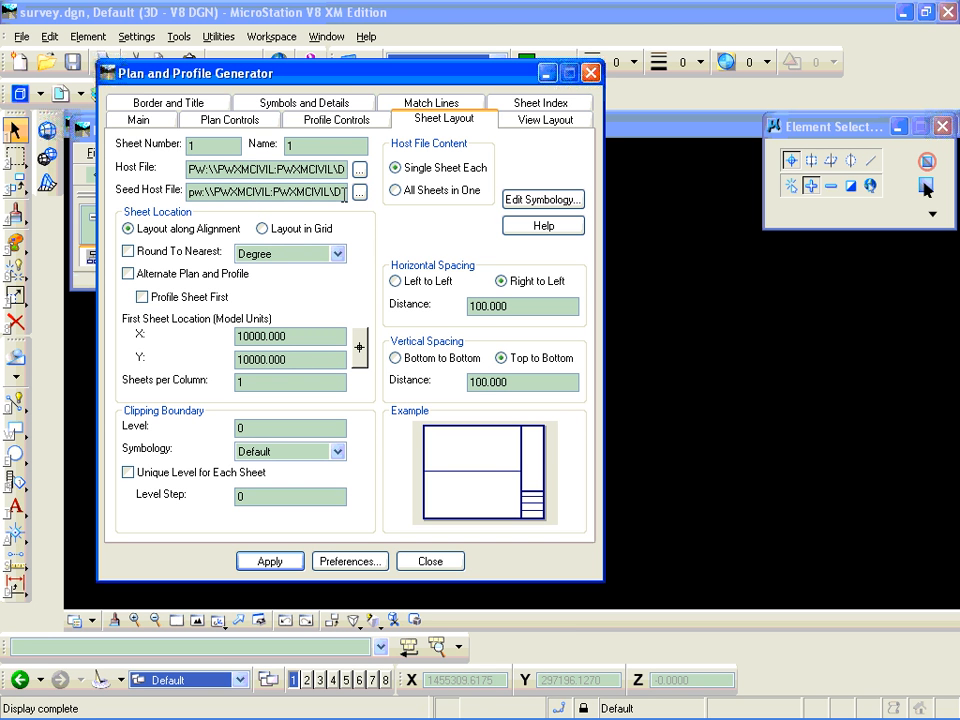
# Set the seed host file to seed.dgn from the Hwy12 folder, listing documents for All Applications
pyautogui.click(360, 192)
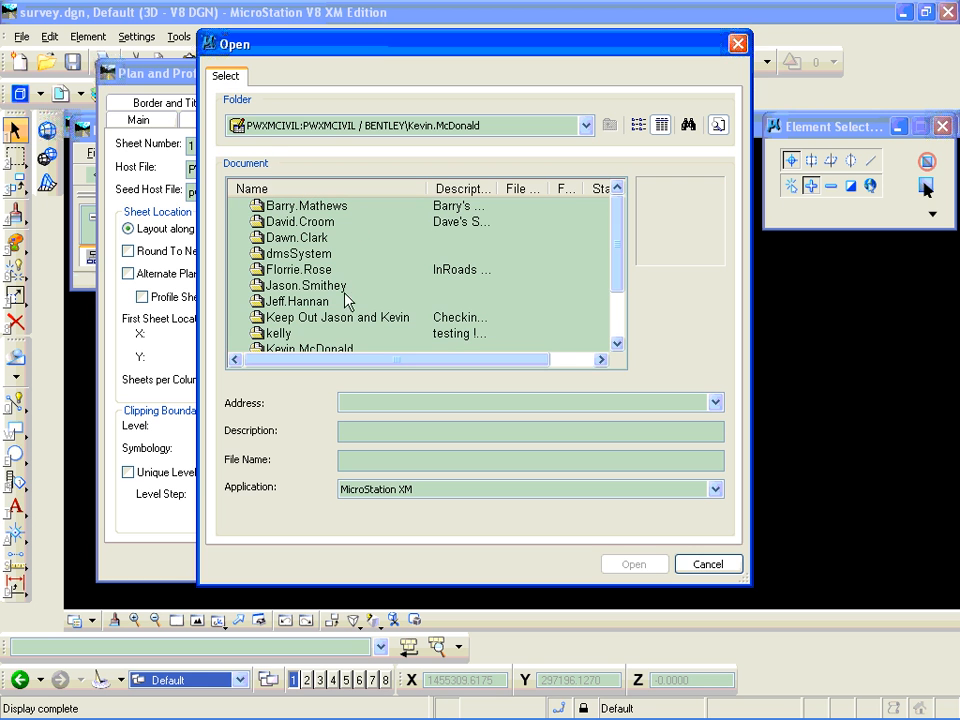
pyautogui.doubleClick(322, 350)
pyautogui.click(292, 208)
pyautogui.doubleClick(292, 208)
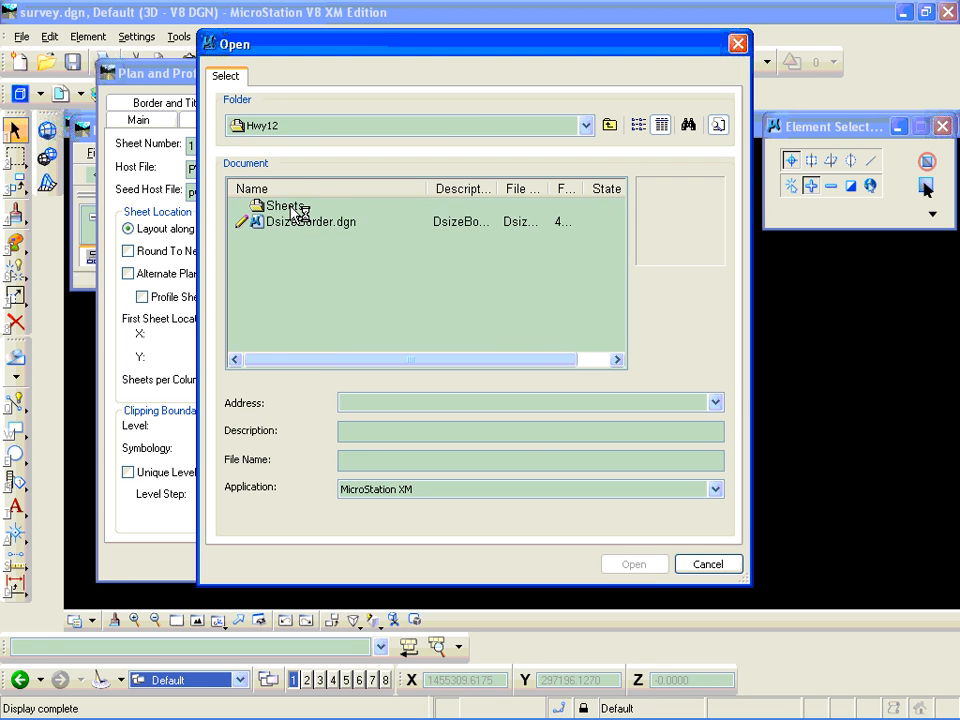
pyautogui.click(713, 491)
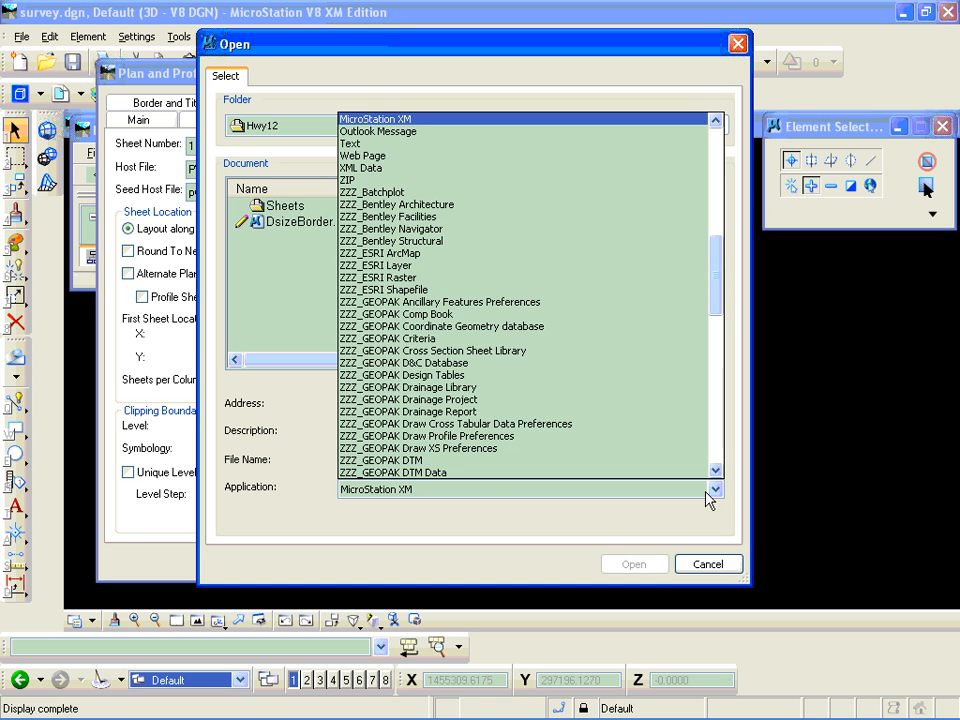
pyautogui.moveTo(713, 315); pyautogui.dragTo(694, 182)
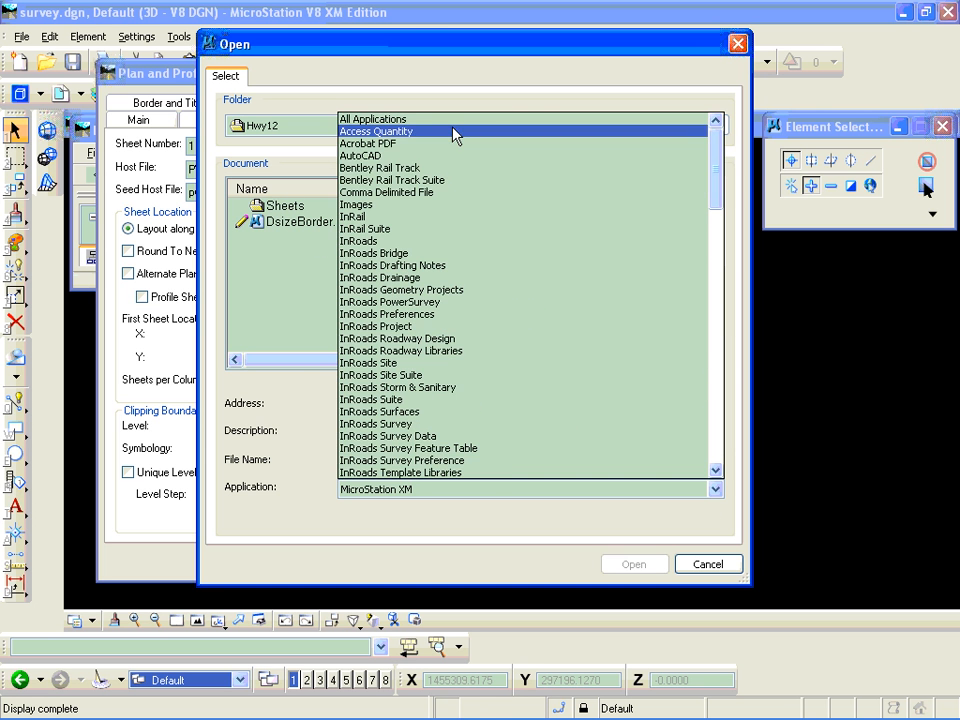
pyautogui.click(435, 124)
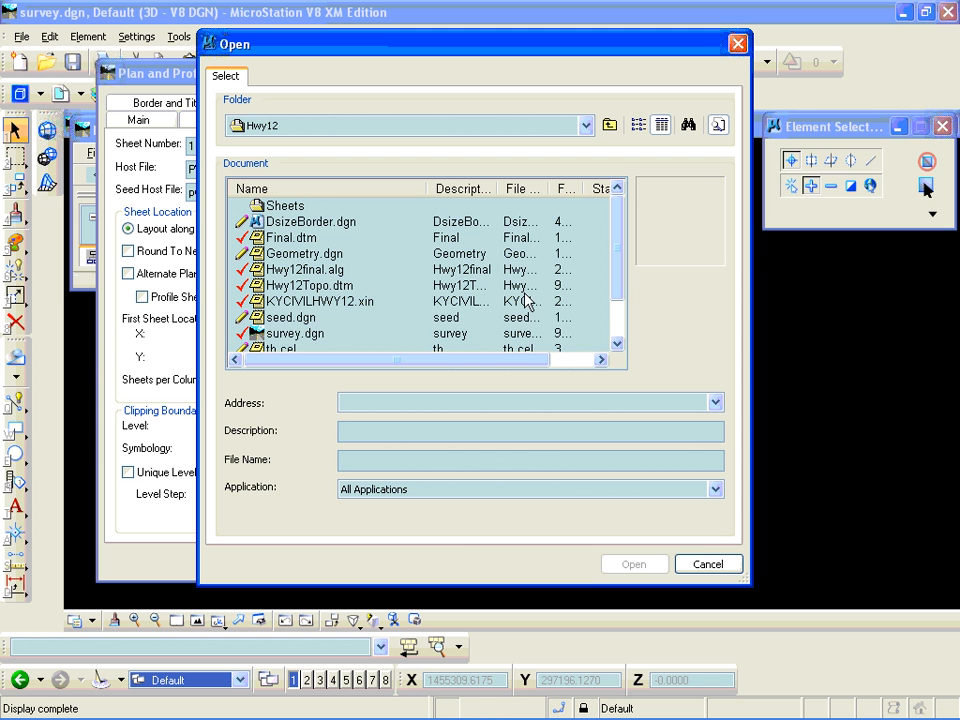
pyautogui.click(268, 318)
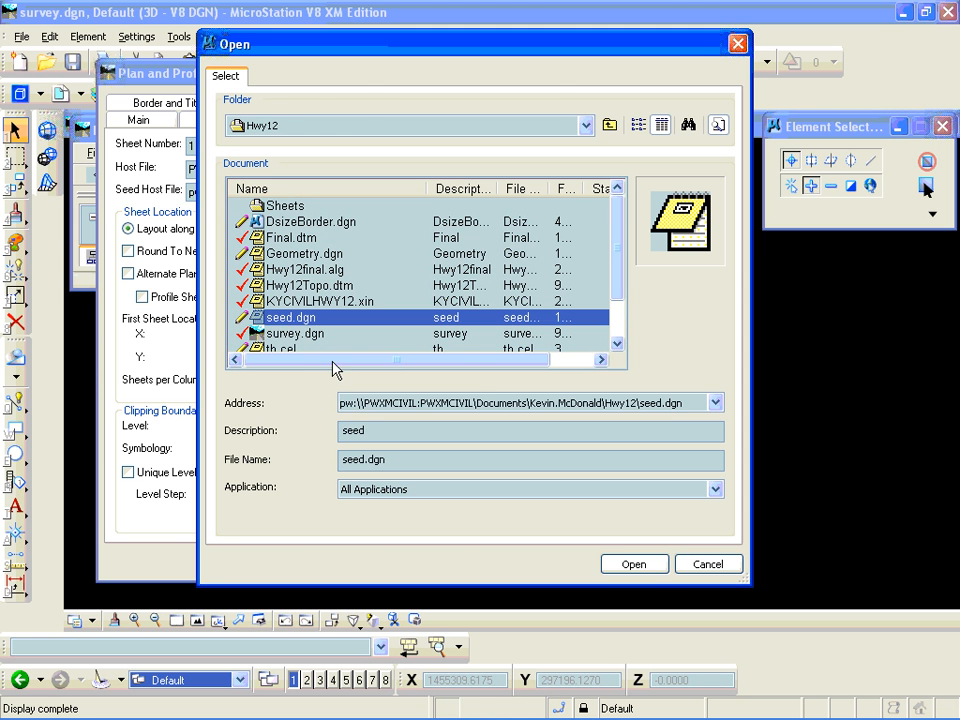
pyautogui.click(631, 566)
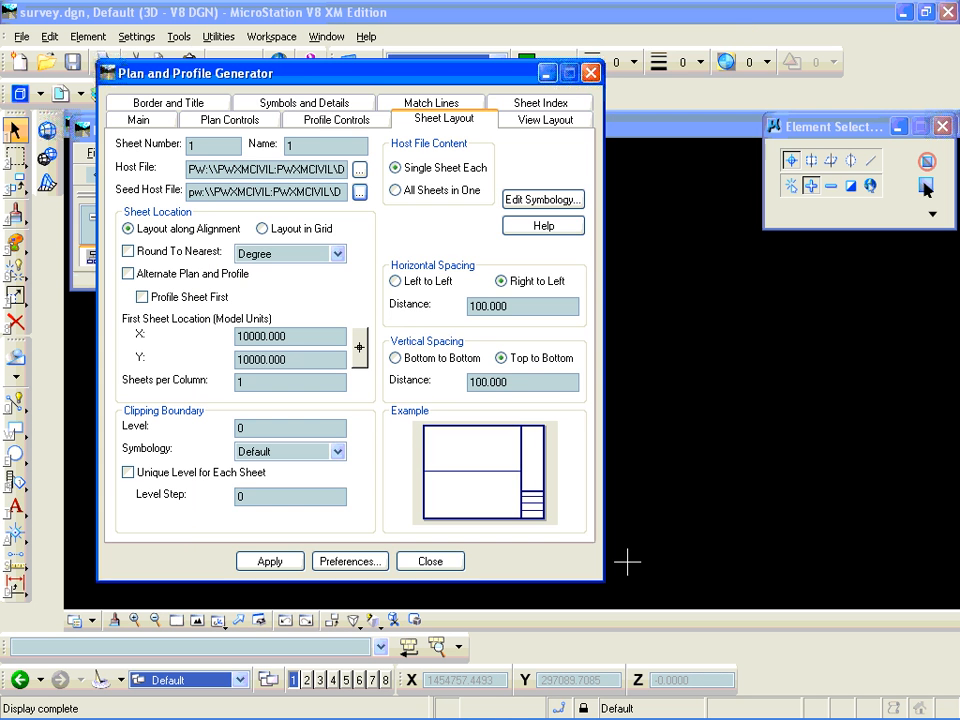
# Start defining the host file and set its save folder to the Sheets folder inside Hwy12
pyautogui.click(359, 169)
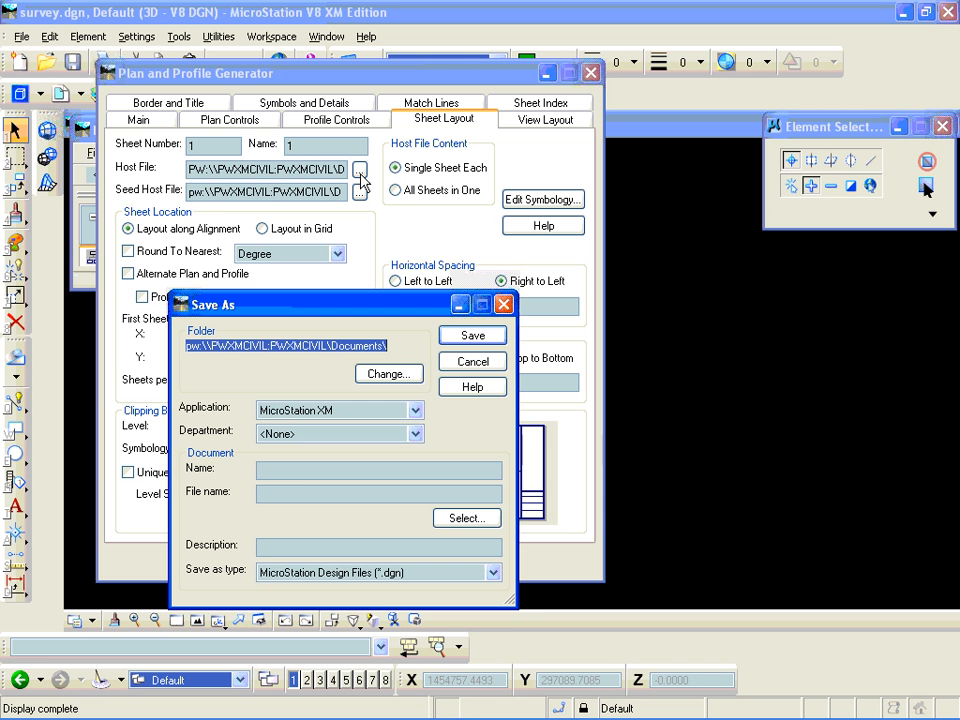
pyautogui.click(386, 375)
pyautogui.doubleClick(262, 461)
pyautogui.click(373, 373)
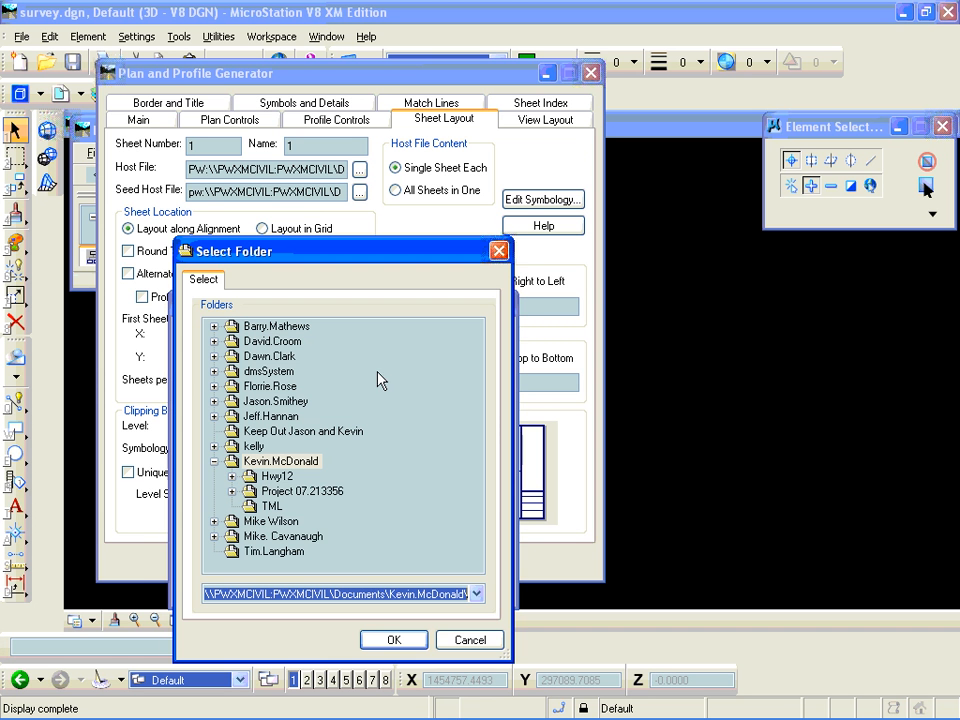
pyautogui.click(233, 476)
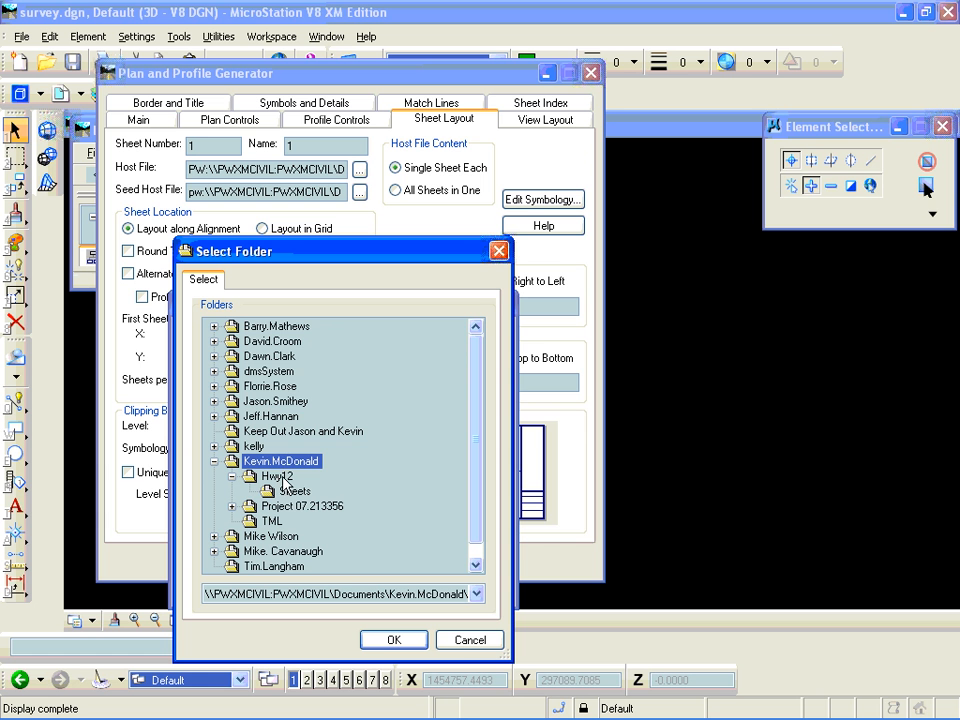
pyautogui.click(292, 491)
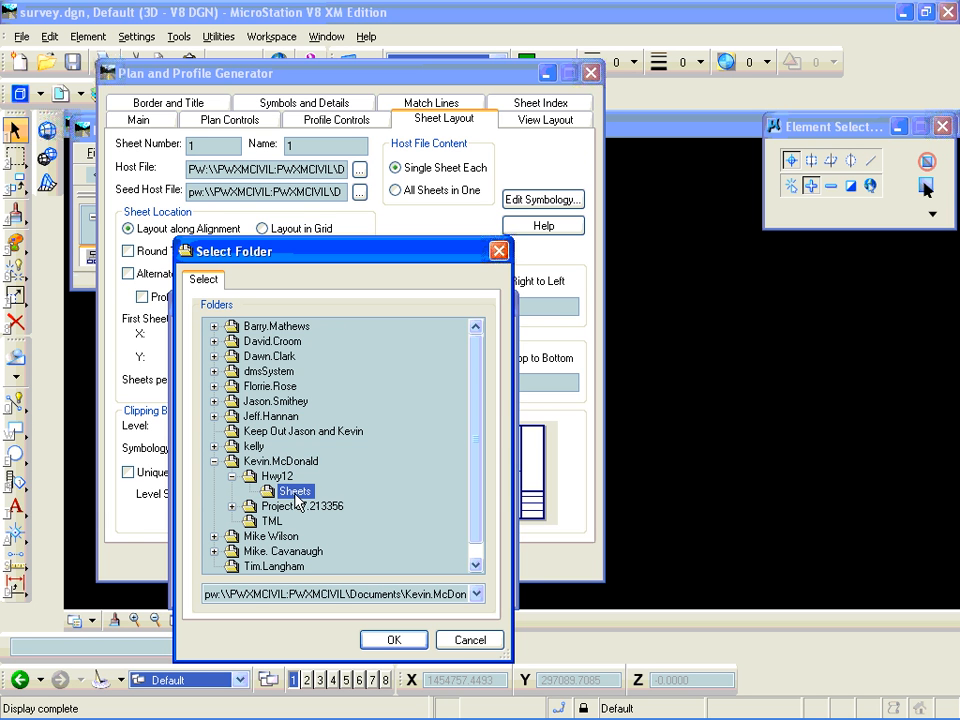
pyautogui.click(393, 641)
# Enter sheetc1.dgn as both the document name and the file name, and save the host file
pyautogui.click(279, 468)
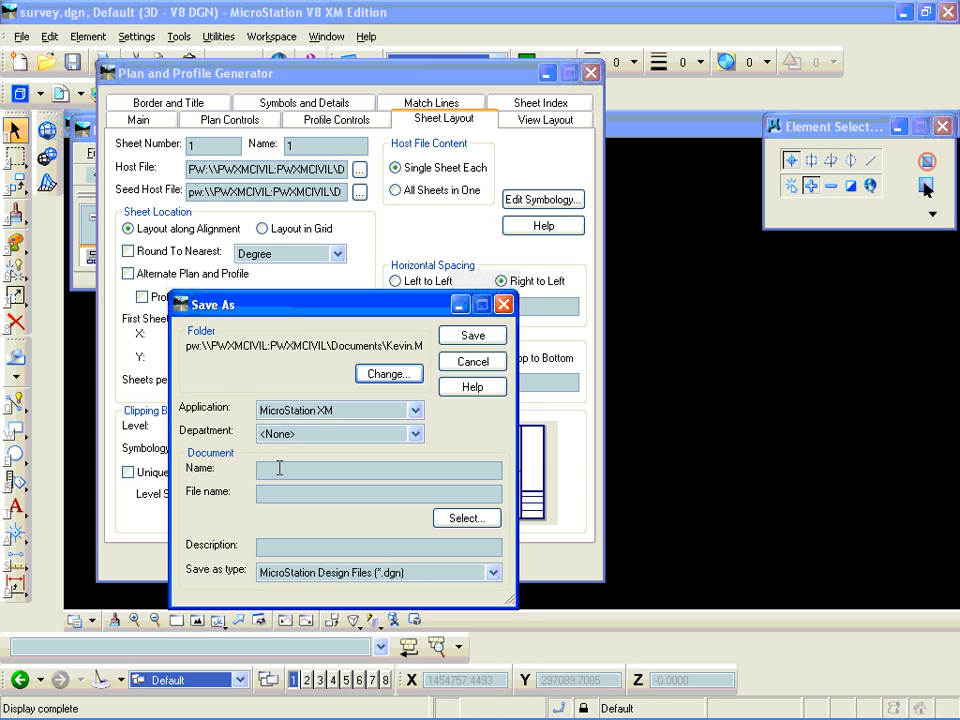
pyautogui.write('sheetc1.dgn')
pyautogui.press('Tab')
pyautogui.write('sheetc1.dgn')
pyautogui.press('Tab')
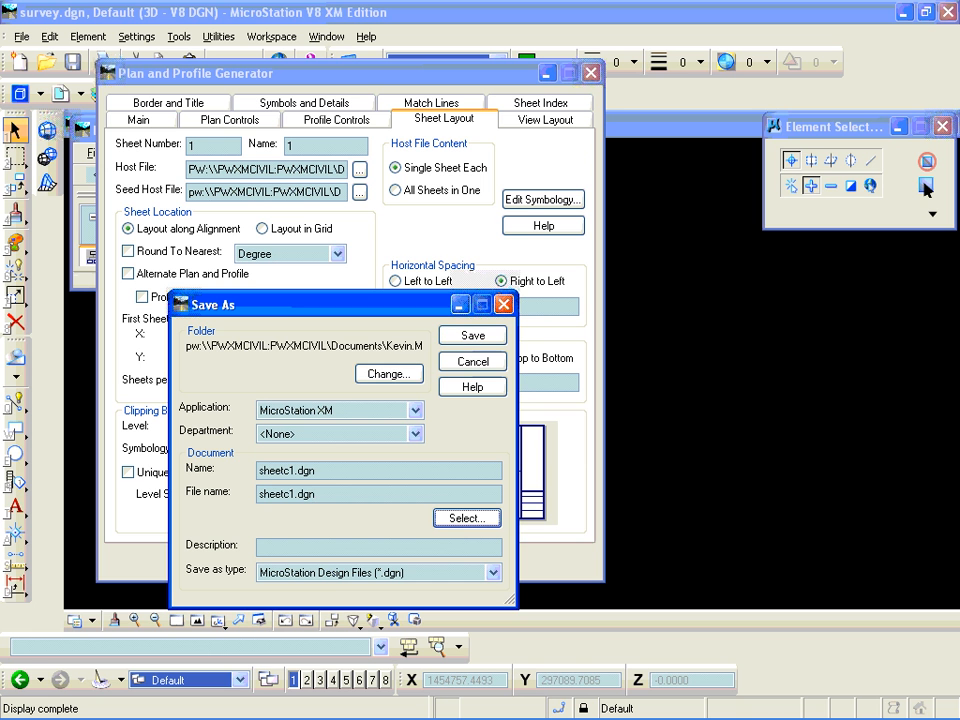
pyautogui.click(475, 343)
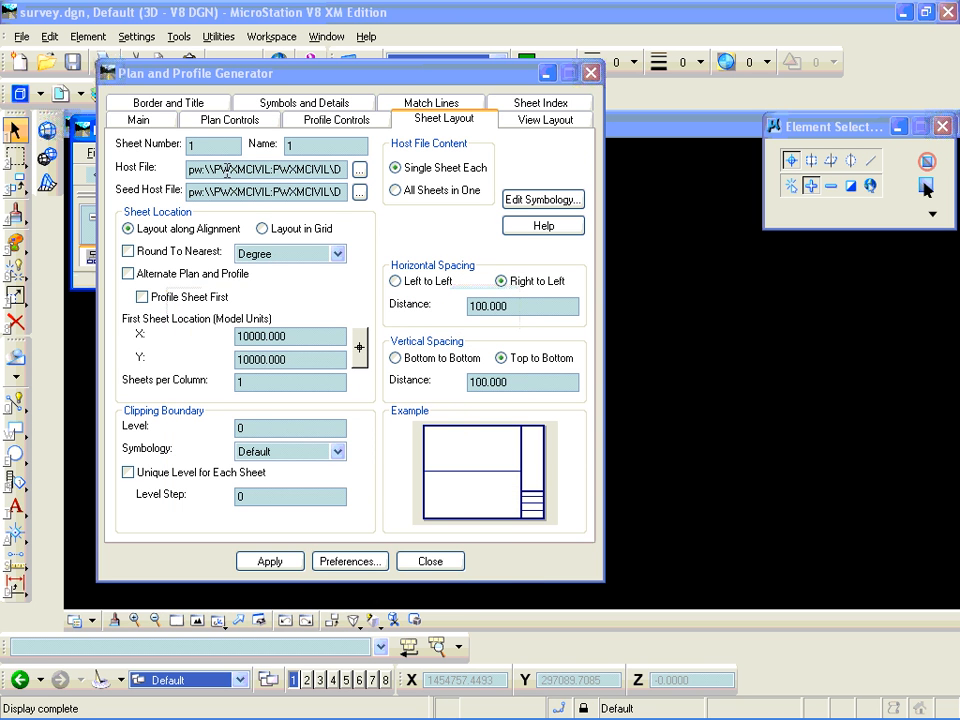
# Check the end of the host file path and set the sheet location to Layout along Alignment
pyautogui.moveTo(261, 173); pyautogui.dragTo(350, 171)
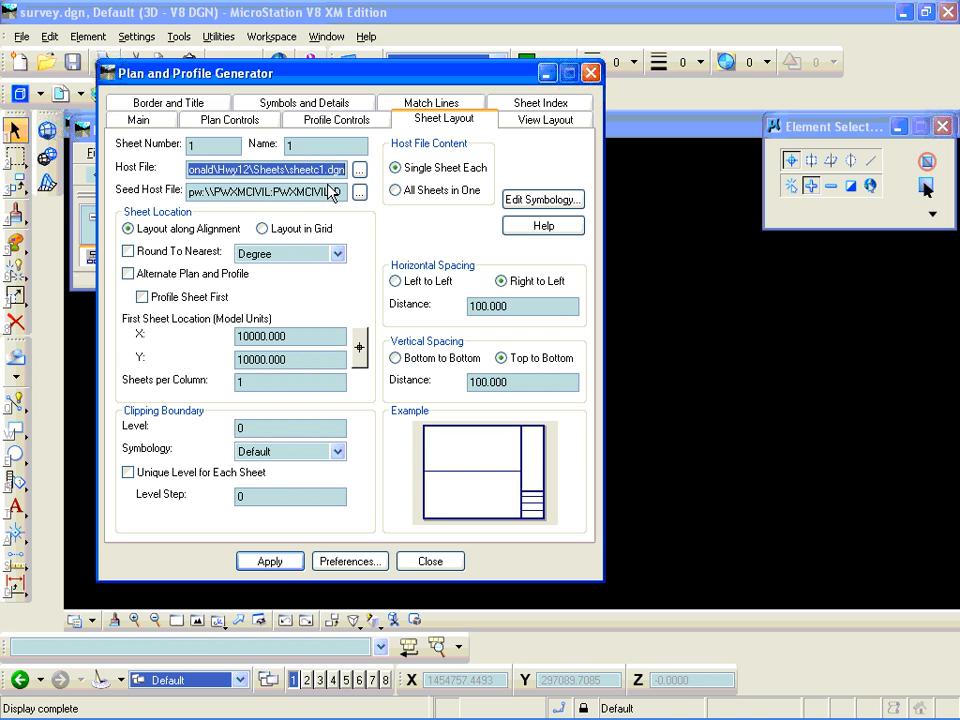
pyautogui.click(272, 228)
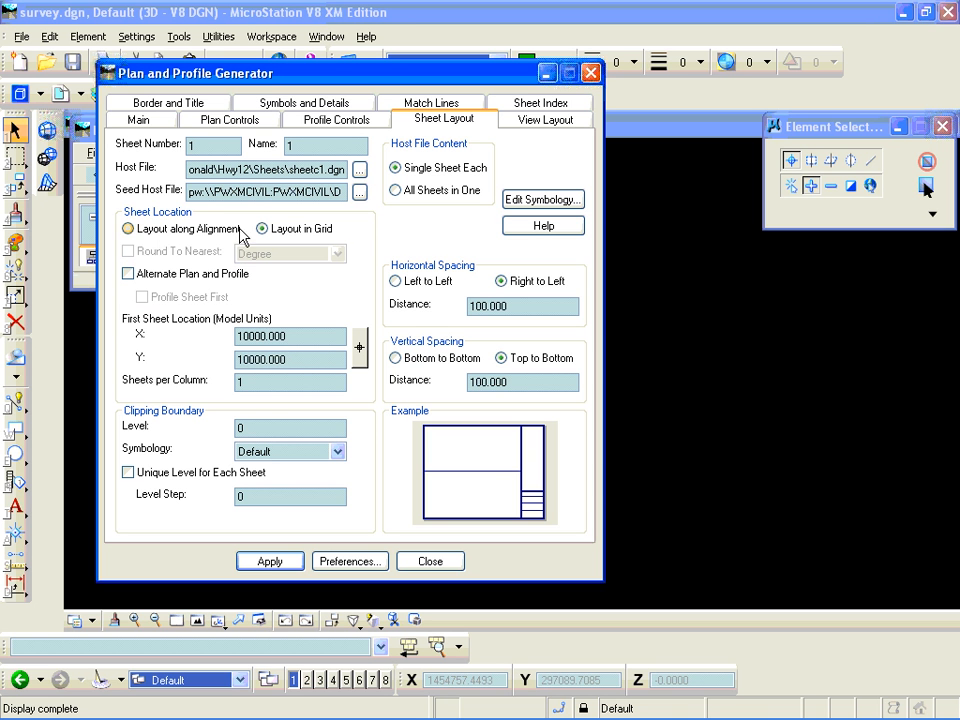
pyautogui.click(132, 231)
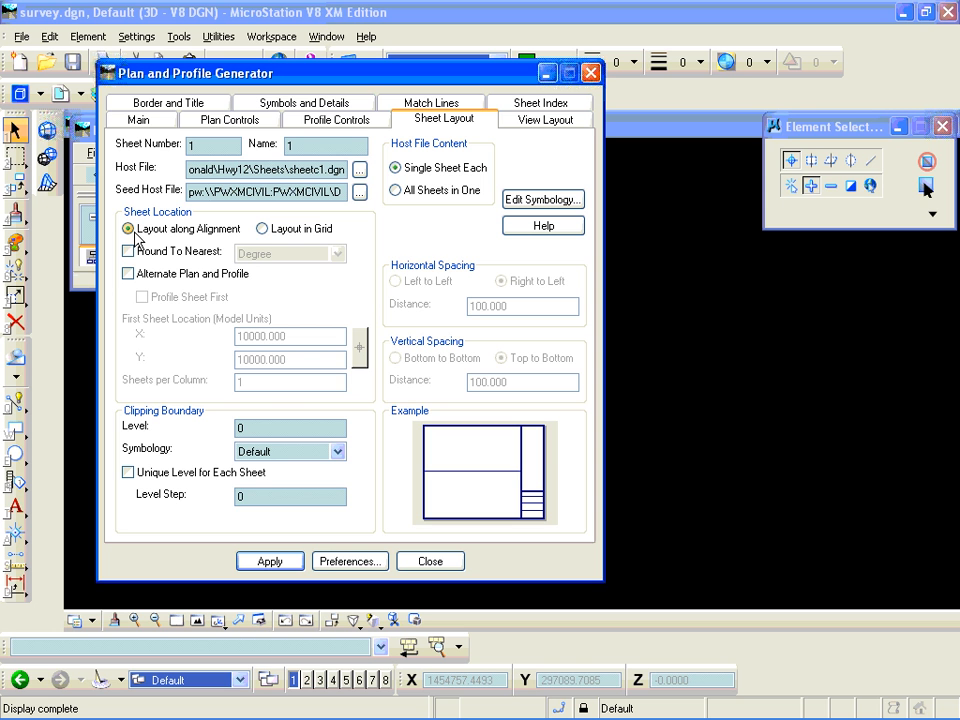
# Set the border reference file to DsizeBorder.dgn from the Hwy12 folder
pyautogui.click(517, 122)
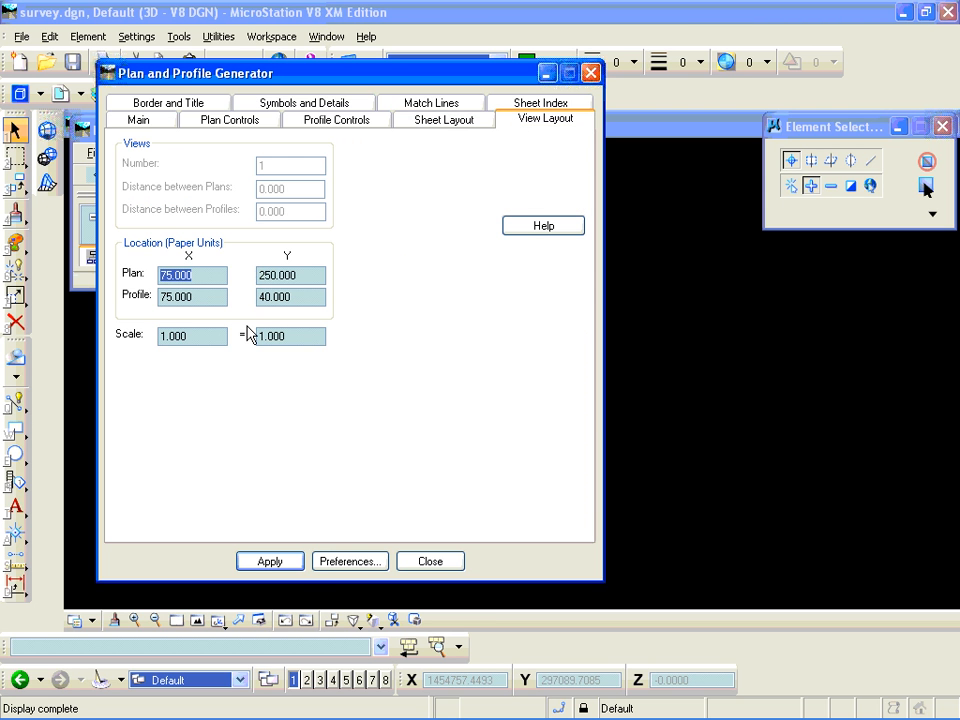
pyautogui.click(186, 104)
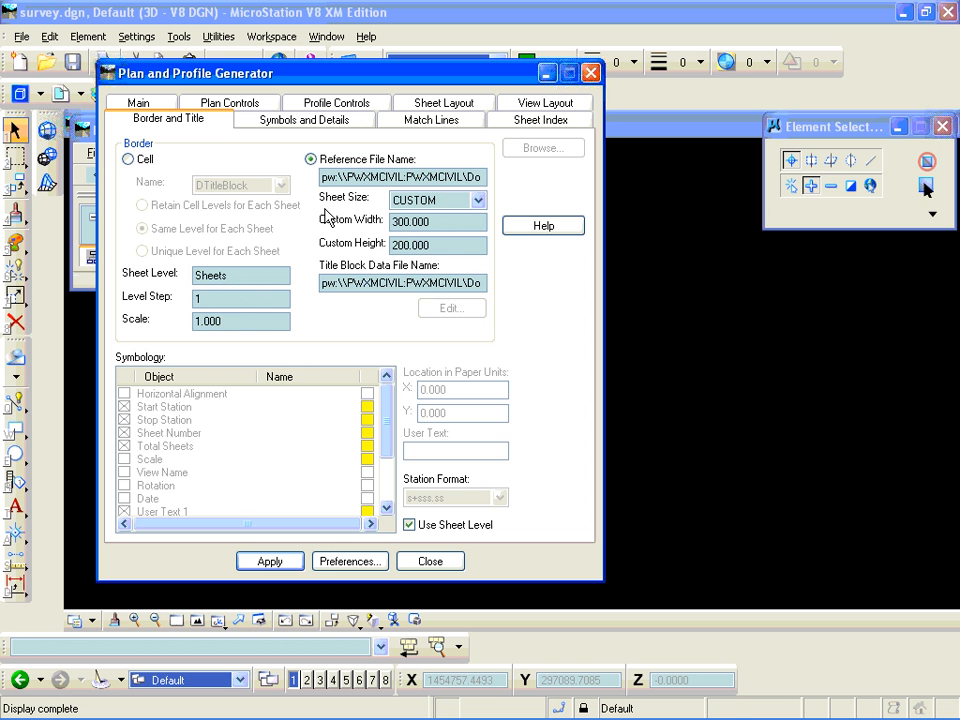
pyautogui.click(334, 120)
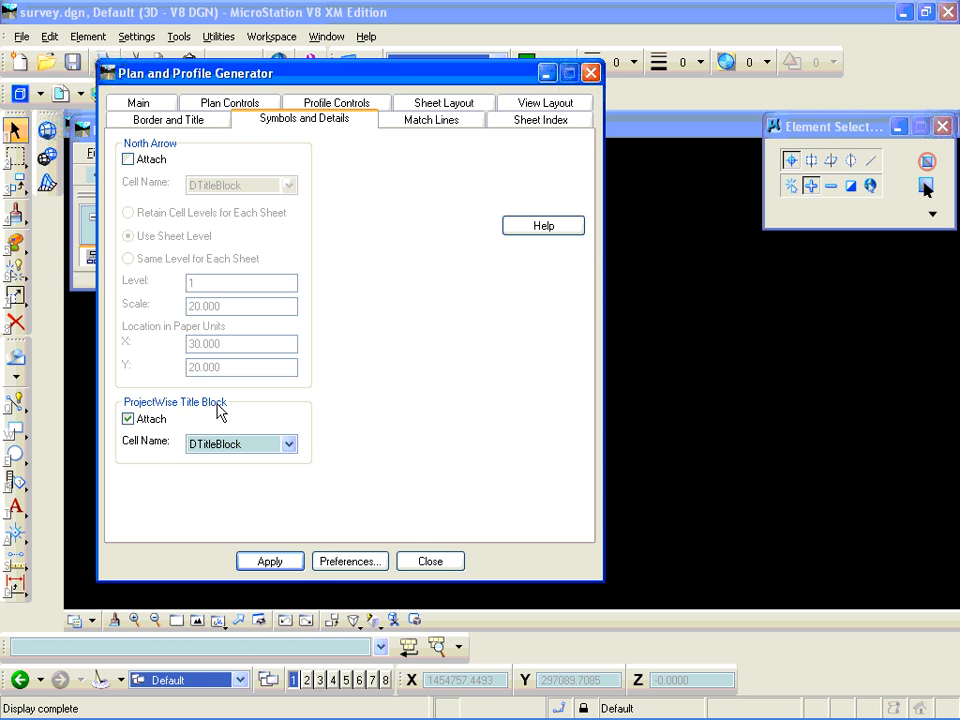
pyautogui.click(185, 121)
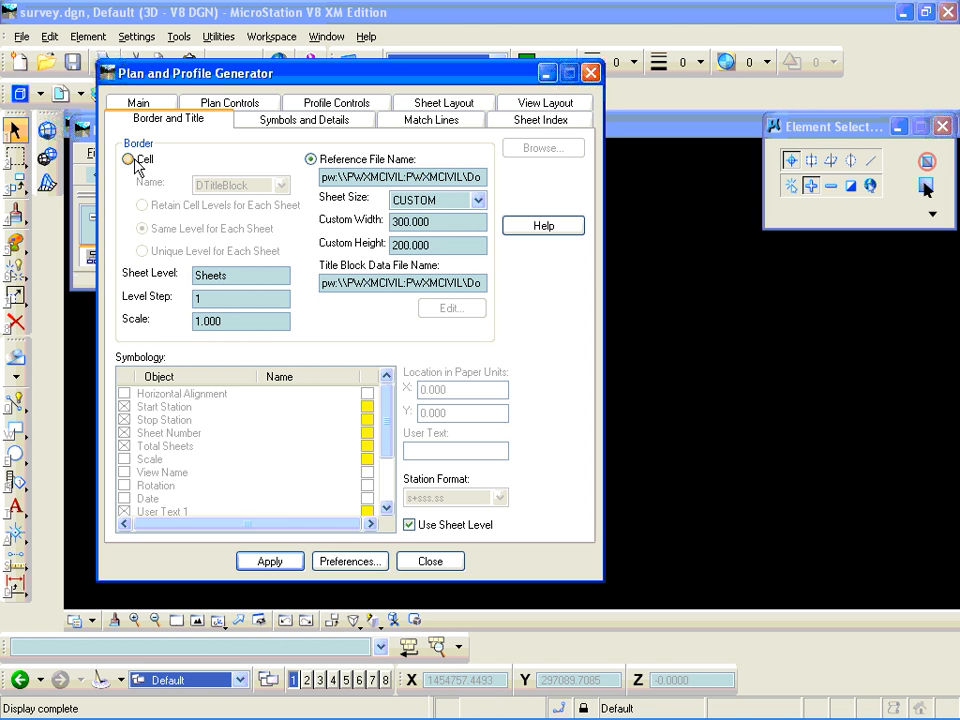
pyautogui.click(379, 177)
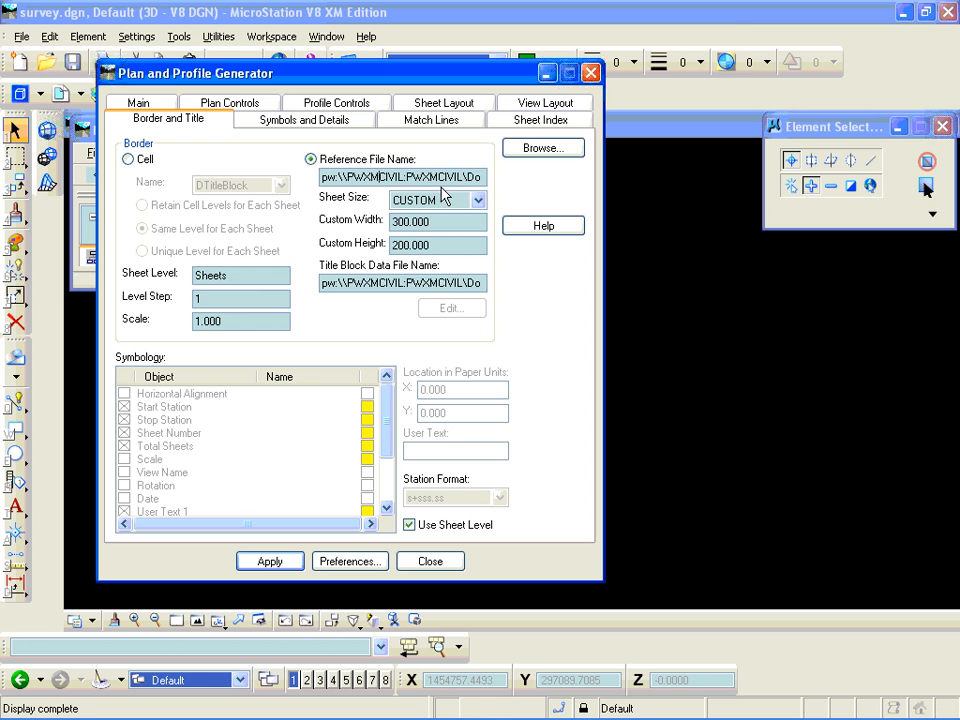
pyautogui.click(535, 155)
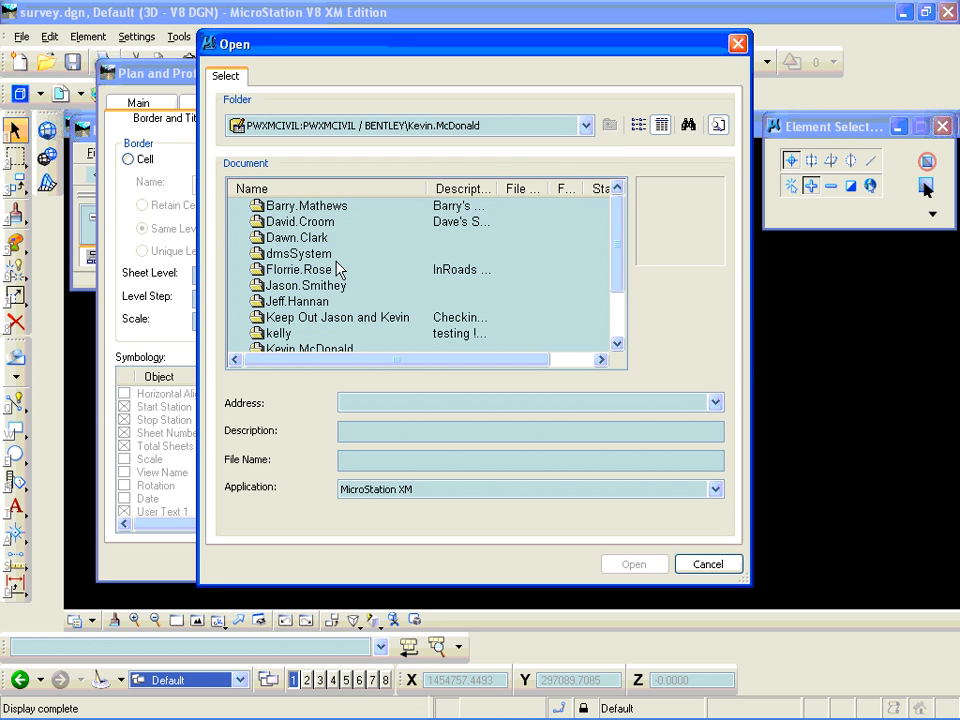
pyautogui.doubleClick(325, 347)
pyautogui.click(287, 207)
pyautogui.doubleClick(287, 207)
pyautogui.click(279, 222)
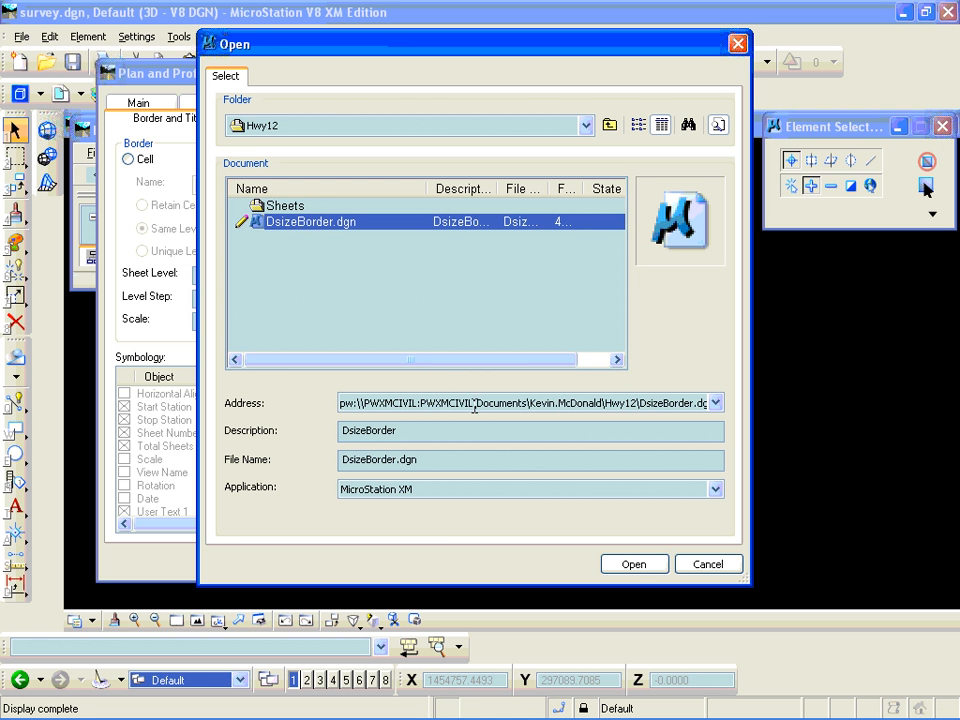
pyautogui.click(637, 564)
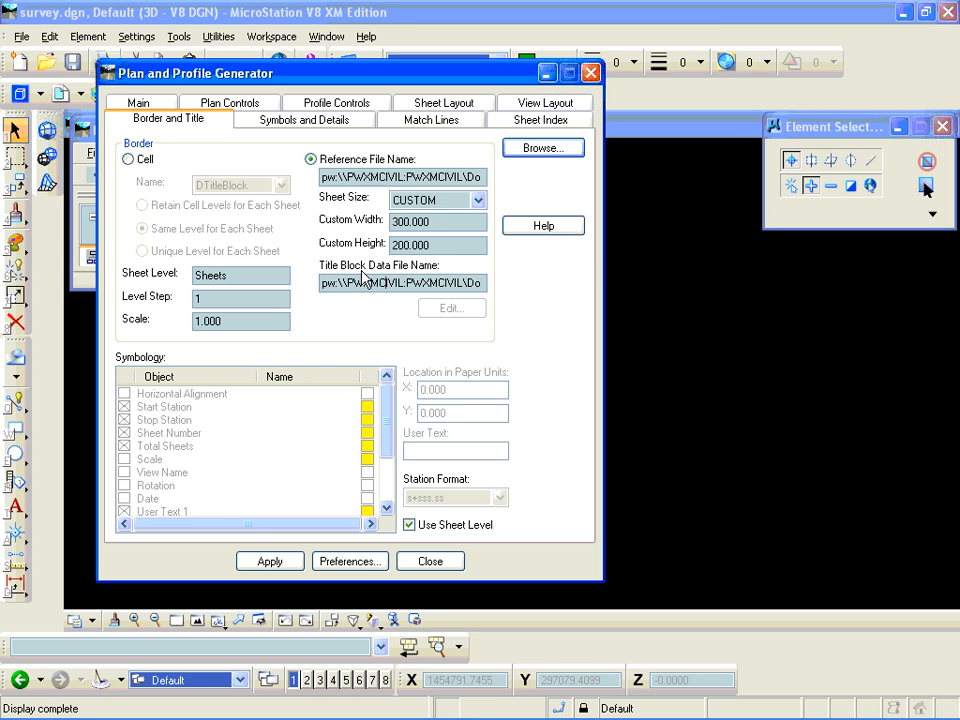
# Set the title block data file to the first document in the Hwy12 folder
pyautogui.click(543, 147)
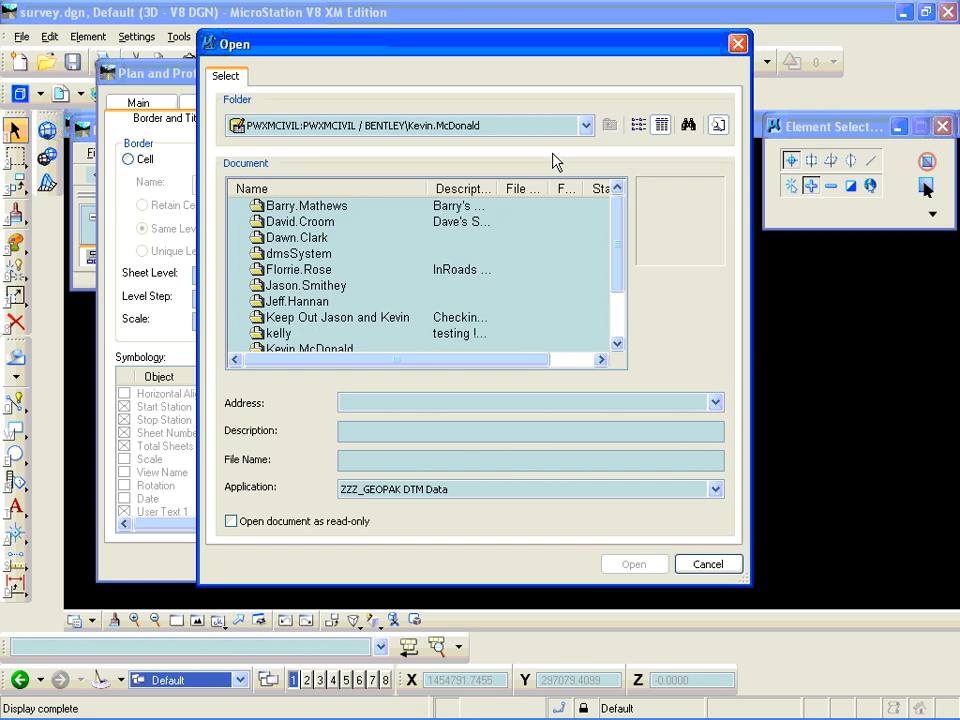
pyautogui.doubleClick(321, 344)
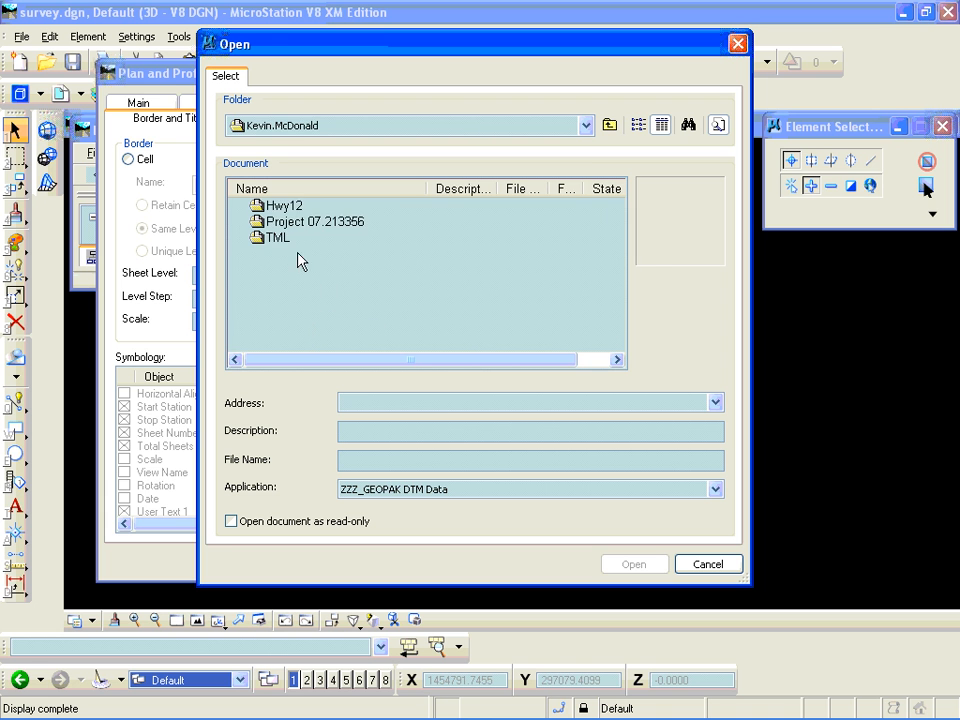
pyautogui.doubleClick(296, 208)
pyautogui.click(296, 222)
pyautogui.click(634, 564)
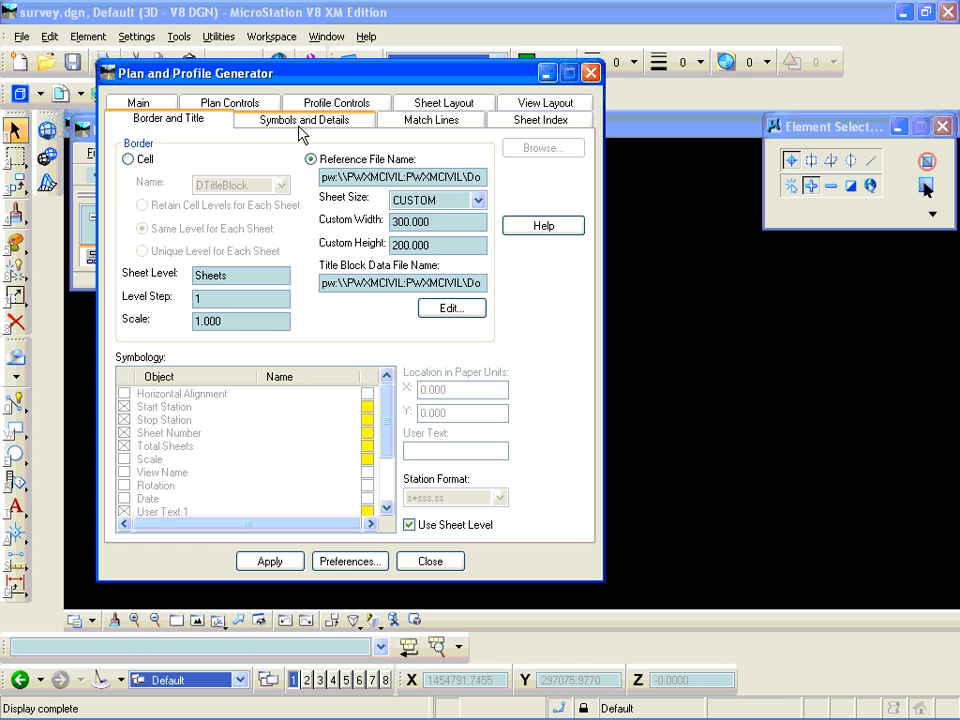
# Check the title block cell and match line settings, generate the plan and profile sheets, and close the generator without saving the VDF file
pyautogui.click(302, 121)
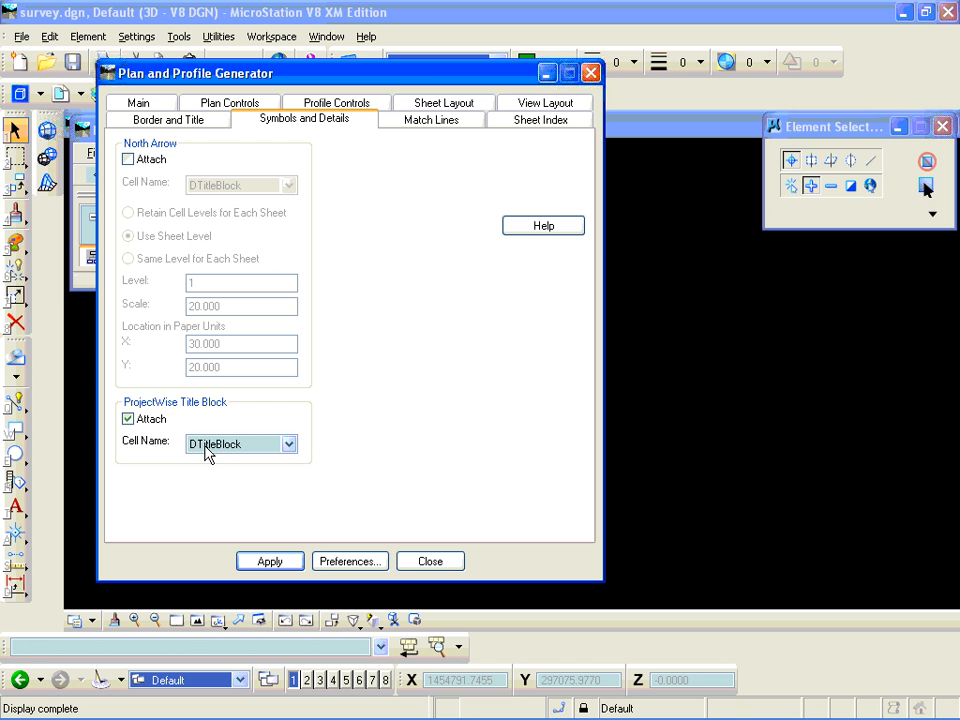
pyautogui.click(435, 122)
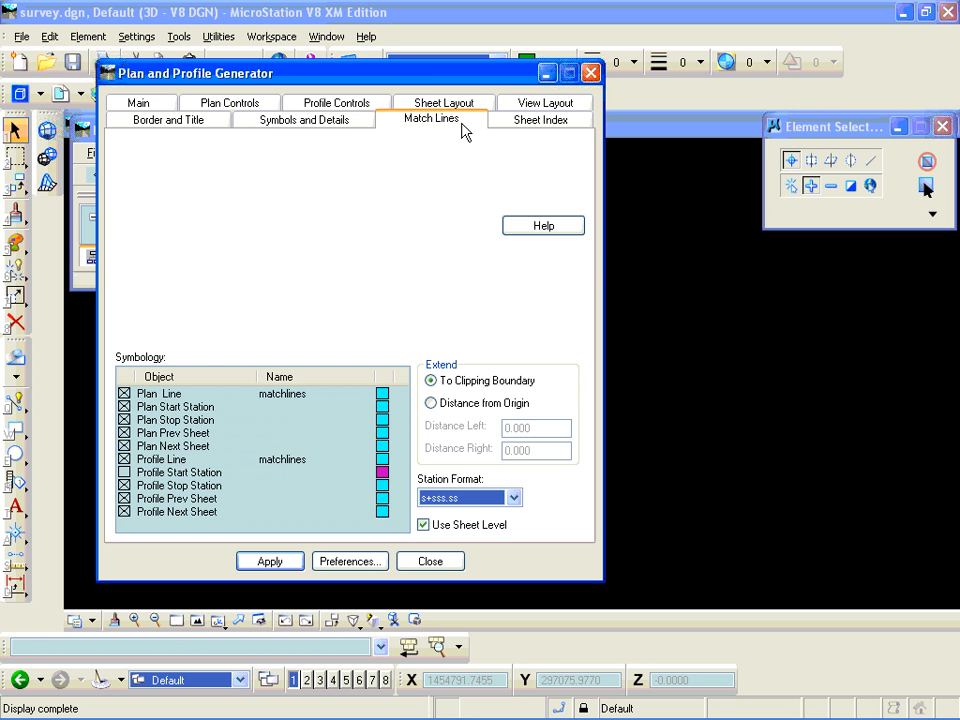
pyautogui.click(509, 124)
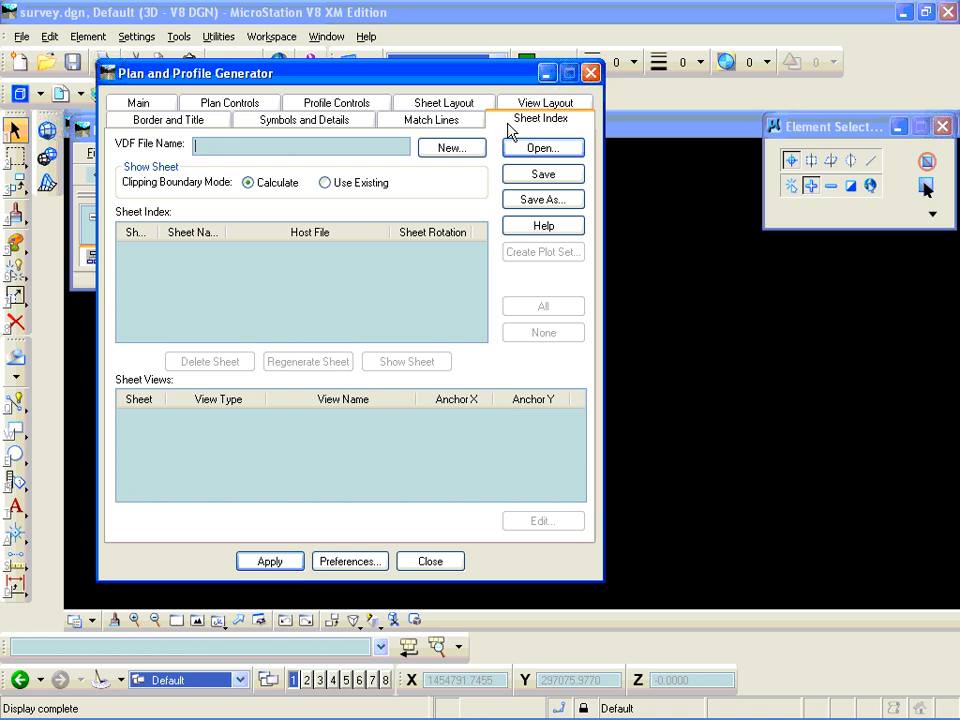
pyautogui.click(285, 564)
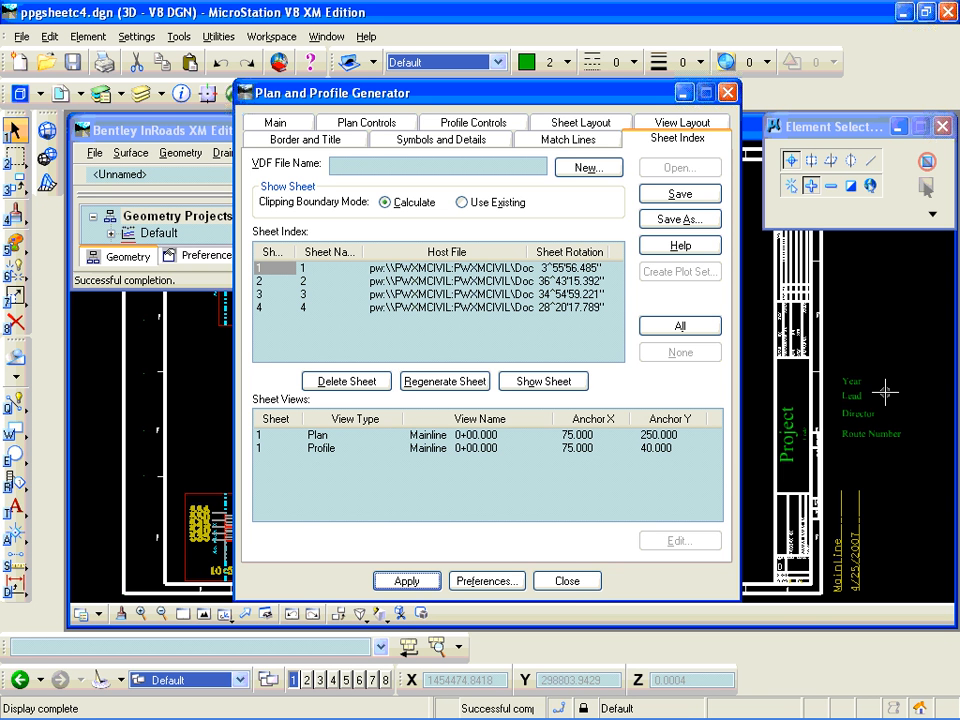
pyautogui.click(588, 582)
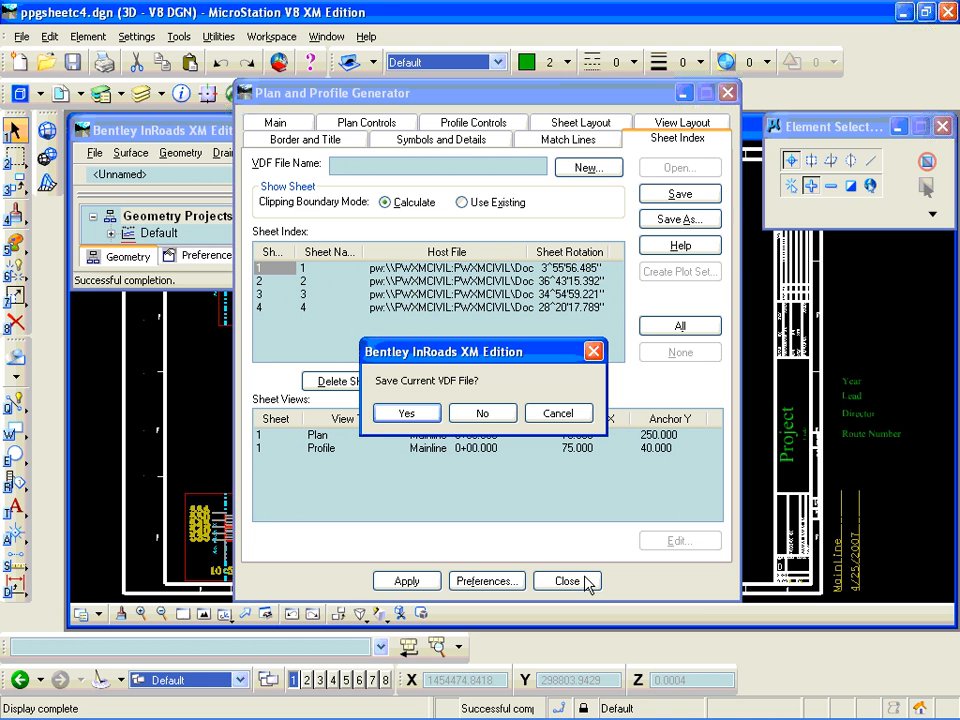
pyautogui.click(479, 415)
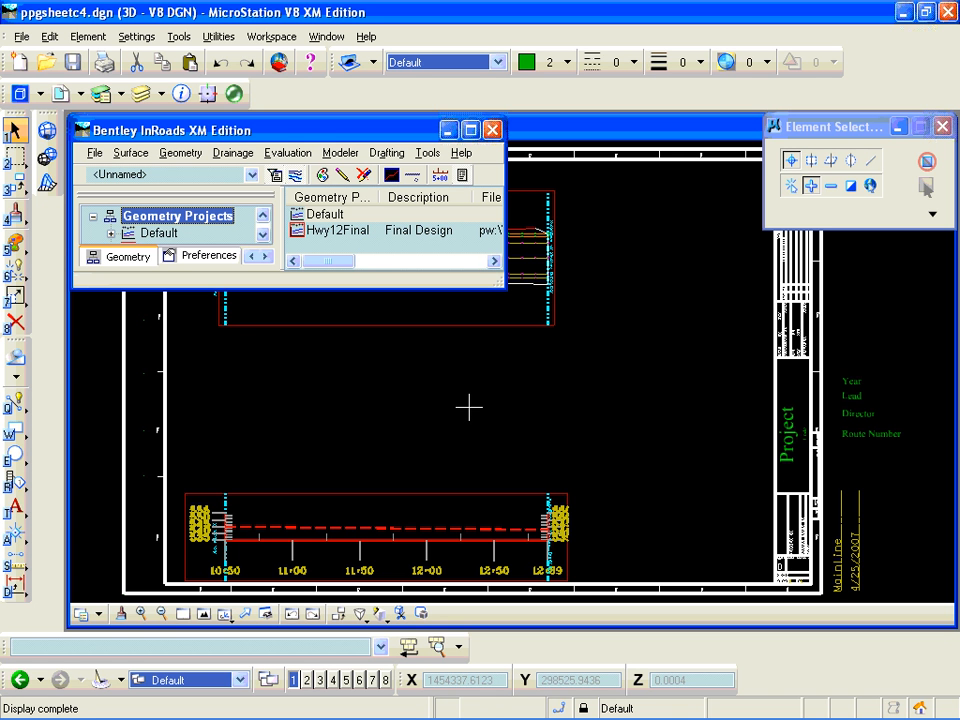
# Check in ppgsheetc1.dgn through ppgsheetc4.dgn with the ProjectWise organizer, cancelling the check-in of the open ppgsheetc4.dgn, and close the organizer
pyautogui.click(96, 158)
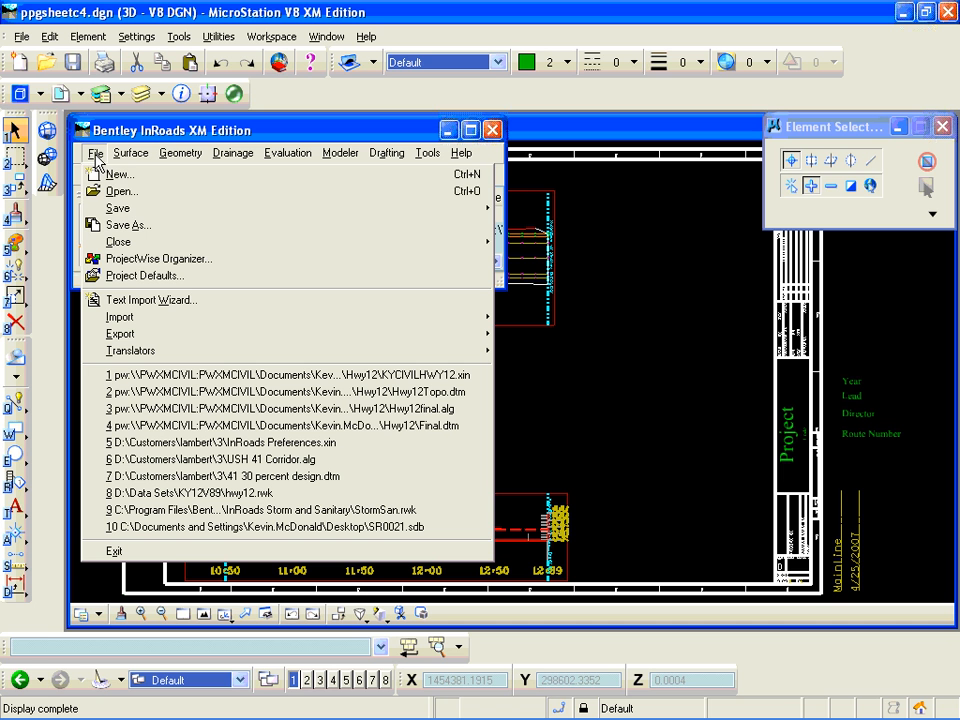
pyautogui.click(140, 262)
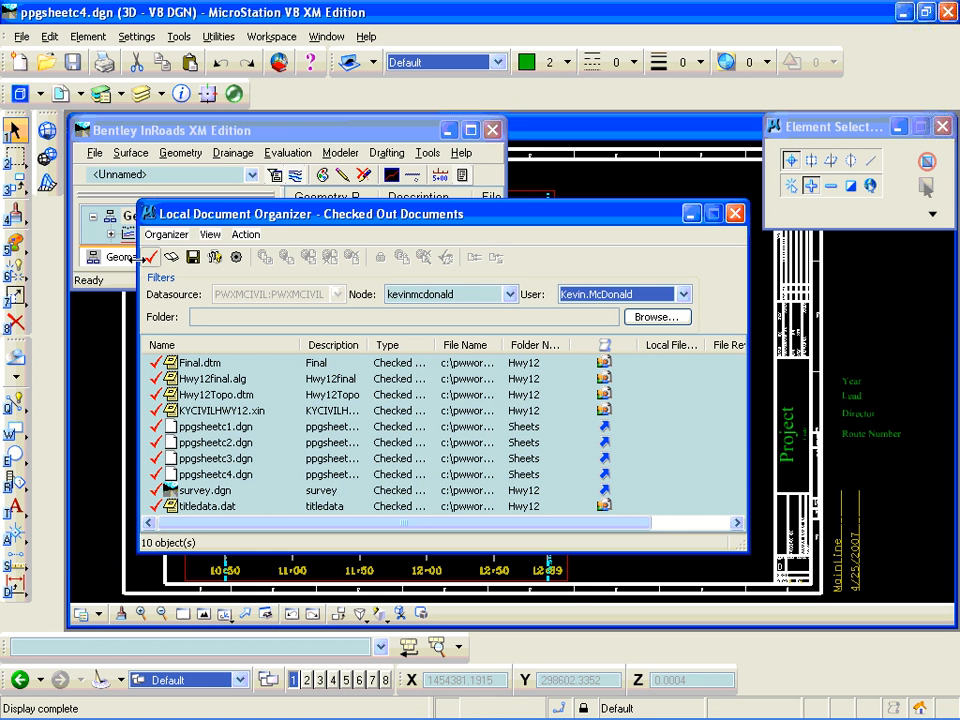
pyautogui.click(197, 430)
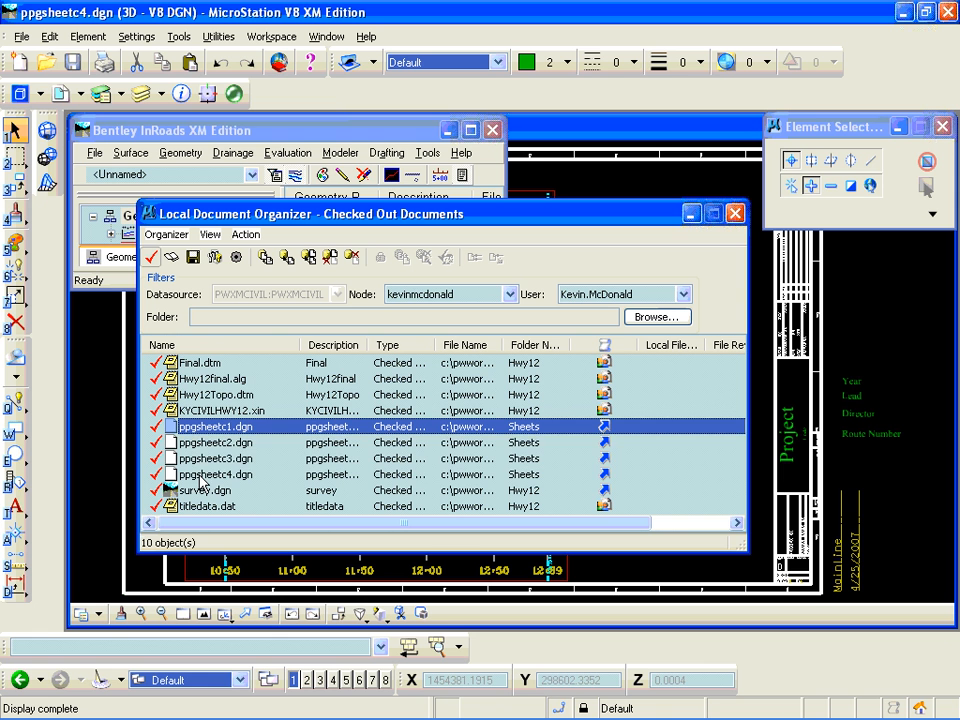
pyautogui.keyDown('shift'); pyautogui.click(200, 476); pyautogui.keyUp('shift')
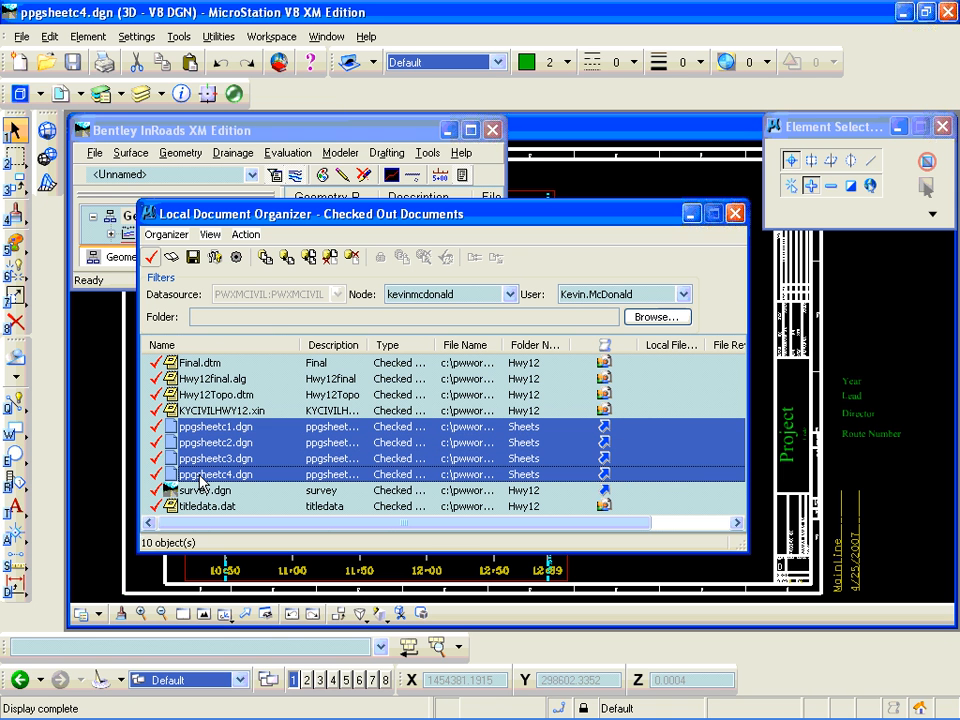
pyautogui.click(287, 257)
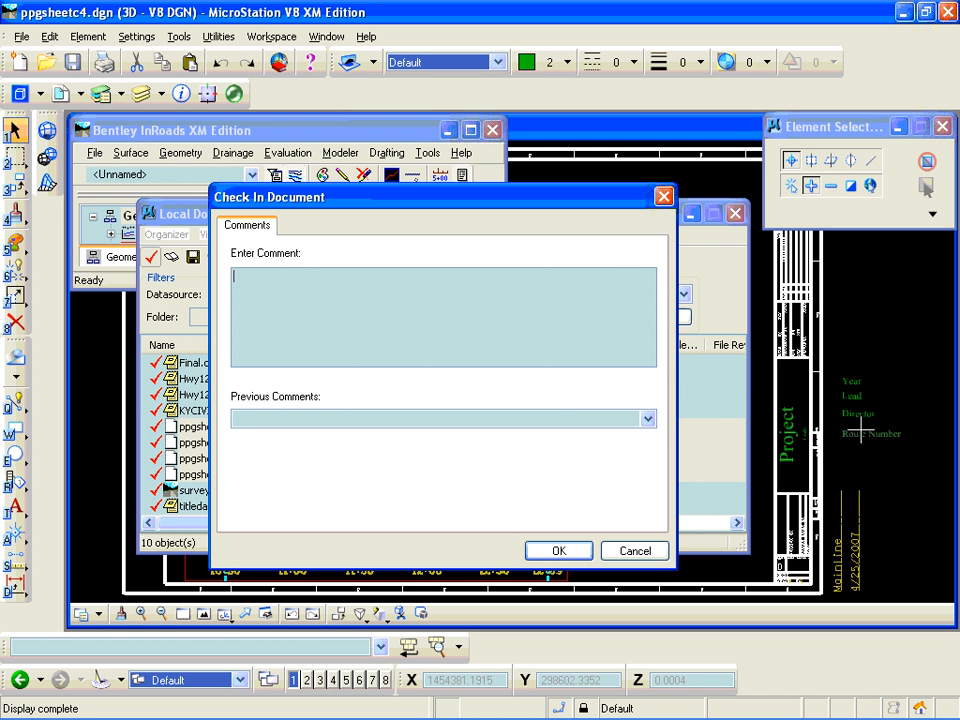
pyautogui.click(564, 552)
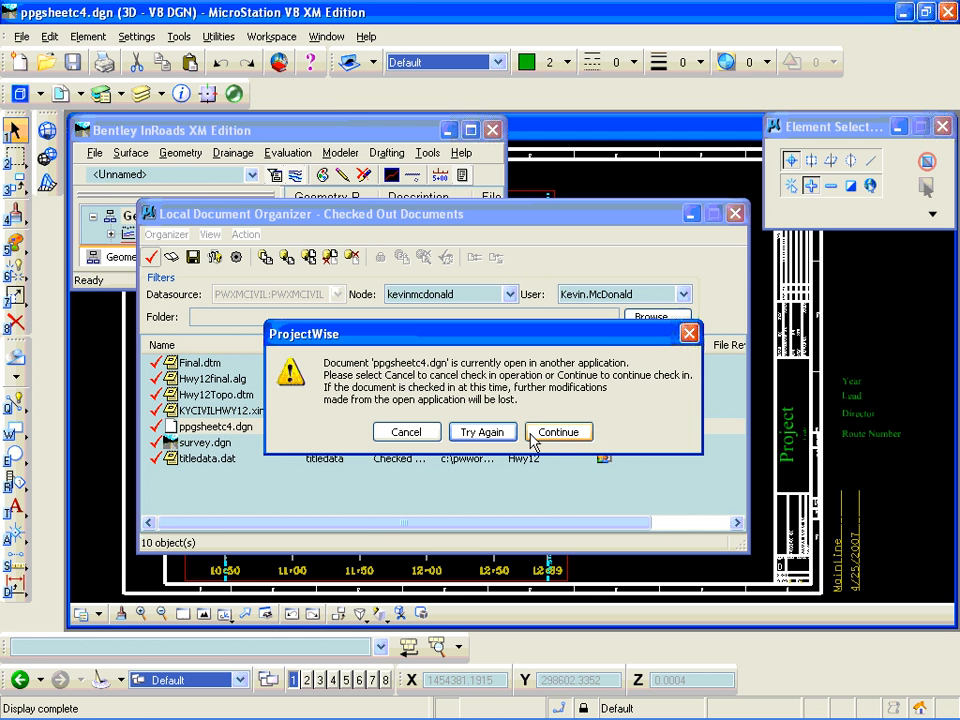
pyautogui.click(429, 435)
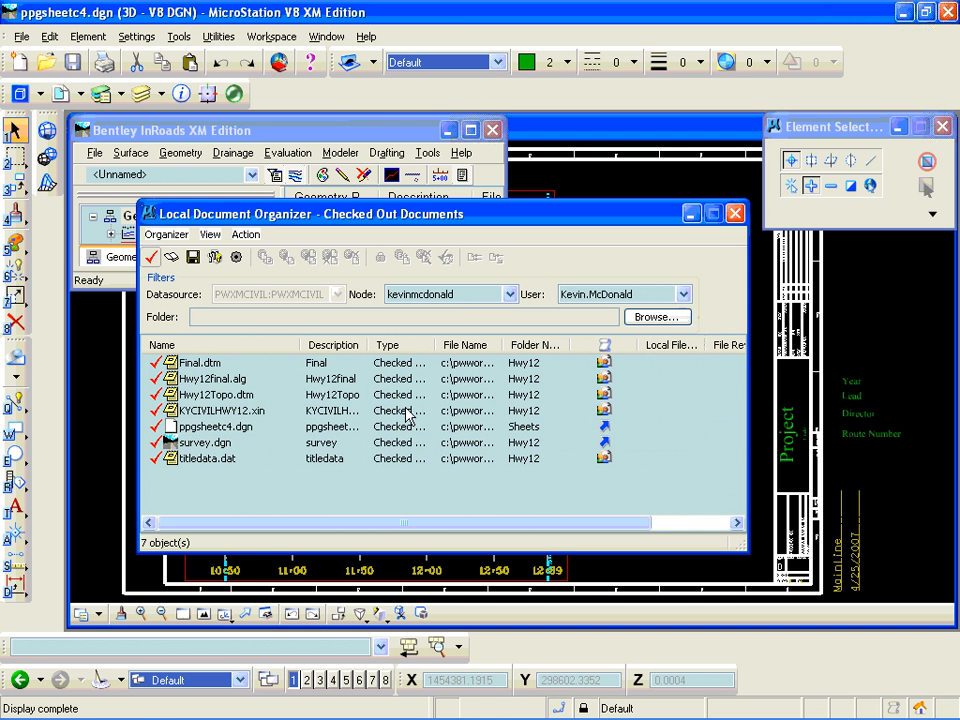
pyautogui.click(25, 42)
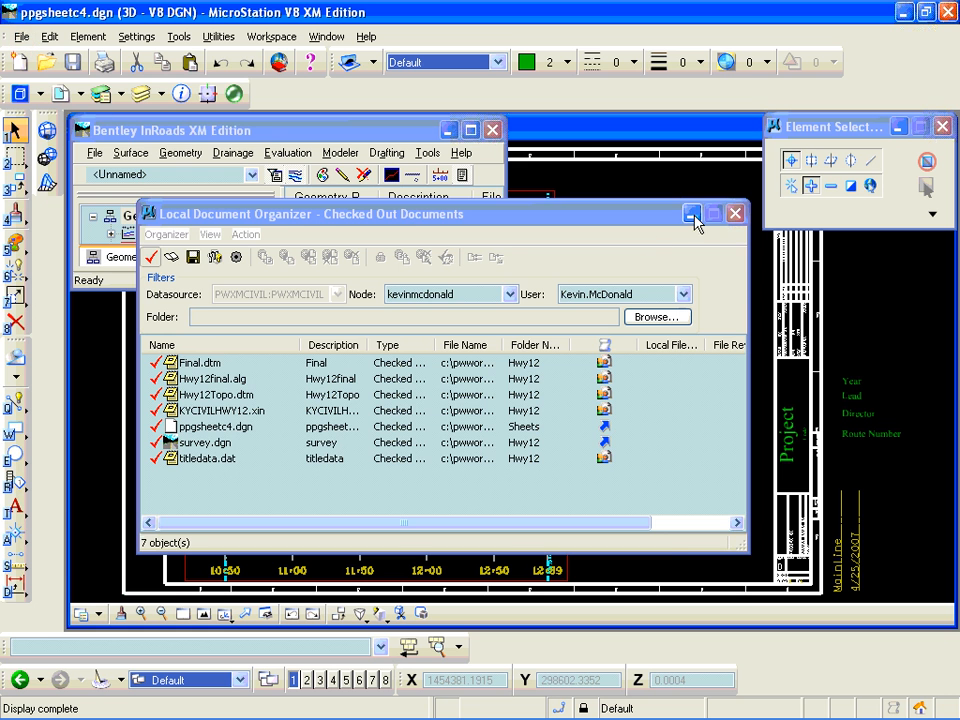
pyautogui.click(735, 213)
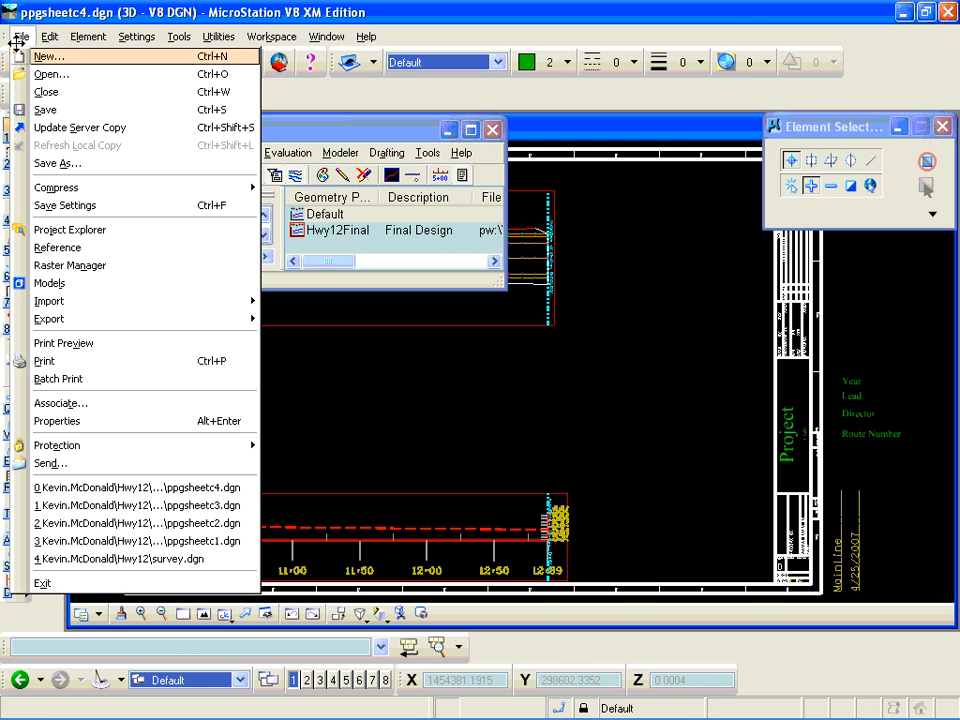
# Open survey.dgn from the Hwy12 folder, with the document list set to All Applications
pyautogui.click(39, 77)
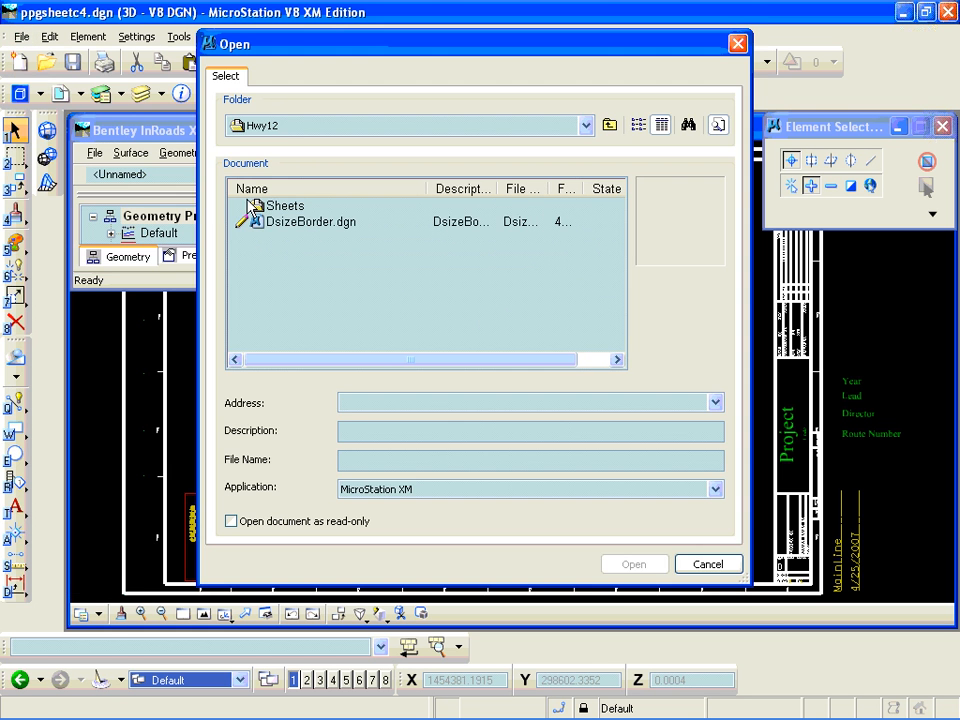
pyautogui.click(715, 489)
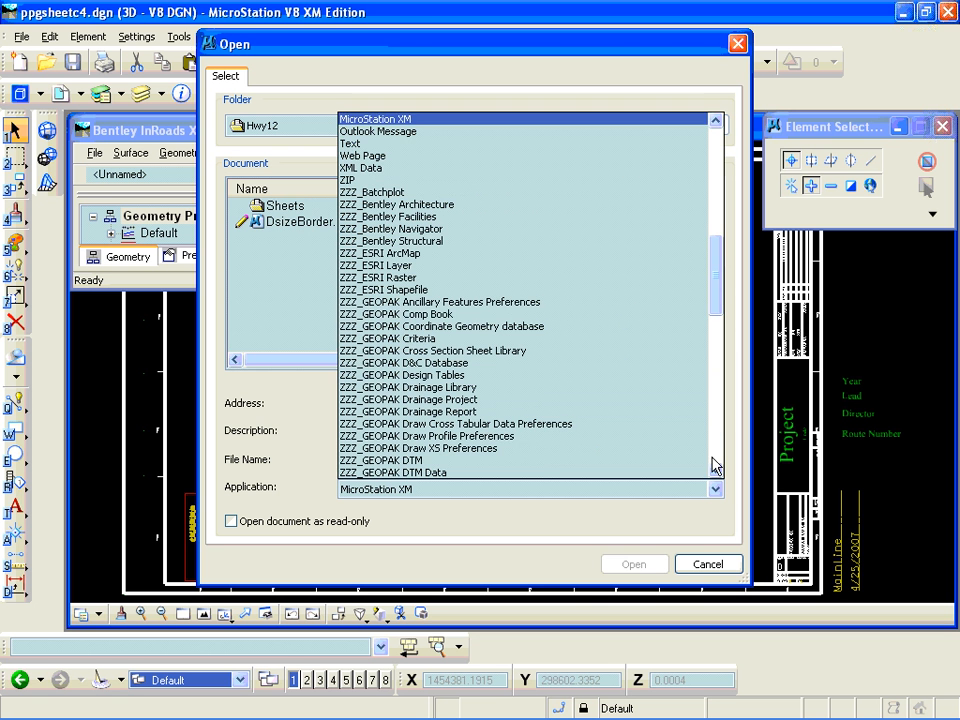
pyautogui.moveTo(718, 313); pyautogui.dragTo(718, 206)
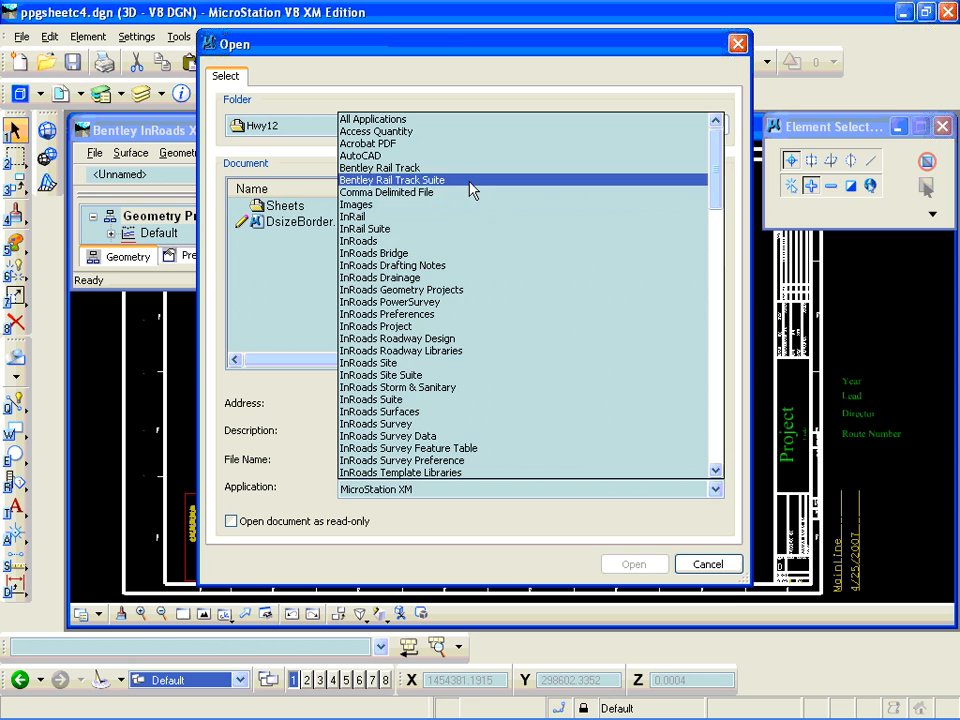
pyautogui.click(407, 119)
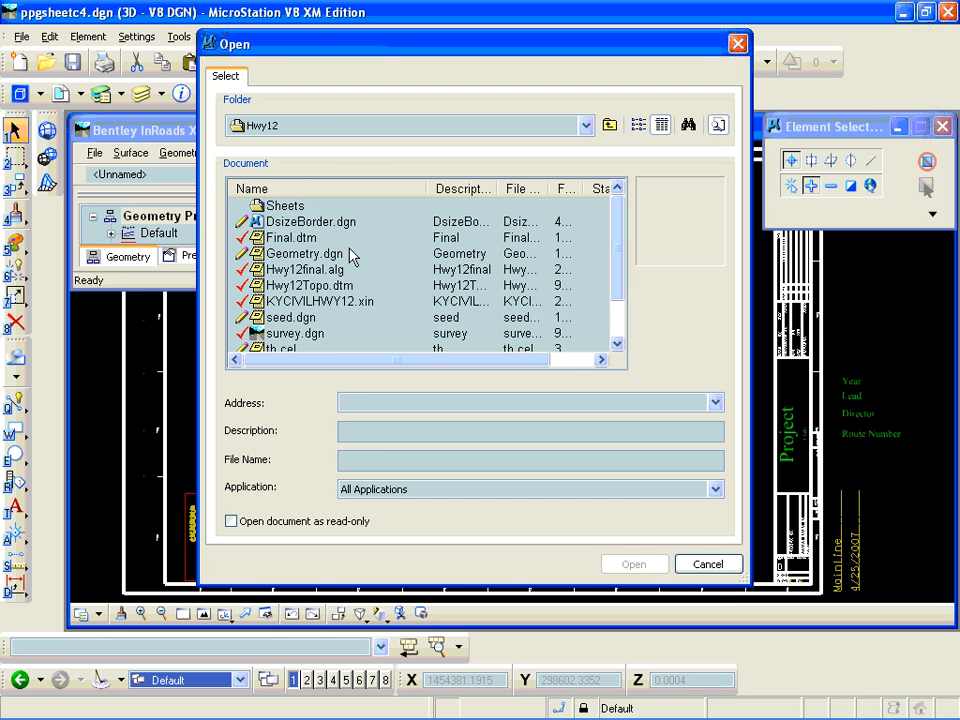
pyautogui.click(283, 333)
pyautogui.click(644, 566)
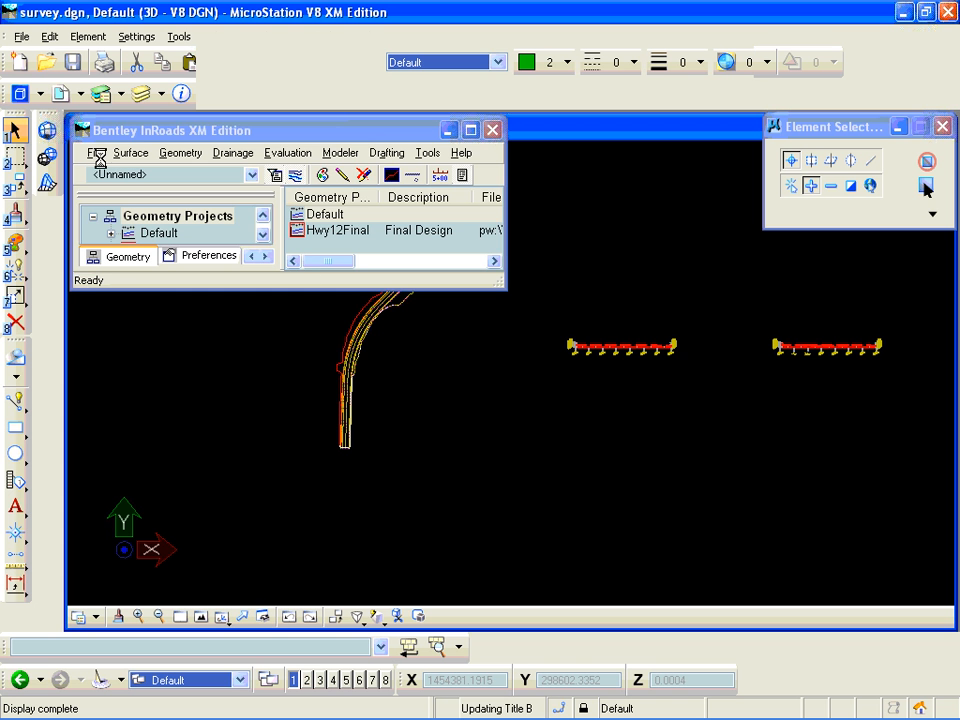
# Check in ppgsheetc4.dgn through the InRoads ProjectWise organizer without a comment and close the organizer
pyautogui.click(101, 158)
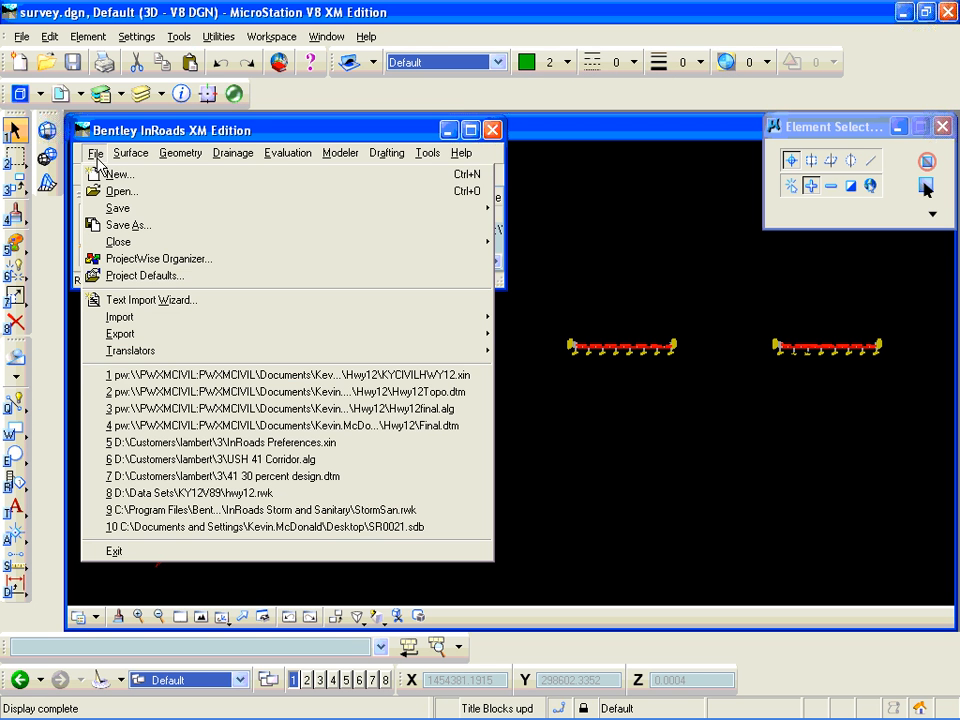
pyautogui.click(160, 258)
pyautogui.click(221, 427)
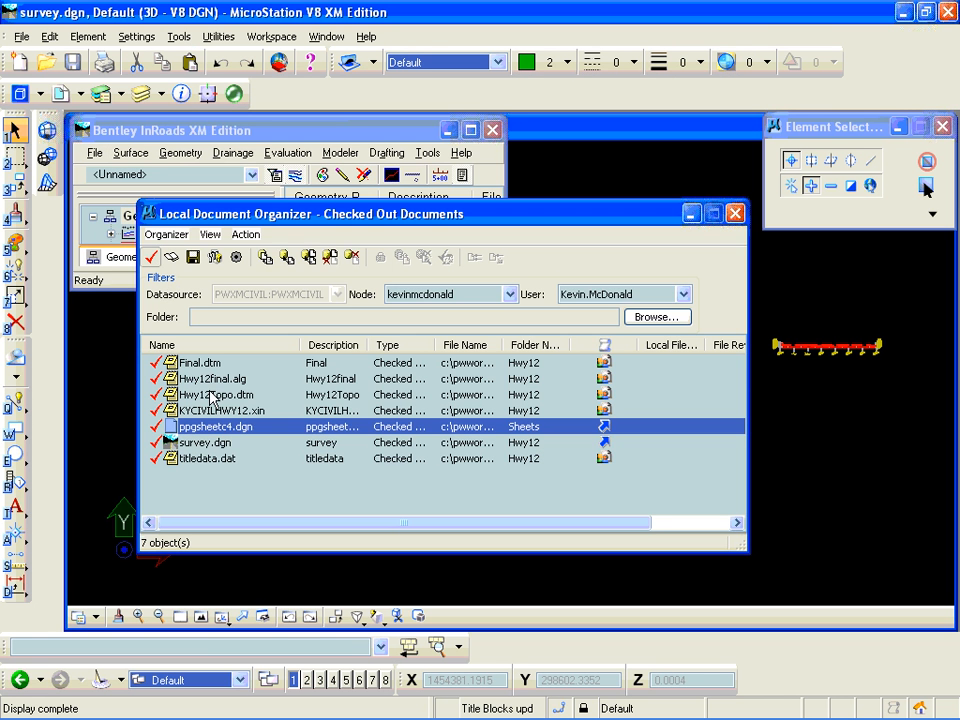
pyautogui.click(288, 258)
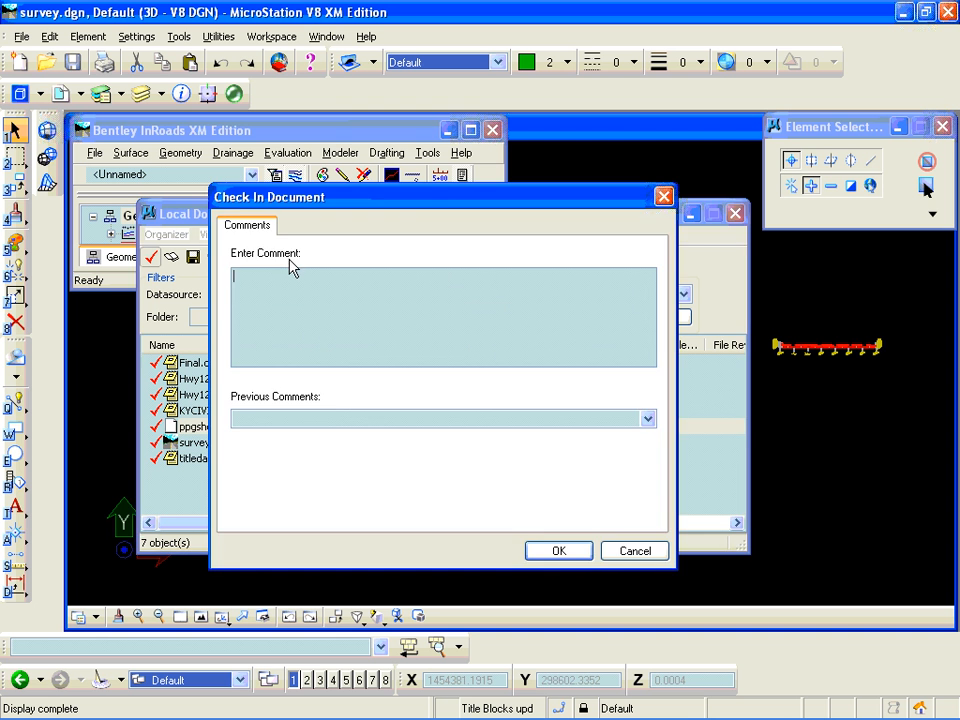
pyautogui.click(553, 551)
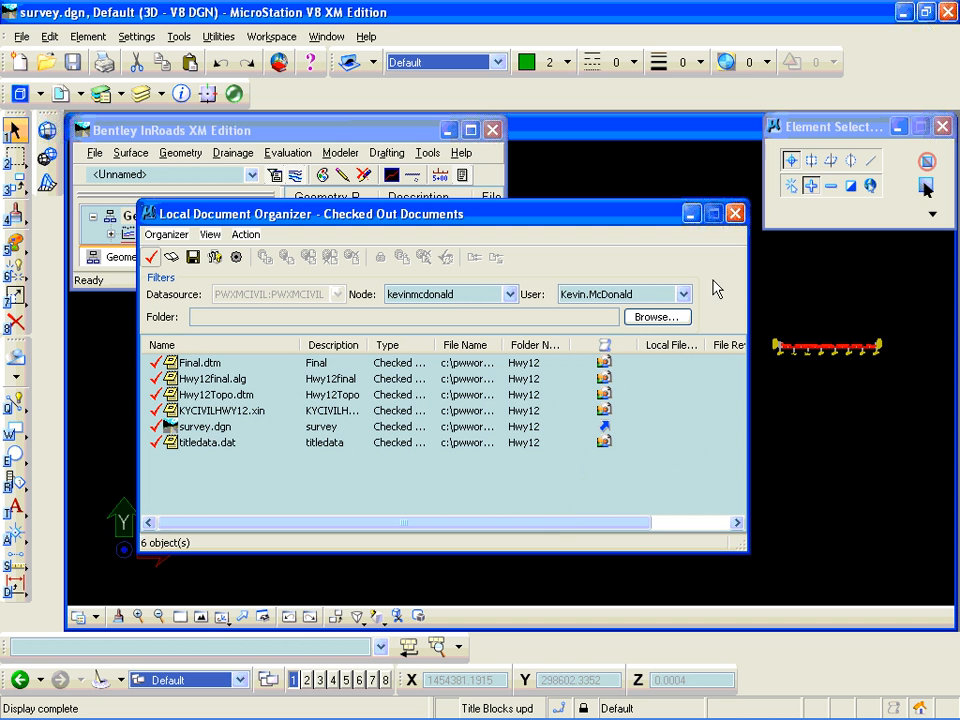
pyautogui.click(735, 214)
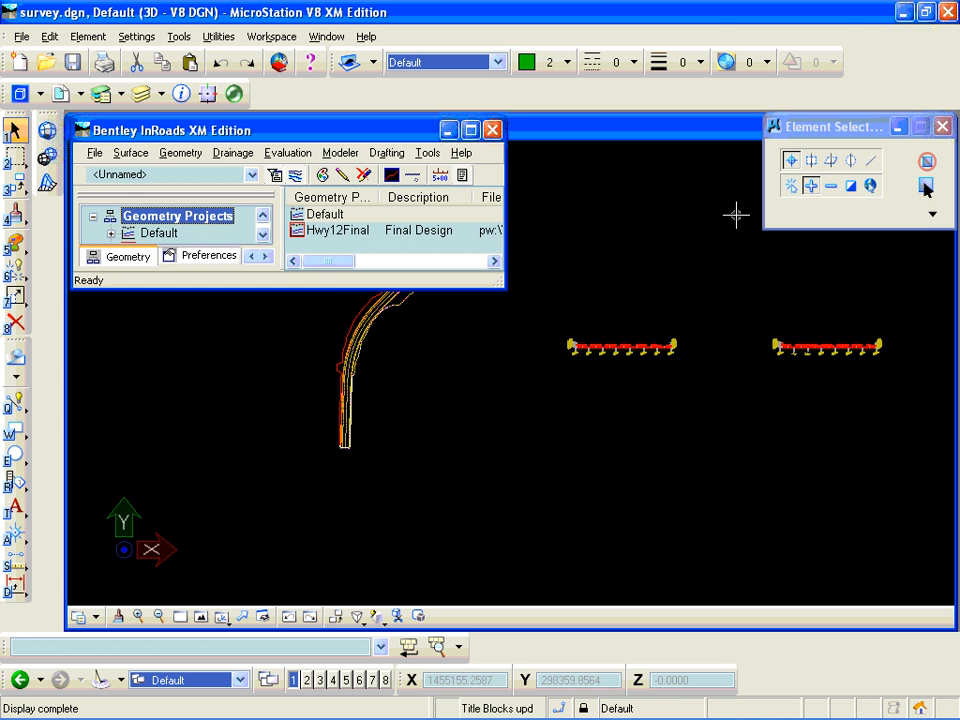
# Switch to ProjectWise Explorer, show the Sheets folder under Hwy12, and widen the Name column to show the full file names
pyautogui.hotkey('alt', 'Tab')
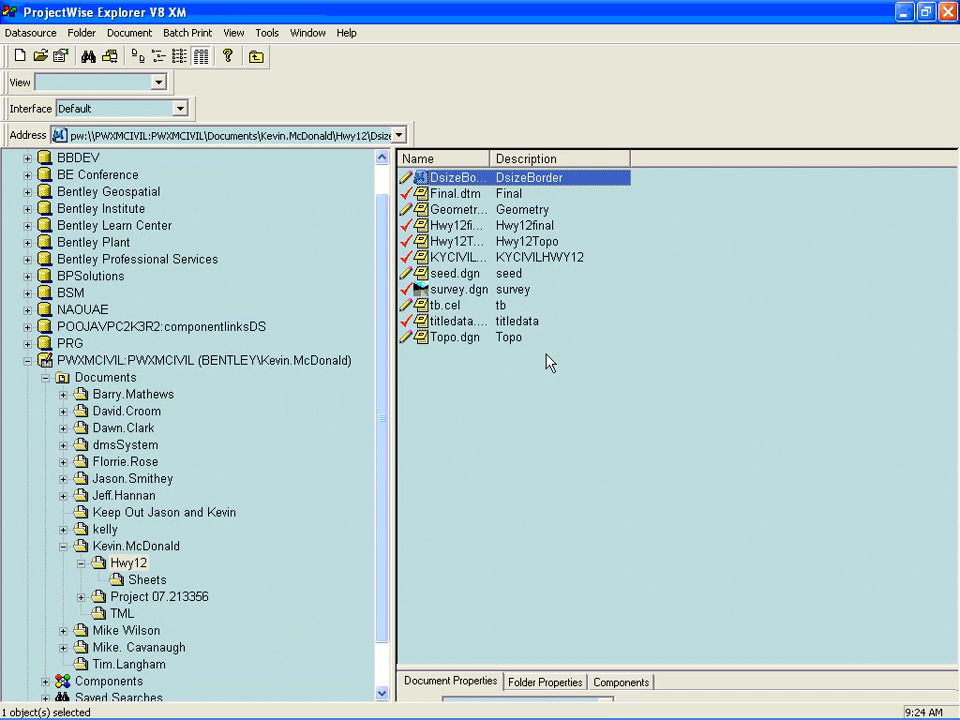
pyautogui.click(148, 579)
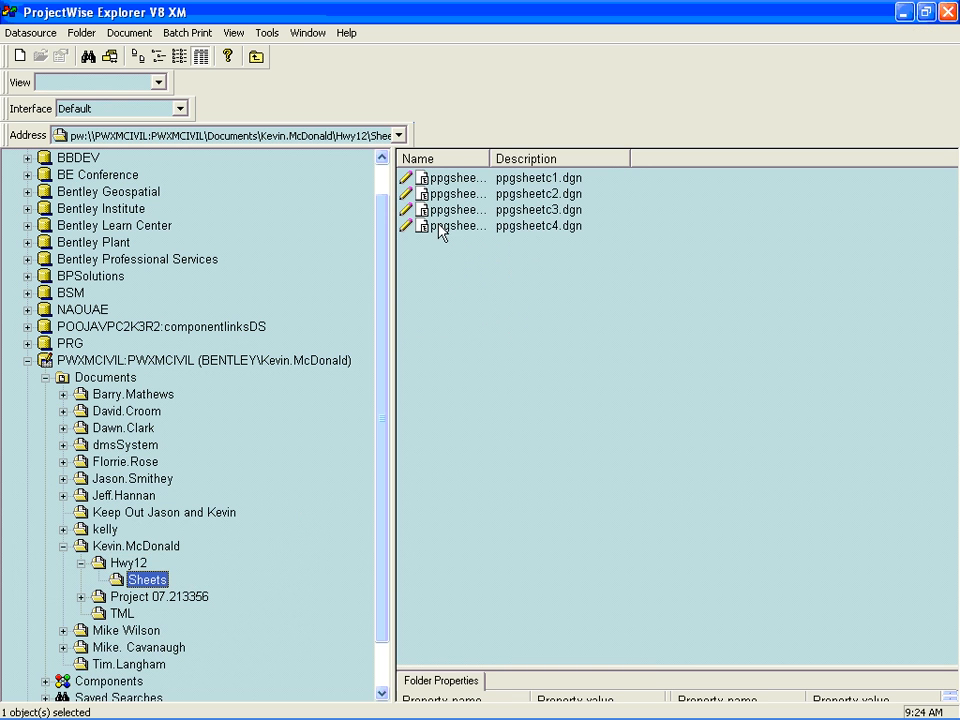
pyautogui.moveTo(489, 157); pyautogui.dragTo(550, 157)
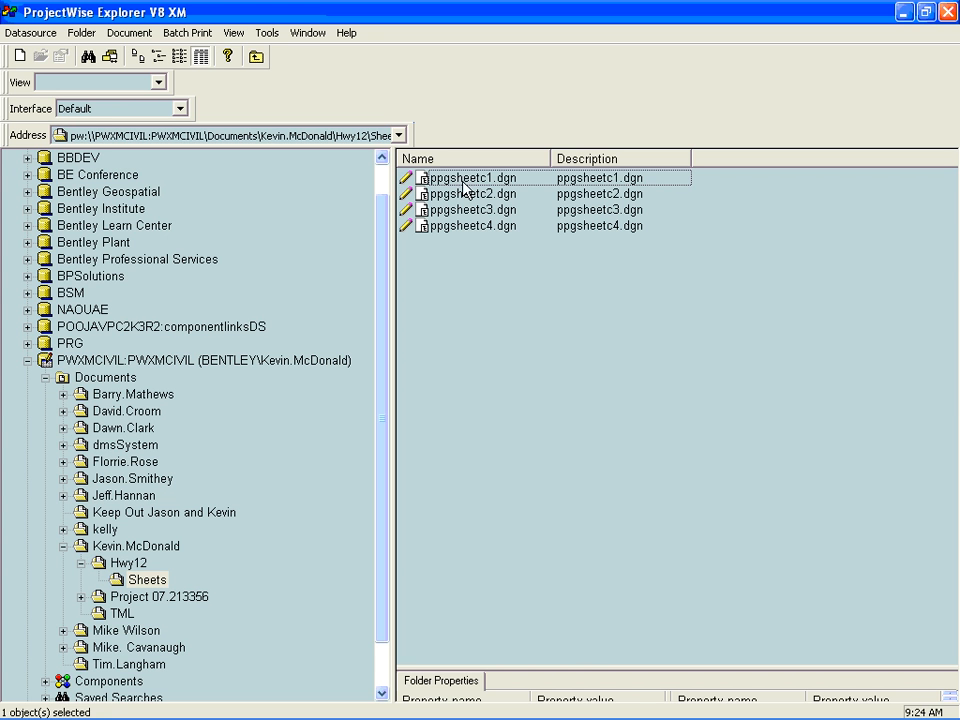
# Review the general properties and title block attributes of ppgsheetc1.dgn
pyautogui.click(461, 184)
pyautogui.rightClick(461, 182)
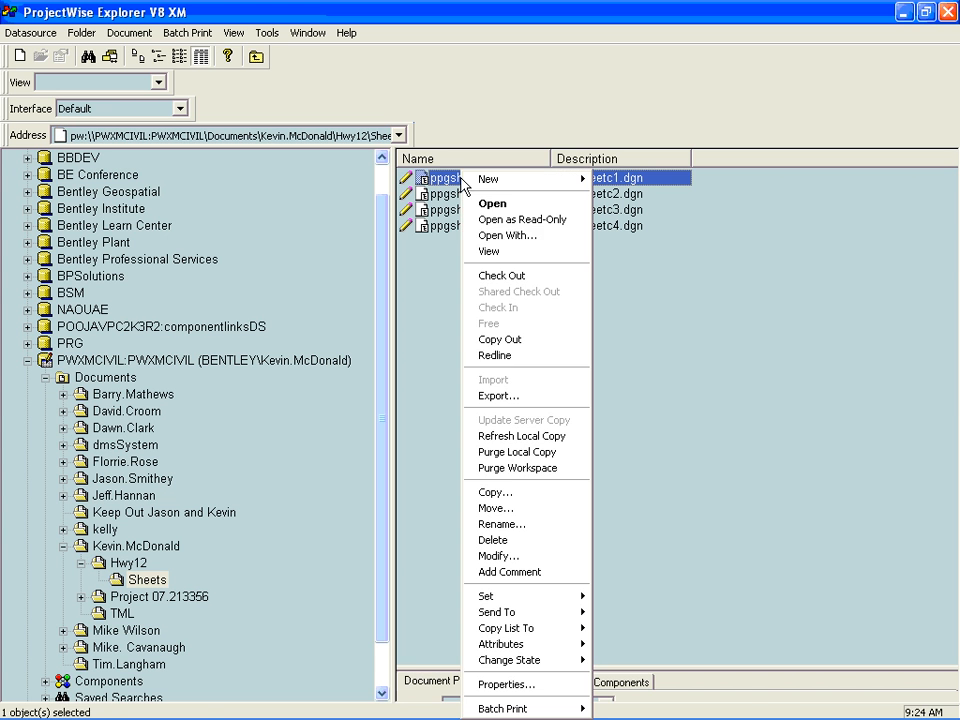
pyautogui.click(534, 684)
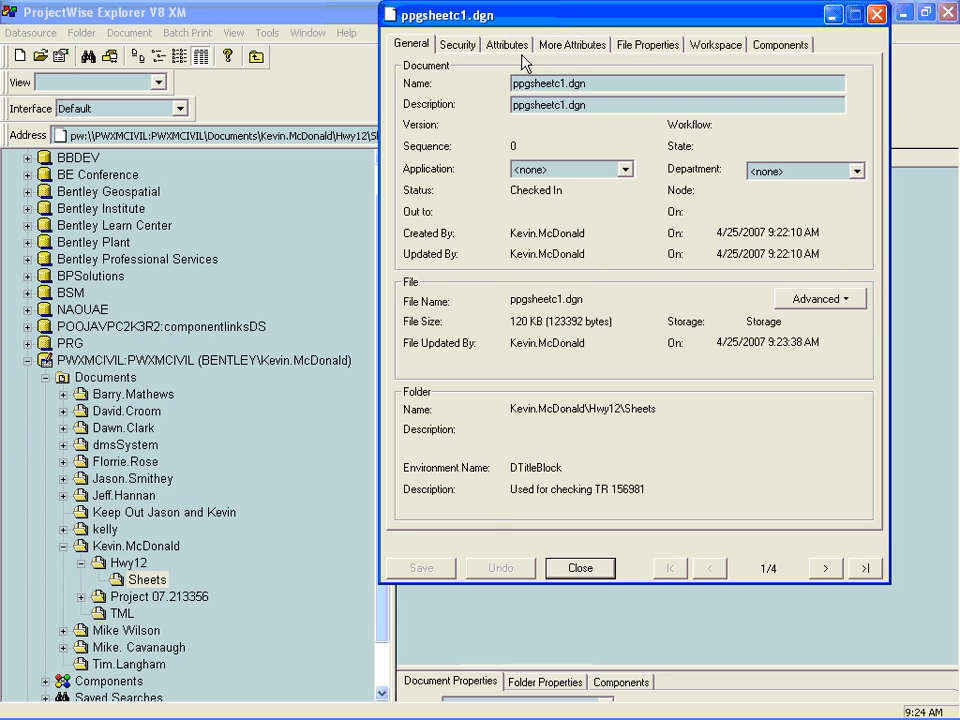
pyautogui.click(518, 50)
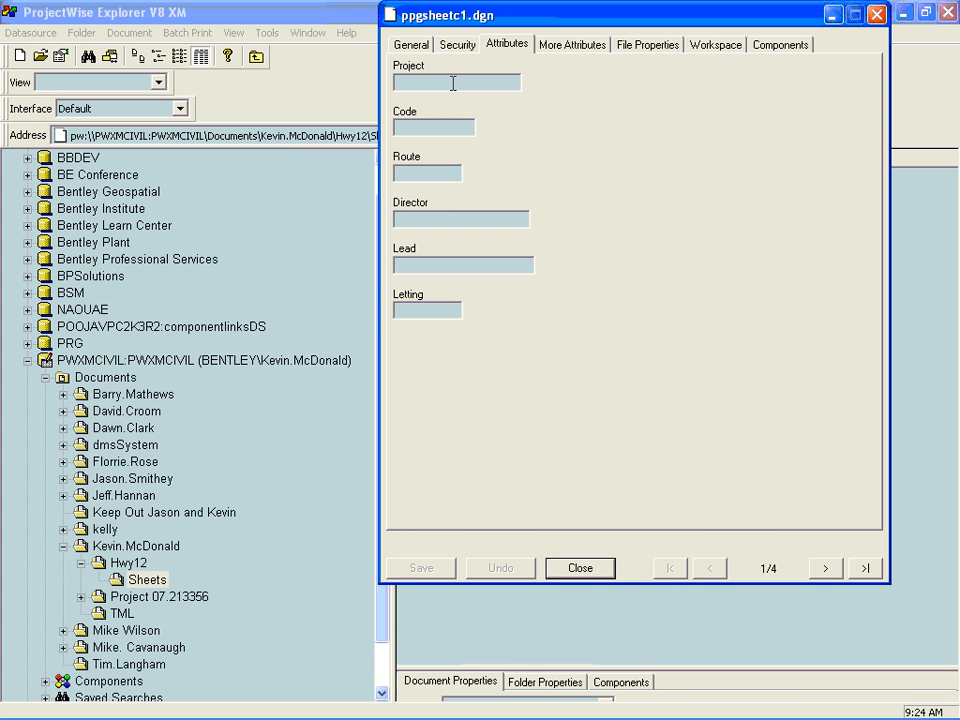
pyautogui.click(581, 567)
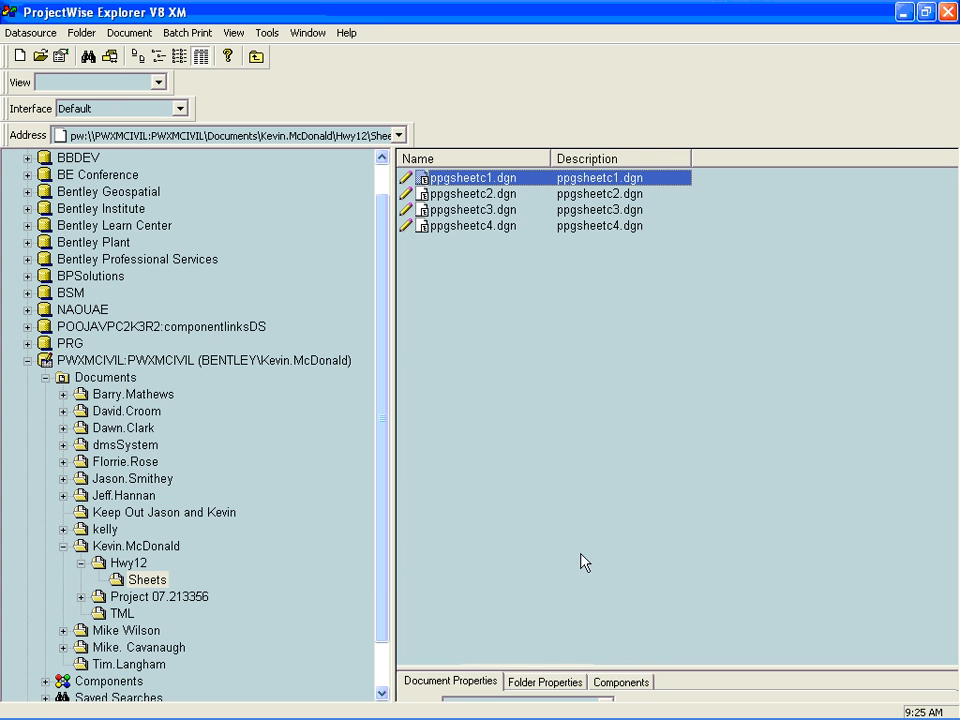
# Modify all four ppgsheetc sheets together, setting the Code attribute to 2007.3265 and entering the director's name
pyautogui.keyDown('shift'); pyautogui.click(476, 231); pyautogui.keyUp('shift')
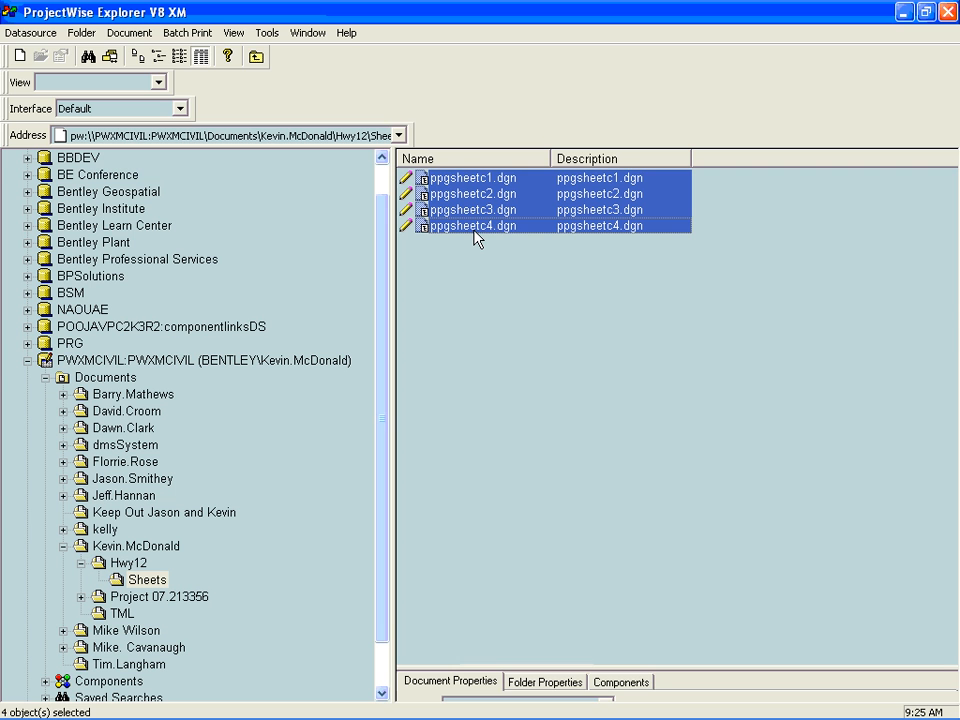
pyautogui.rightClick(476, 232)
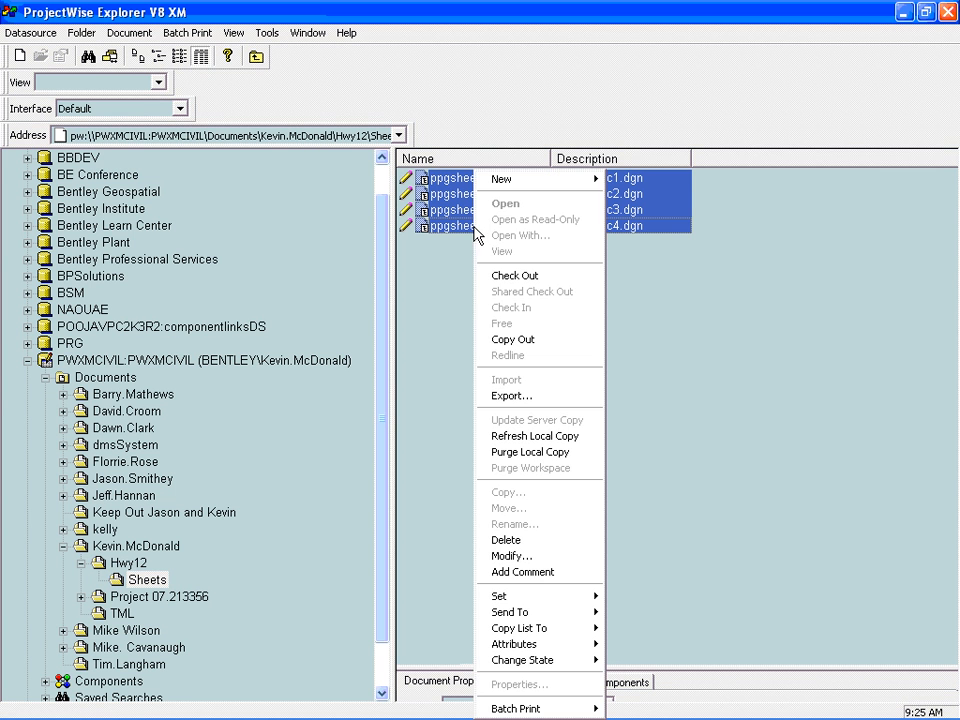
pyautogui.click(516, 556)
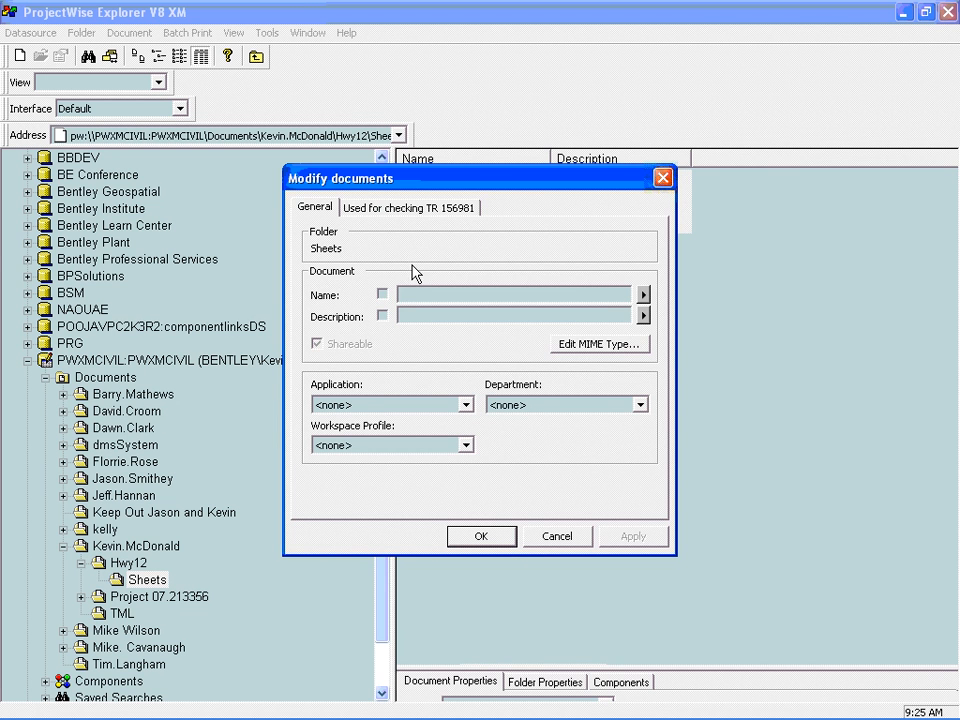
pyautogui.click(377, 206)
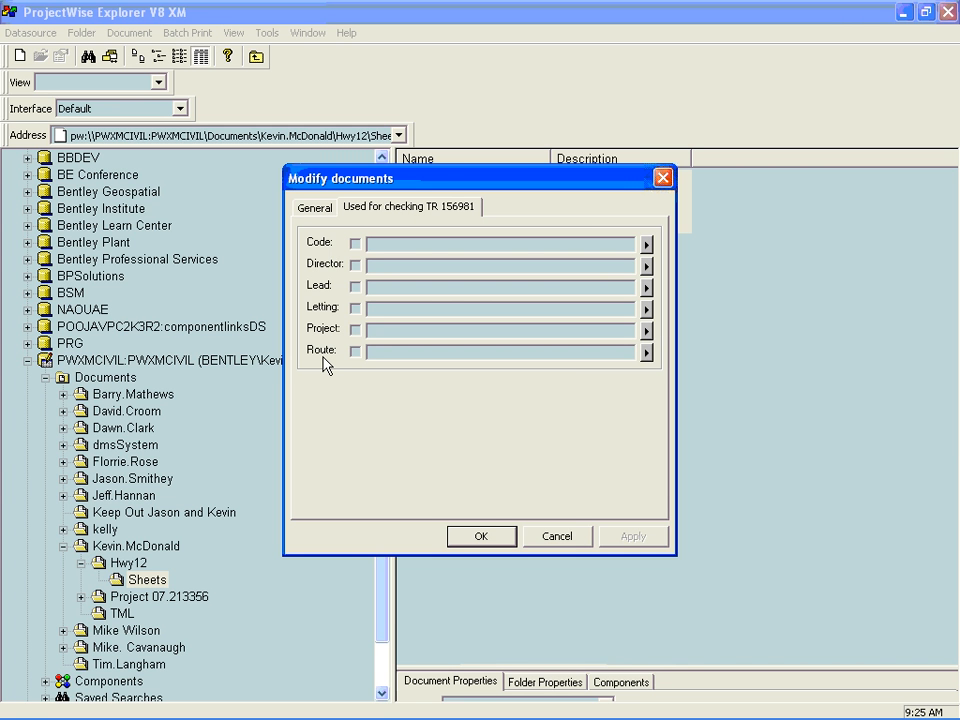
pyautogui.click(355, 243)
pyautogui.write('2007.3265')
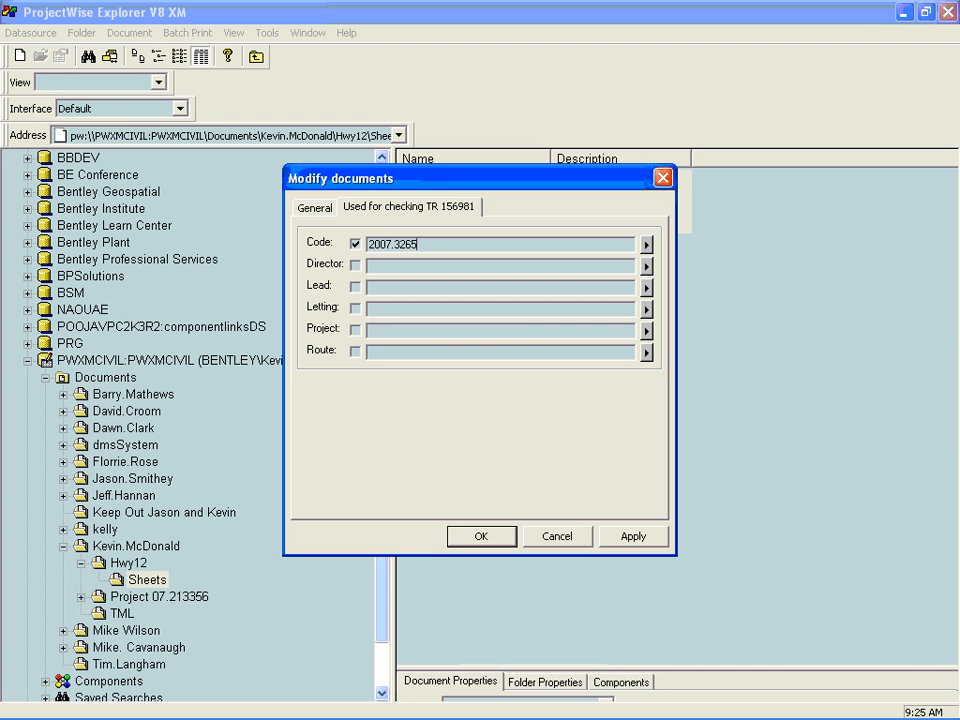
pyautogui.click(355, 265)
pyautogui.write('McDonald')
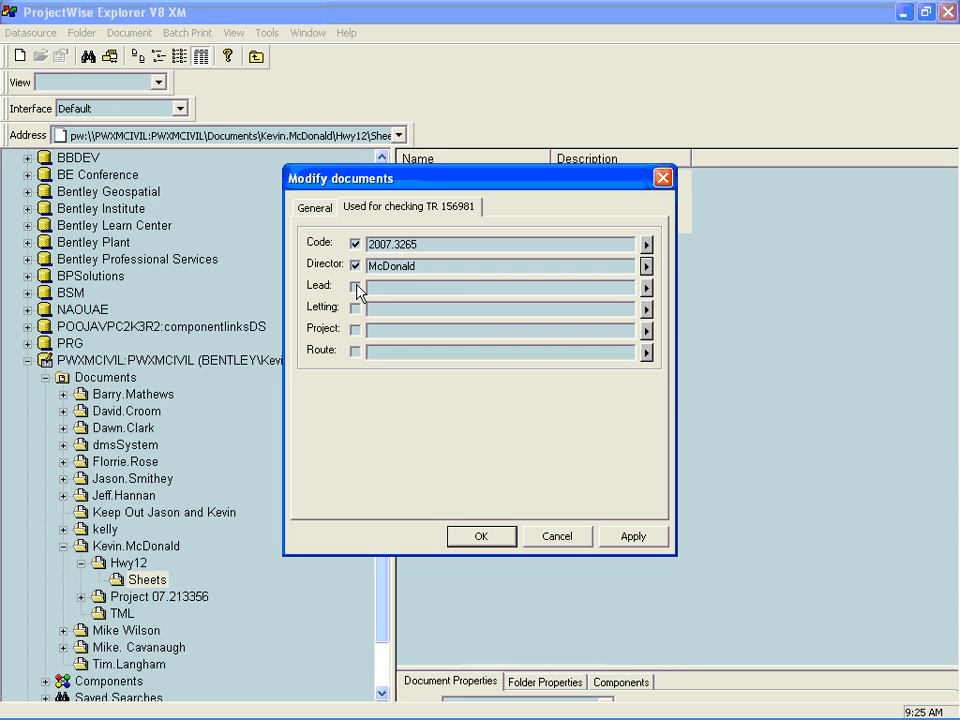
# Set the four sheets' Letting to 2008, Project to Hwy 12 and Route to 12A, and apply the attribute changes
pyautogui.click(355, 308)
pyautogui.click(379, 309)
pyautogui.write('2008')
pyautogui.click(355, 330)
pyautogui.click(398, 337)
pyautogui.write('Hwy 12')
pyautogui.click(354, 351)
pyautogui.write('12A')
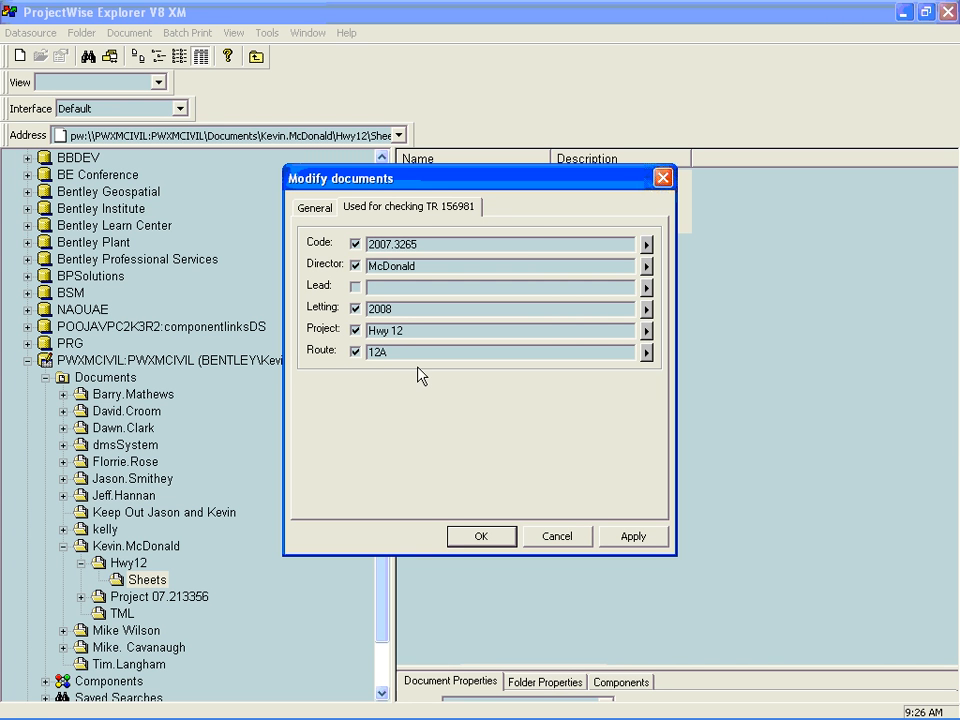
pyautogui.click(632, 537)
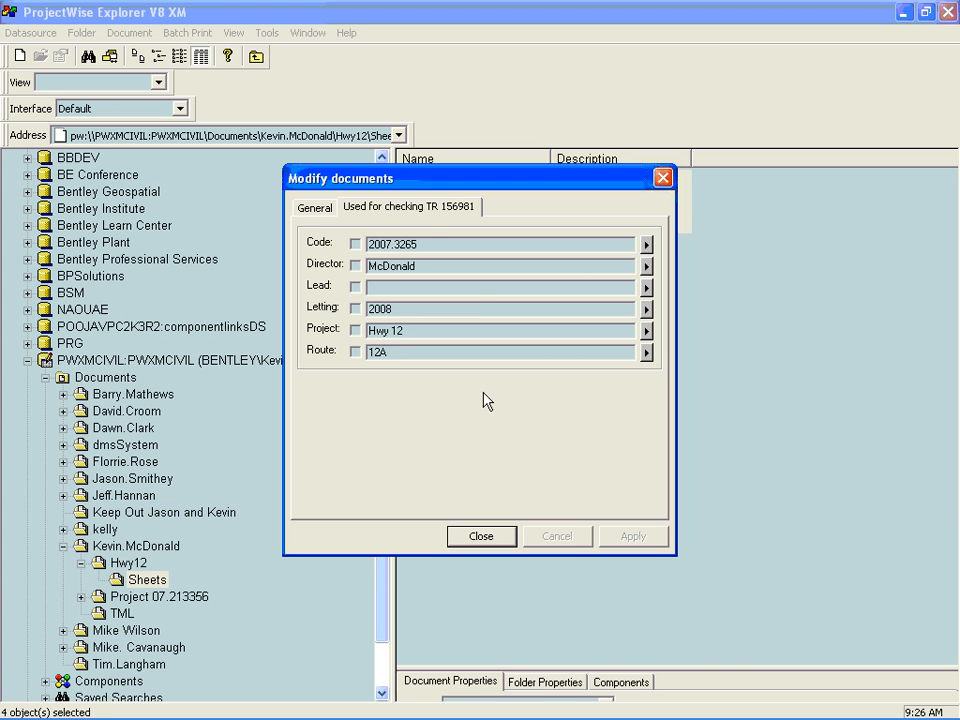
pyautogui.click(484, 536)
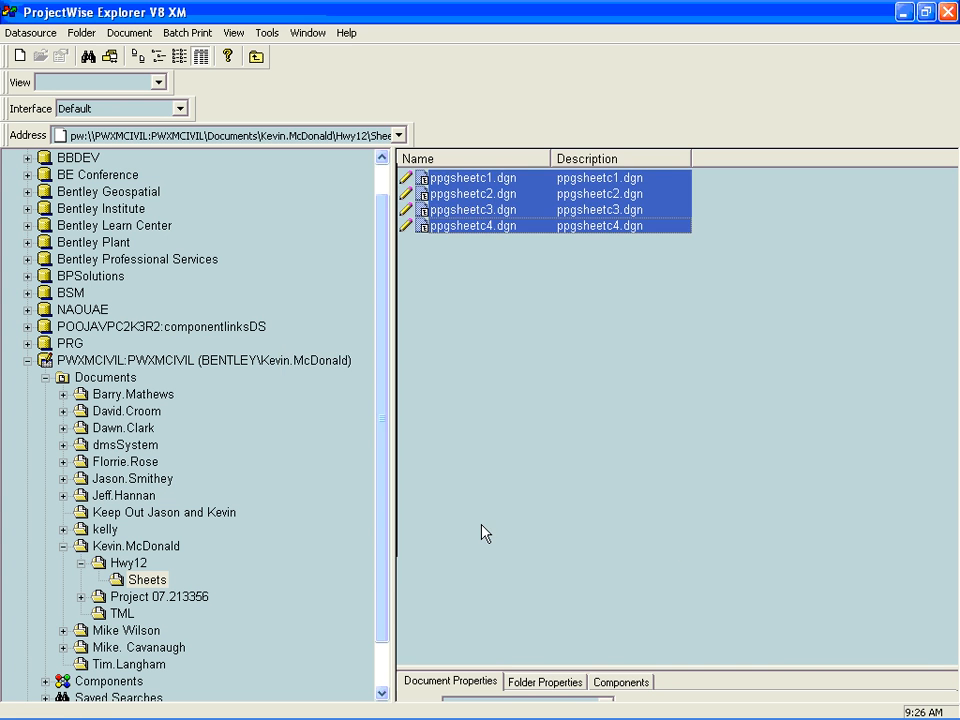
# Review the title block attributes of ppgsheetc3.dgn
pyautogui.click(468, 210)
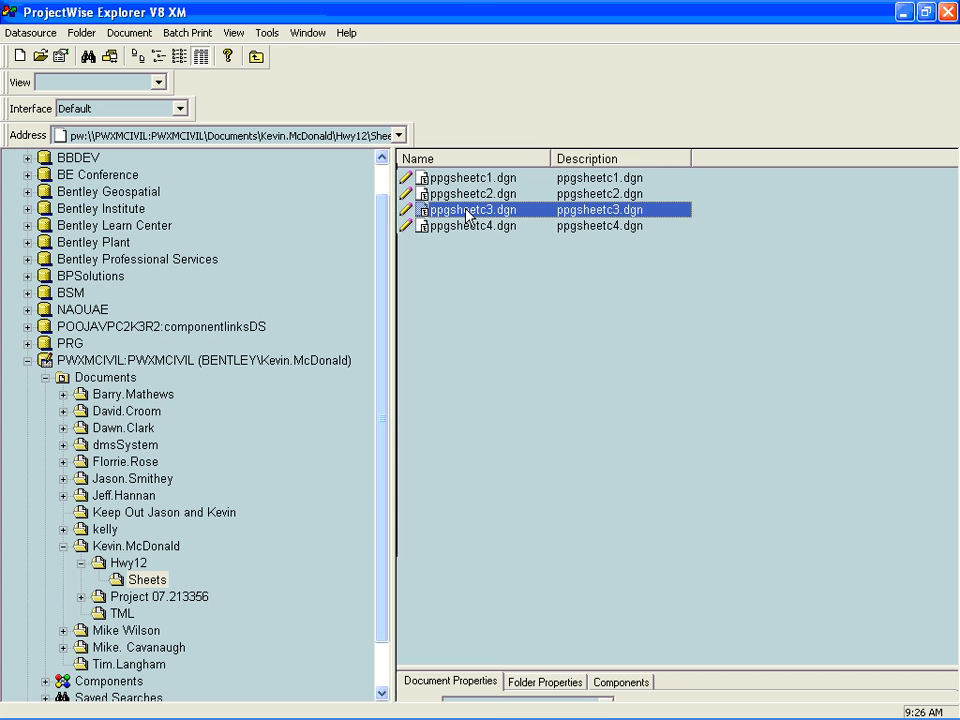
pyautogui.rightClick(468, 213)
pyautogui.click(535, 686)
pyautogui.click(505, 47)
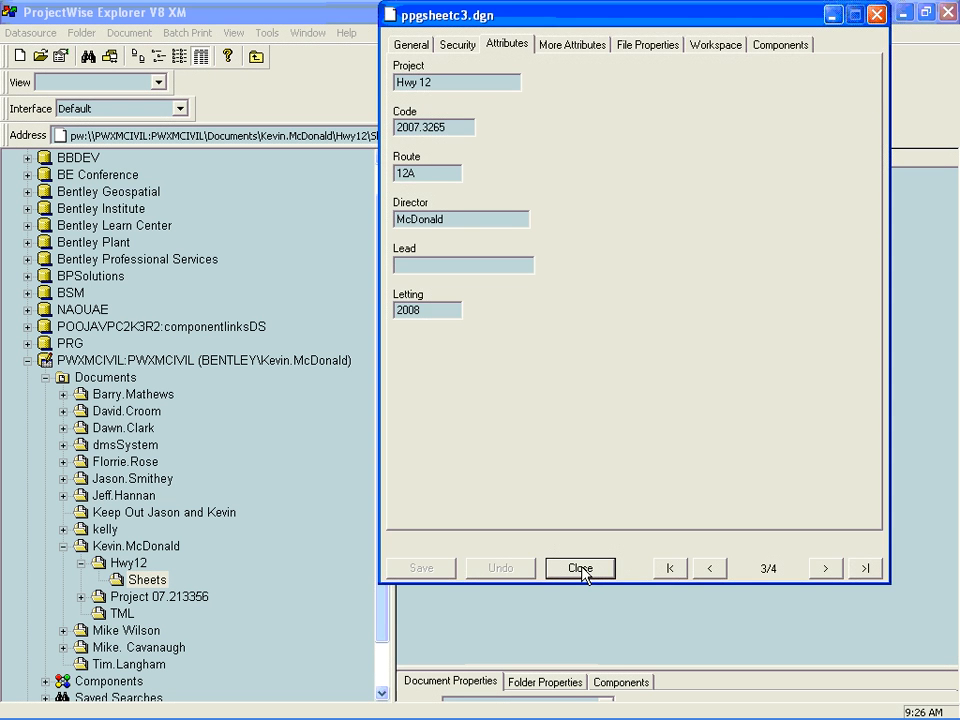
pyautogui.click(580, 568)
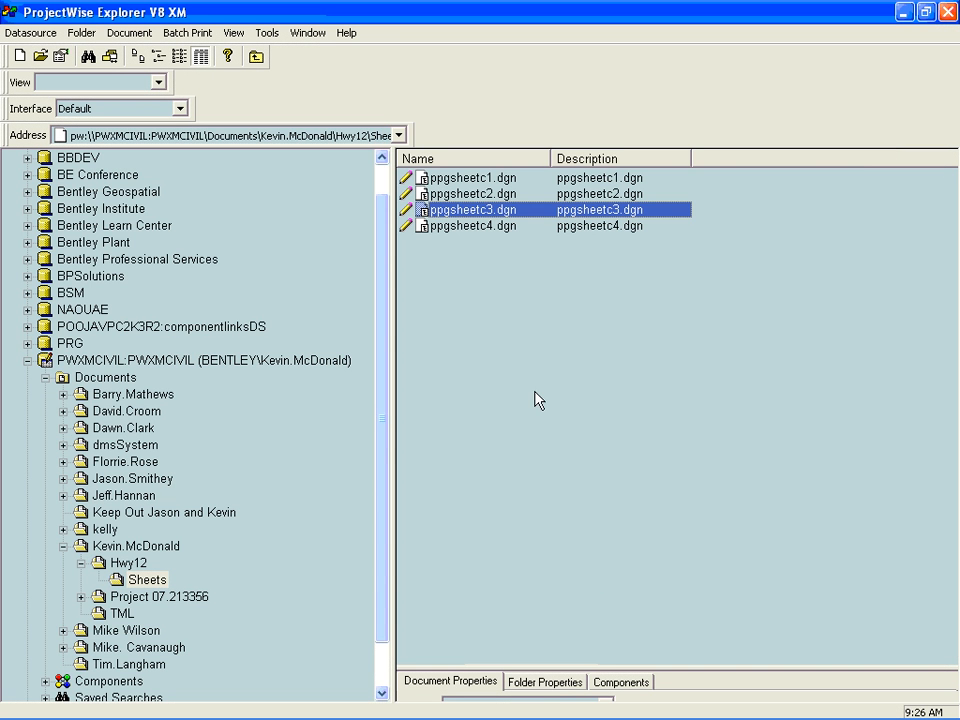
# Assign MicroStation XM as the application of ppgsheetc2.dgn and save its properties
pyautogui.click(449, 197)
pyautogui.rightClick(450, 197)
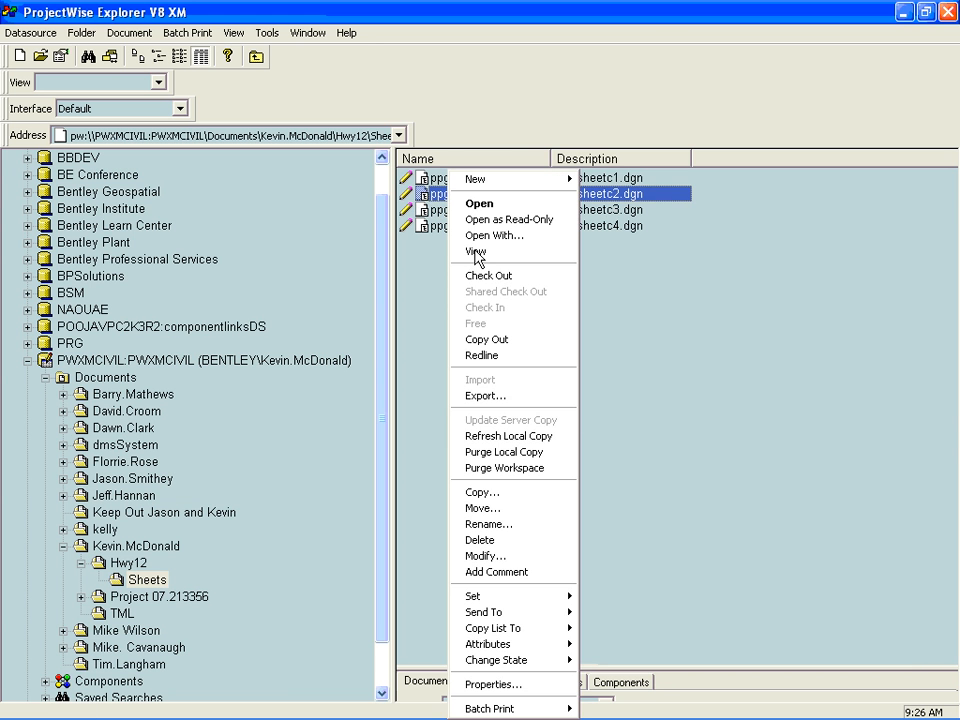
pyautogui.click(456, 685)
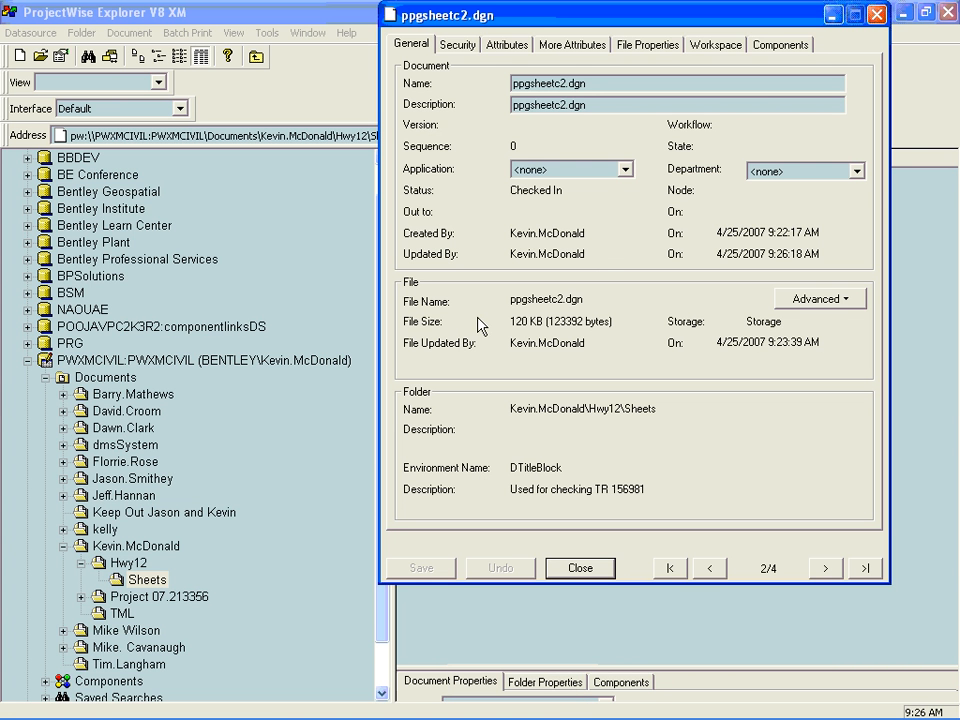
pyautogui.click(625, 171)
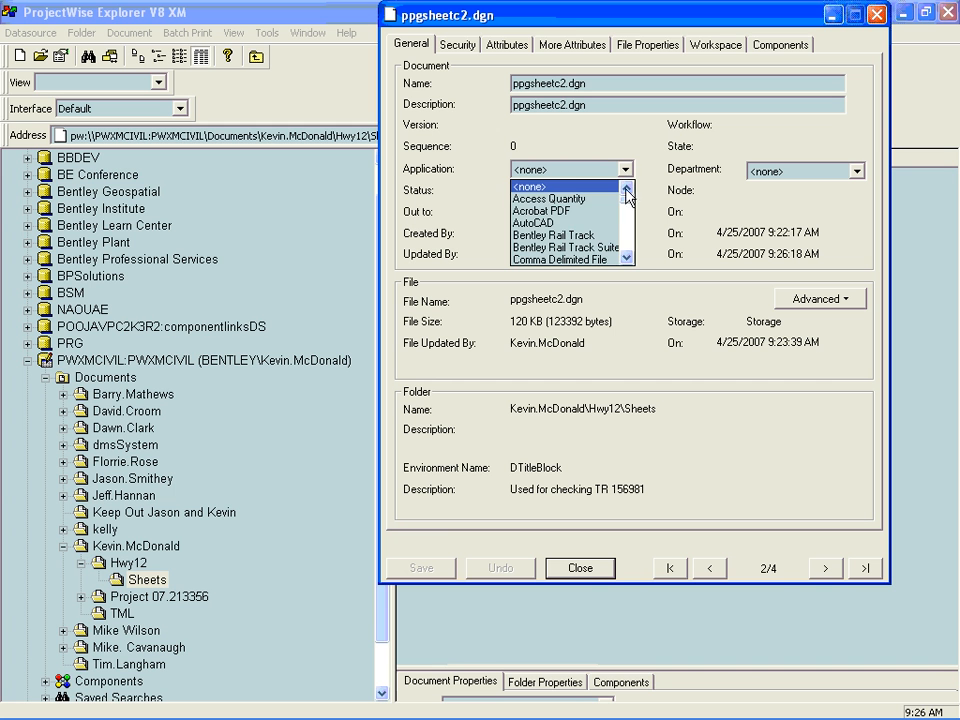
pyautogui.click(626, 251)
pyautogui.click(623, 245)
pyautogui.click(623, 244)
pyautogui.moveTo(625, 207); pyautogui.dragTo(625, 214)
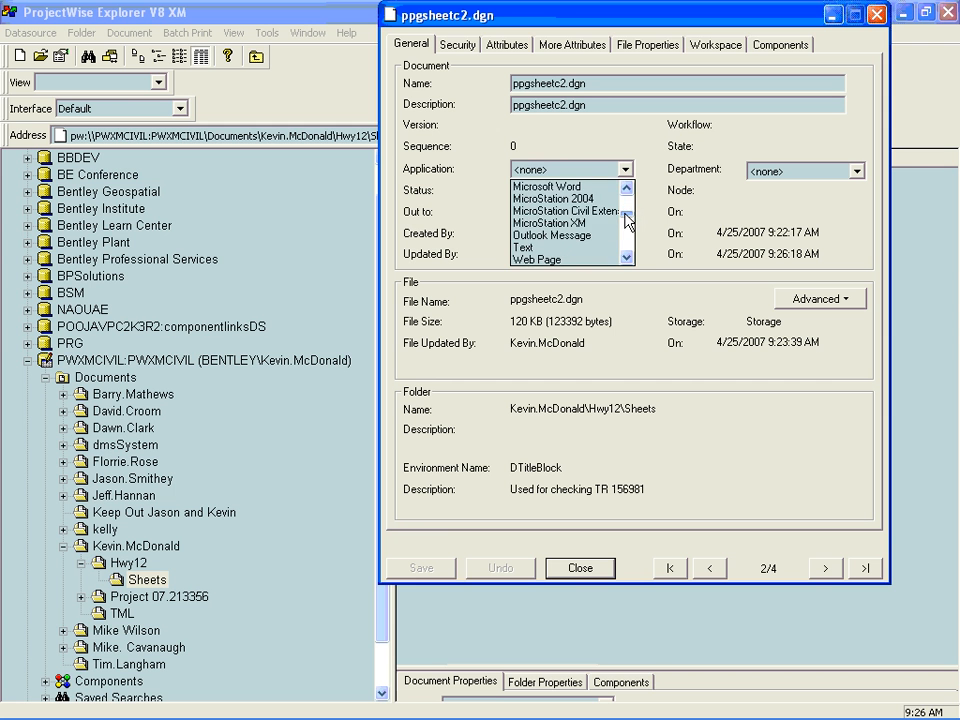
pyautogui.click(570, 222)
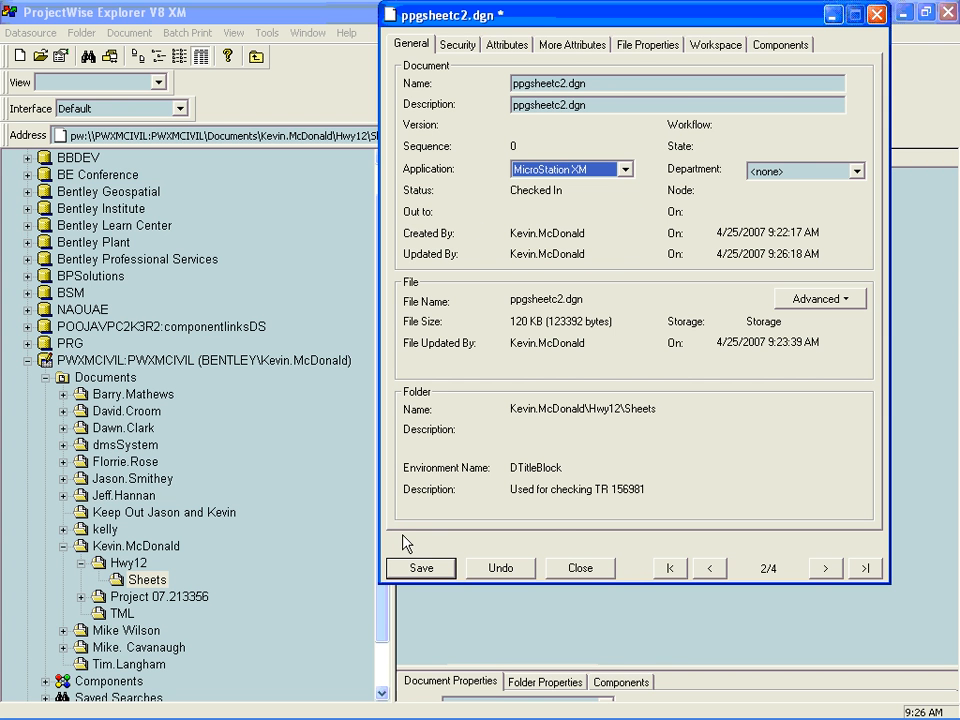
pyautogui.click(421, 568)
pyautogui.click(580, 568)
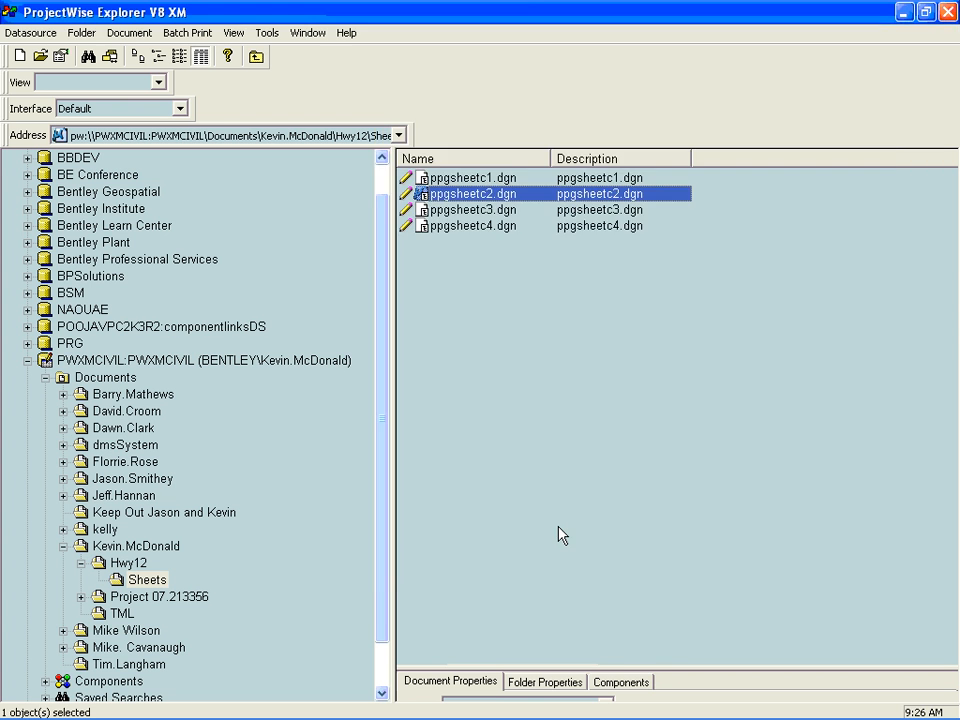
# Open ppgsheetc2.dgn in MicroStation and examine the title block text, including the project, code, route, letting, date and sheet number
pyautogui.doubleClick(473, 194)
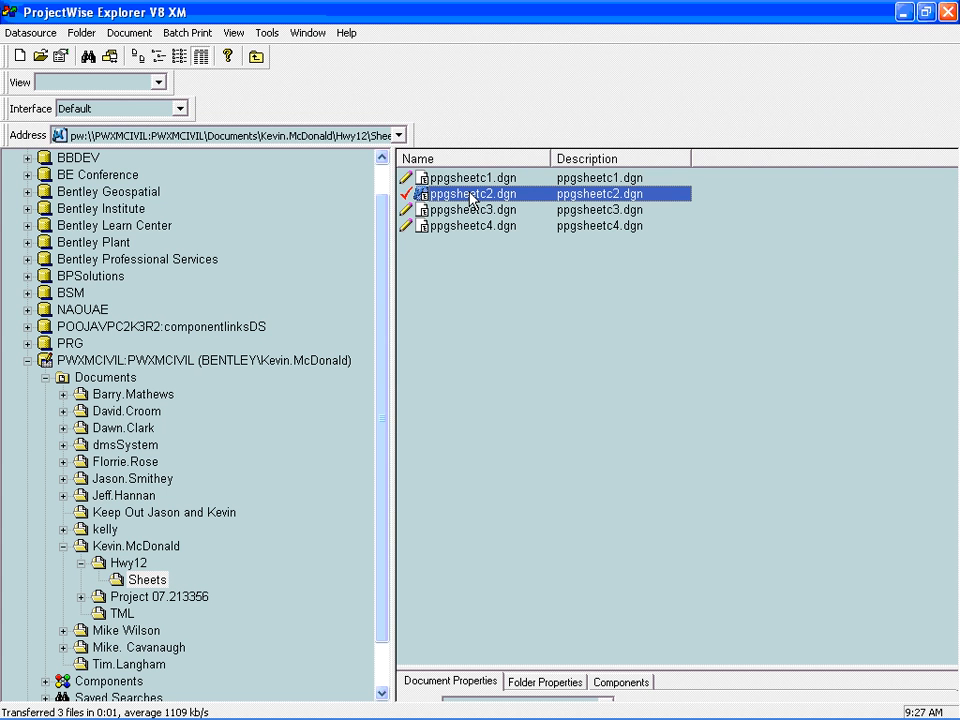
pyautogui.hotkey('alt', 'Tab')
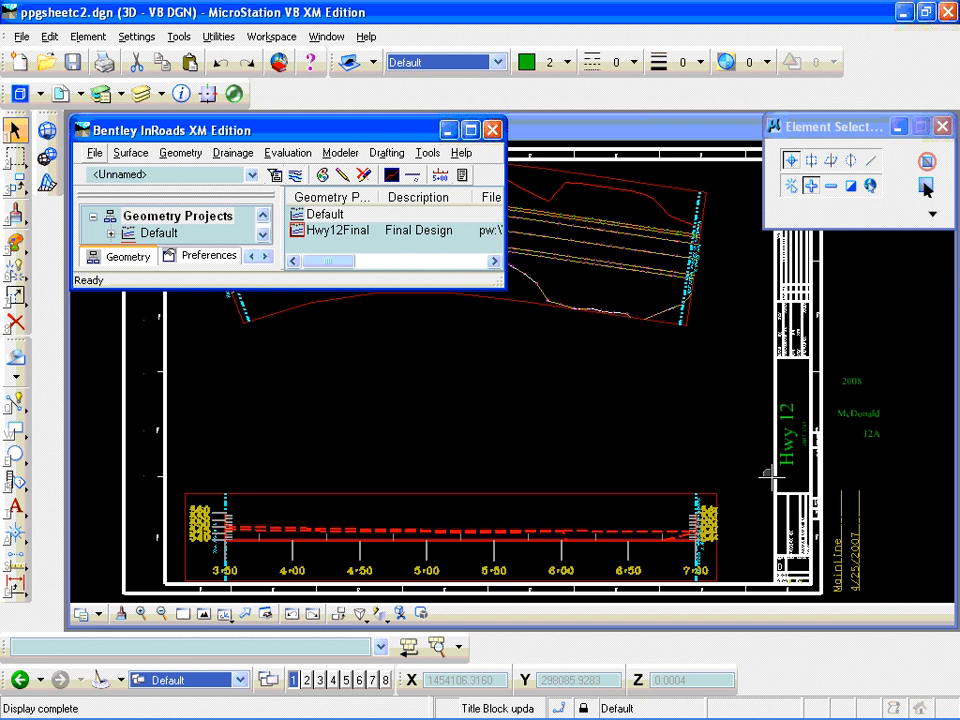
pyautogui.scroll(4, 790, 463)
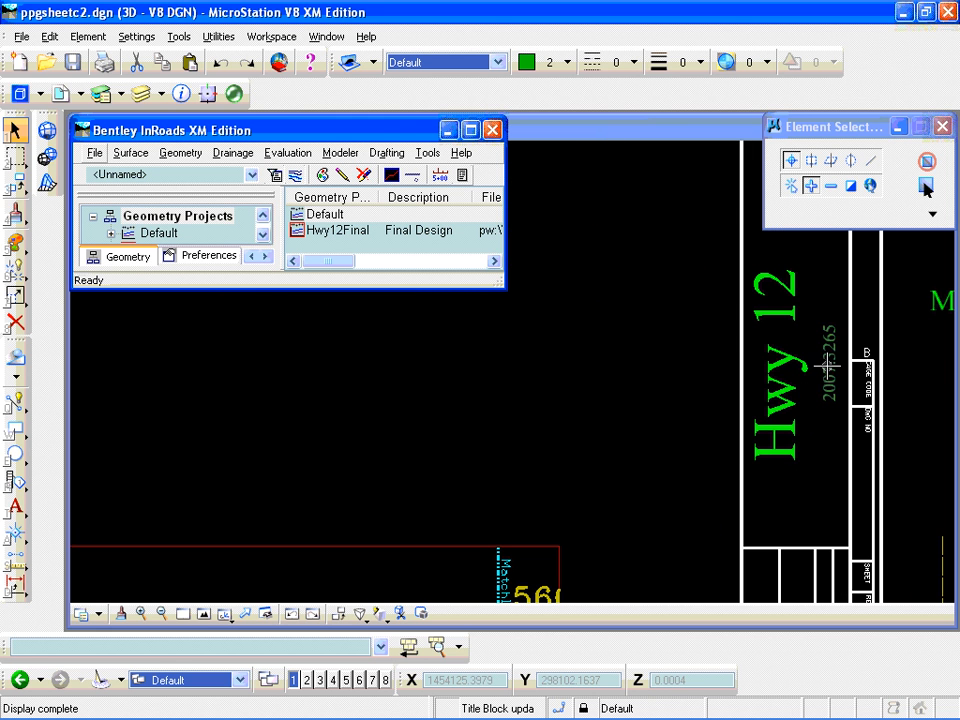
pyautogui.scroll(-4, 800, 388)
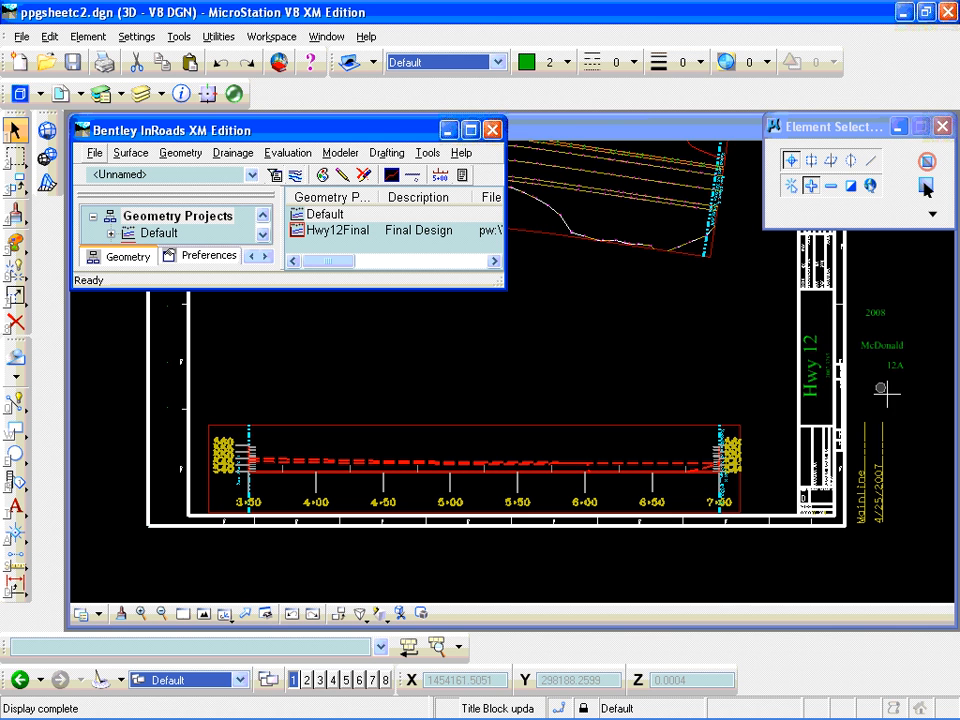
pyautogui.click(880, 500)
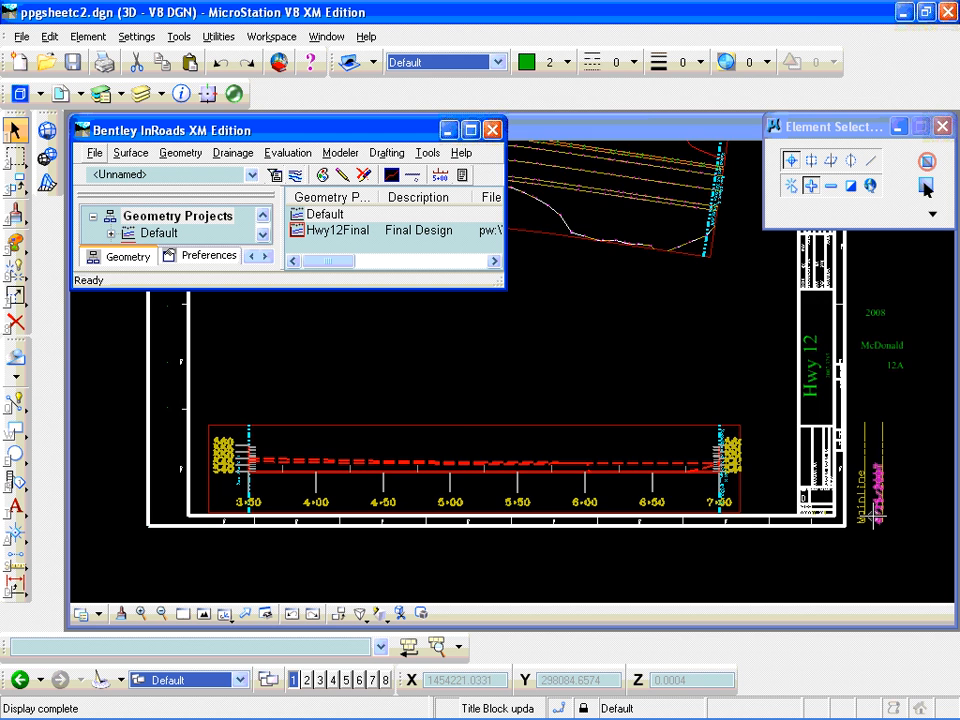
pyautogui.scroll(2, 875, 512)
pyautogui.scroll(2, 868, 511)
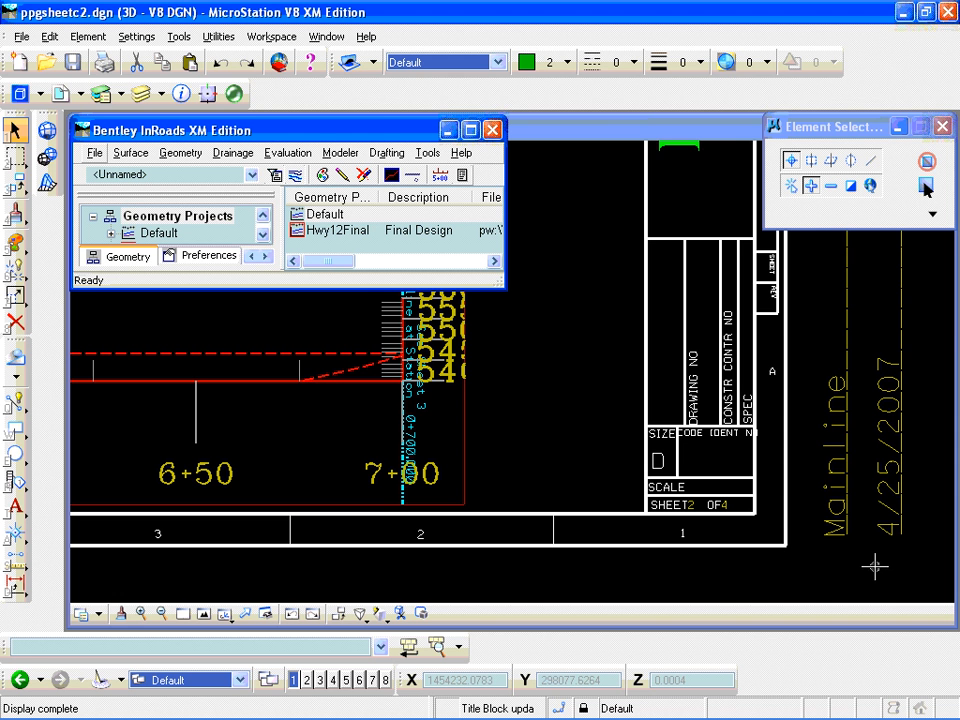
pyautogui.scroll(-6, 887, 512)
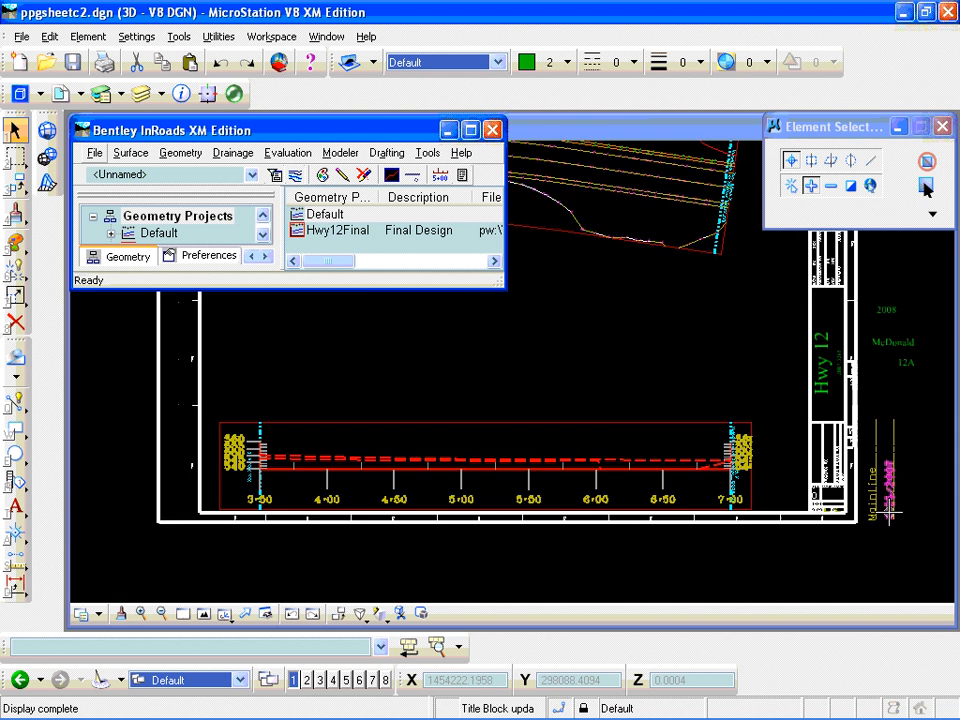
pyautogui.scroll(3, 934, 399)
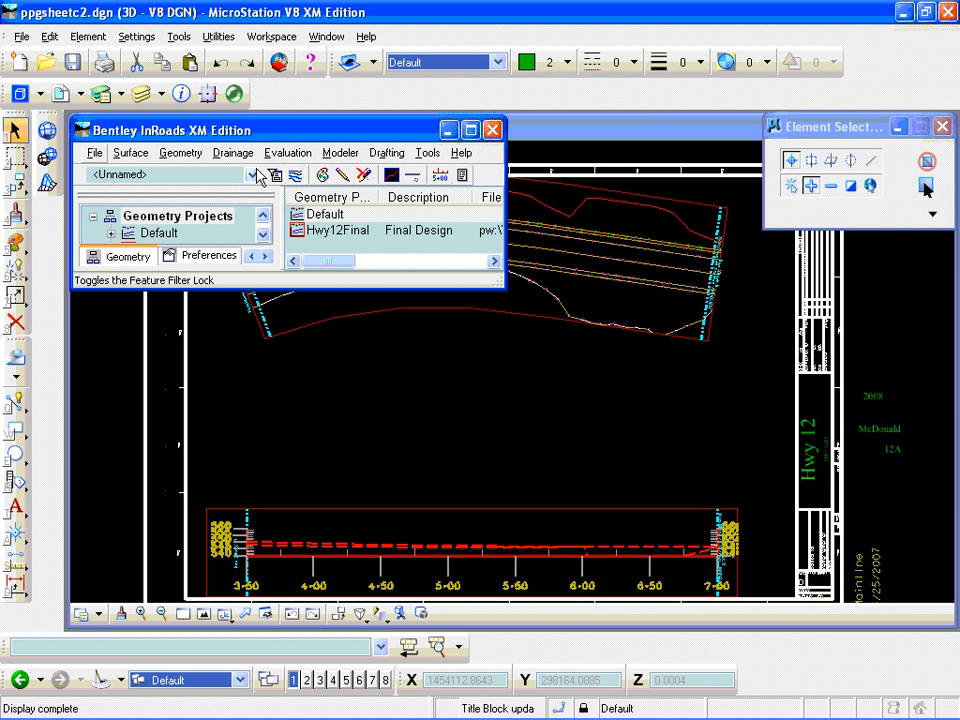
# Open the recently used survey.dgn from the Hwy12 folder in MicroStation
pyautogui.click(28, 44)
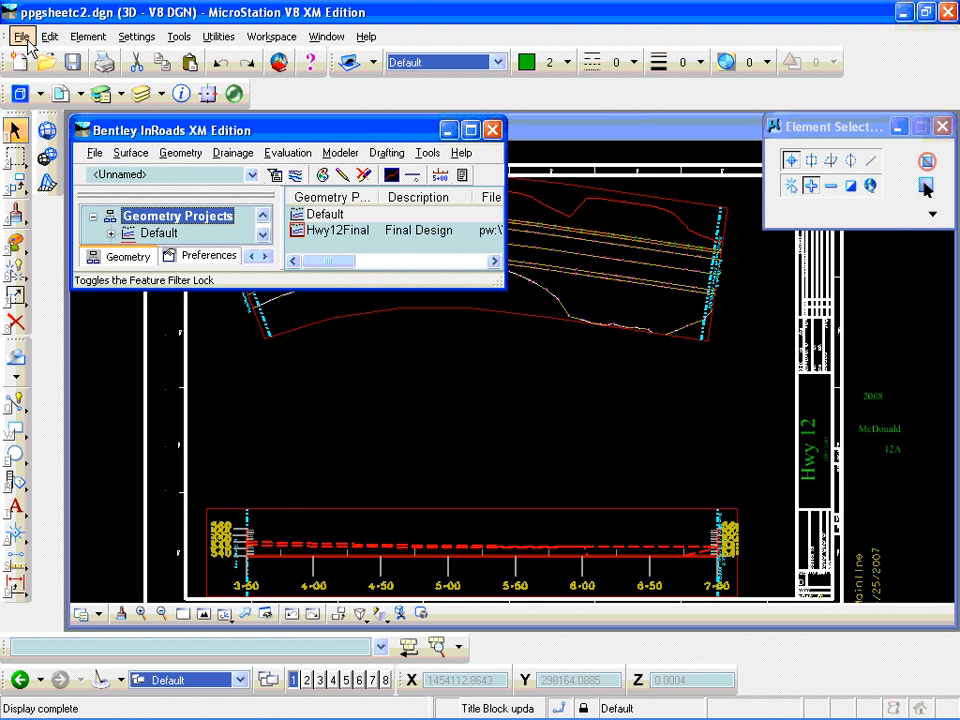
pyautogui.click(21, 37)
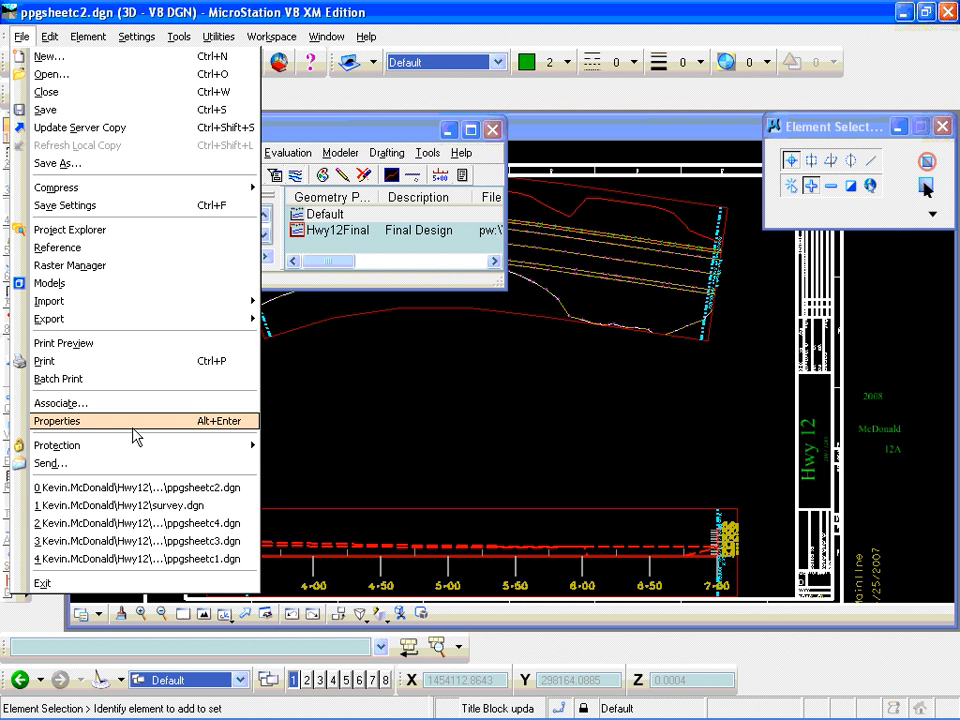
pyautogui.click(152, 506)
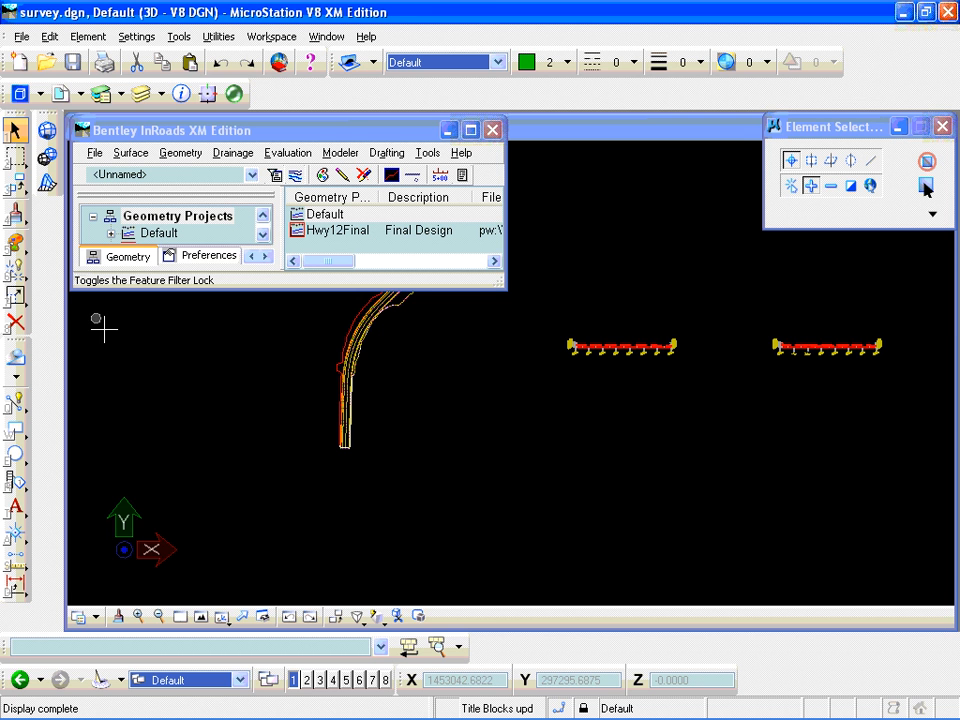
# Start the InRoads Create Cross Section command and load the ReferenceBorder preference
pyautogui.click(286, 158)
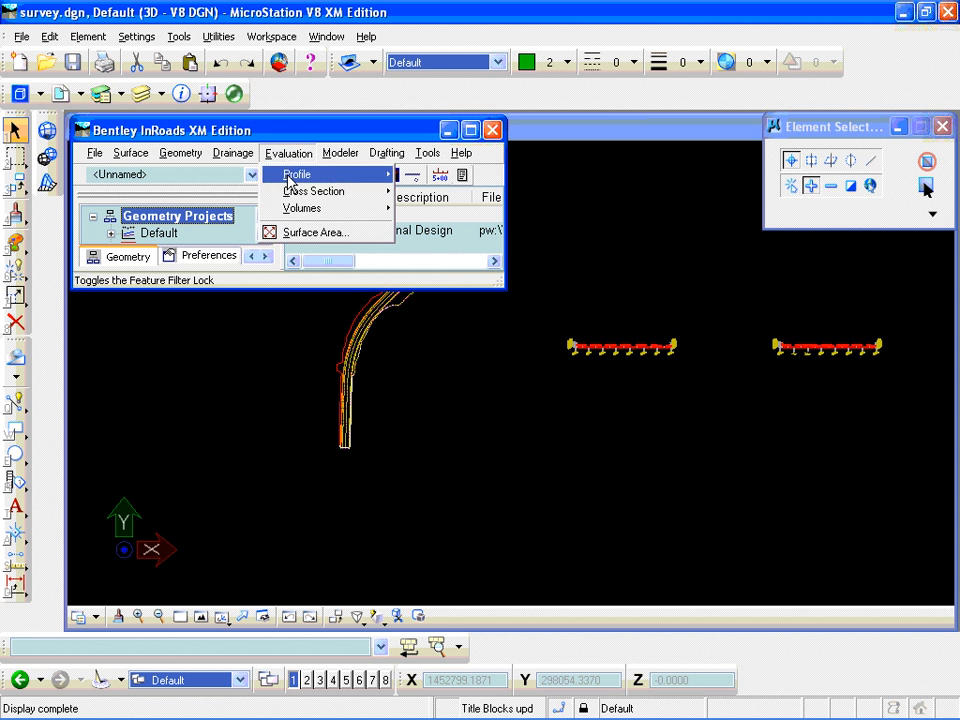
pyautogui.moveTo(301, 200)
pyautogui.click(425, 192)
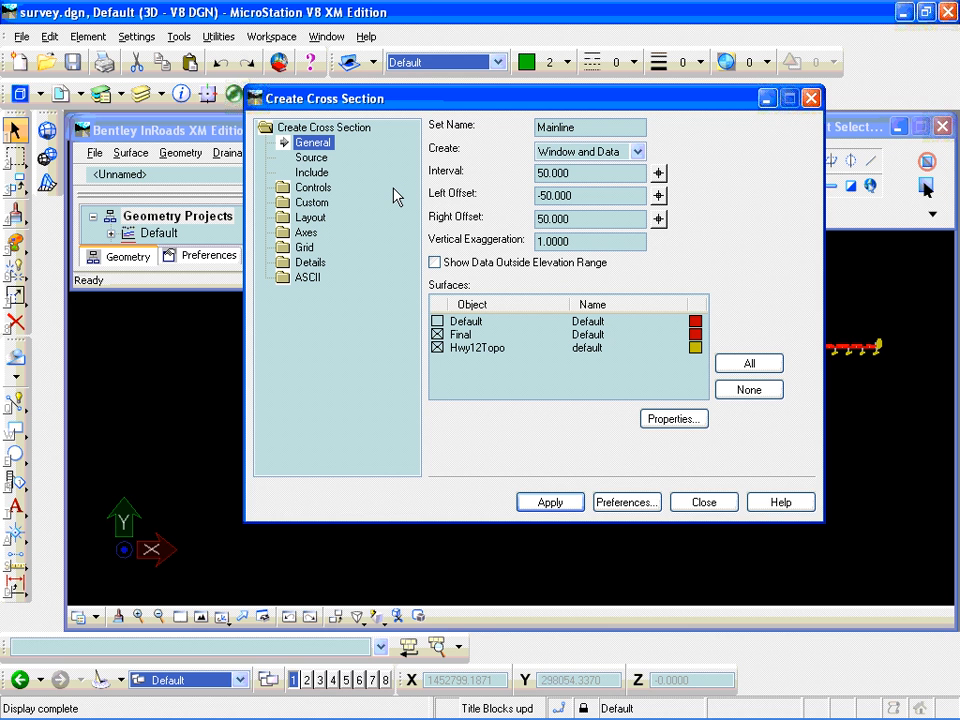
pyautogui.click(646, 506)
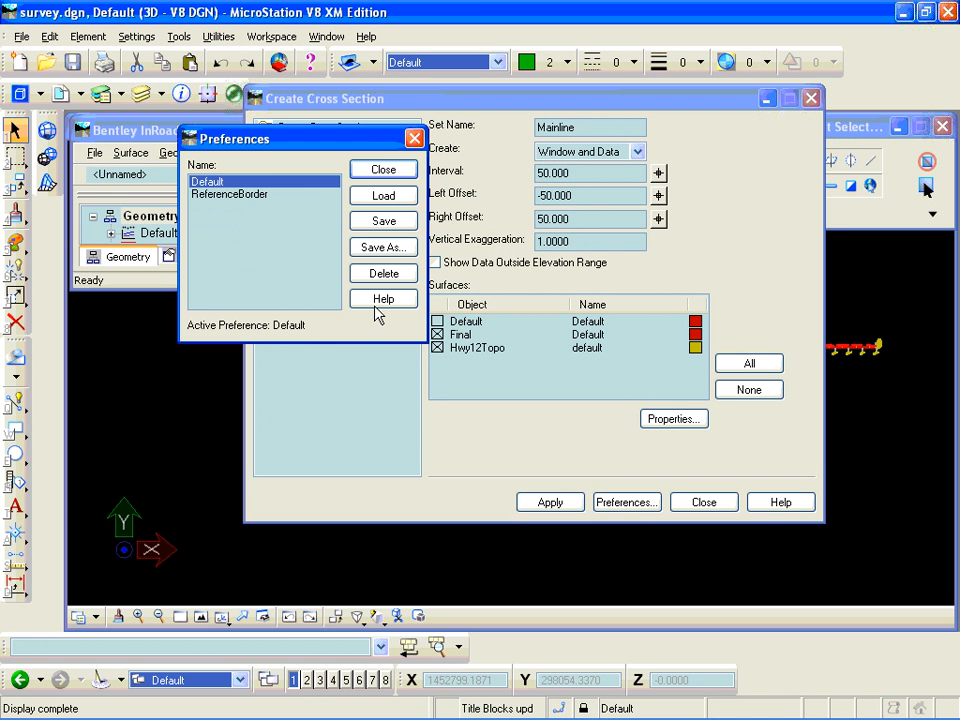
pyautogui.click(236, 194)
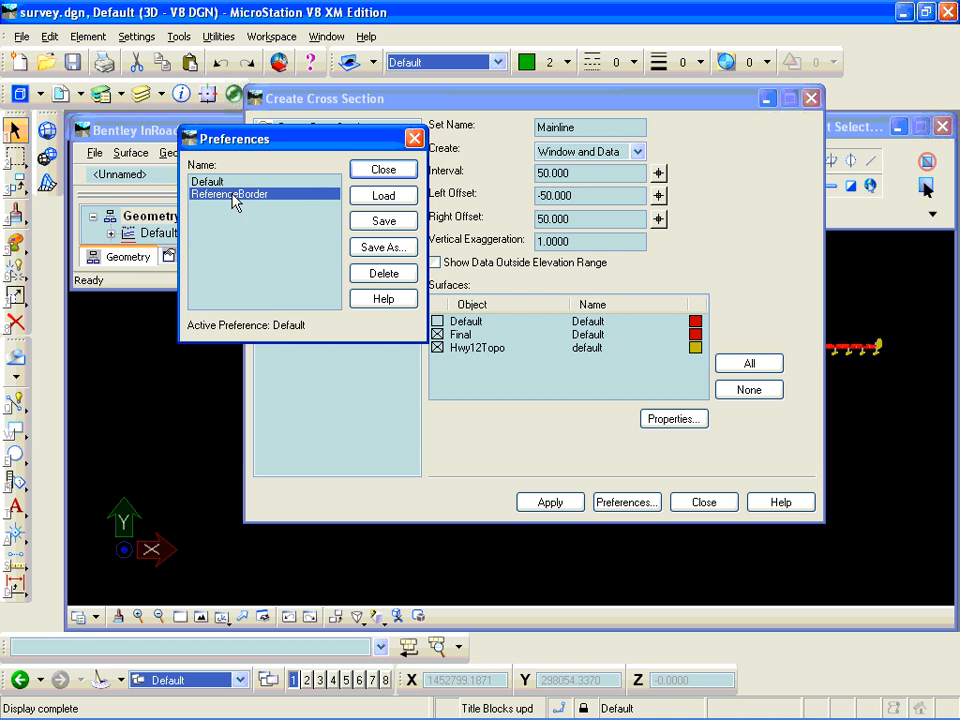
pyautogui.click(385, 197)
pyautogui.click(382, 170)
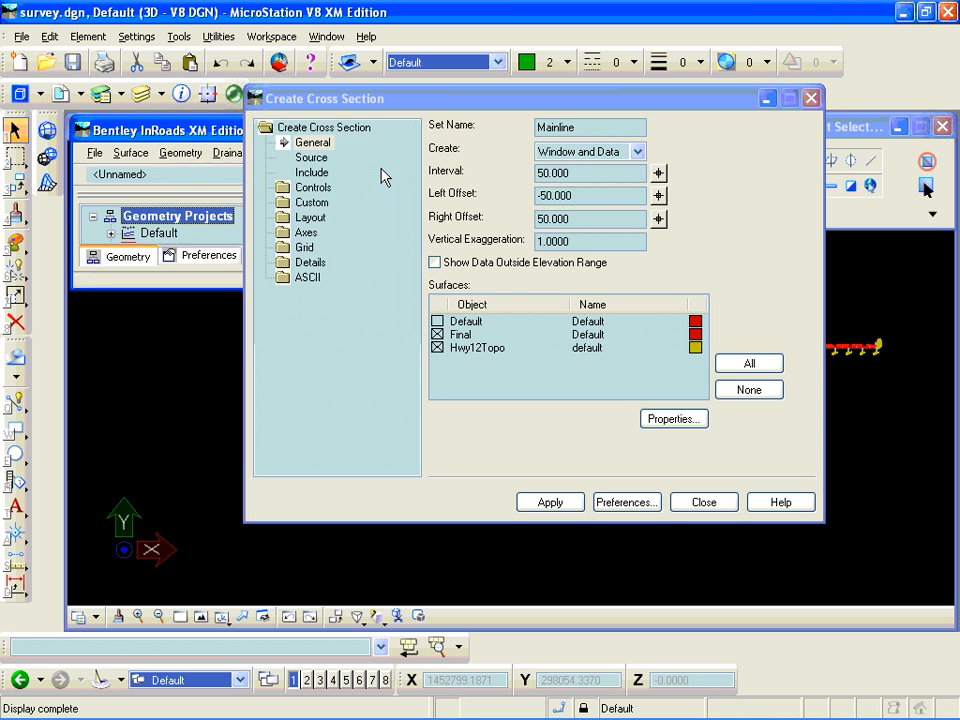
# Review the cross section's ProjectWise title block settings and its layout mode
pyautogui.click(310, 263)
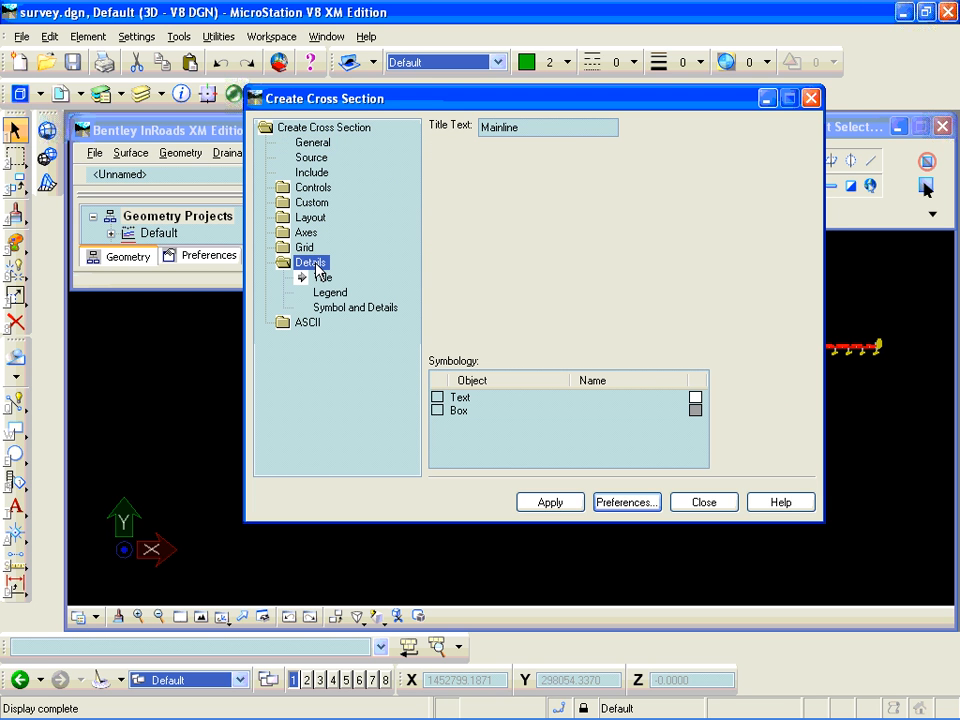
pyautogui.click(338, 310)
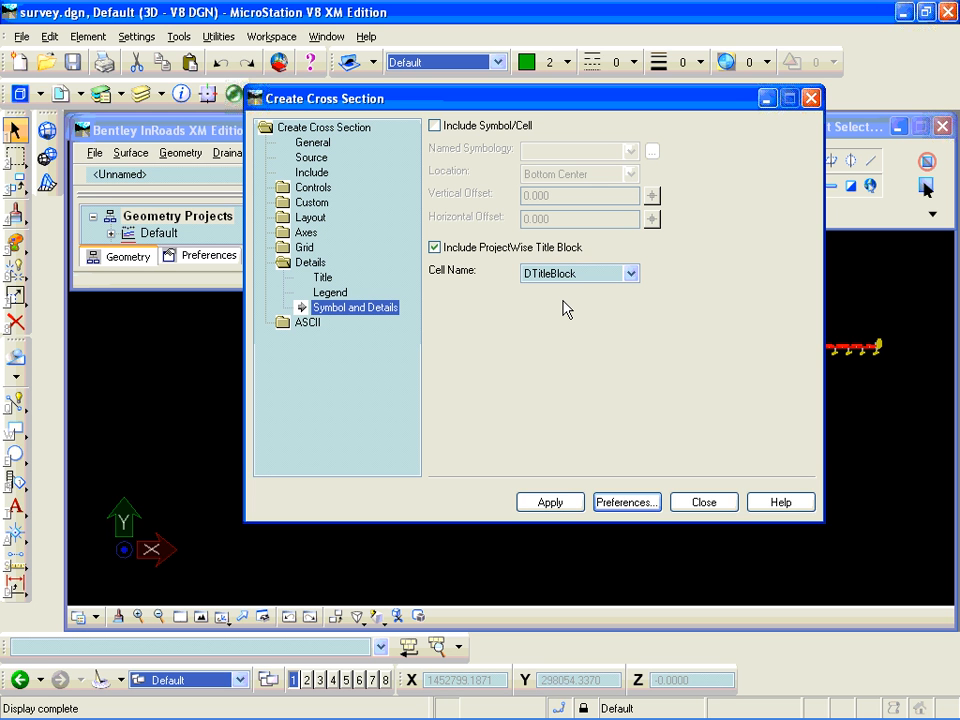
pyautogui.click(312, 219)
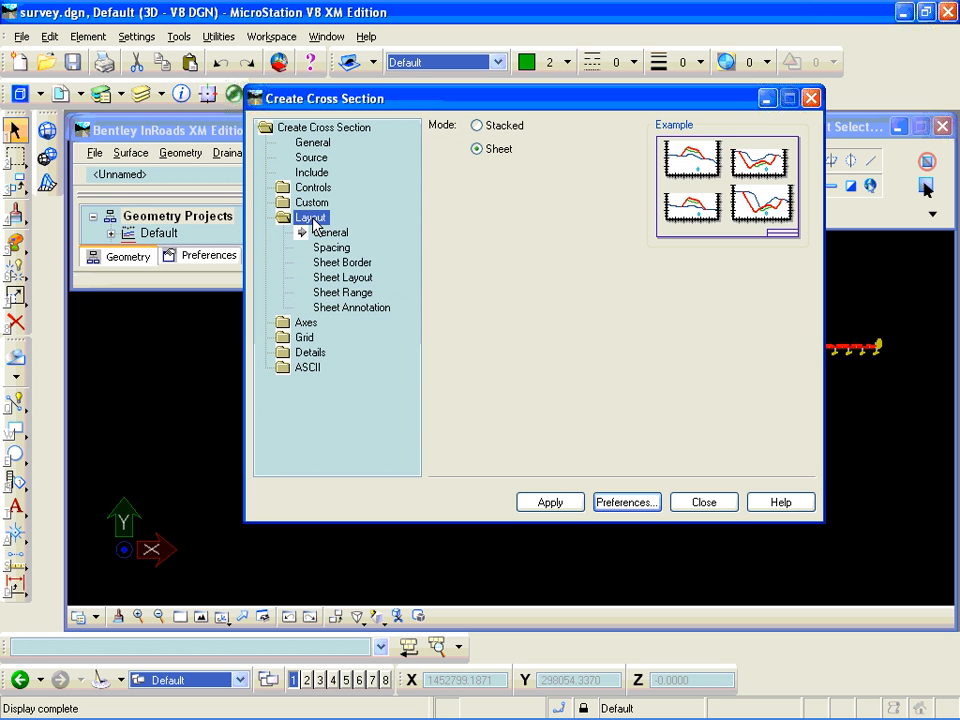
# Choose DsizeBorder.dgn from the Hwy12 project folder as the reference file for the cross section sheet border
pyautogui.click(340, 264)
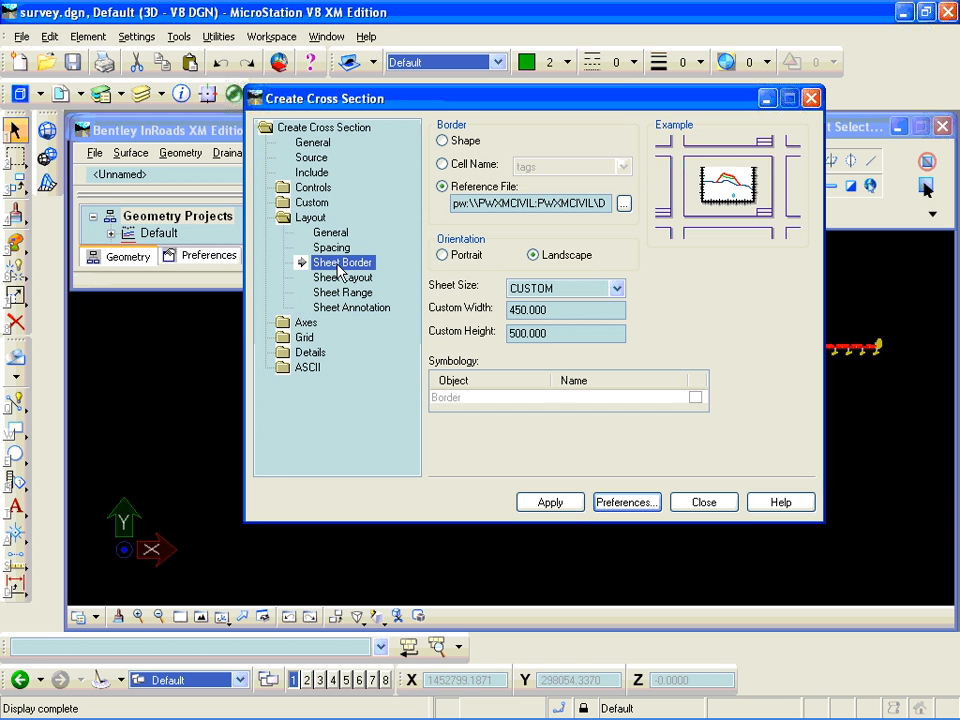
pyautogui.moveTo(504, 204); pyautogui.dragTo(612, 203)
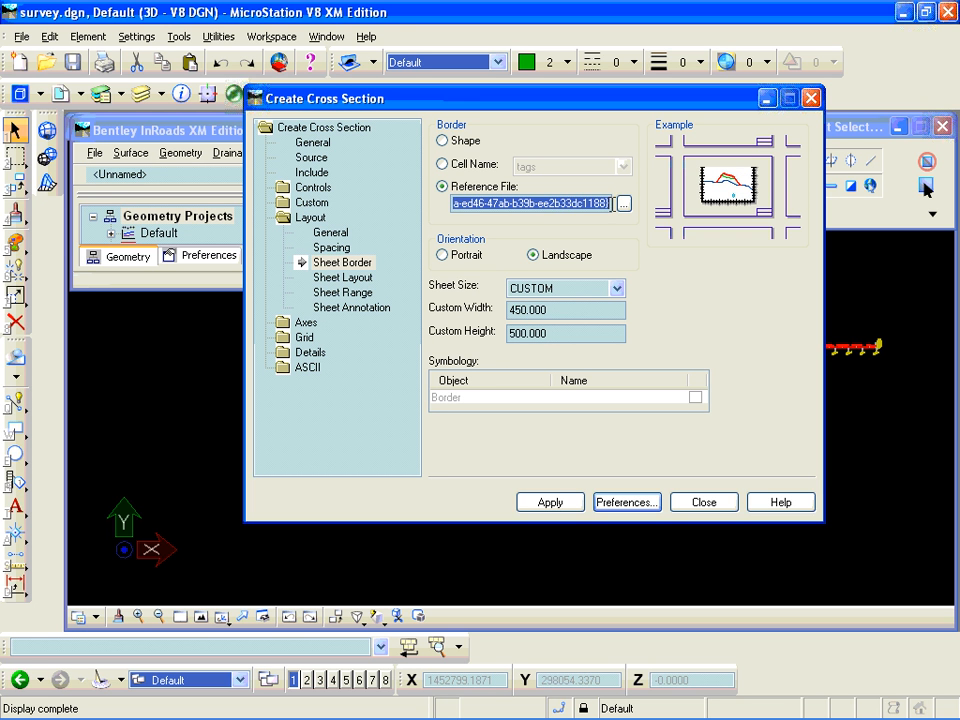
pyautogui.click(623, 204)
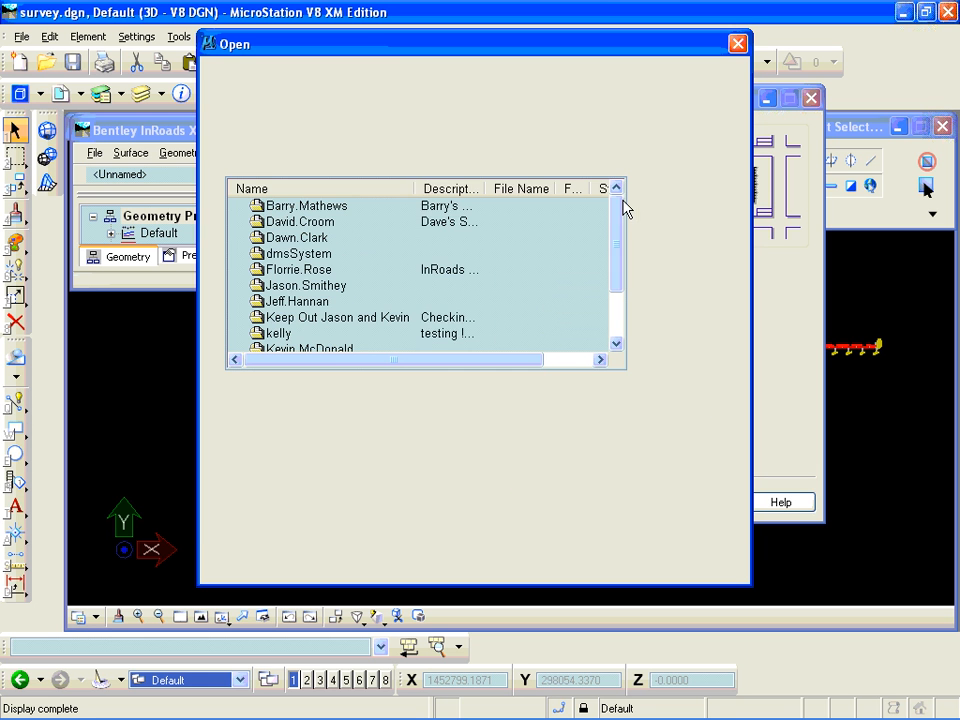
pyautogui.doubleClick(316, 350)
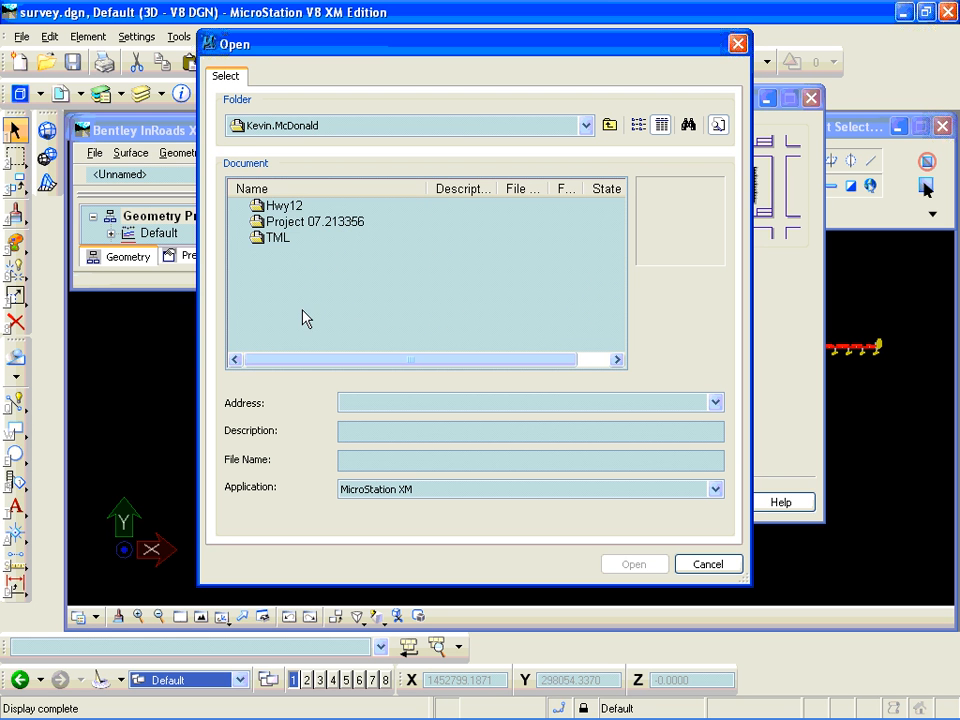
pyautogui.doubleClick(262, 207)
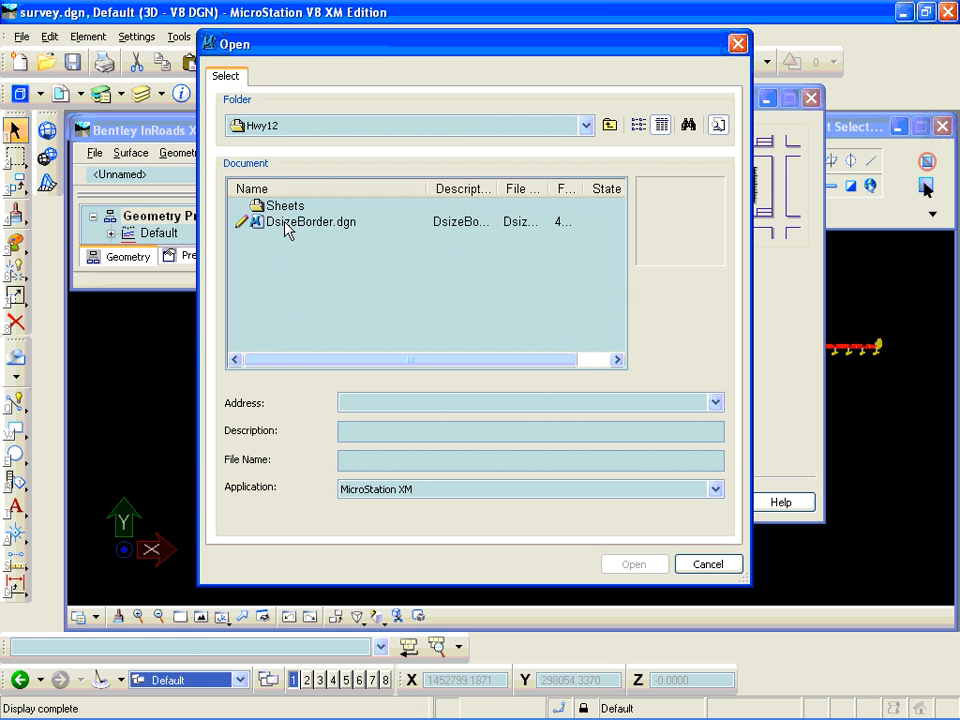
pyautogui.click(292, 224)
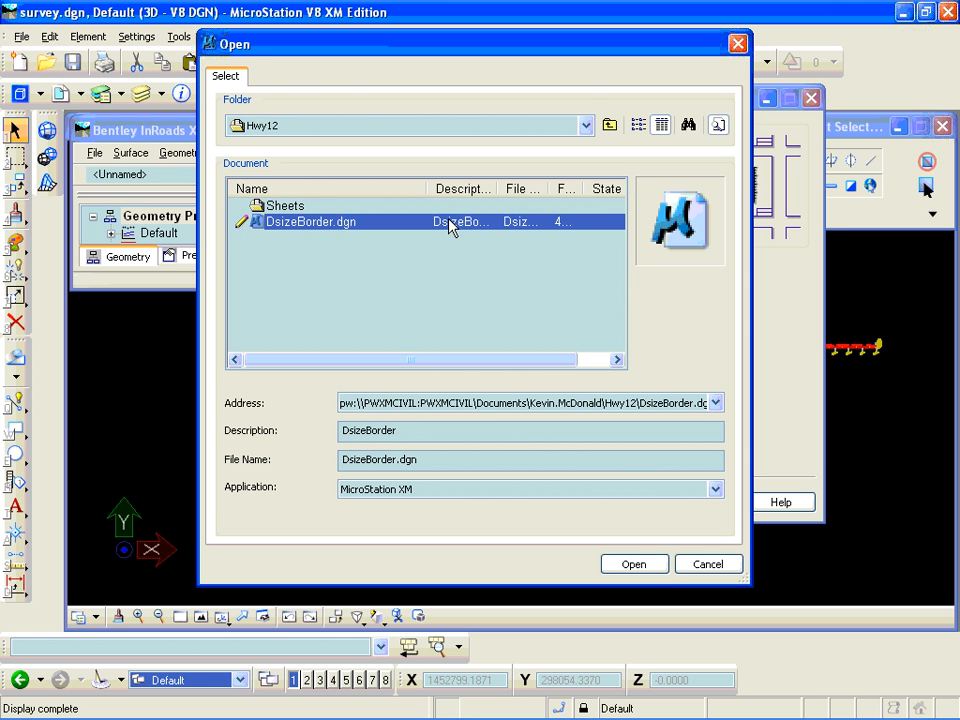
pyautogui.click(640, 564)
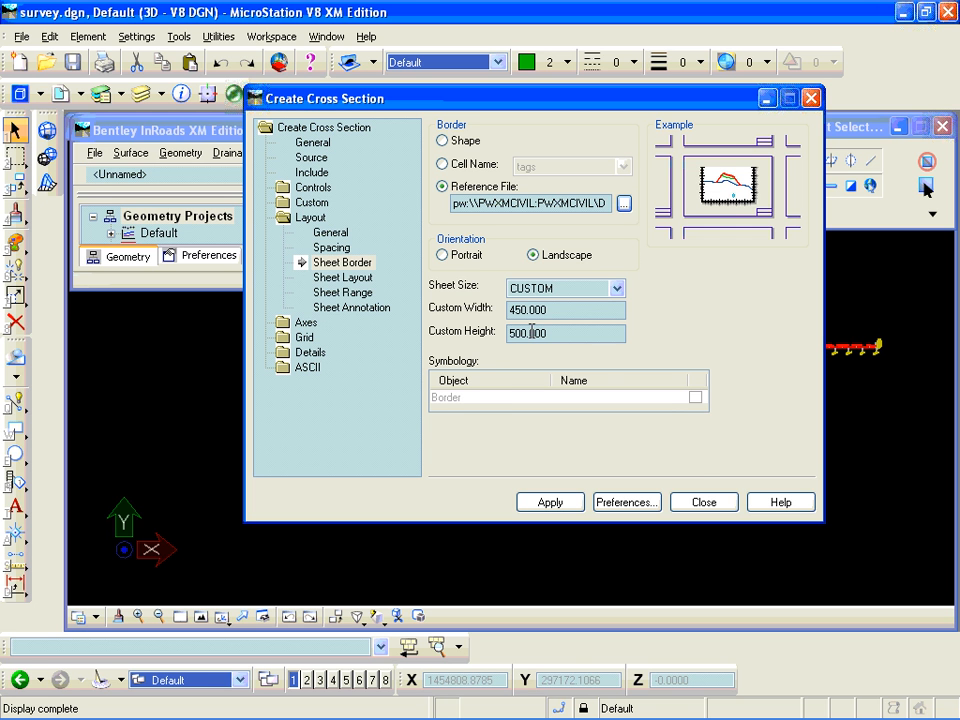
# Review the cross section's ProjectWise title block cell and its sheet border settings
pyautogui.click(310, 352)
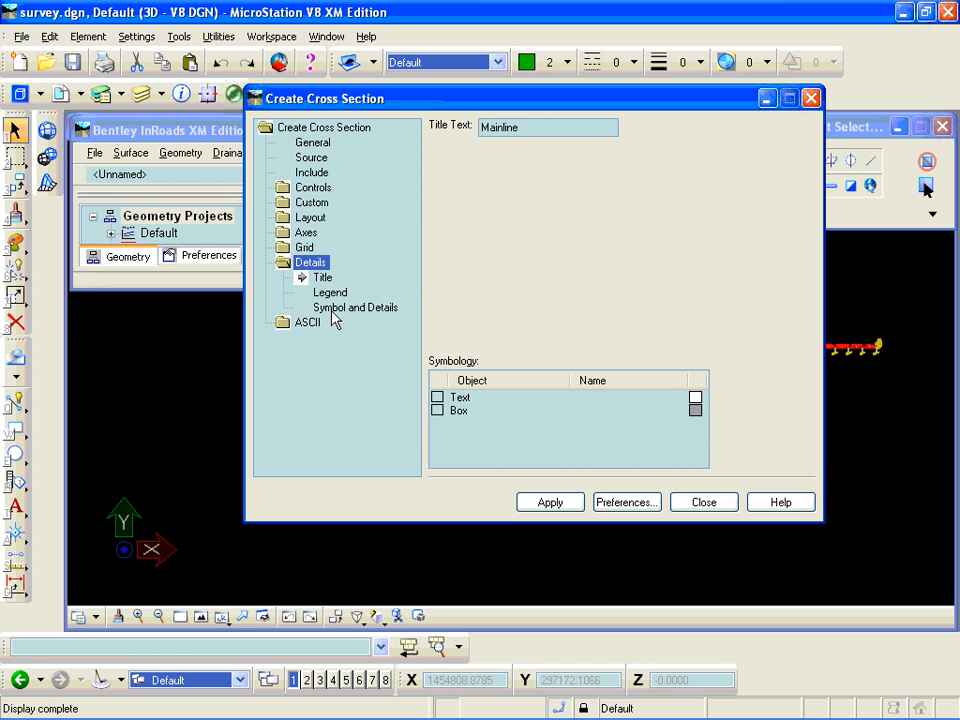
pyautogui.click(334, 310)
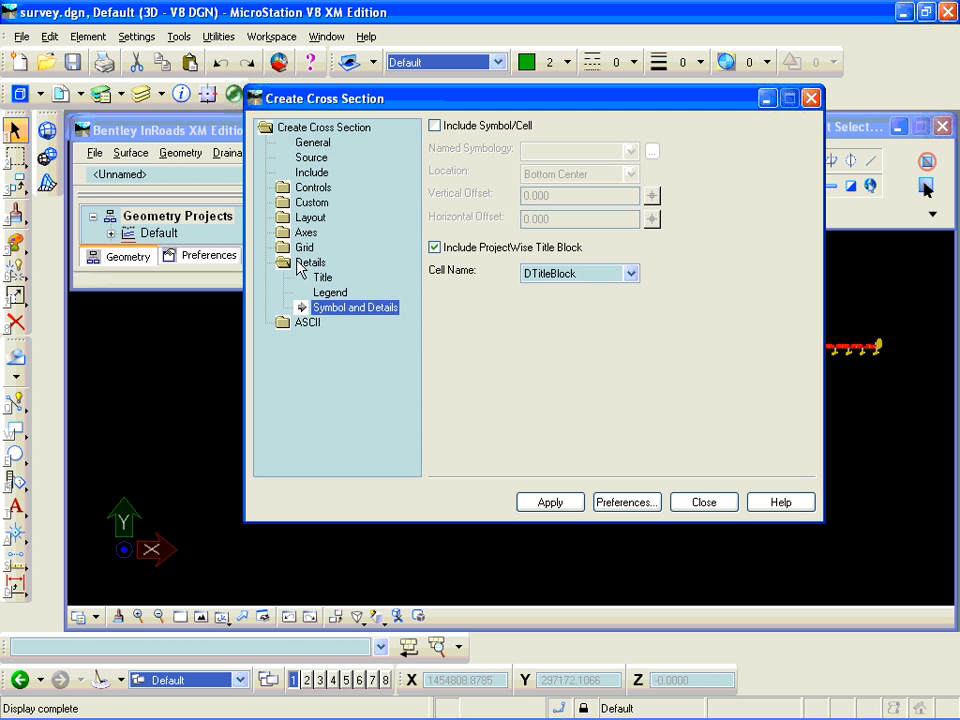
pyautogui.click(293, 216)
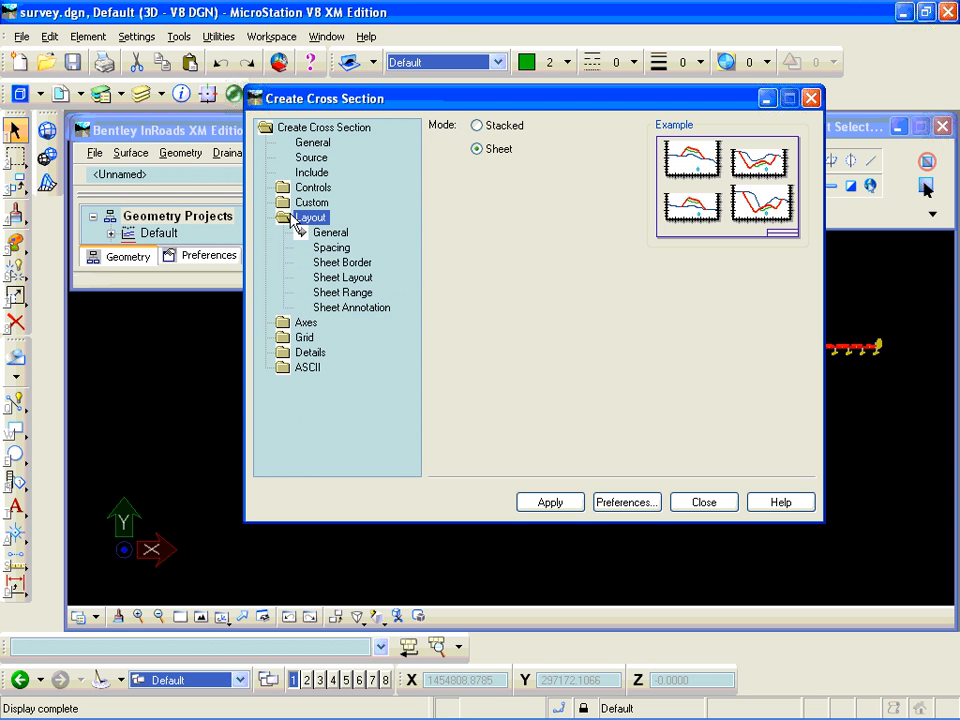
pyautogui.click(337, 264)
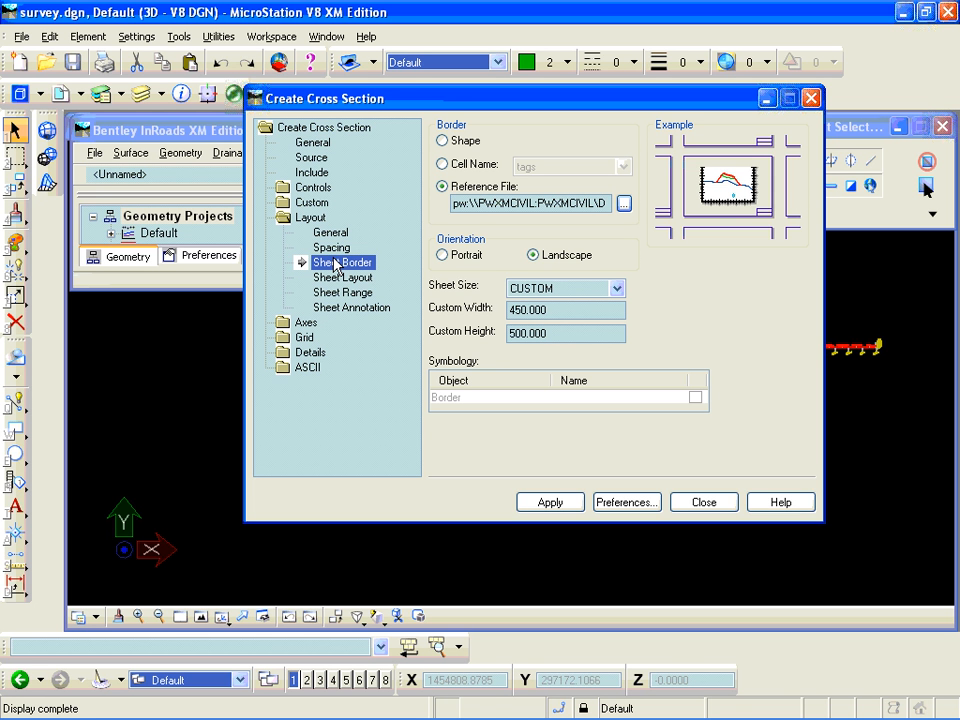
# Check which cells are available as the sheet border, restore the reference file option and check the reference file's path
pyautogui.click(442, 164)
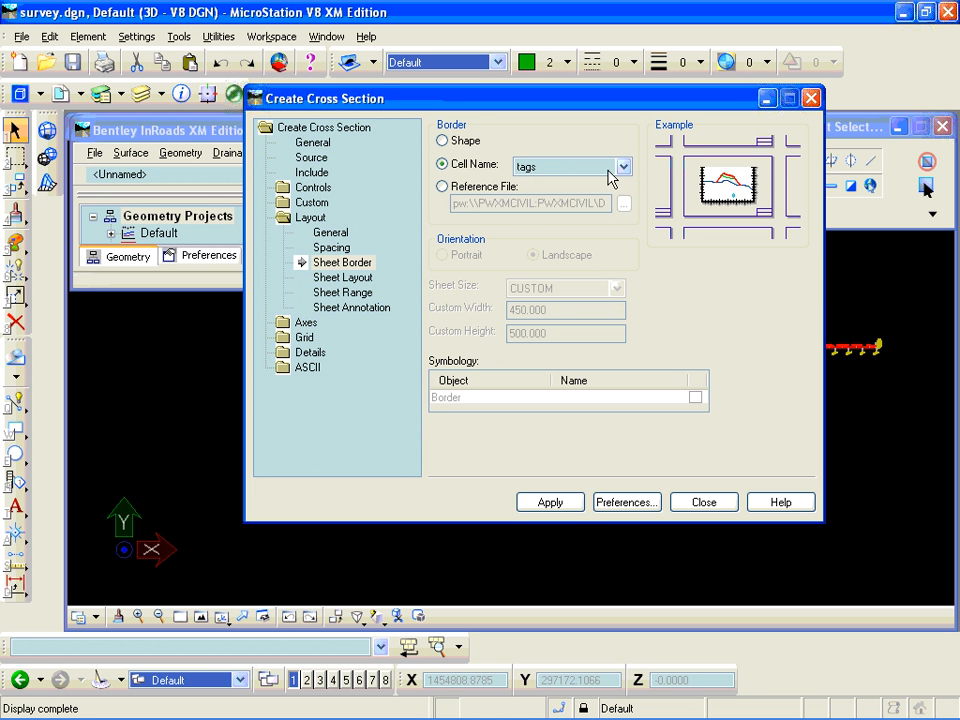
pyautogui.click(622, 168)
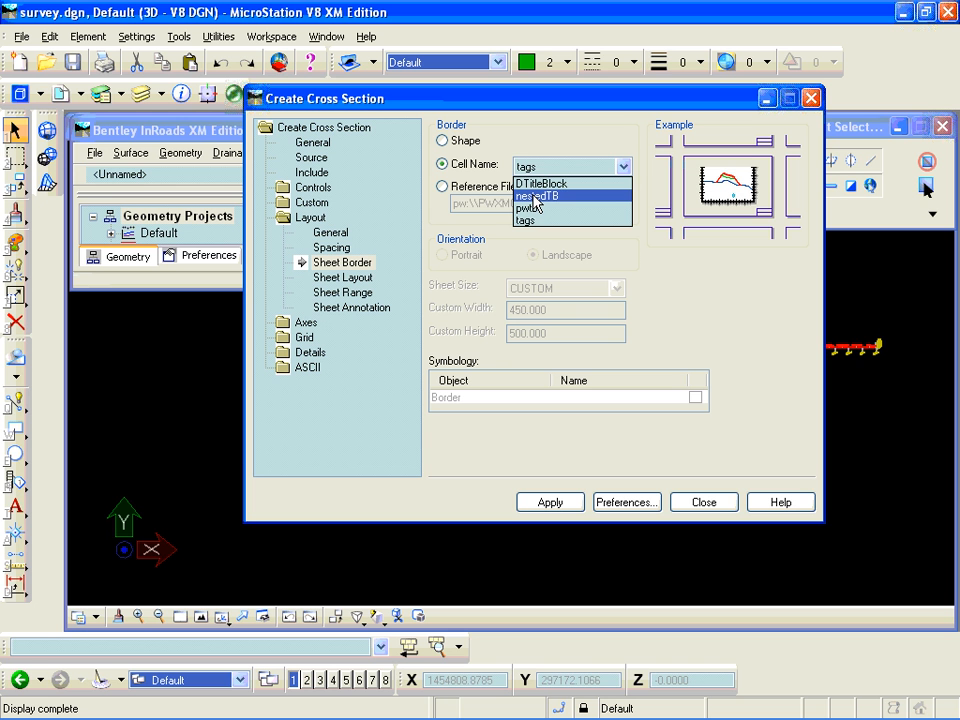
pyautogui.click(445, 188)
pyautogui.click(445, 188)
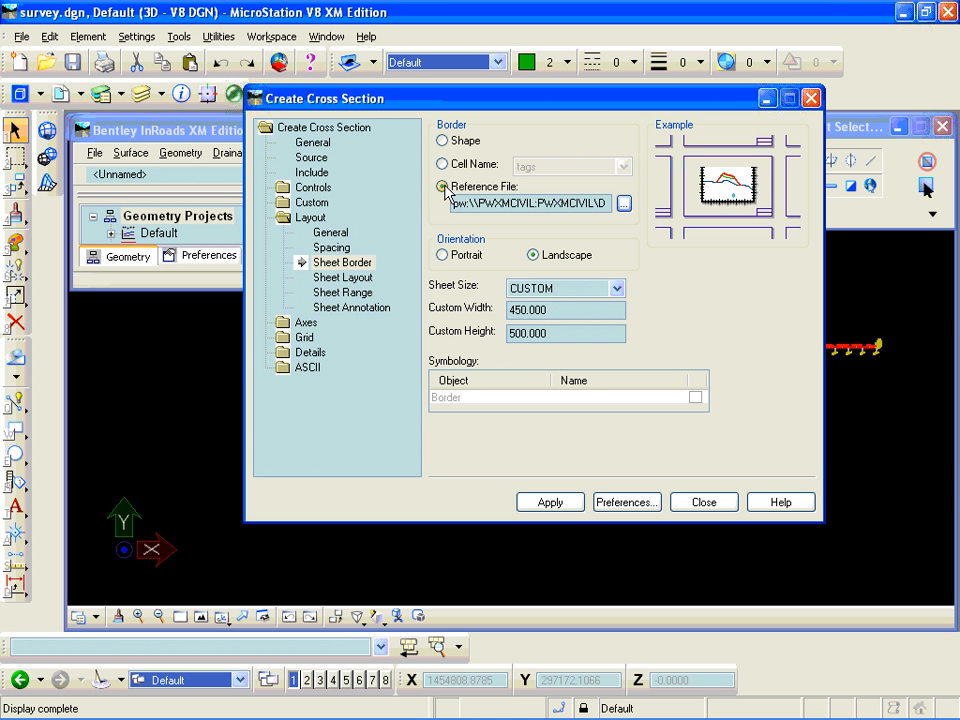
pyautogui.moveTo(526, 201); pyautogui.dragTo(656, 213)
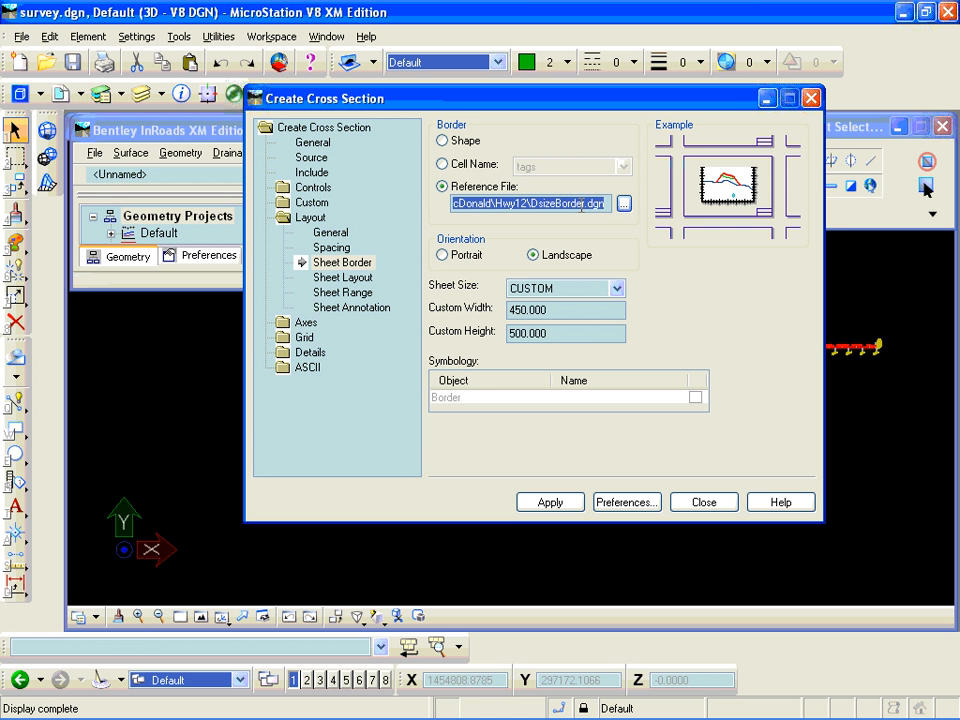
# Review the cross section's general, source, limits, sheet border, sheet annotation and ProjectWise title block settings
pyautogui.click(322, 145)
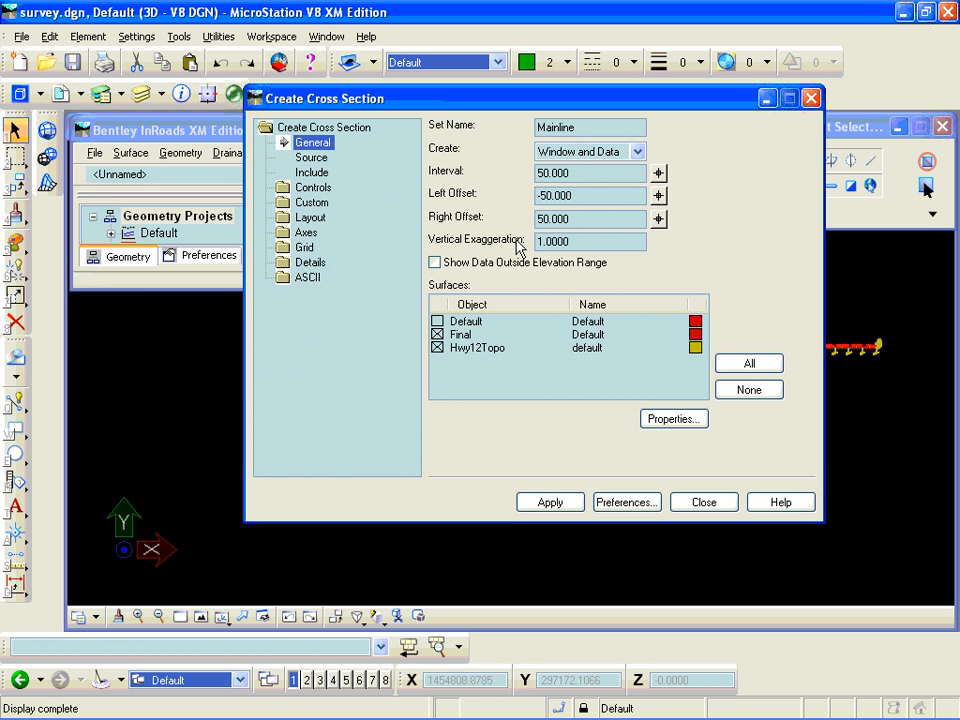
pyautogui.click(311, 157)
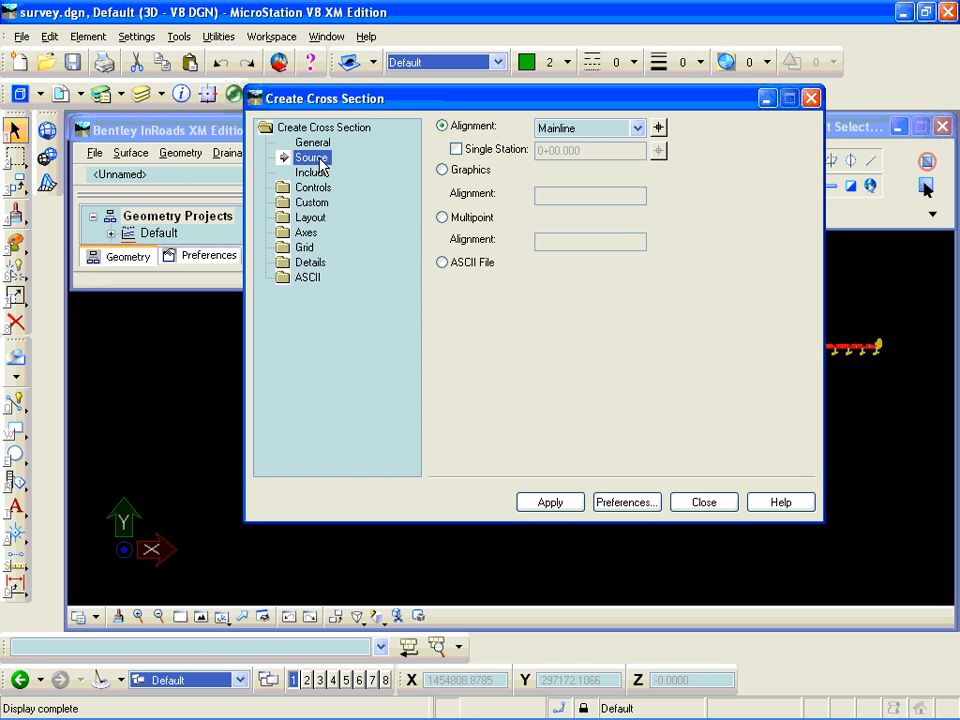
pyautogui.click(315, 174)
pyautogui.click(316, 188)
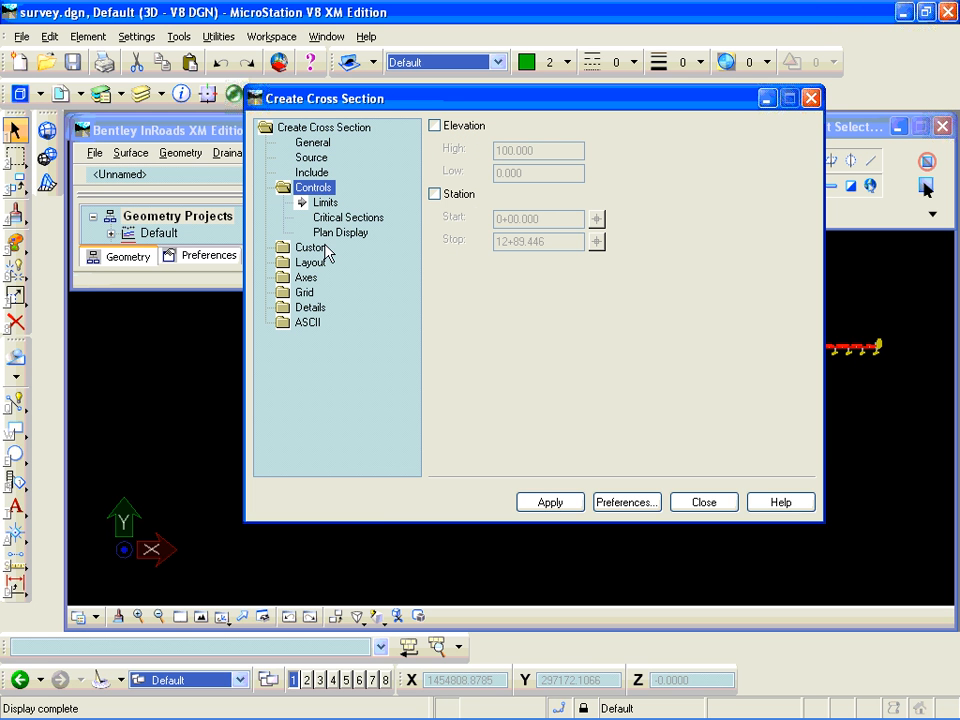
pyautogui.click(312, 263)
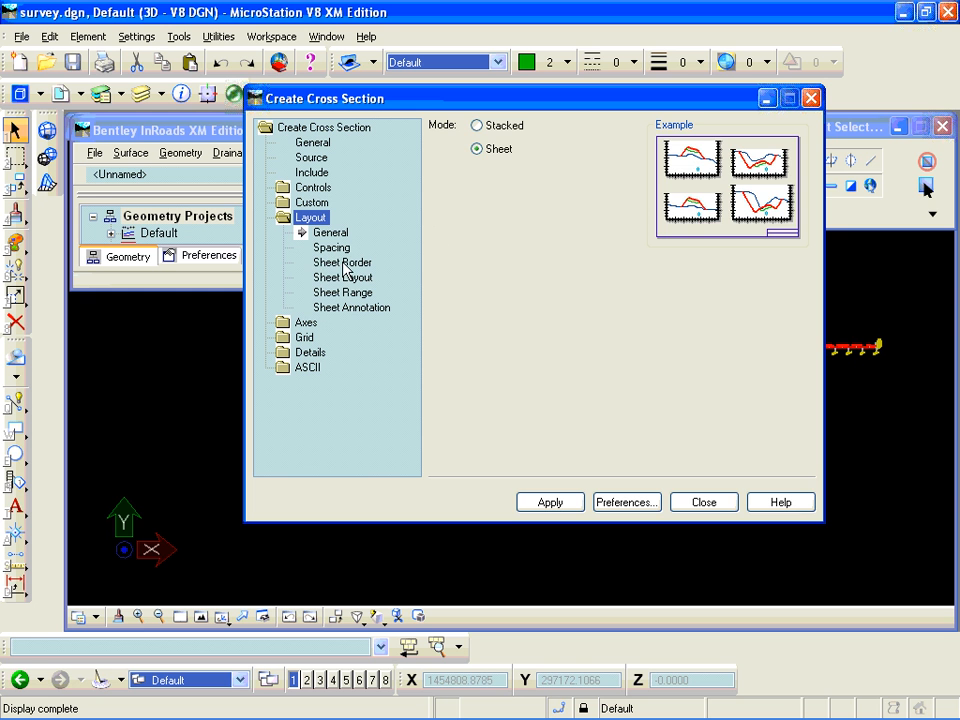
pyautogui.click(345, 263)
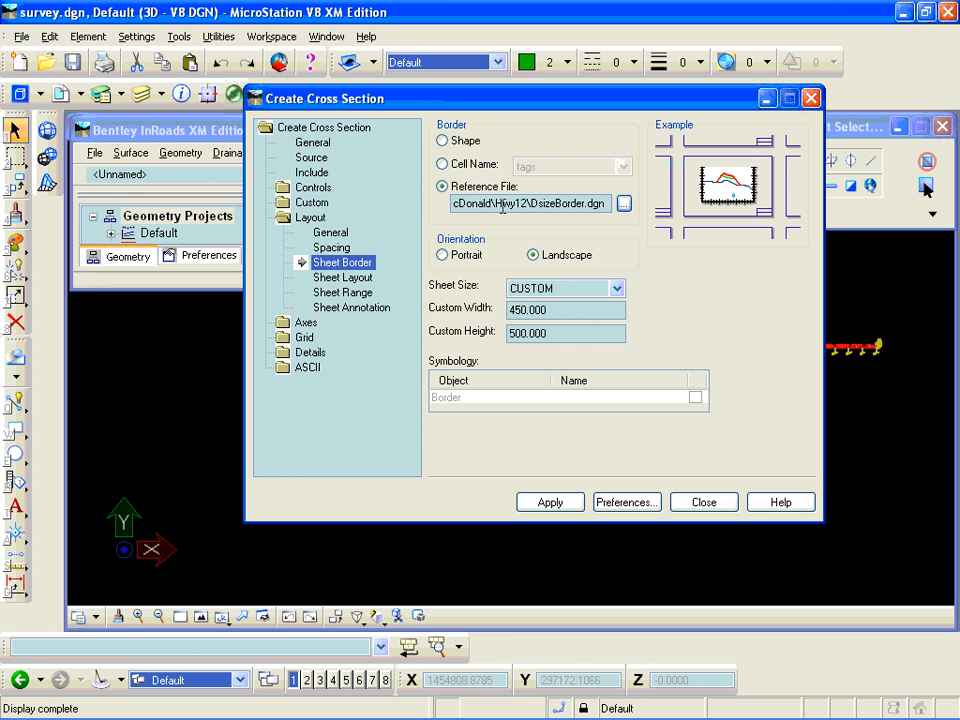
pyautogui.click(352, 306)
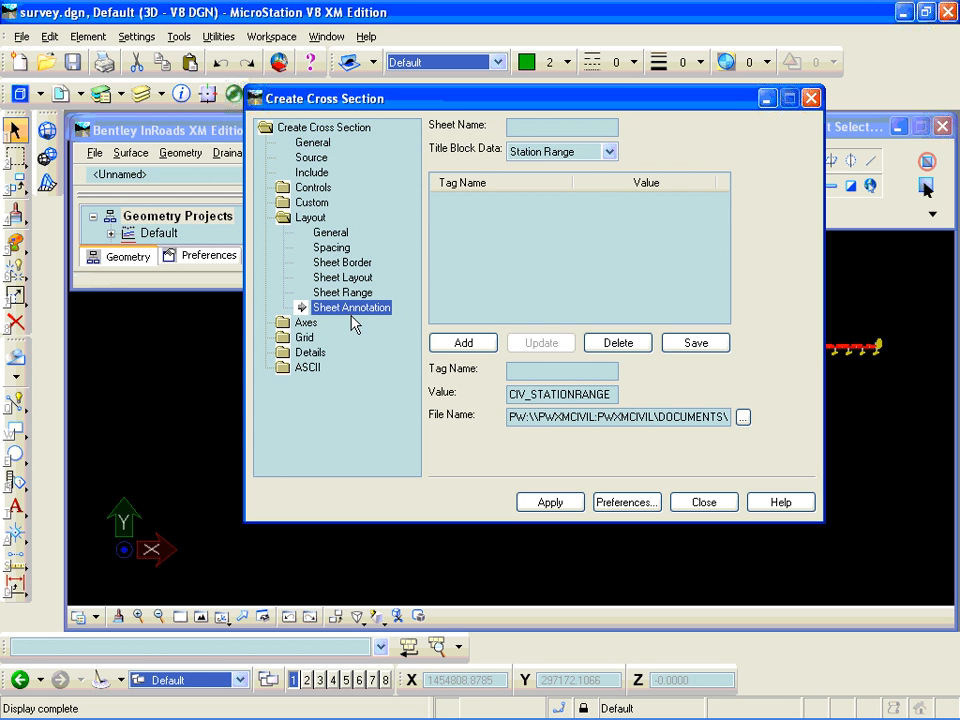
pyautogui.click(310, 353)
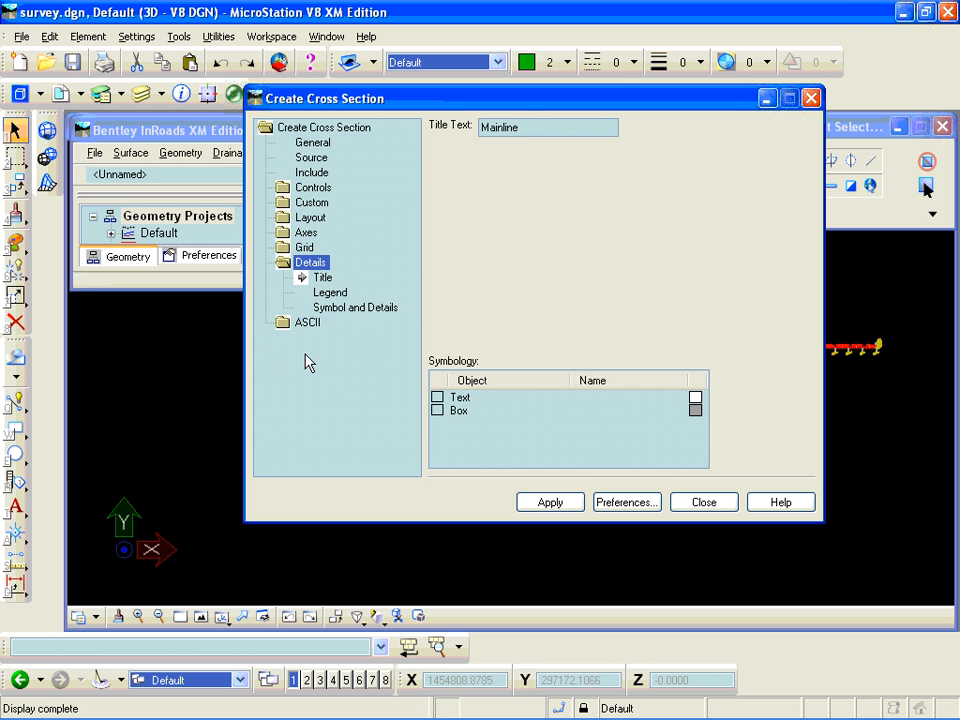
pyautogui.click(336, 308)
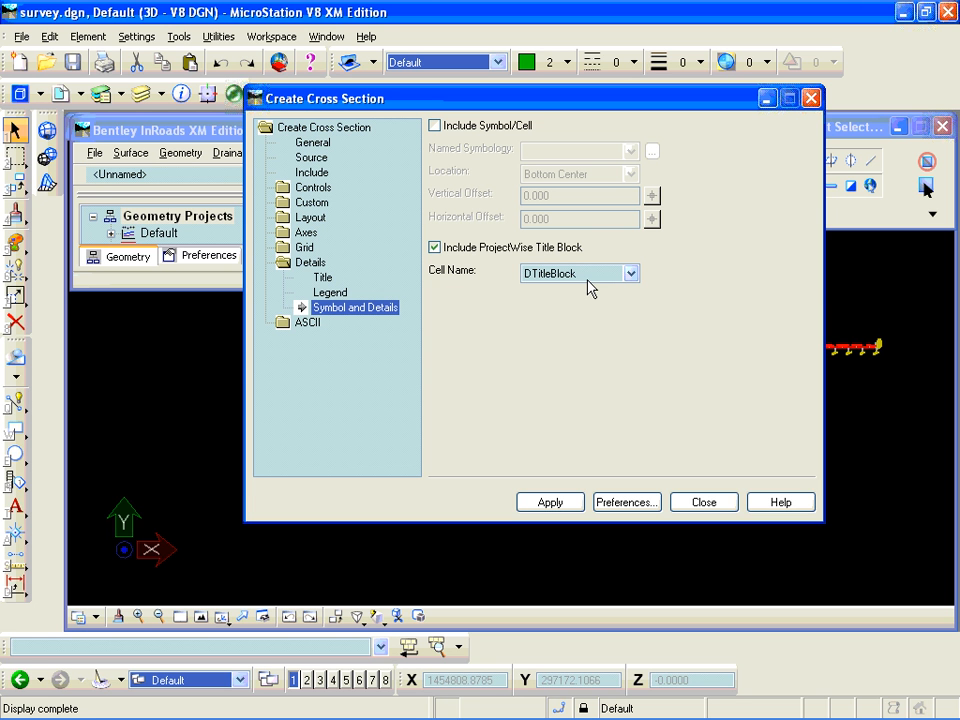
# Generate the cross section sheets, placing them above the existing profiles beside the plan alignment, and close the Create Cross Section dialog
pyautogui.click(550, 502)
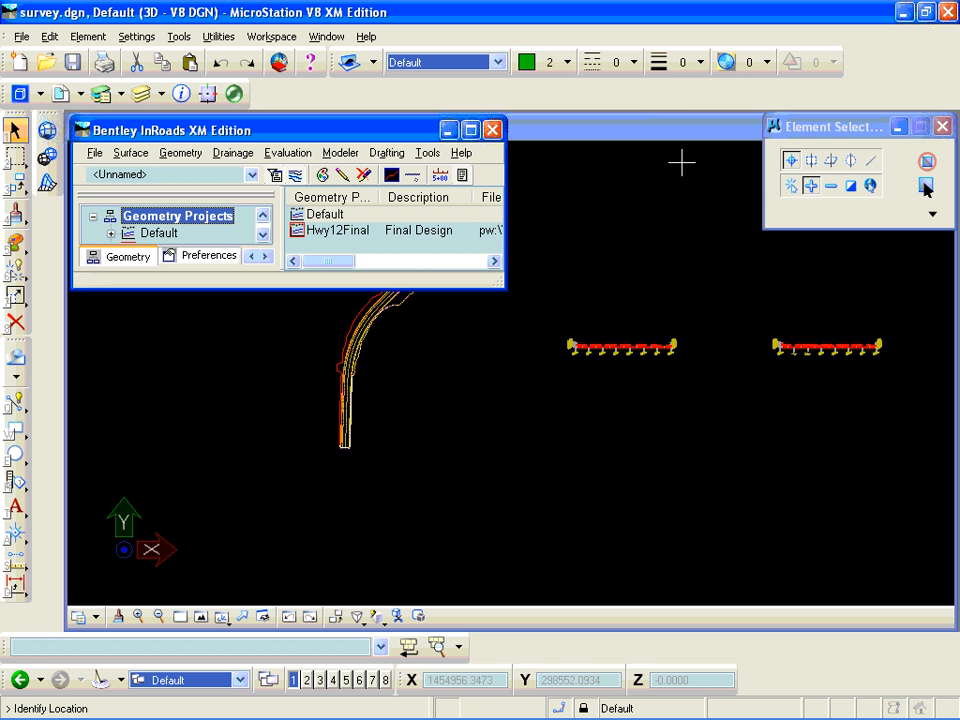
pyautogui.scroll(-5, 665, 221)
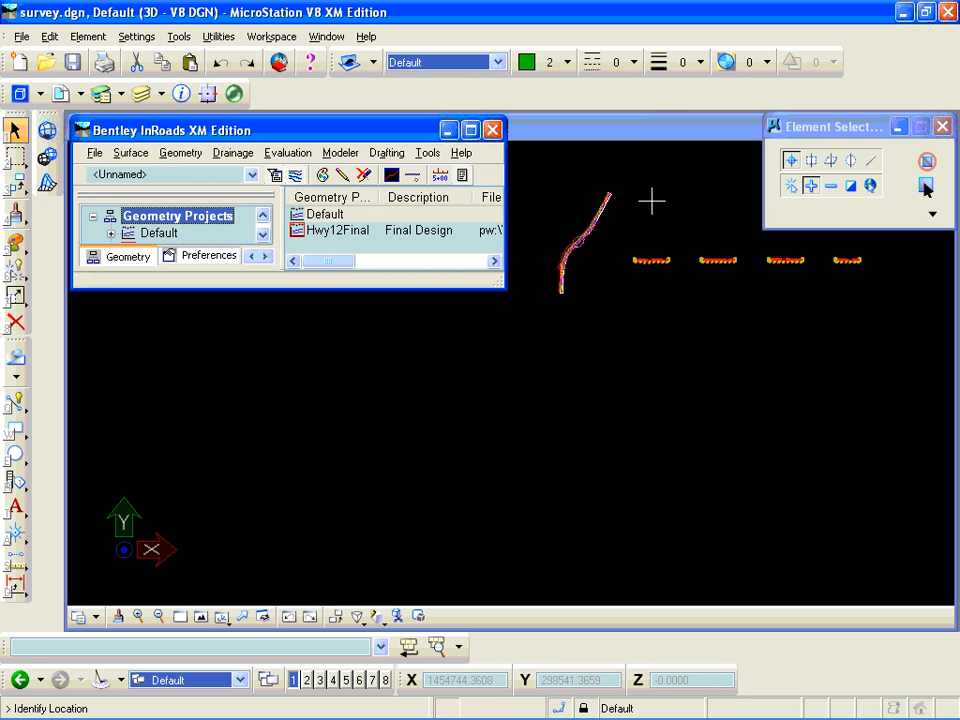
pyautogui.click(652, 201)
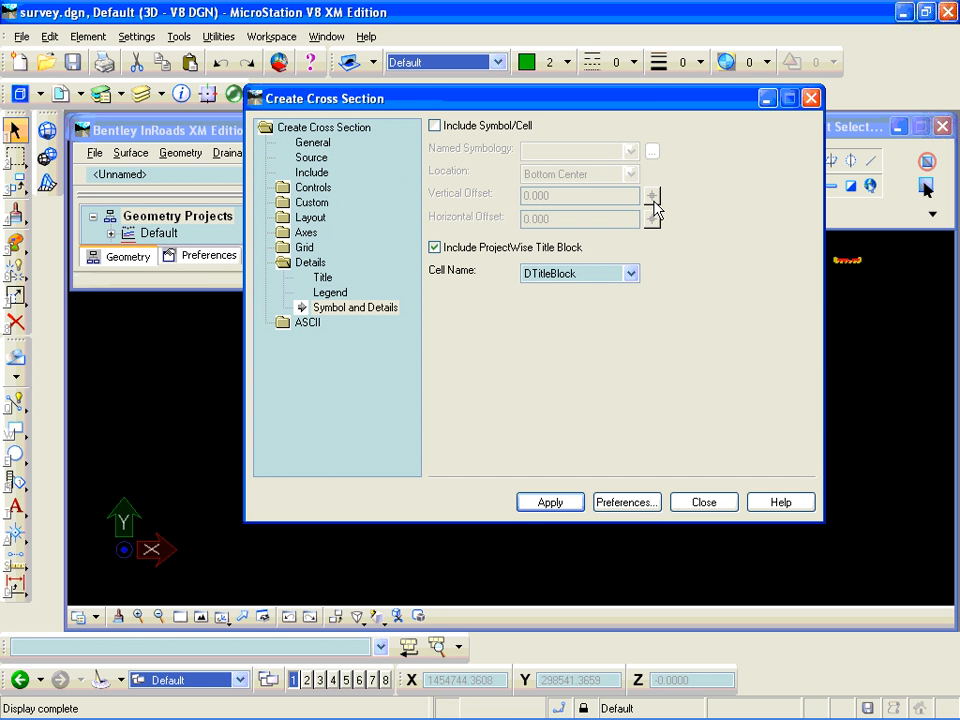
pyautogui.click(812, 98)
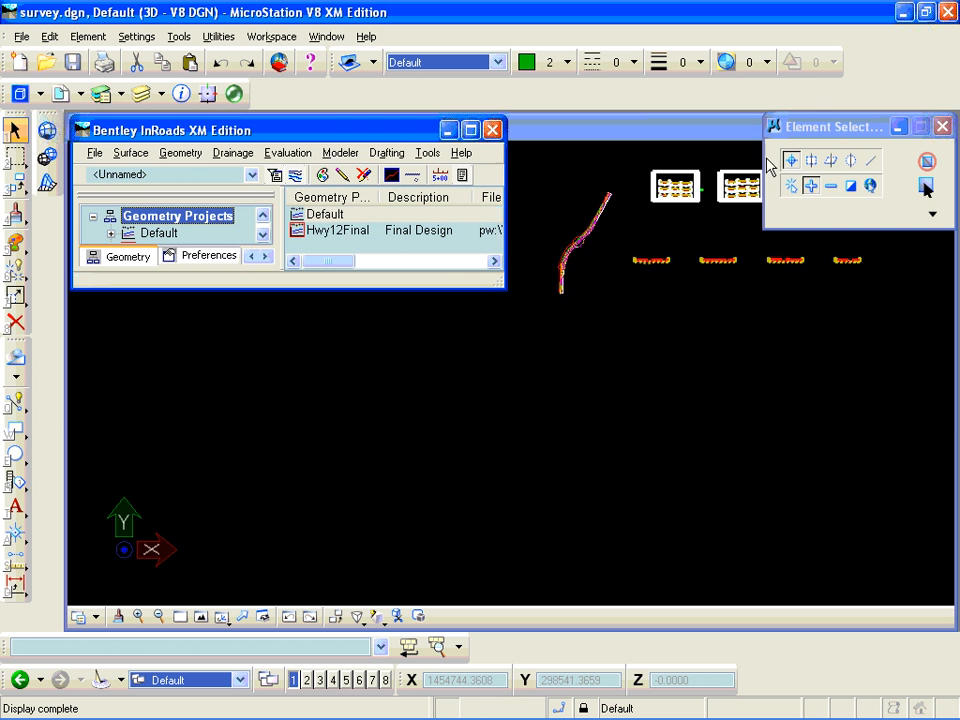
# Run the titleblock modify key-in on the new cross section sheets to open survey.dgn's document properties
pyautogui.scroll(6, 712, 180)
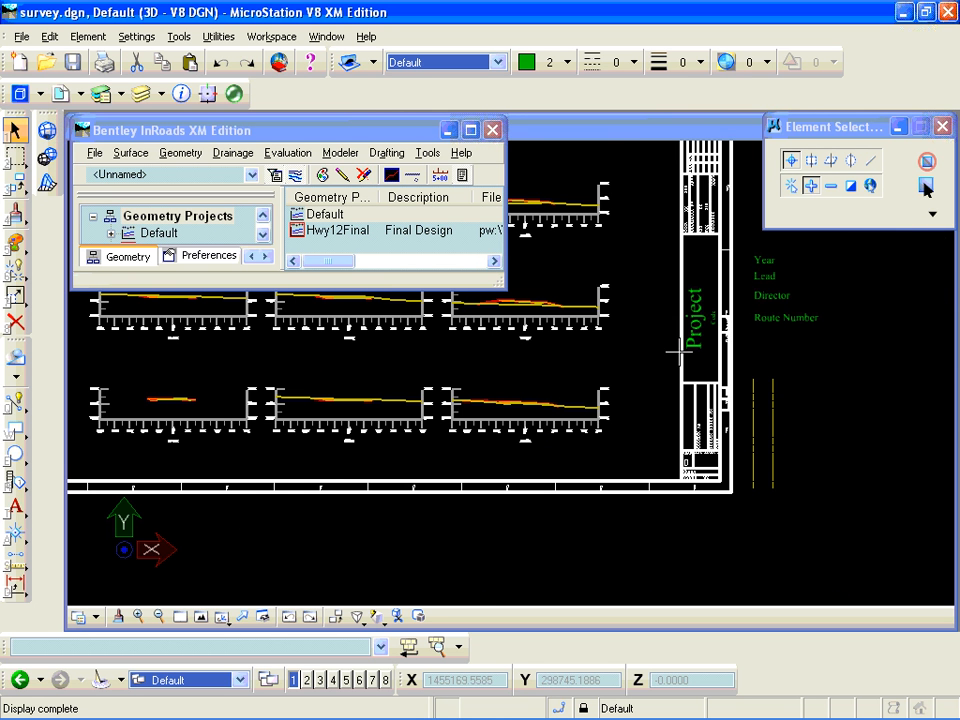
pyautogui.scroll(2, 730, 355)
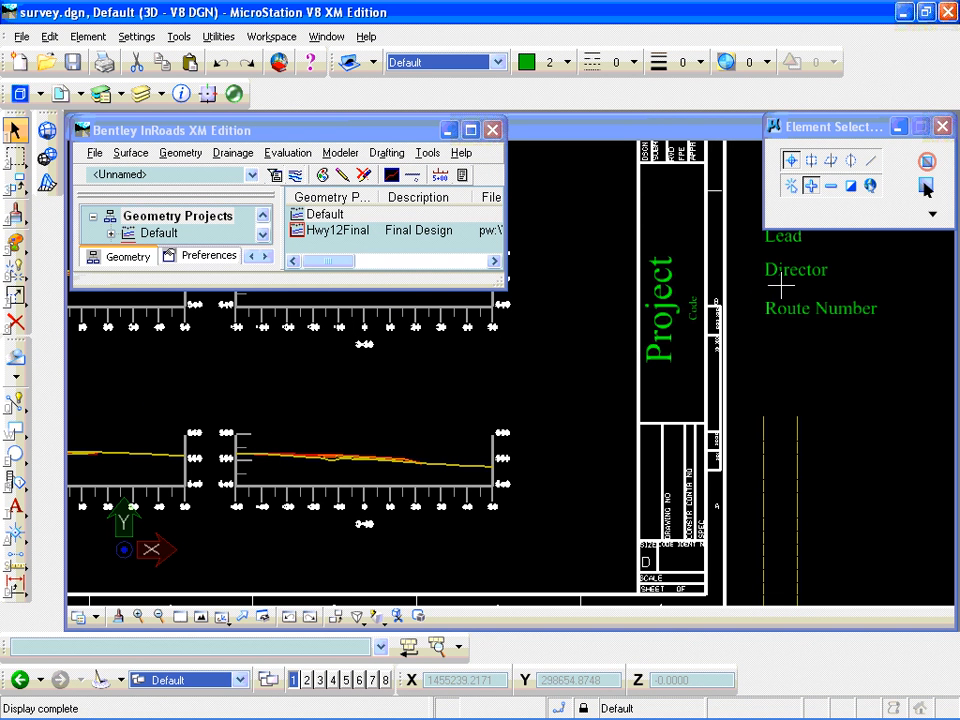
pyautogui.click(942, 126)
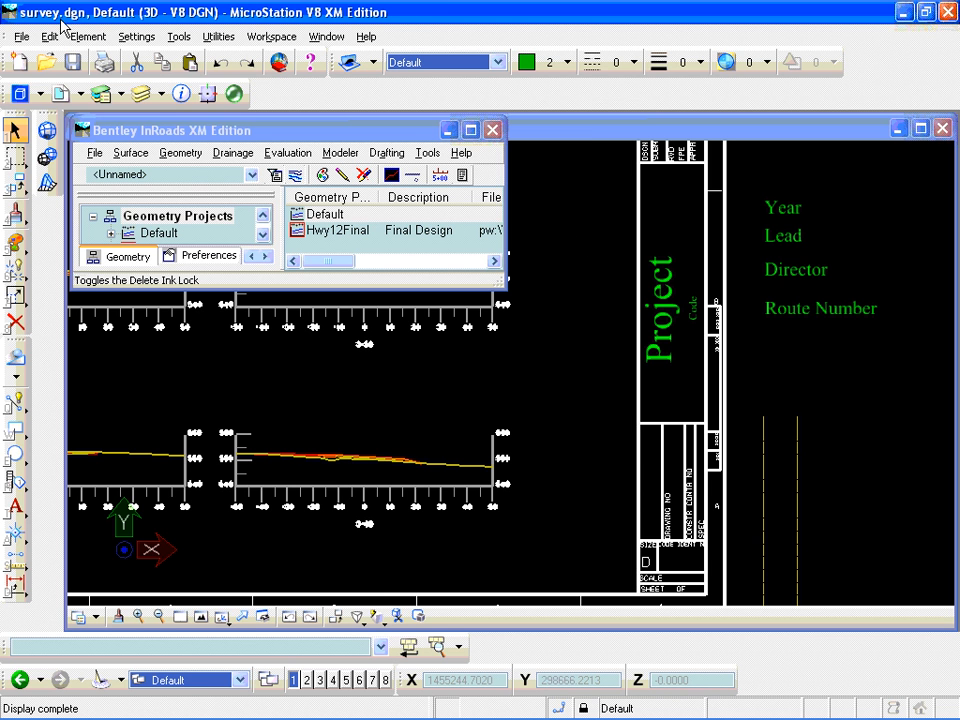
pyautogui.click(277, 655)
pyautogui.write('ti')
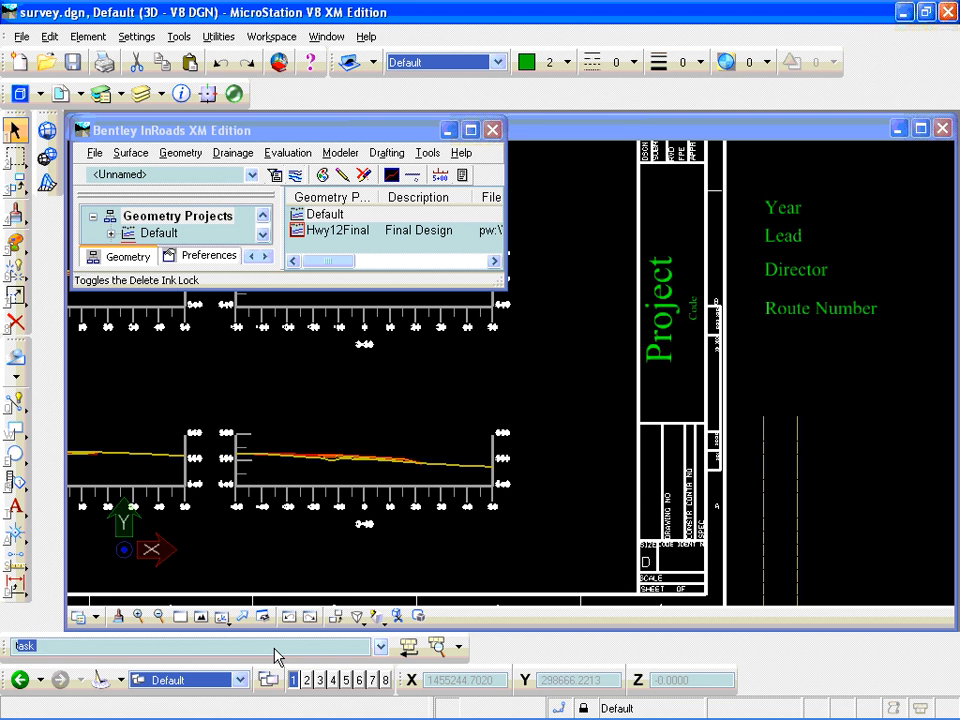
pyautogui.write('tleblock modify')
pyautogui.press('Return')
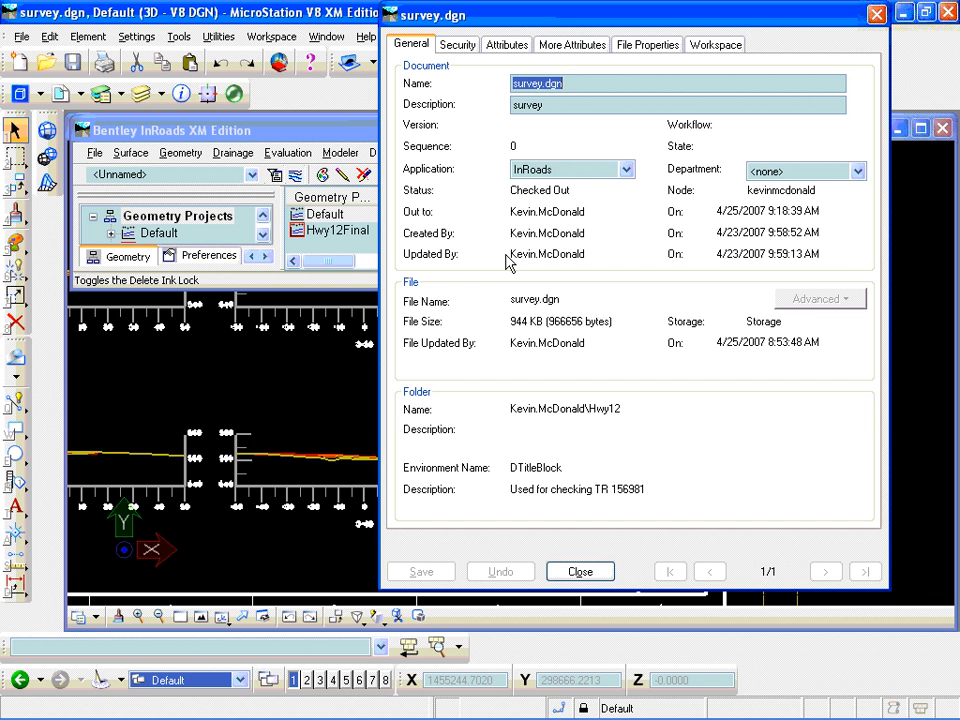
# In the document attributes, set the project to Hwy 12, the code to 2007.3256 and the route to 12A
pyautogui.click(507, 45)
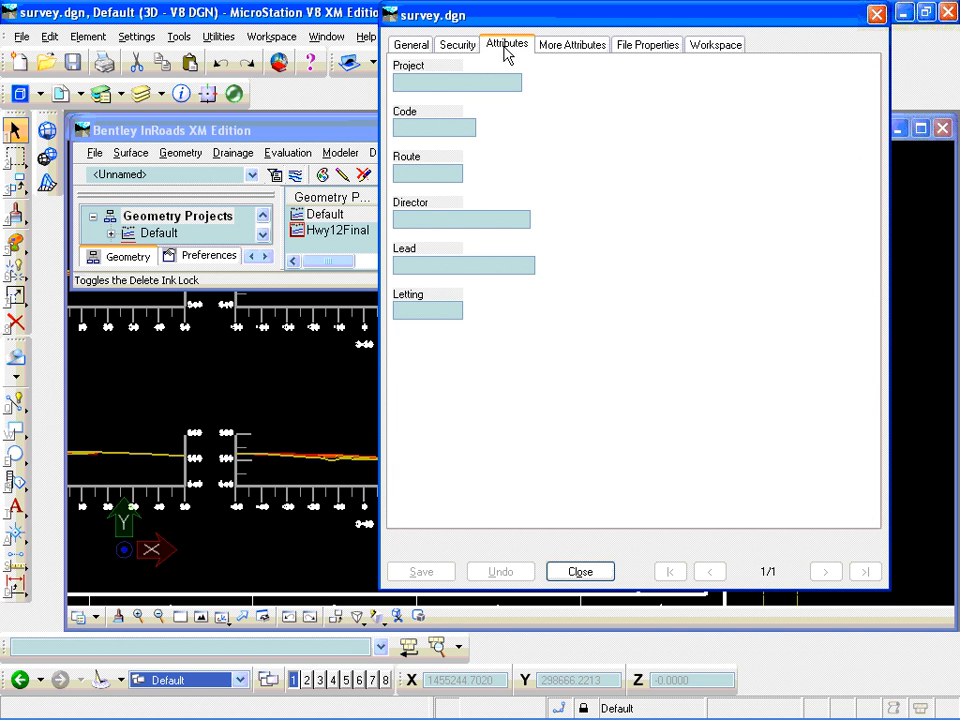
pyautogui.click(445, 80)
pyautogui.write('Hwy')
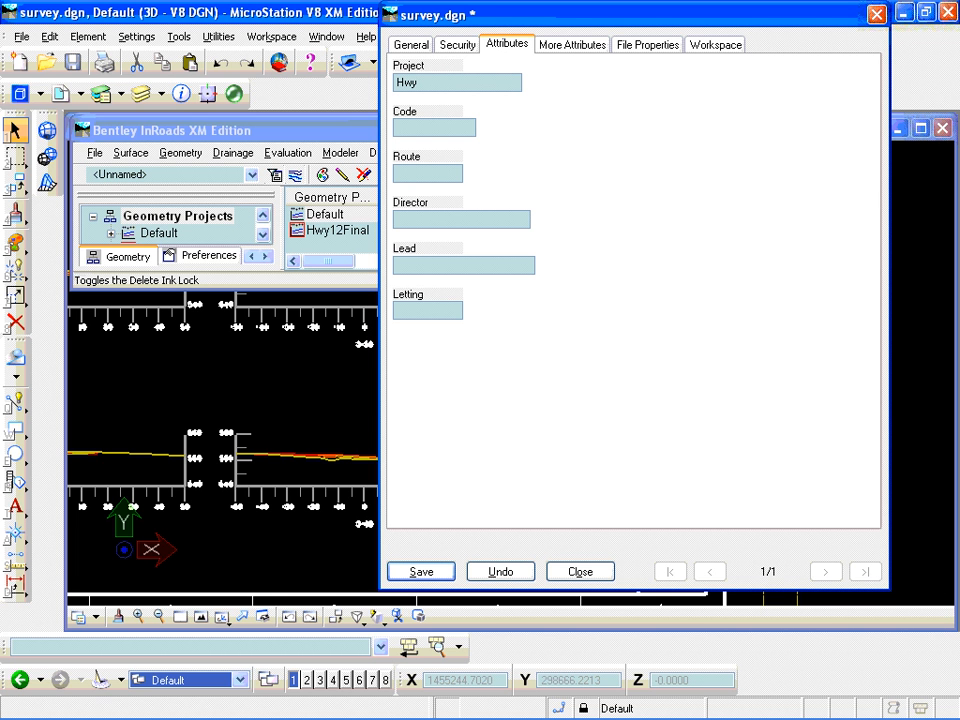
pyautogui.write(' 12')
pyautogui.press('Tab')
pyautogui.write('2007.3256')
pyautogui.press('Tab')
pyautogui.write('12A')
# Enter the director's surname and the letting year 2008, save the attributes and update the title blocks from them
pyautogui.press('Tab')
pyautogui.write('McD')
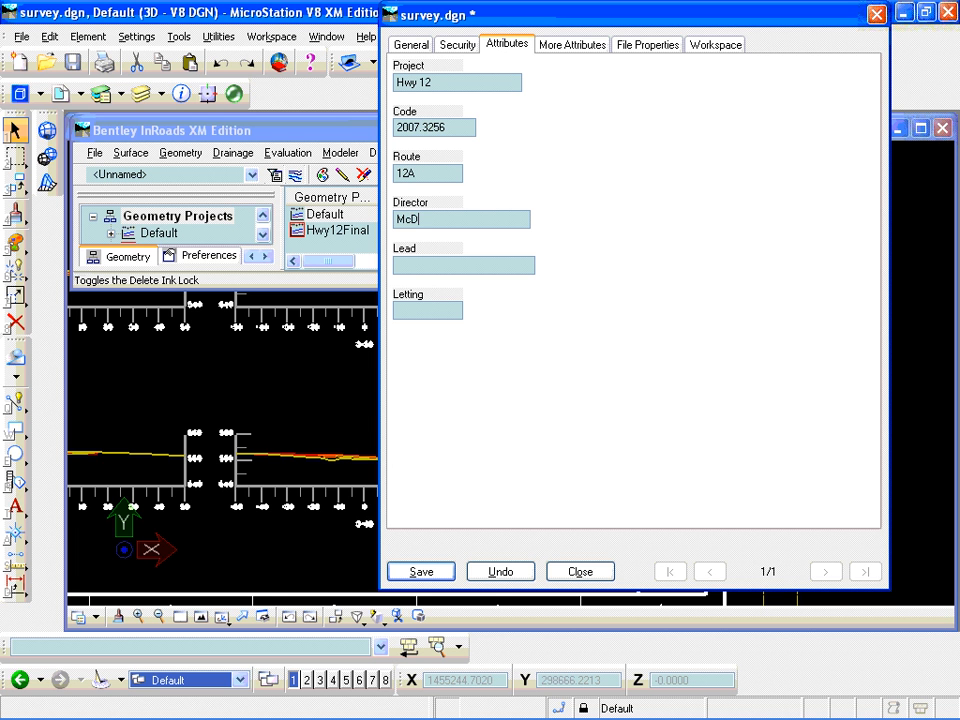
pyautogui.write('onald')
pyautogui.press('Tab')
pyautogui.press('Tab')
pyautogui.write('2008')
pyautogui.press('Tab')
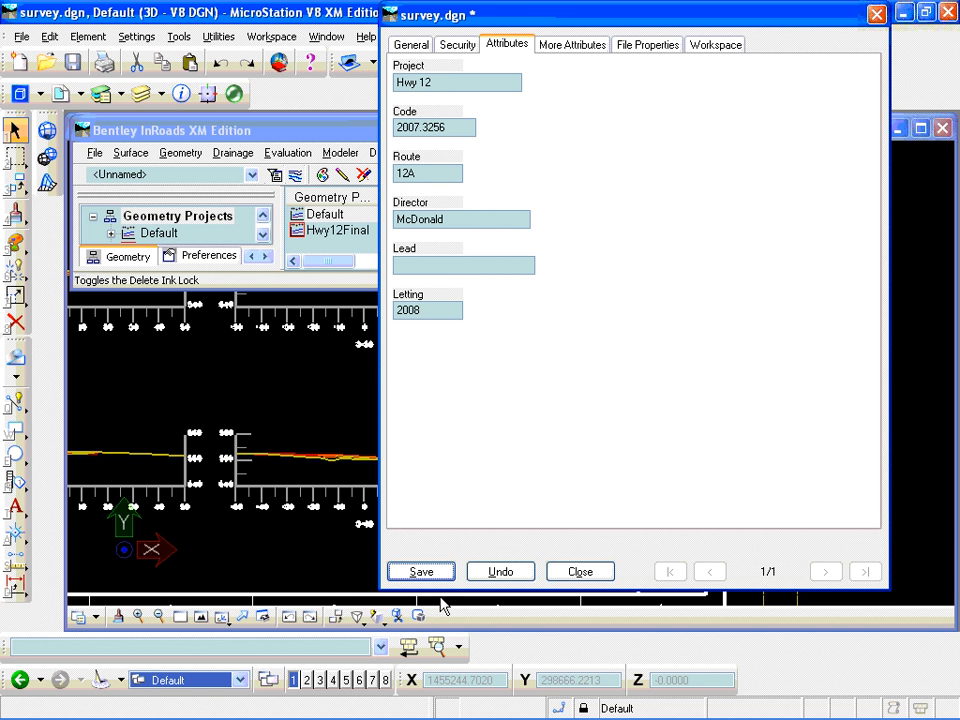
pyautogui.click(421, 572)
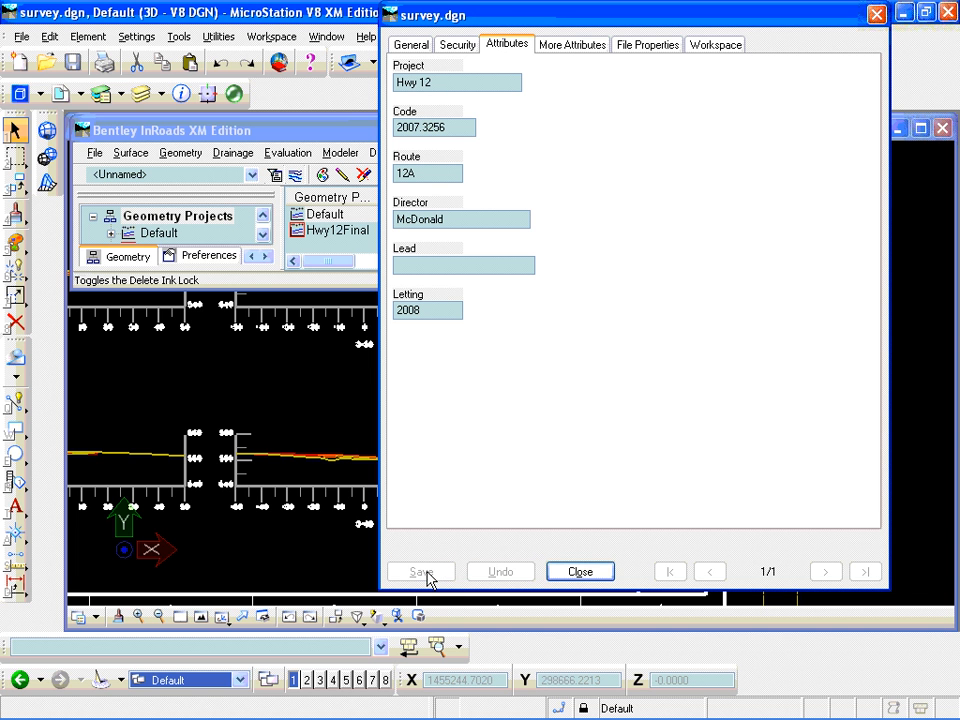
pyautogui.click(580, 573)
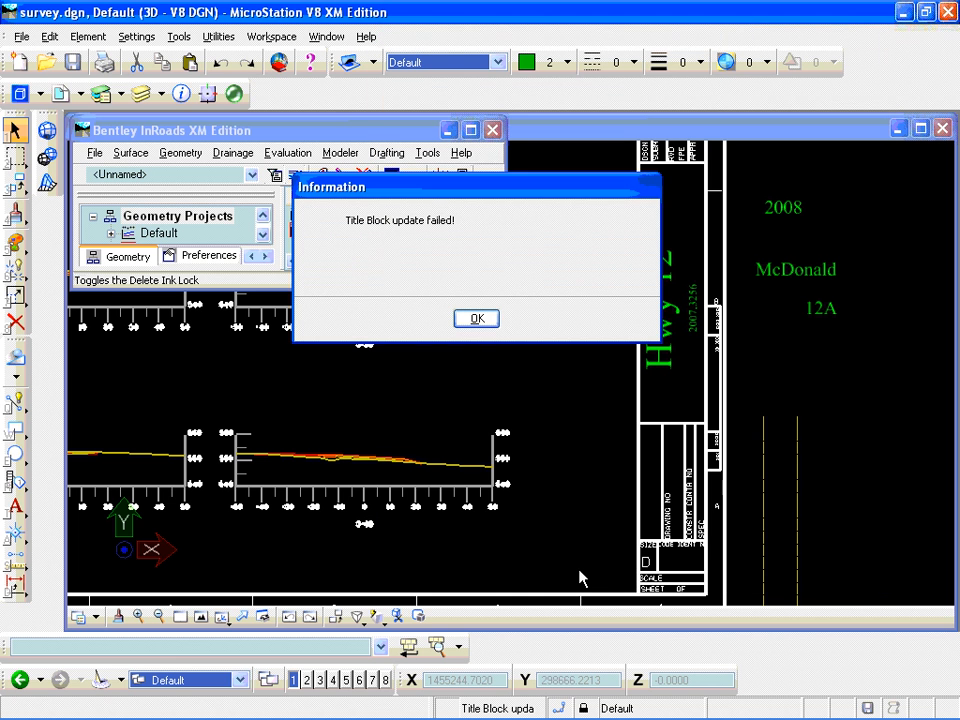
pyautogui.click(484, 317)
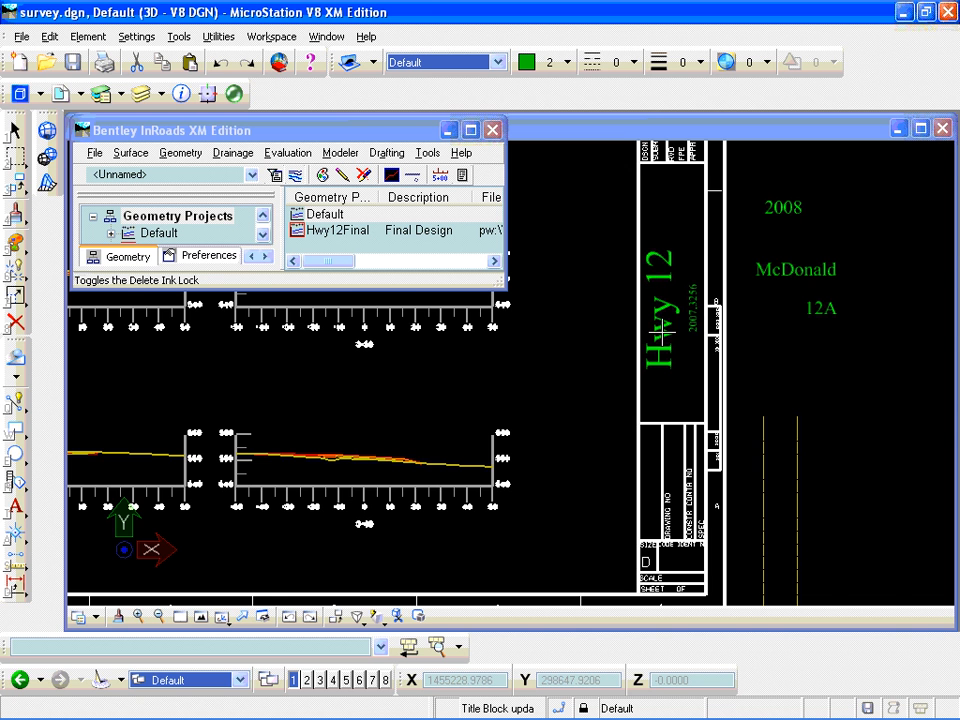
# Examine the title block texts on the first two cross section sheets
pyautogui.scroll(-2, 605, 347)
pyautogui.scroll(-1, 607, 345)
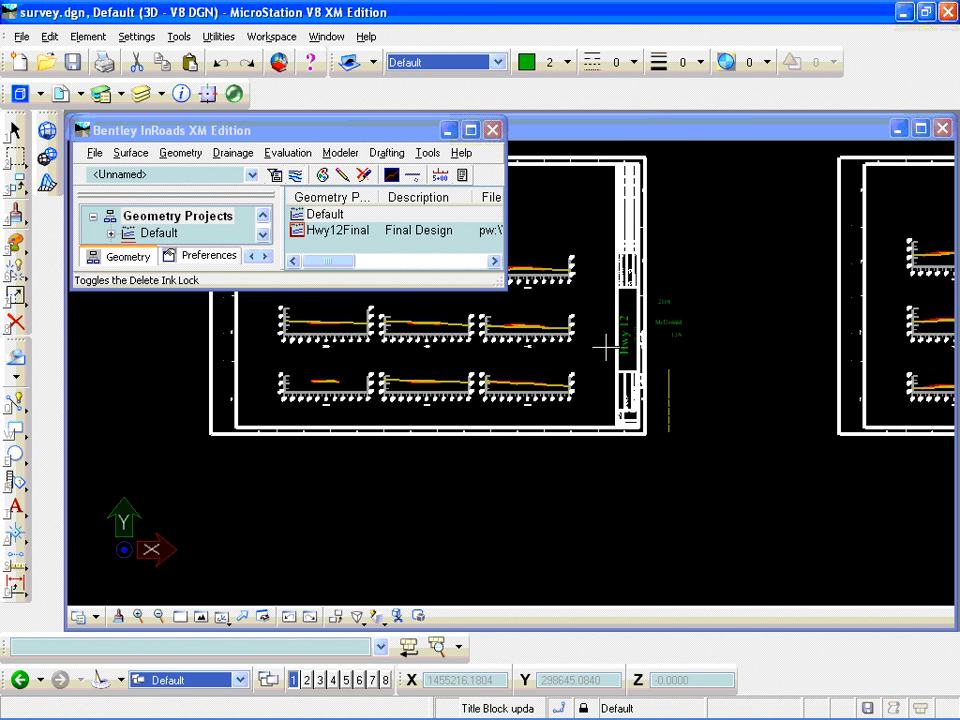
pyautogui.scroll(-1, 608, 348)
pyautogui.scroll(-2, 730, 450)
pyautogui.scroll(2, 909, 324)
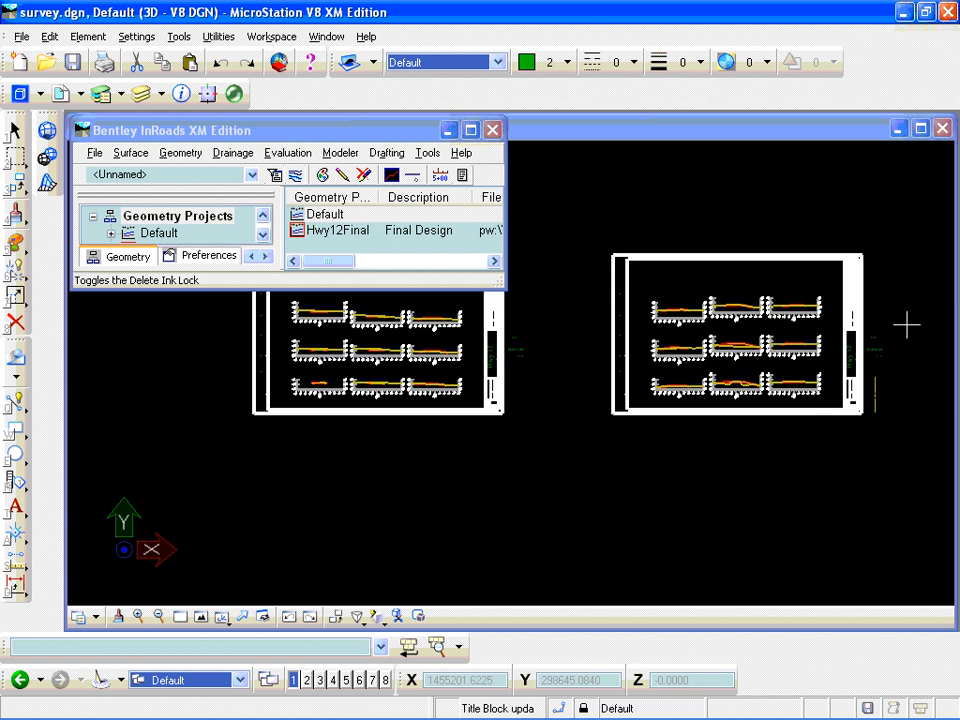
pyautogui.scroll(3, 890, 330)
pyautogui.scroll(1, 789, 328)
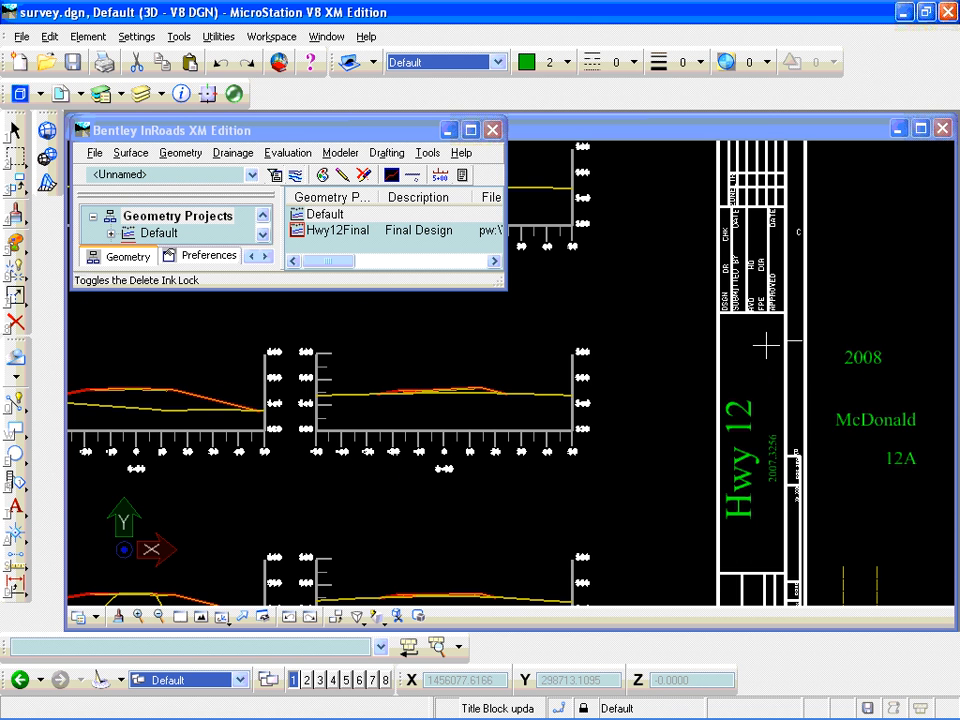
# Open the border file DsizeBorder.dgn from the Hwy12 folder
pyautogui.scroll(-1, 763, 350)
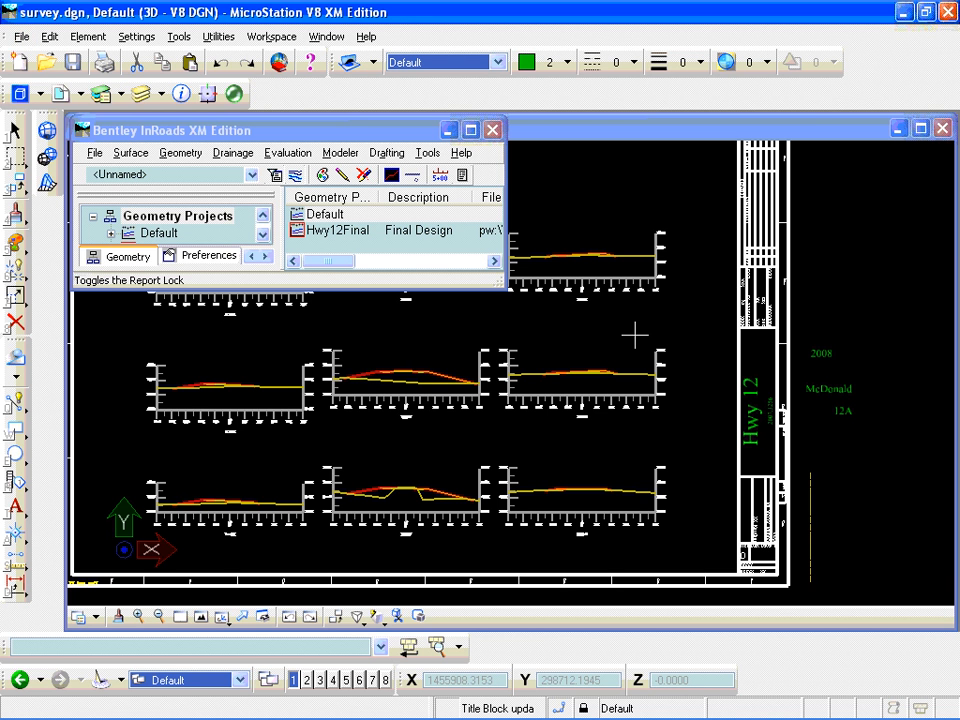
pyautogui.click(19, 37)
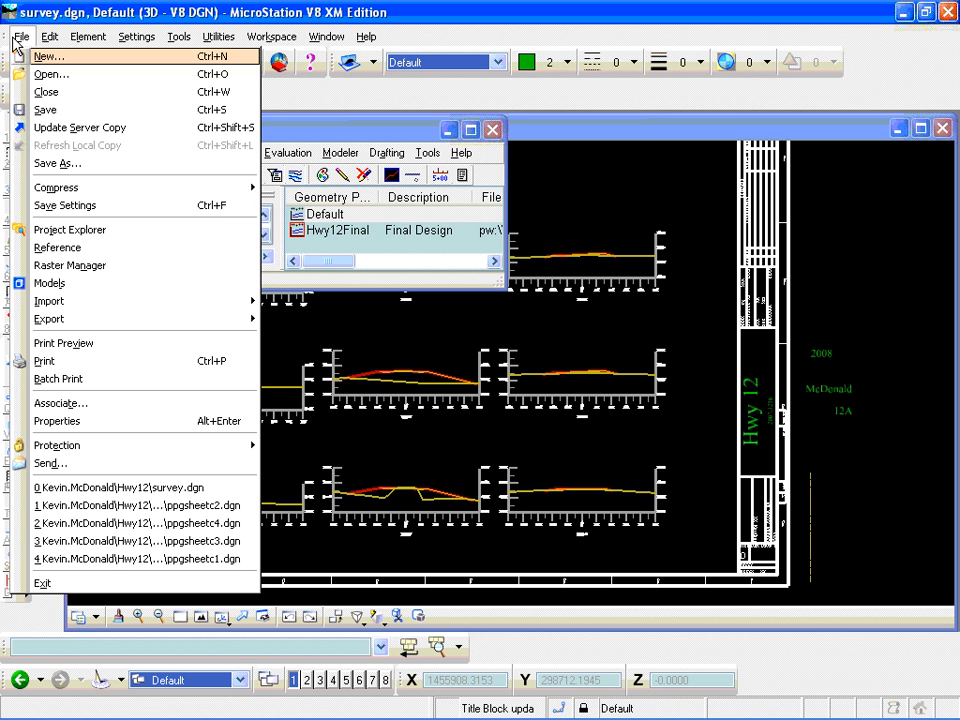
pyautogui.click(40, 74)
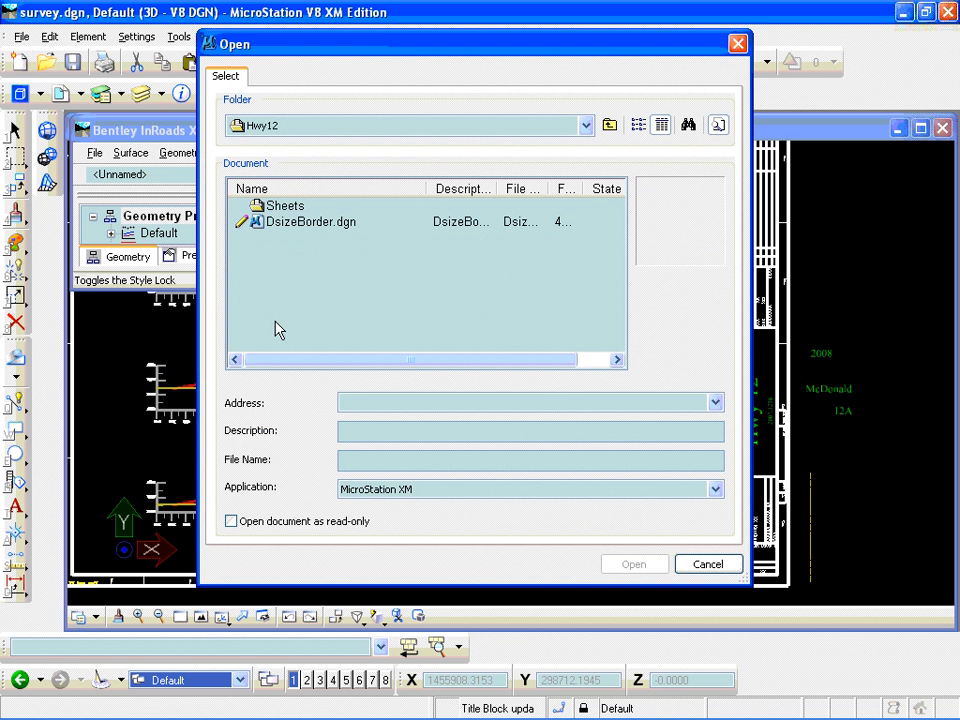
pyautogui.click(291, 222)
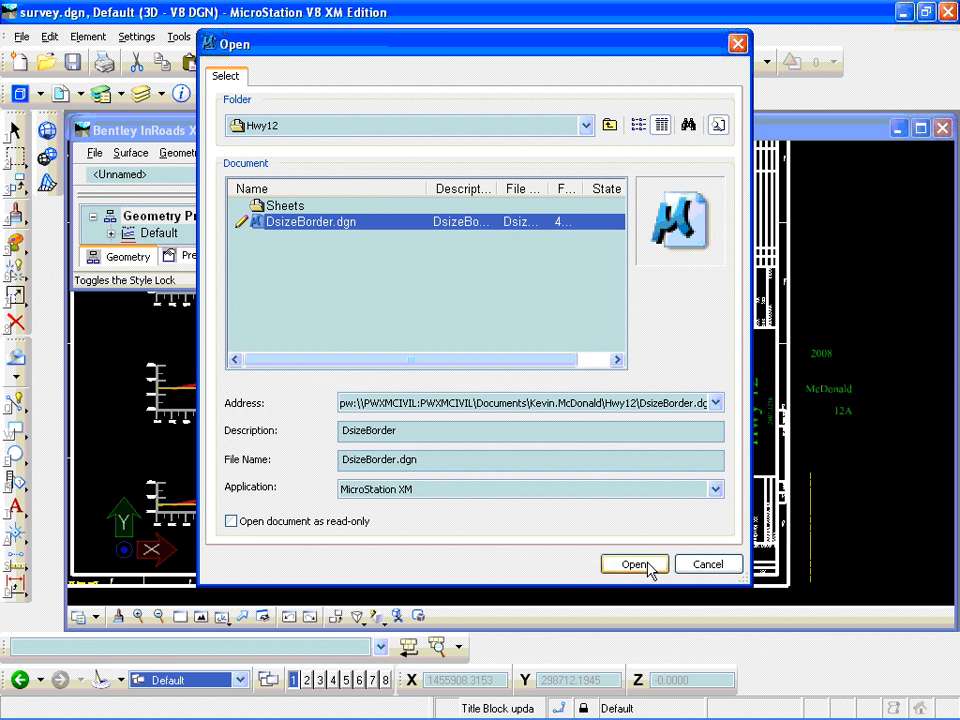
pyautogui.click(634, 565)
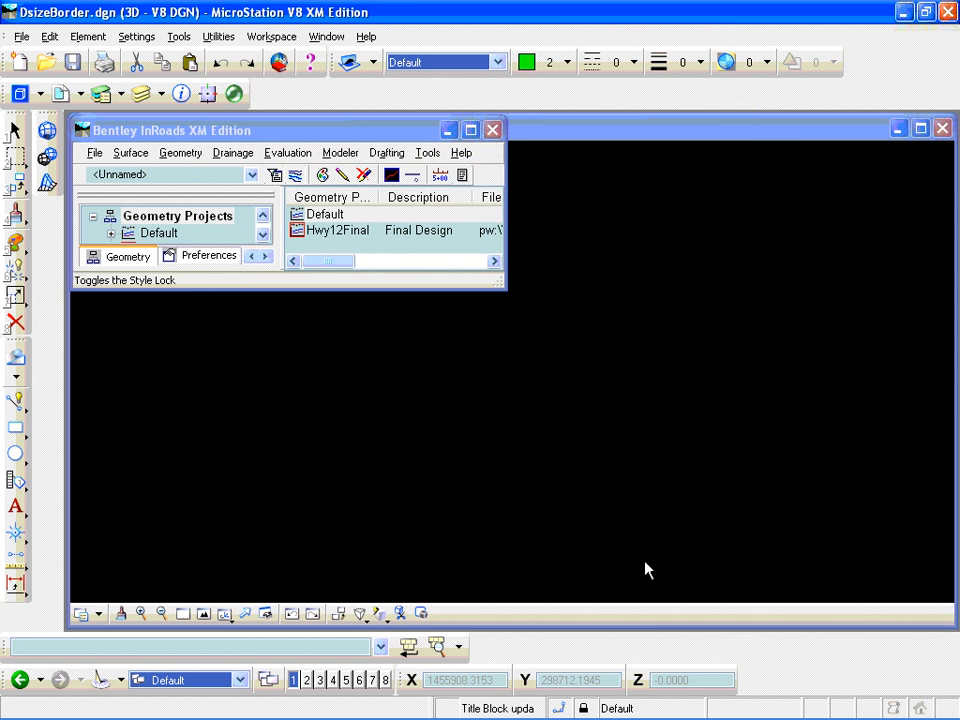
# Add a new tag set named PWTitle to the border file
pyautogui.scroll(-5, 448, 553)
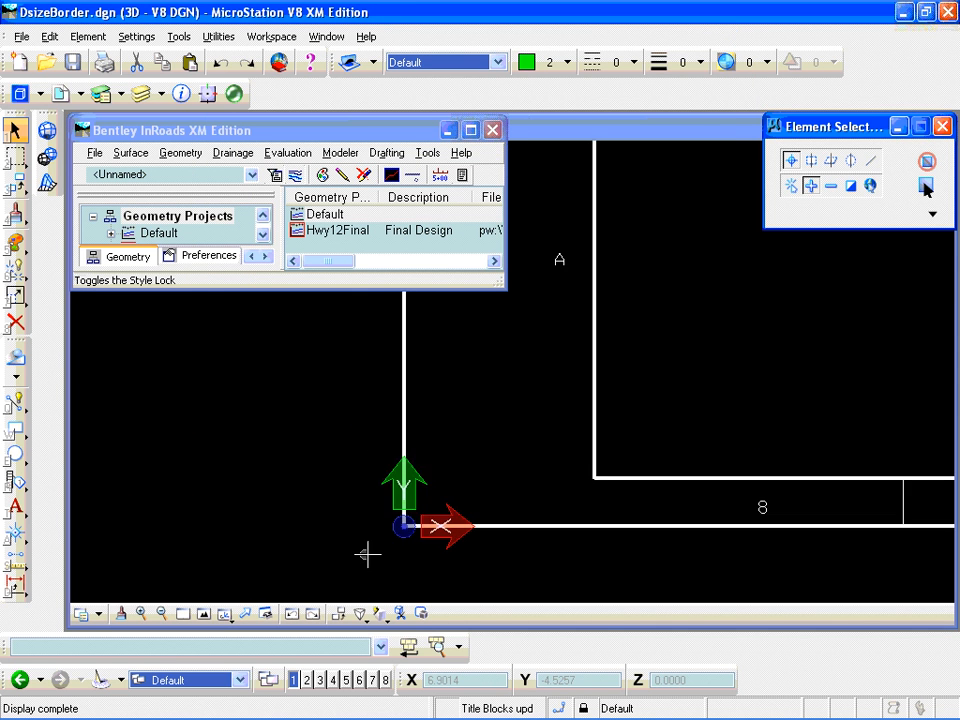
pyautogui.scroll(-2, 320, 538)
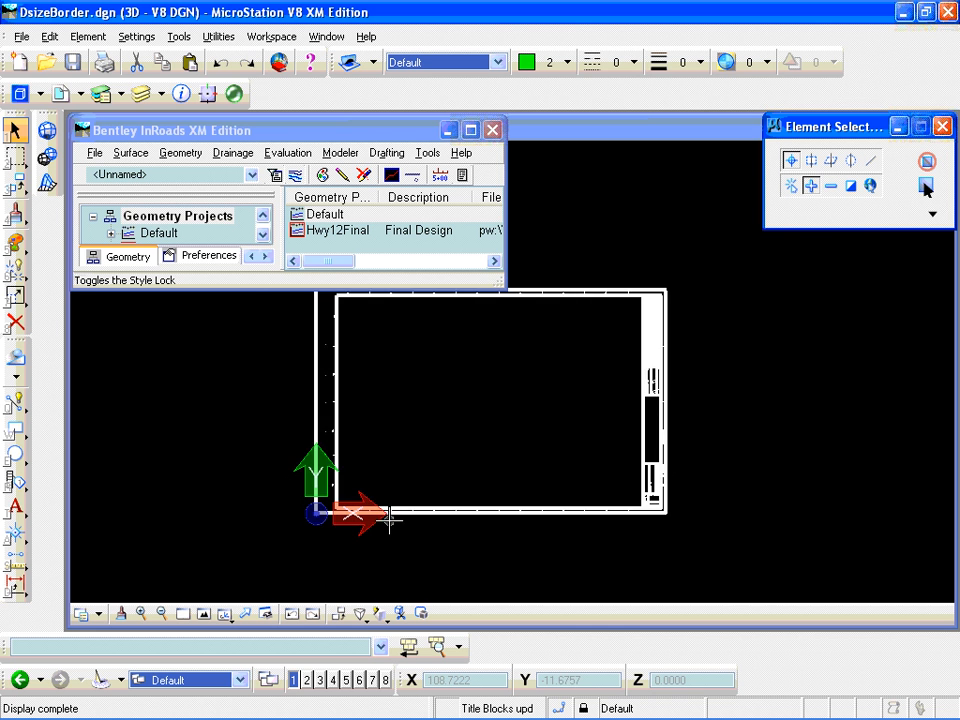
pyautogui.scroll(2, 394, 519)
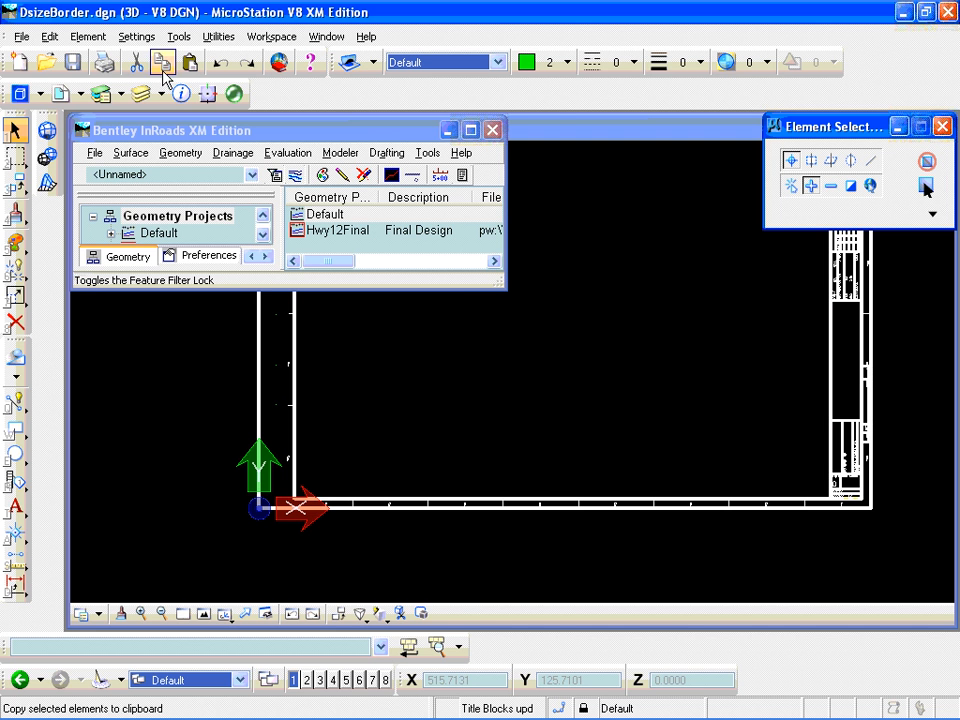
pyautogui.click(106, 40)
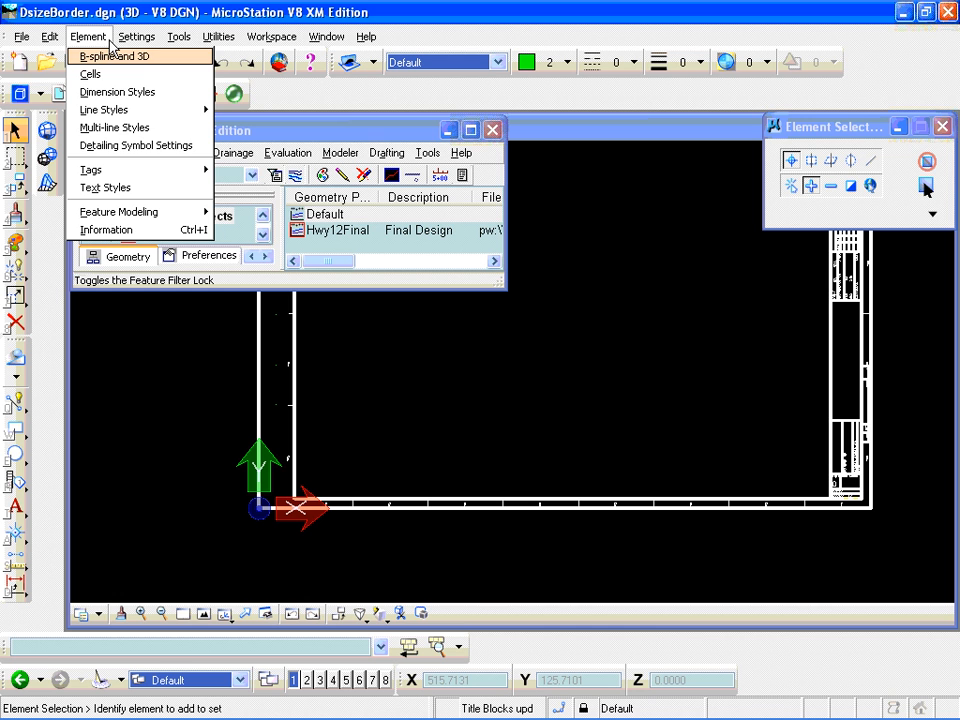
pyautogui.moveTo(116, 176)
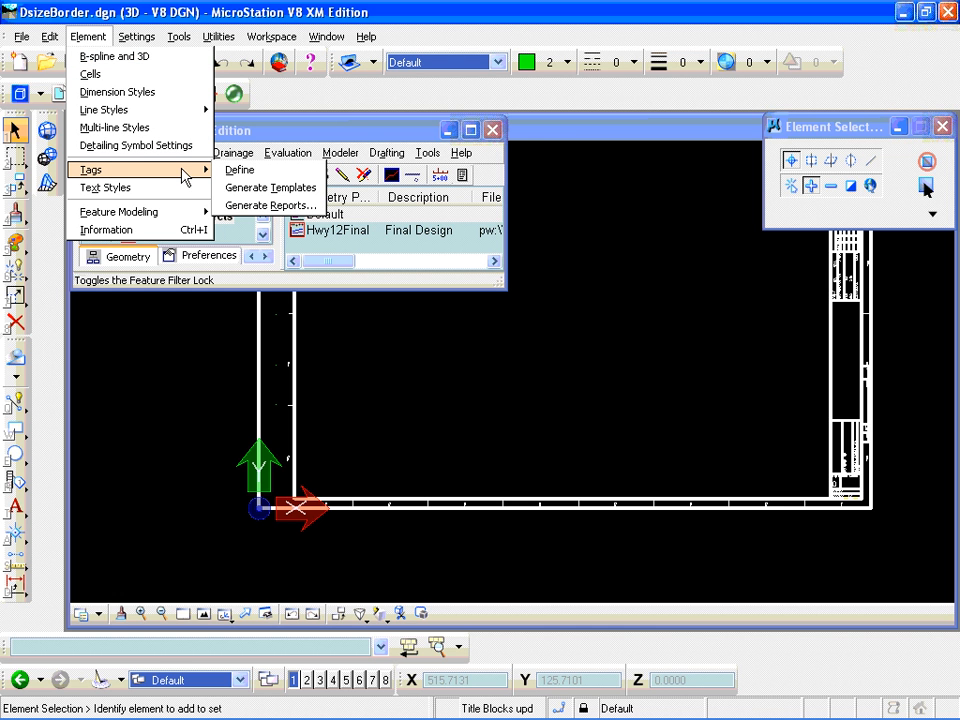
pyautogui.click(241, 171)
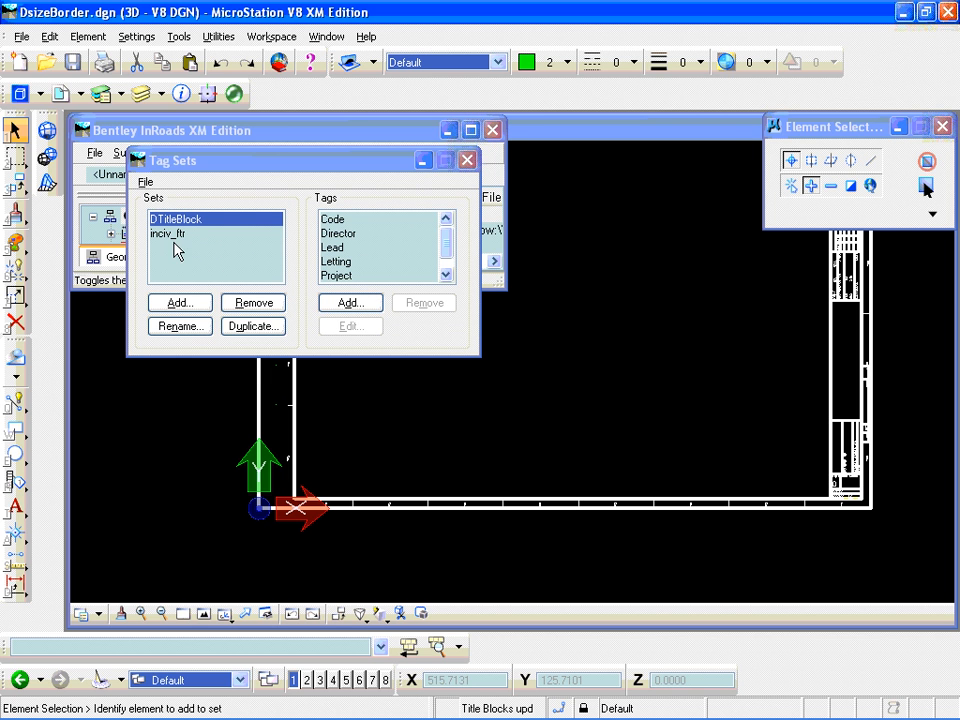
pyautogui.click(182, 307)
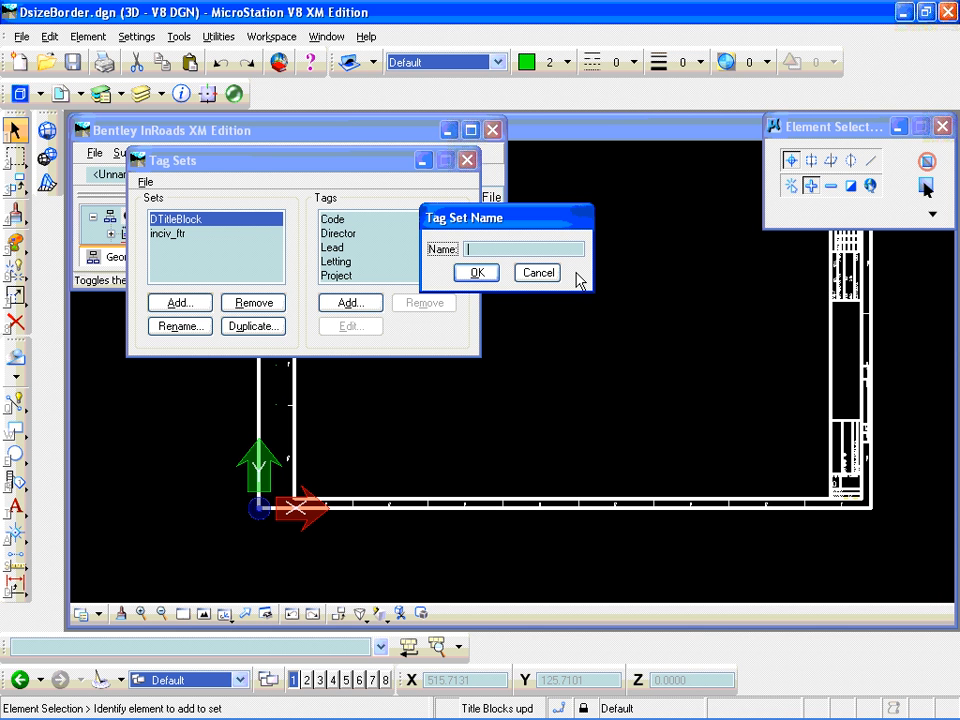
pyautogui.write('PWTitle')
pyautogui.click(484, 273)
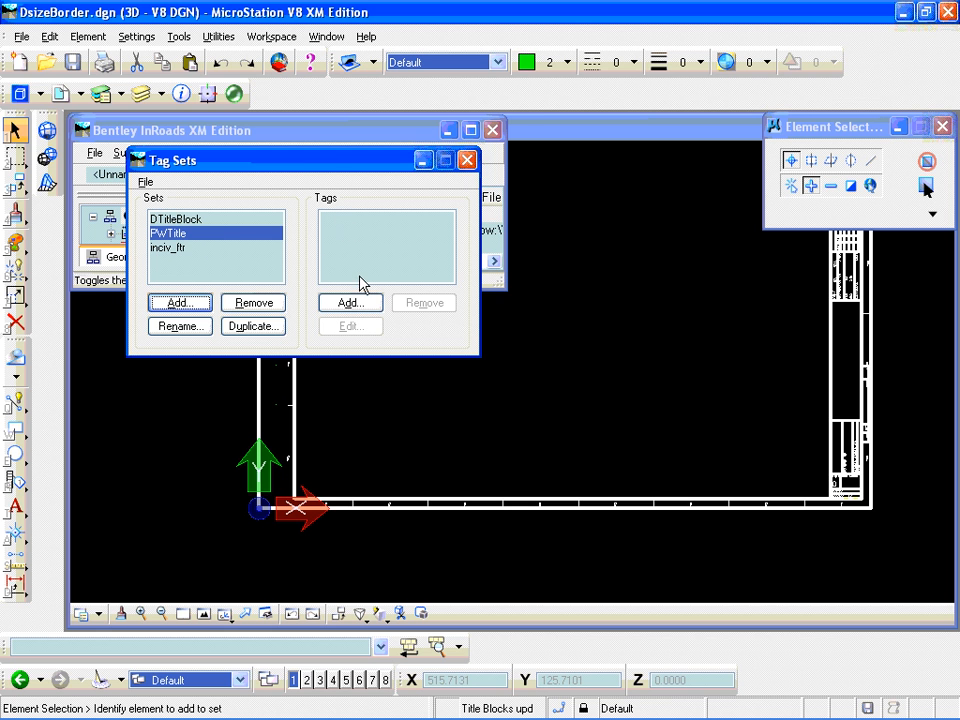
# Define a displayed character tag named Project in the PWTitle set and close the tag set definitions
pyautogui.click(352, 303)
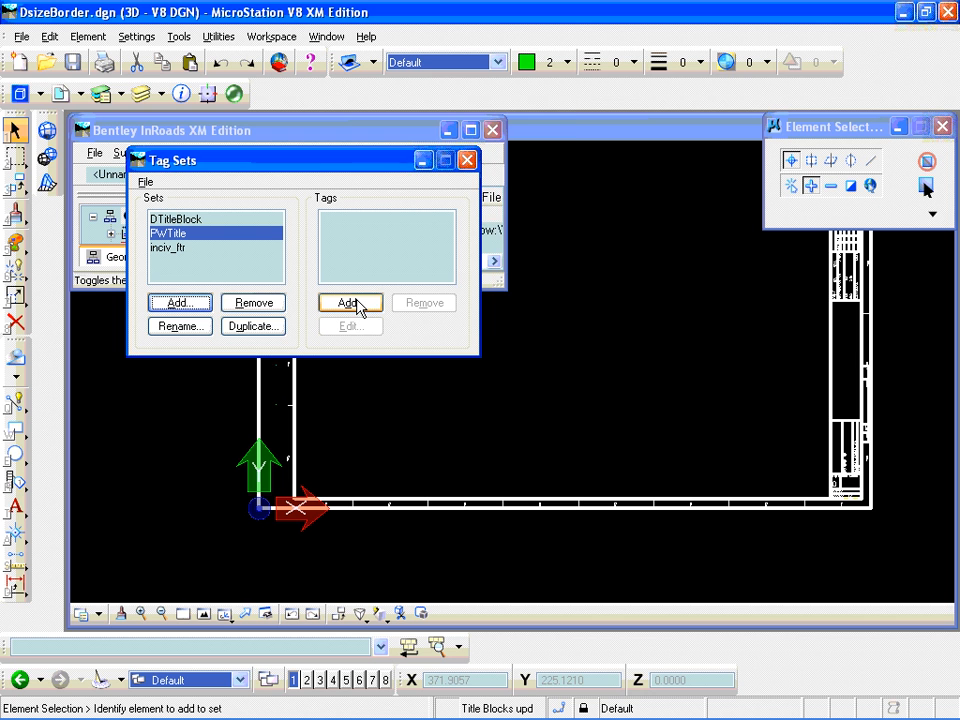
pyautogui.click(350, 303)
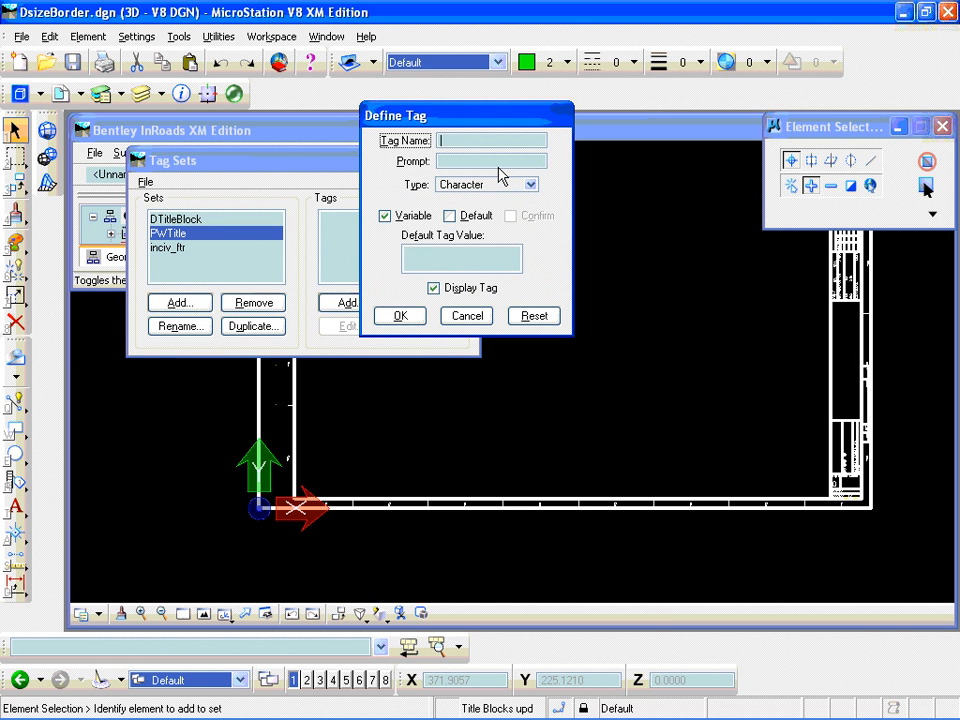
pyautogui.write('Project')
pyautogui.click(487, 161)
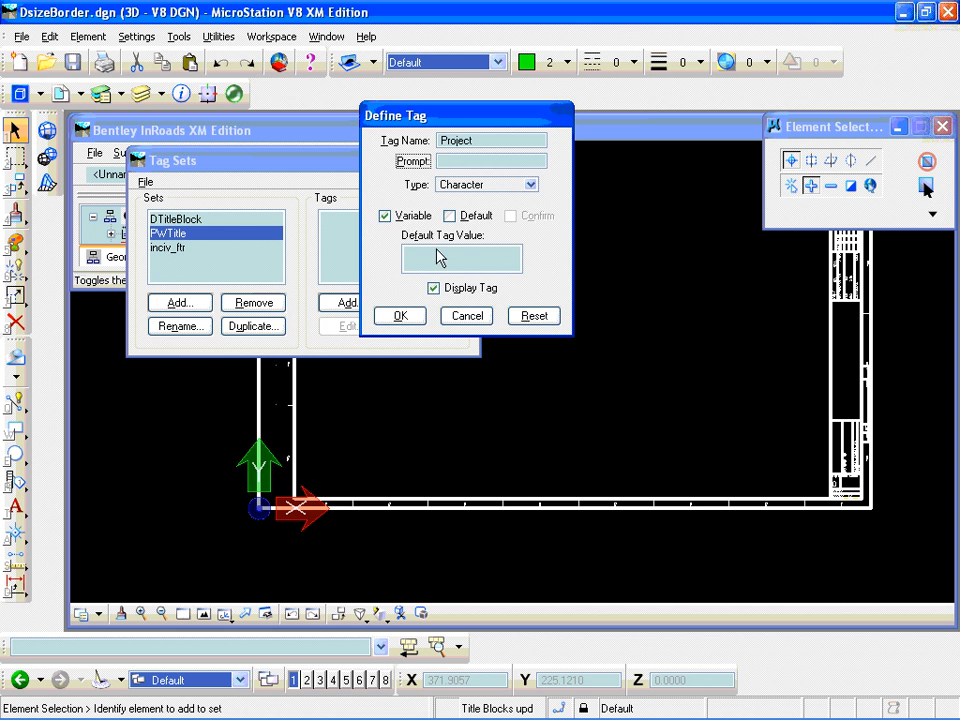
pyautogui.click(400, 316)
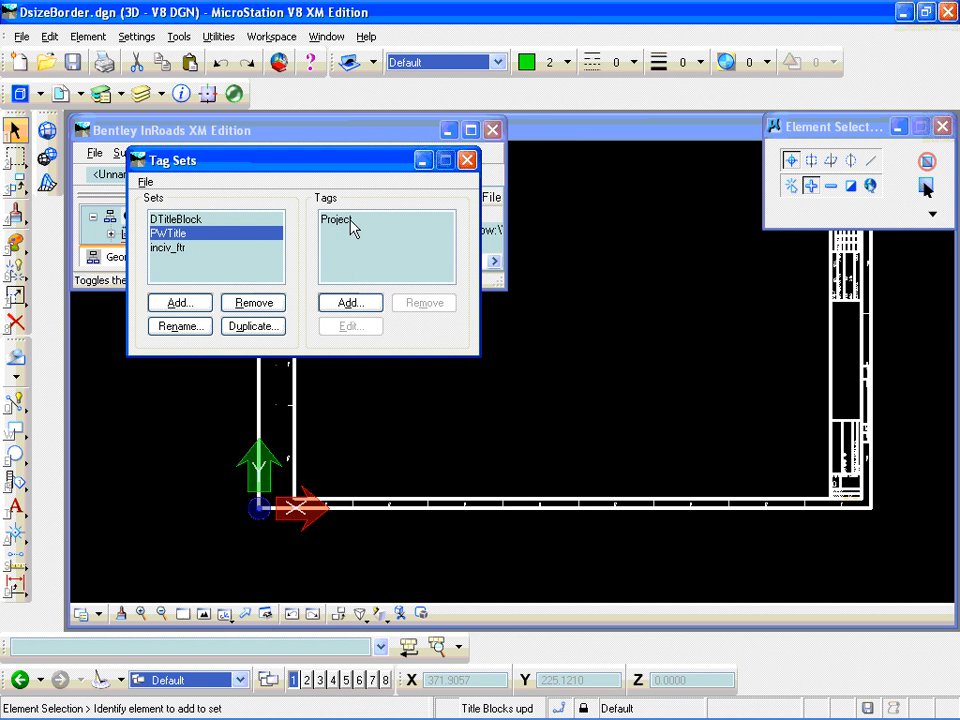
pyautogui.click(468, 162)
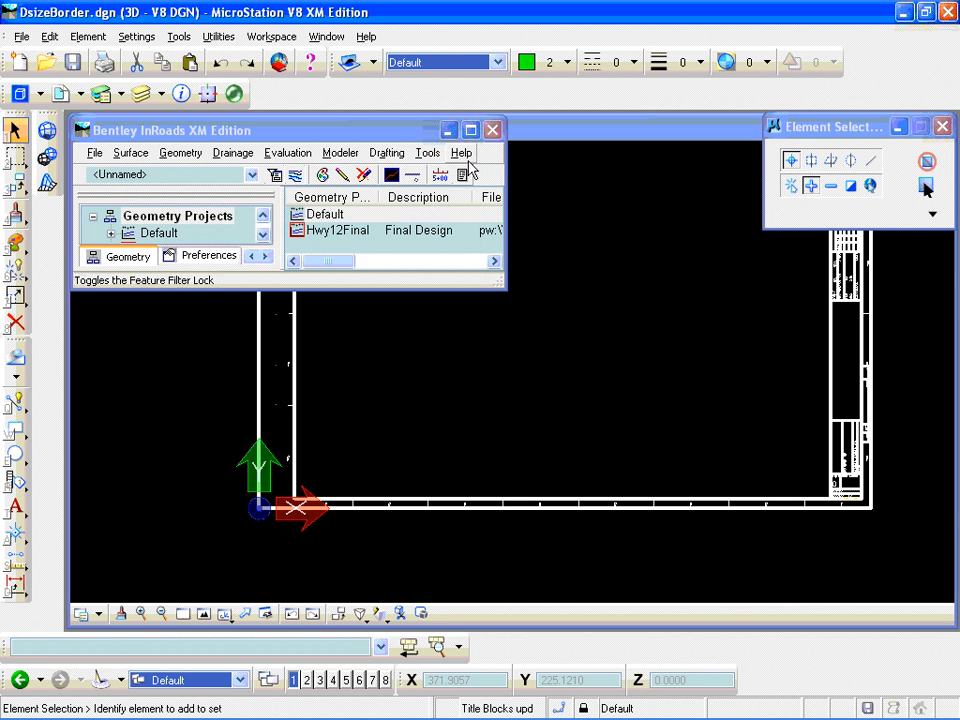
# Turn off the Graphic Group lock
pyautogui.click(289, 404)
pyautogui.click(369, 450)
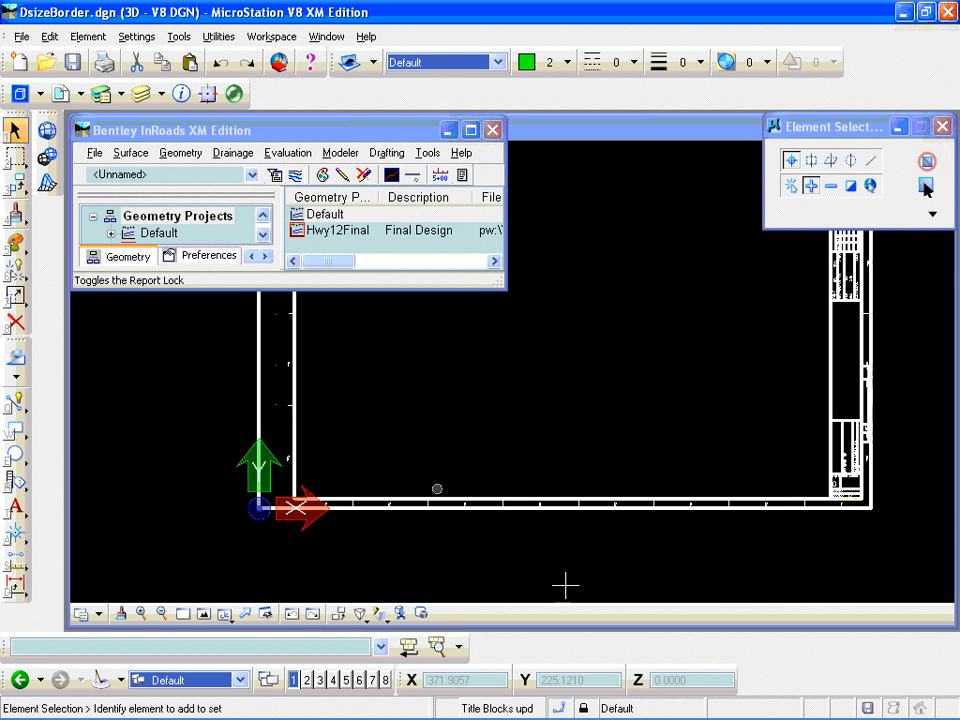
pyautogui.click(583, 708)
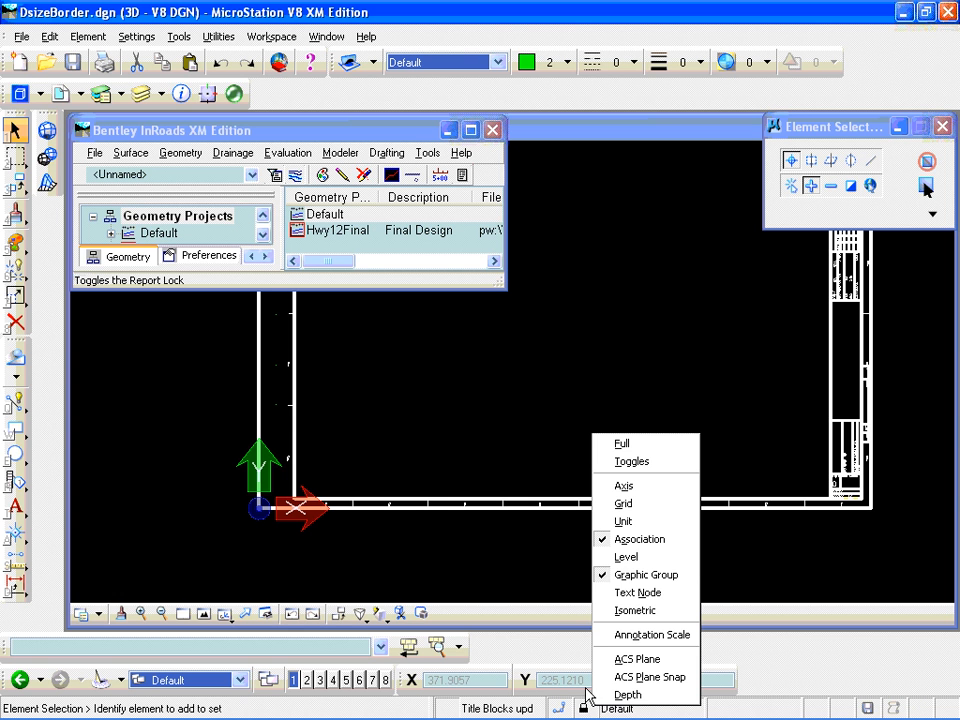
pyautogui.click(633, 577)
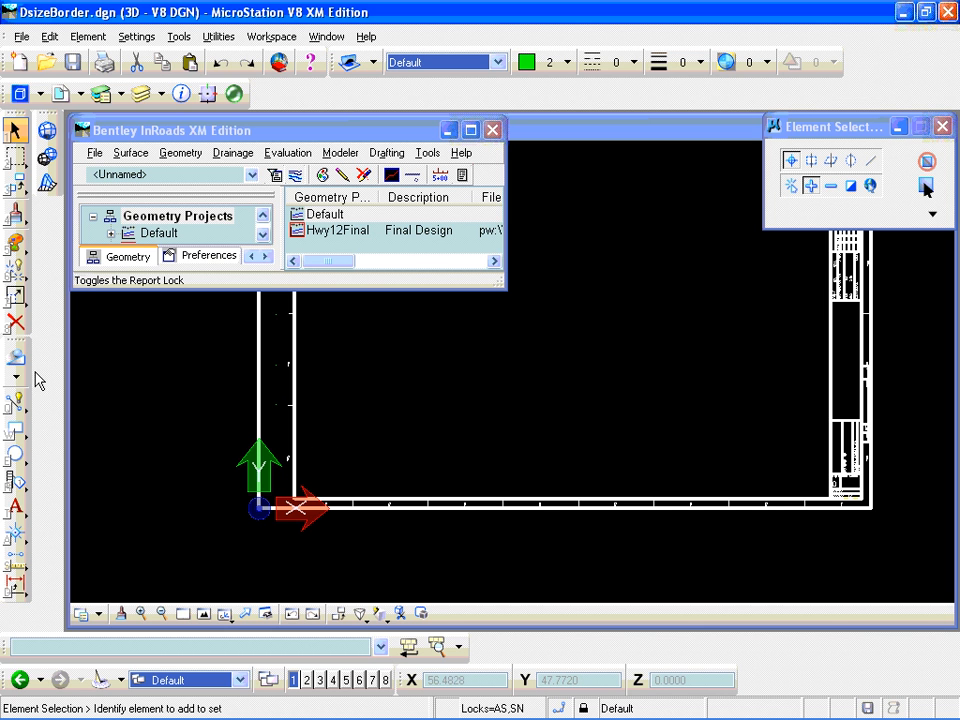
# Place an active point element just outside the border's lower-left corner using a place point key-in
pyautogui.click(15, 401)
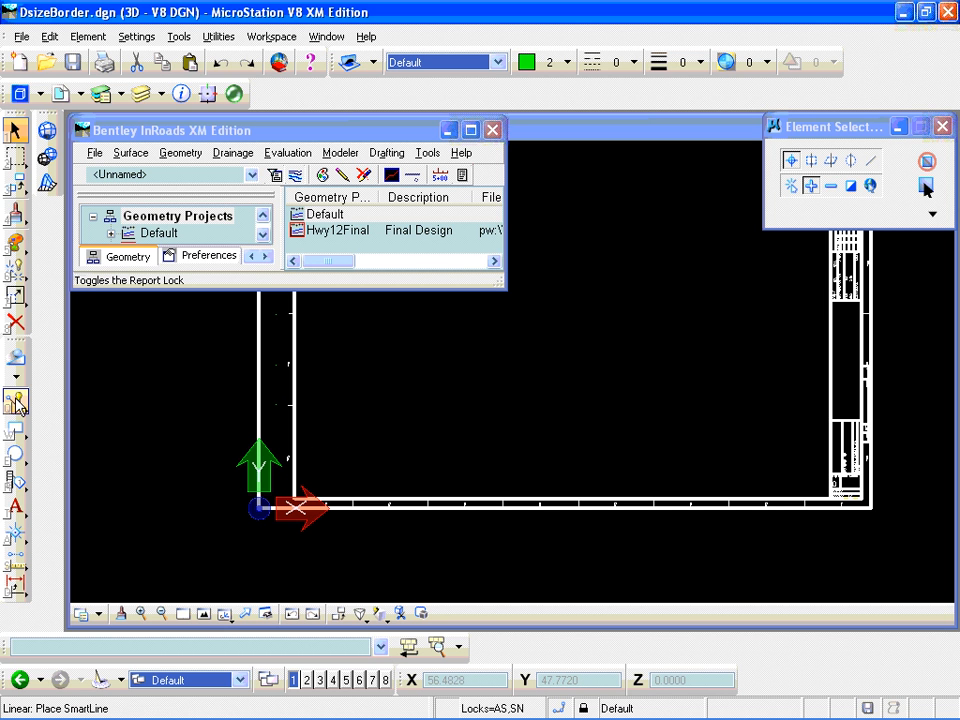
pyautogui.click(79, 650)
pyautogui.write('place pir')
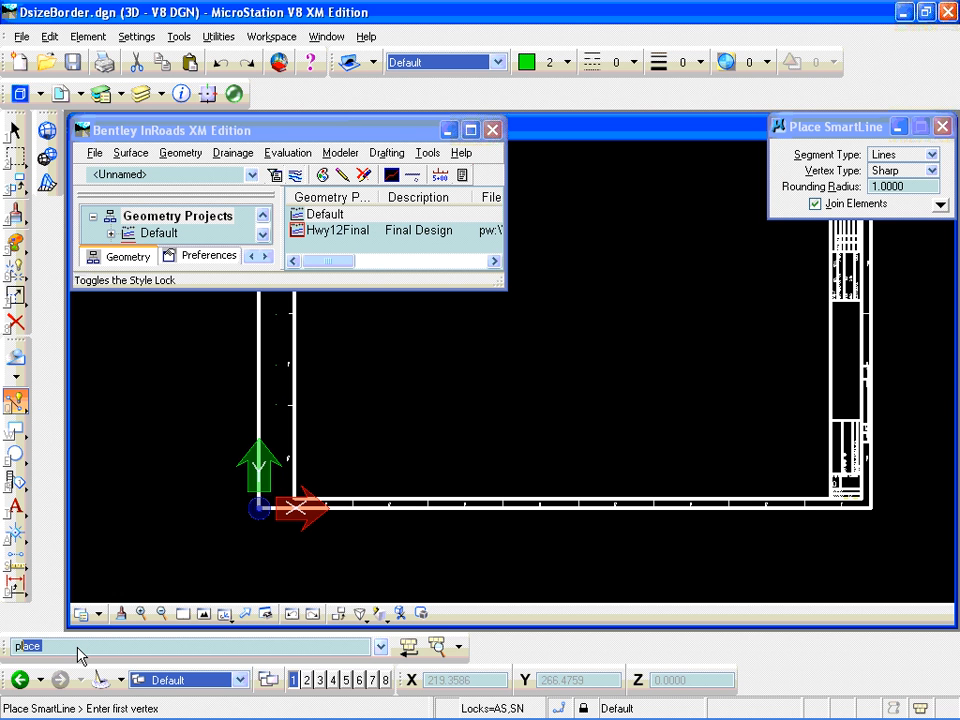
pyautogui.press('BackSpace')
pyautogui.press('BackSpace')
pyautogui.write('oi')
pyautogui.press('Return')
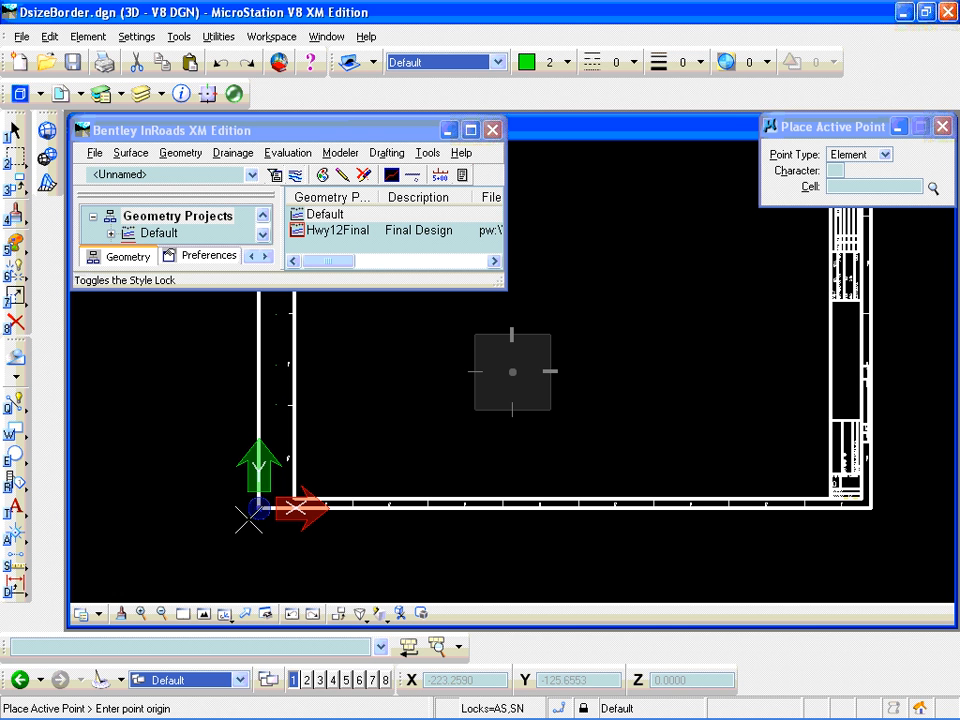
pyautogui.press('Escape')
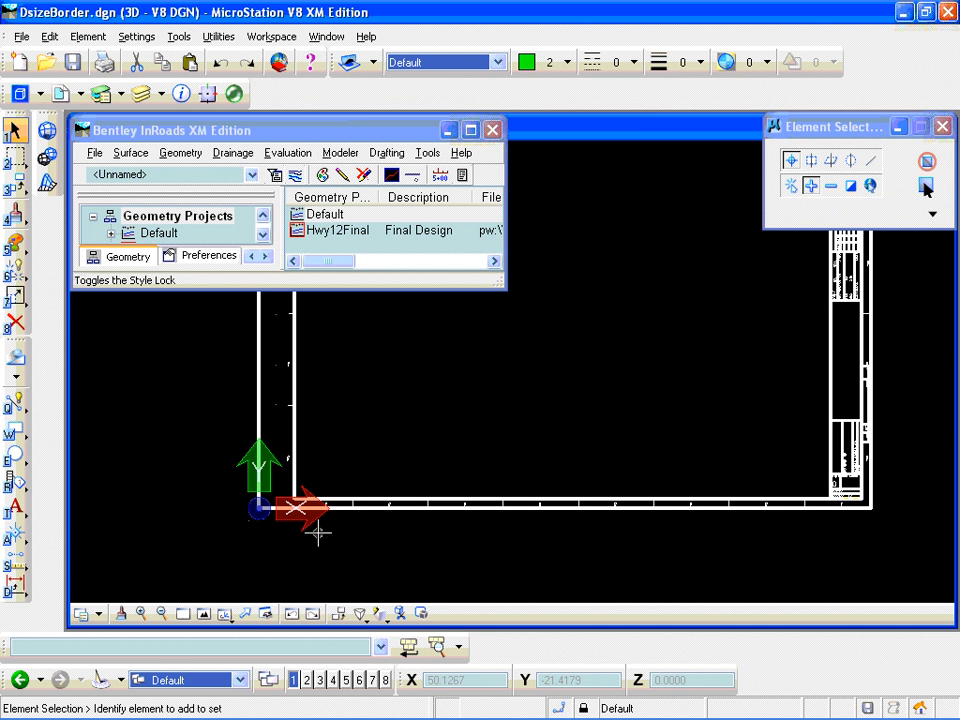
# Attach the PWTitle tag set to the point beside the border's lower-left corner, with the Project tag's value set to Project
pyautogui.click(15, 481)
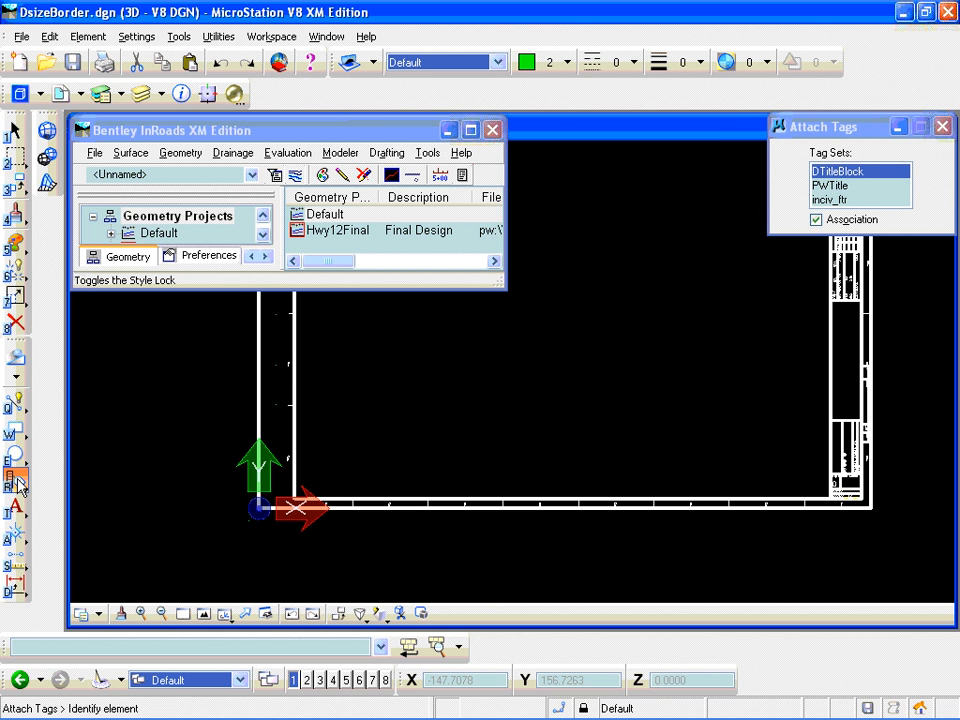
pyautogui.click(18, 484)
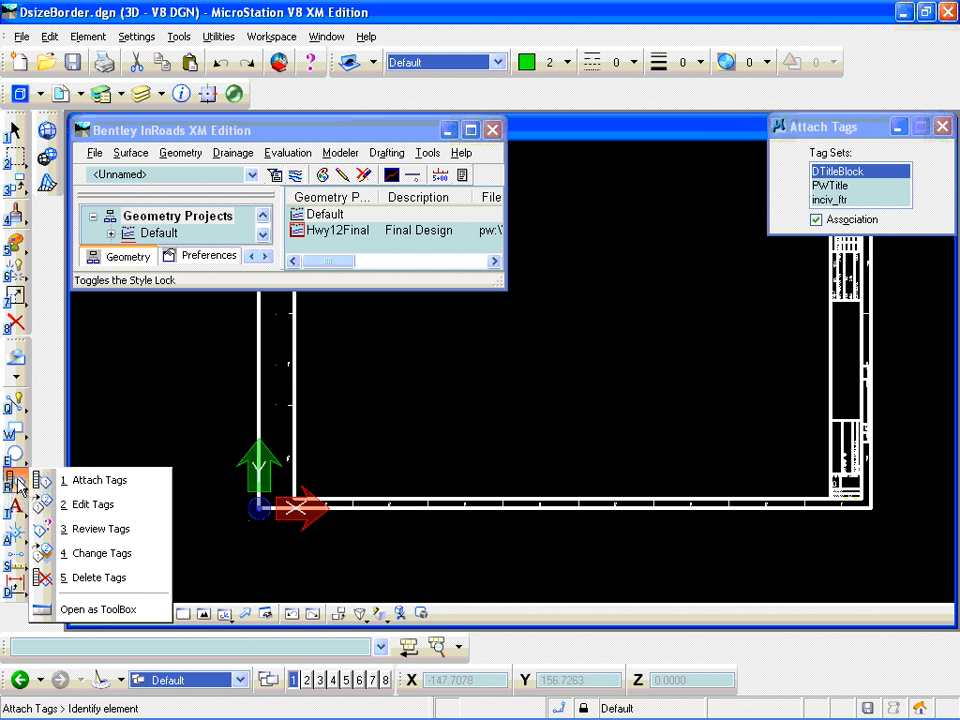
pyautogui.click(96, 488)
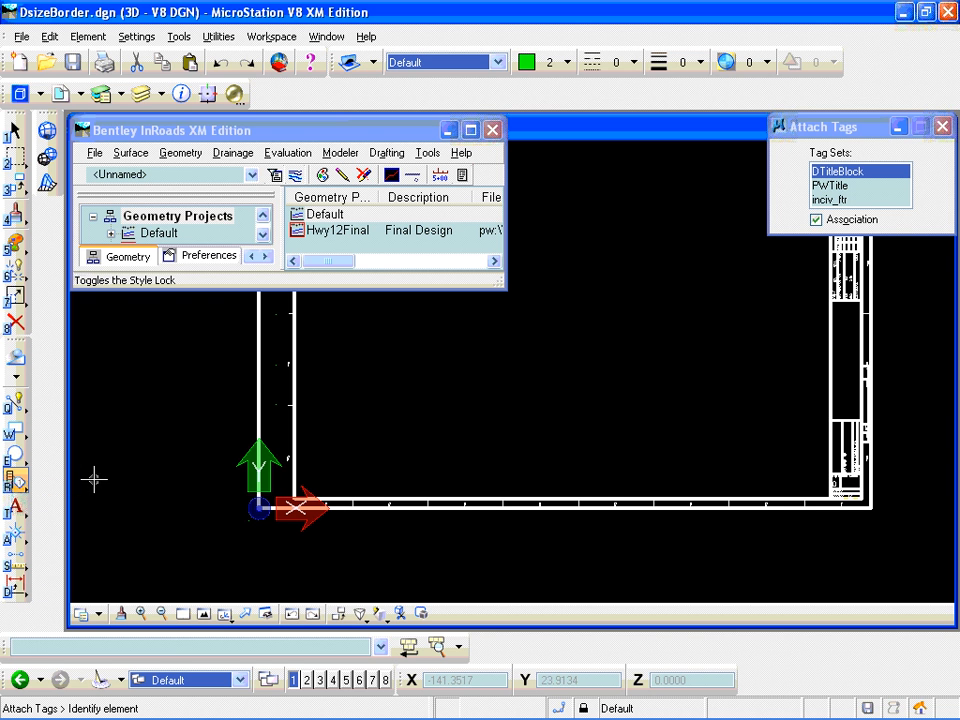
pyautogui.click(830, 187)
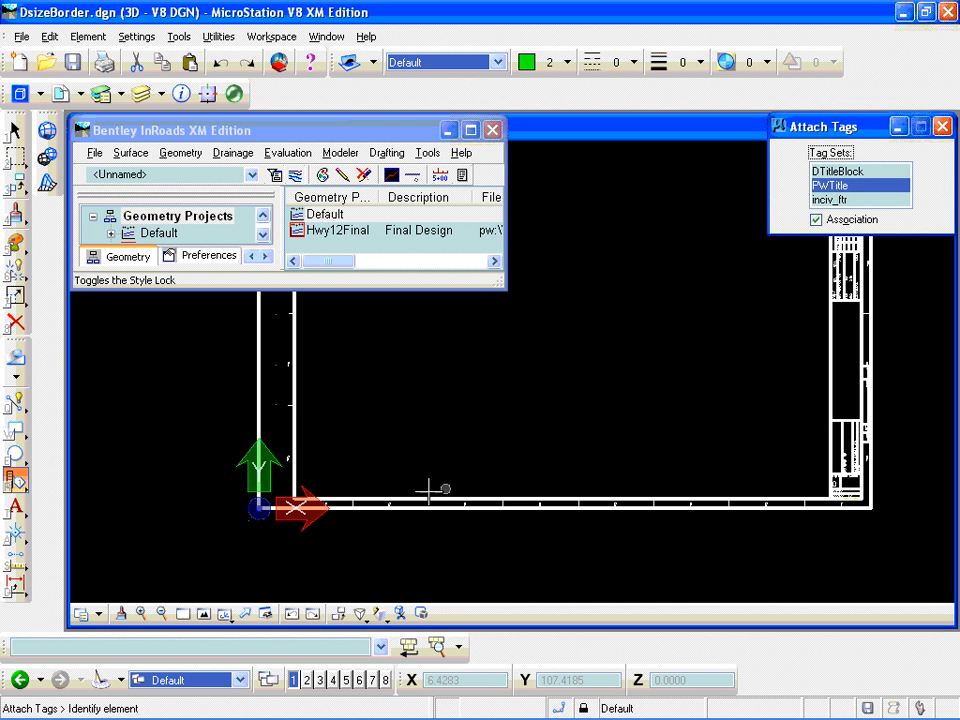
pyautogui.click(250, 519)
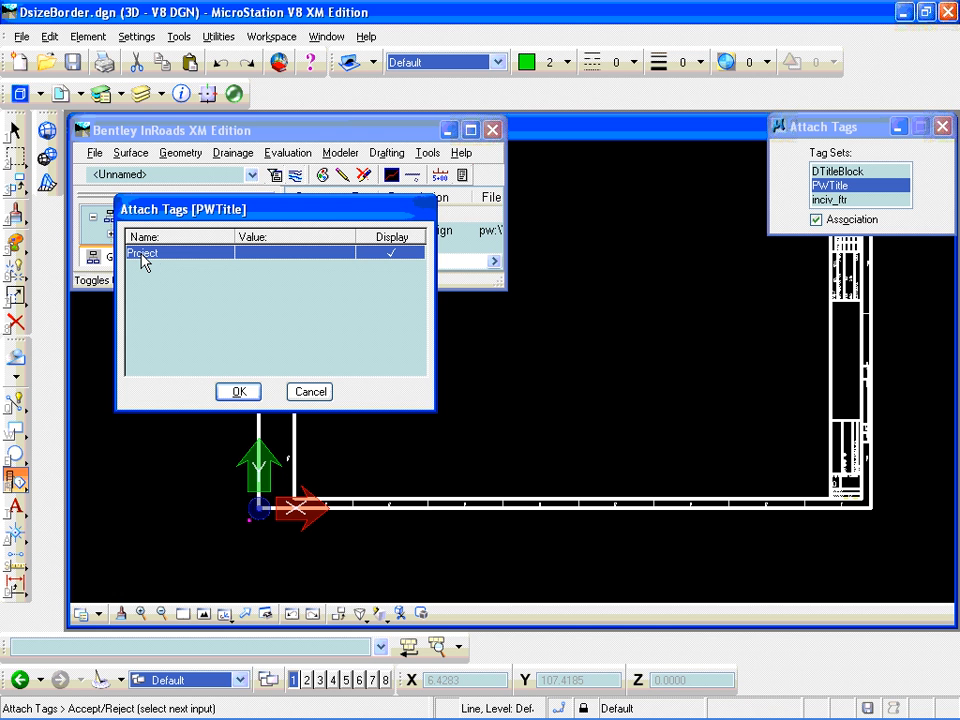
pyautogui.click(246, 257)
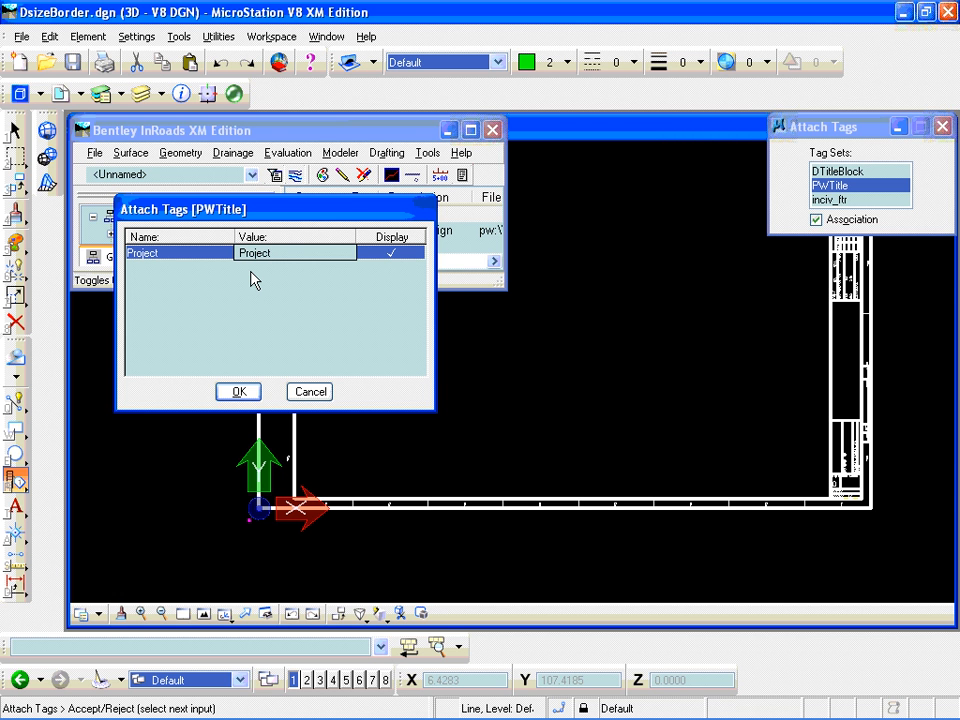
pyautogui.click(240, 391)
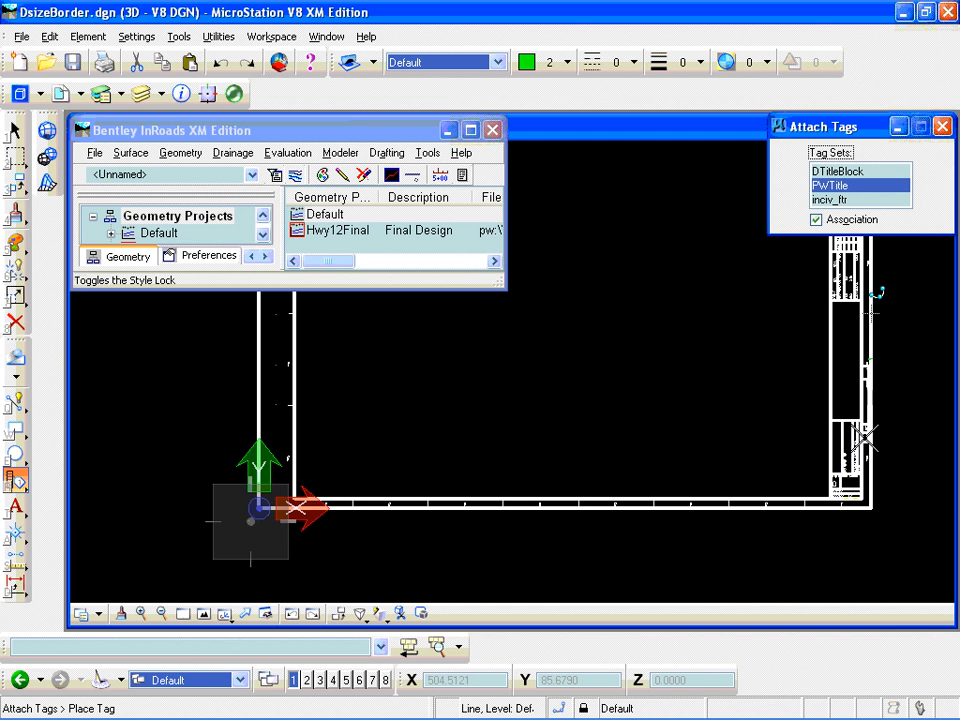
# Place the Project tag in the title block just above the CONSTR CONTR NO text
pyautogui.scroll(5, 850, 440)
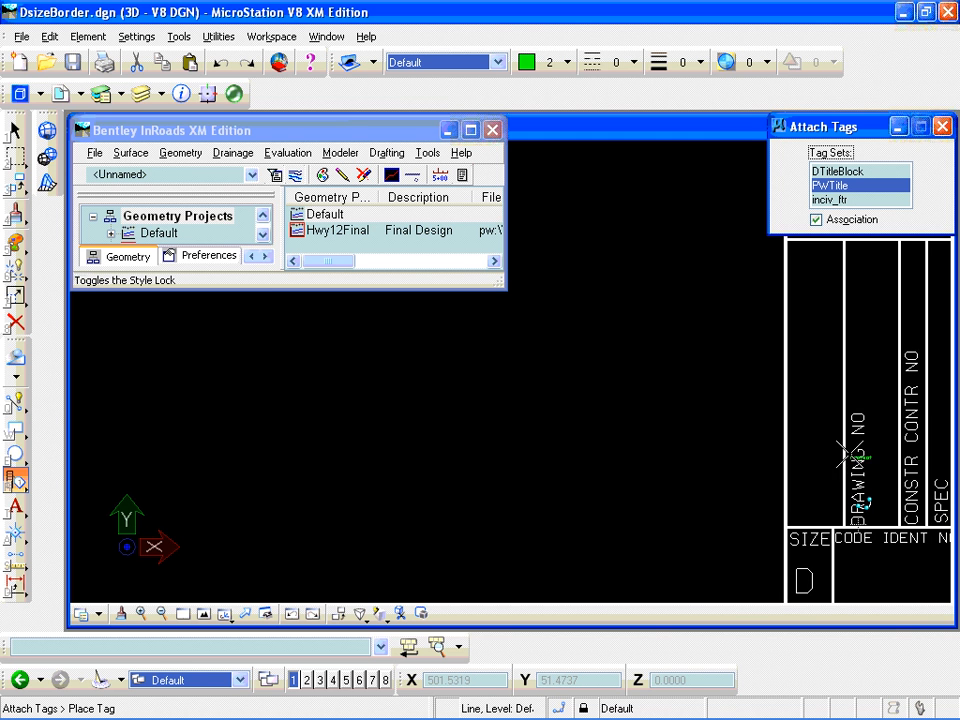
pyautogui.scroll(-2, 845, 452)
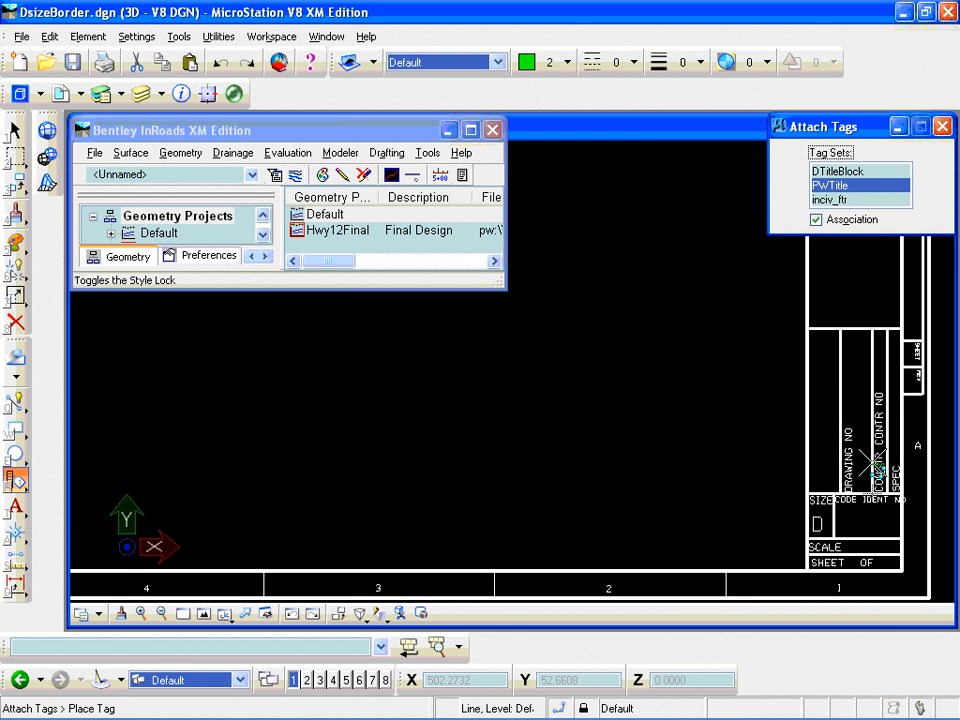
pyautogui.scroll(6, 858, 458)
pyautogui.scroll(-3, 850, 313)
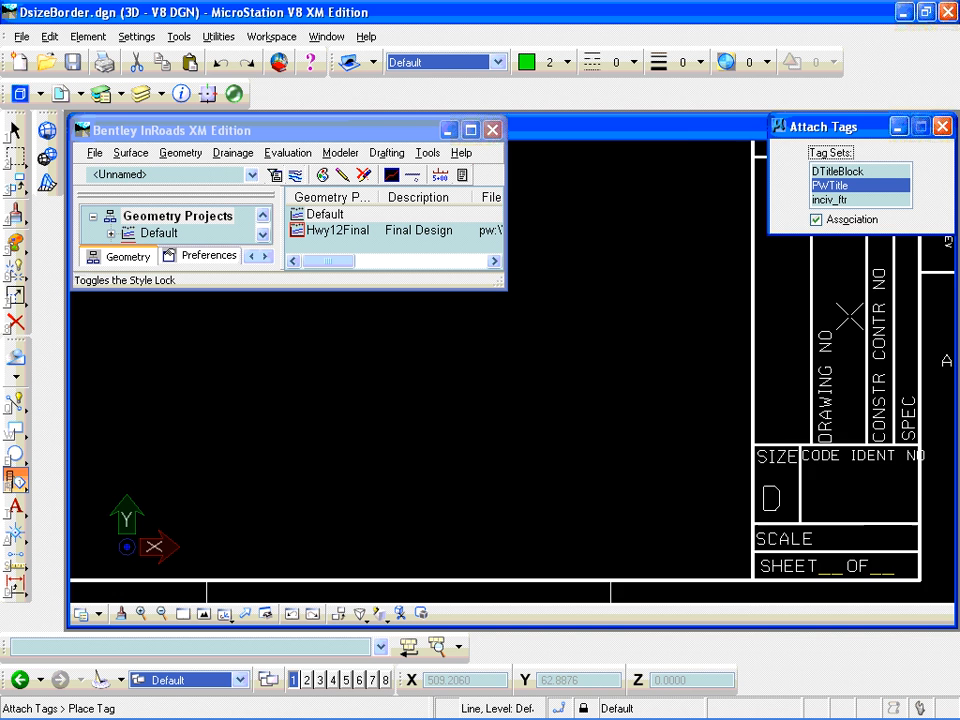
pyautogui.scroll(-3, 850, 313)
pyautogui.scroll(3, 875, 280)
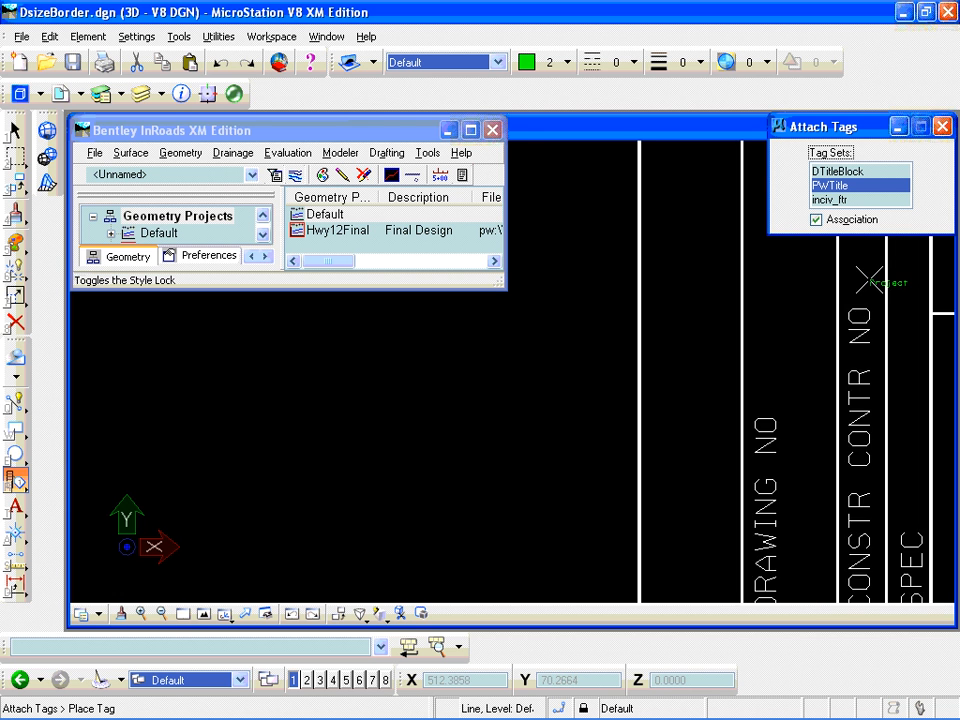
pyautogui.scroll(3, 875, 280)
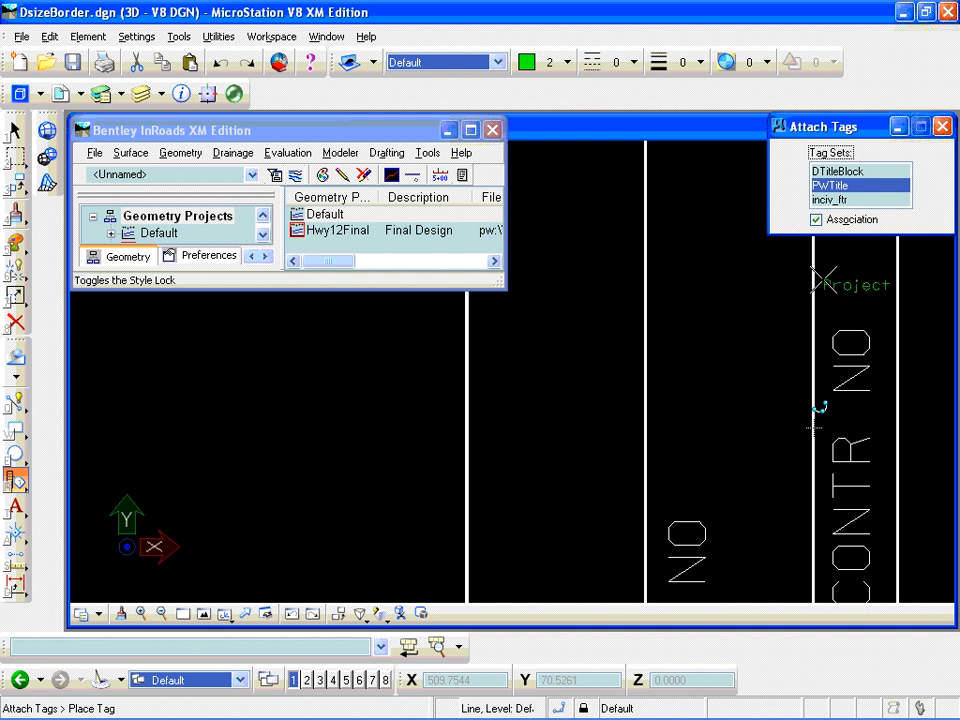
pyautogui.click(816, 282)
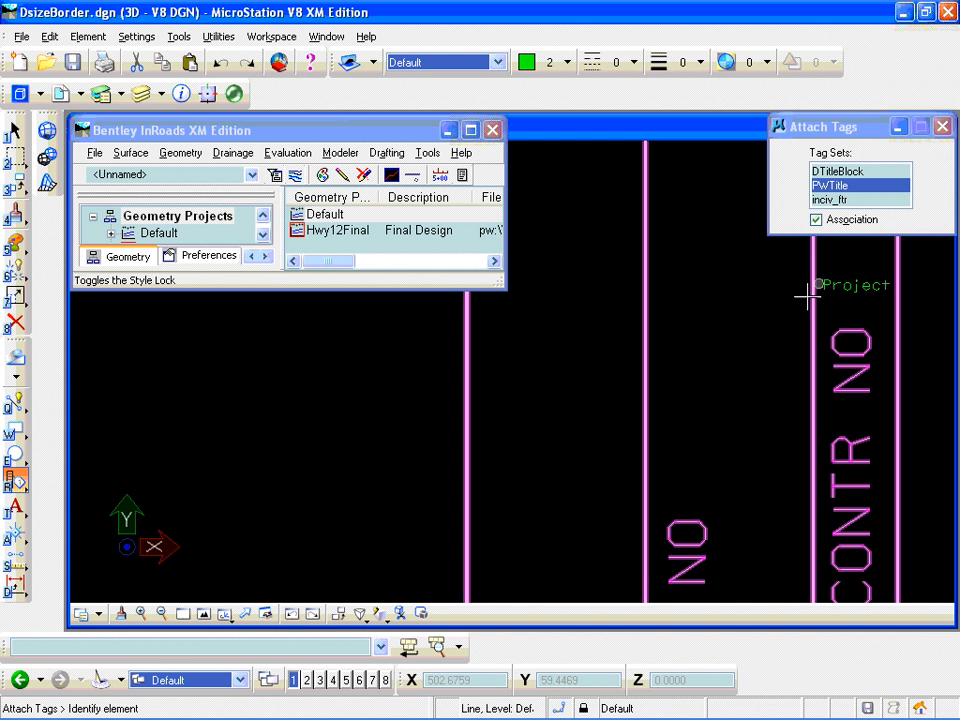
# Examine the placed Project tag in the title block and the point at the border's lower-left corner
pyautogui.scroll(-2, 811, 290)
pyautogui.scroll(-1, 808, 290)
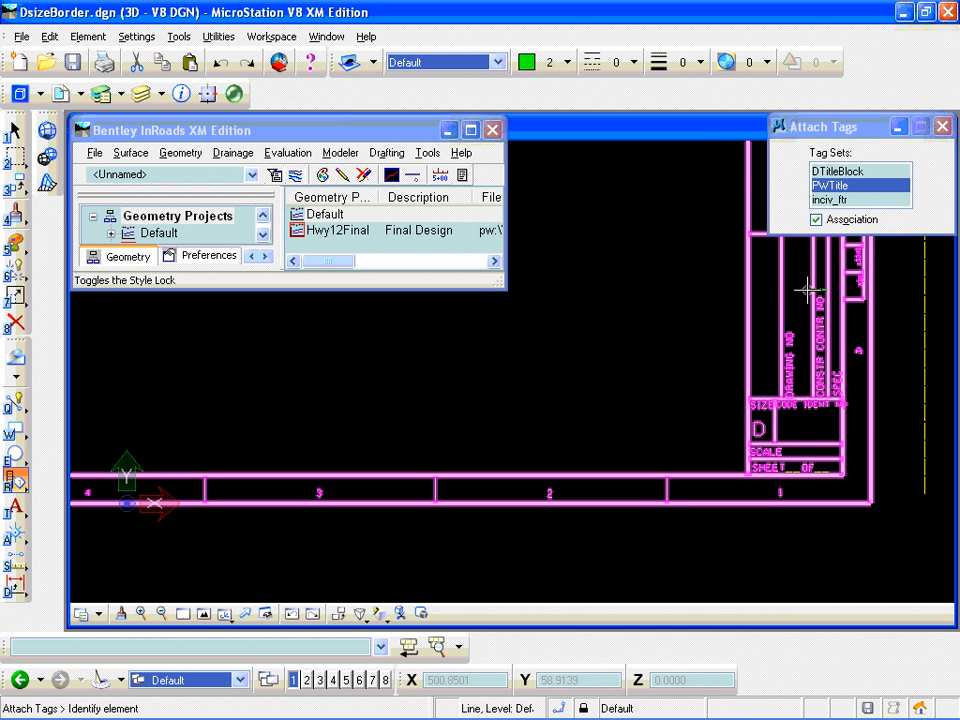
pyautogui.scroll(3, 814, 287)
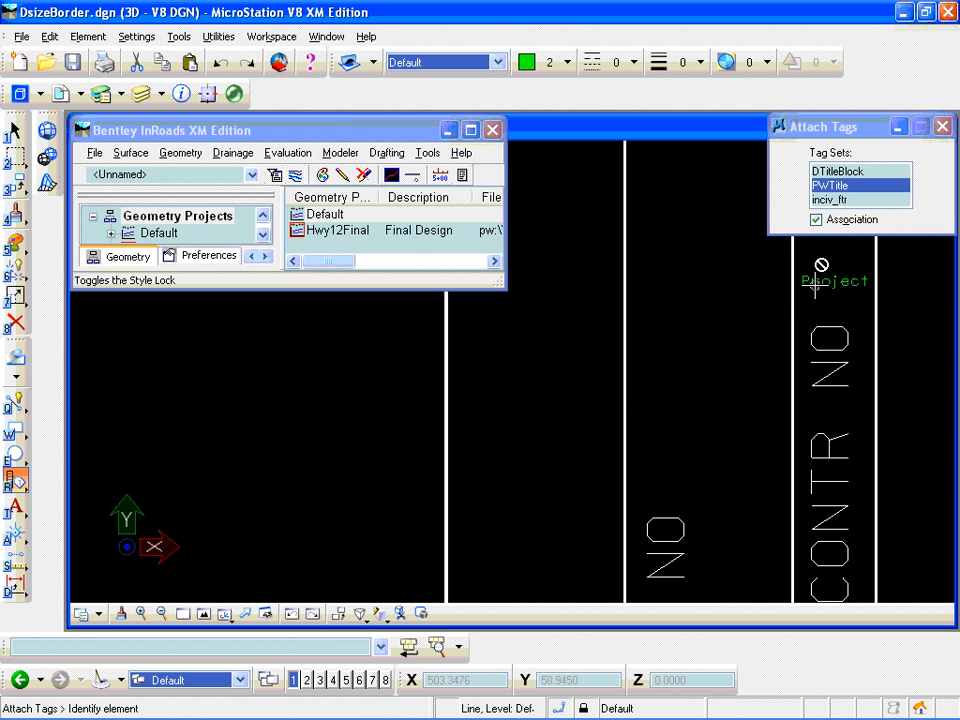
pyautogui.scroll(-6, 815, 285)
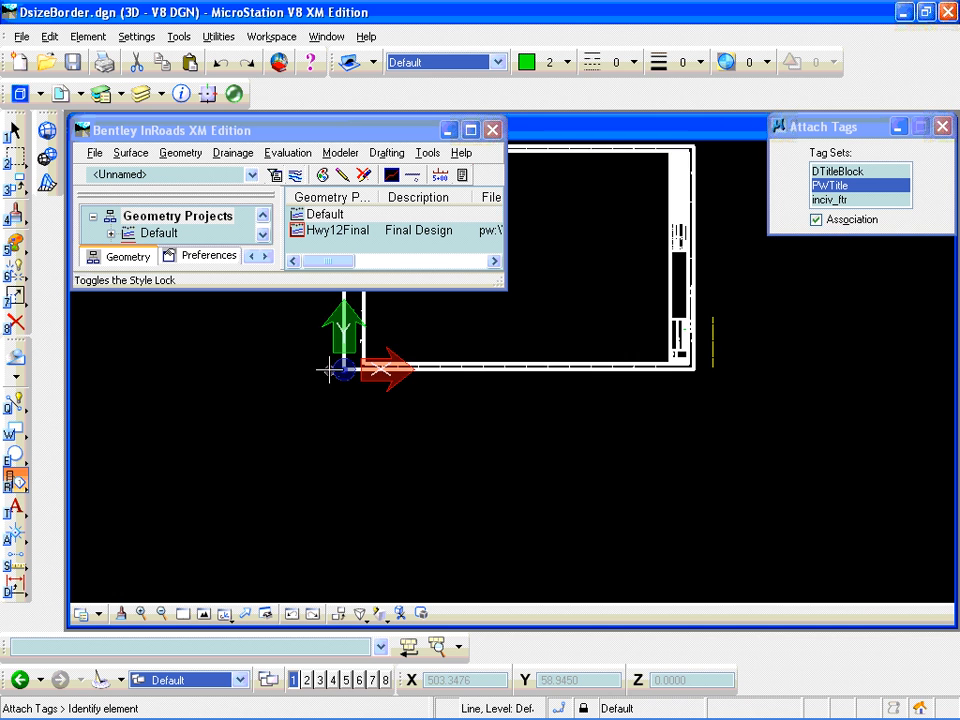
pyautogui.scroll(3, 340, 374)
pyautogui.scroll(-2, 338, 376)
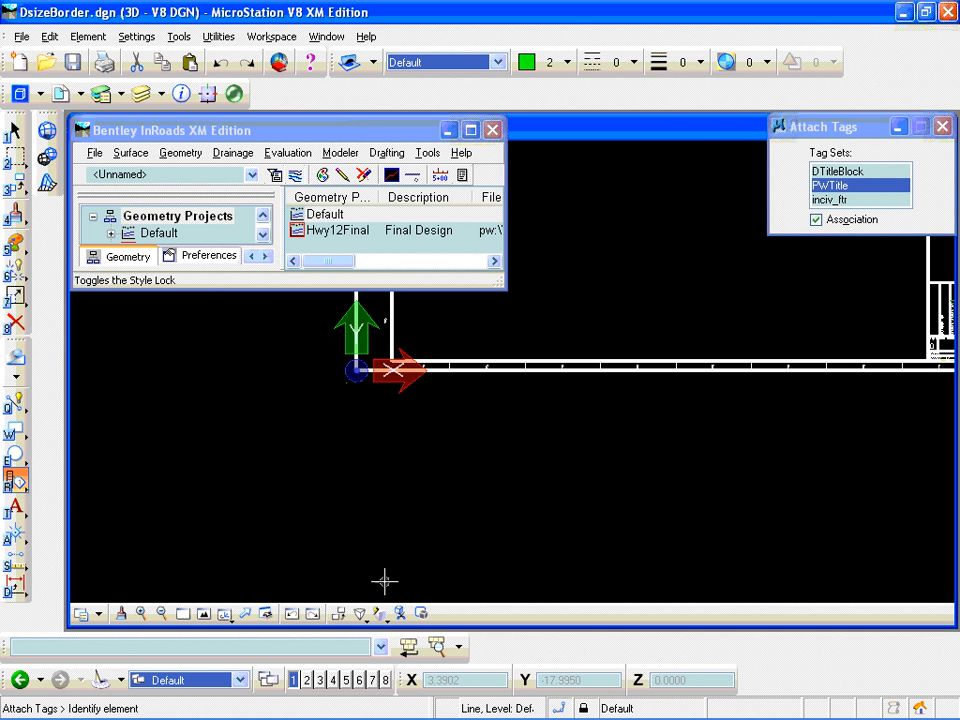
pyautogui.scroll(-2, 294, 430)
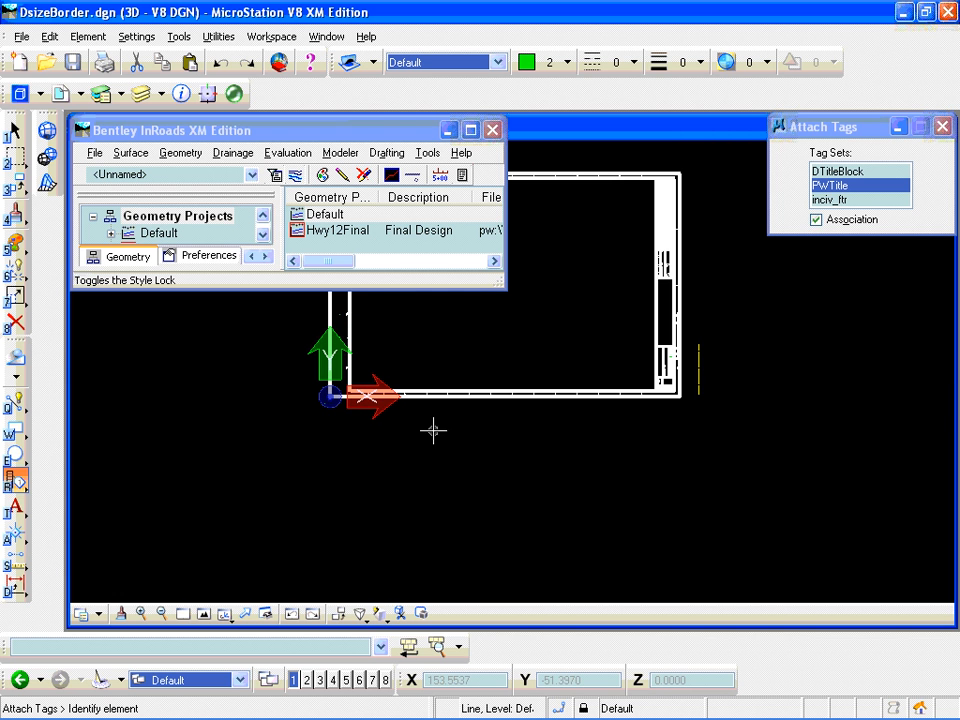
pyautogui.scroll(2, 675, 320)
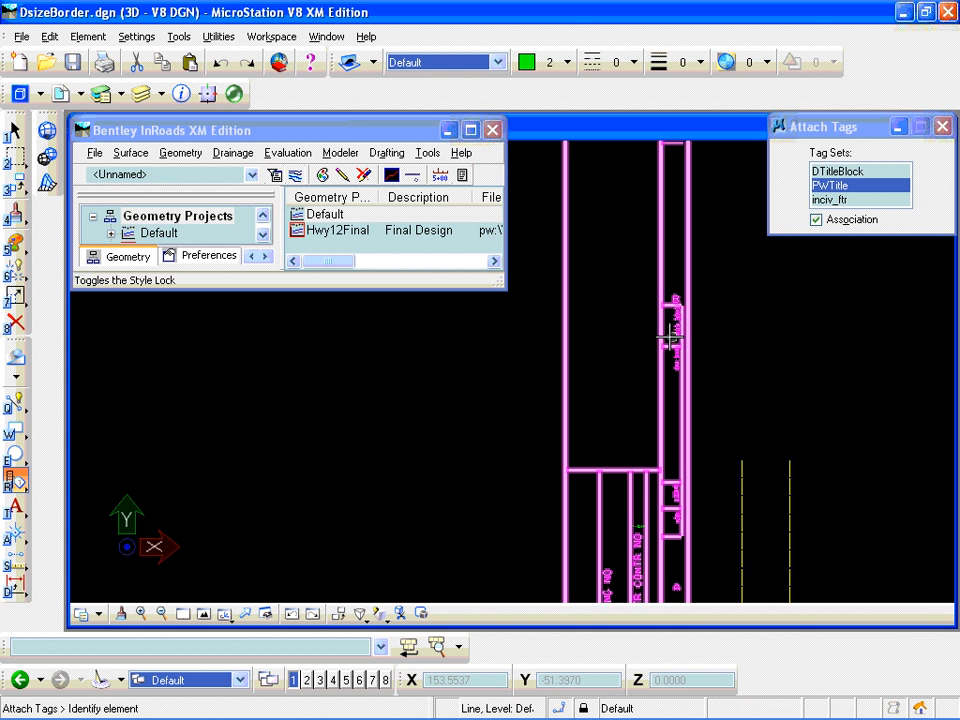
pyautogui.scroll(-3, 672, 330)
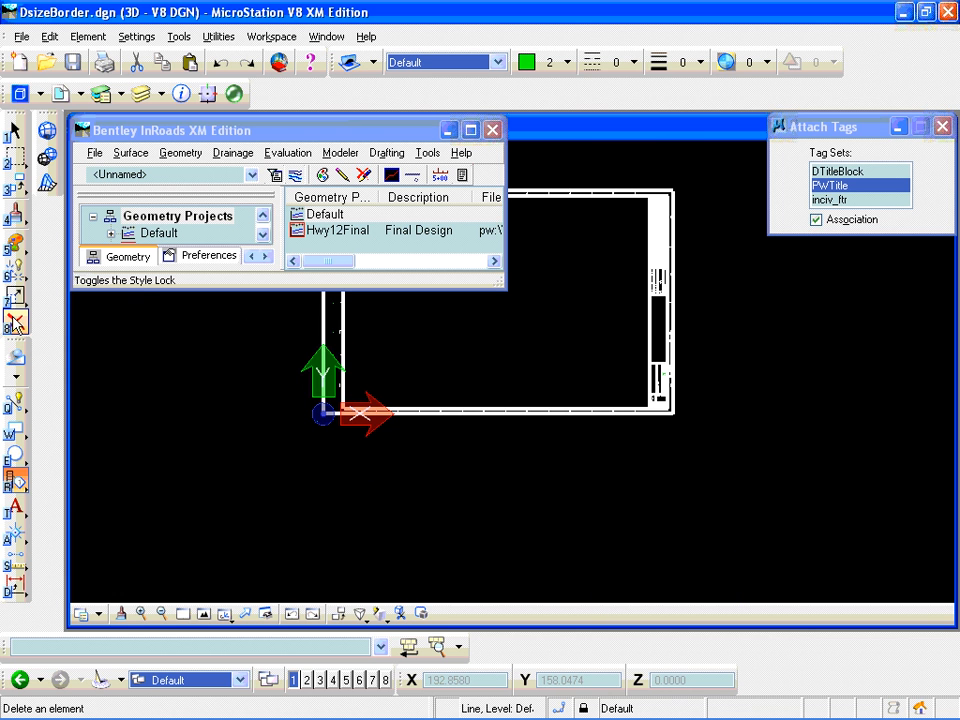
# Turn on the Graphic Group lock and delete the D-size border graphics
pyautogui.click(586, 708)
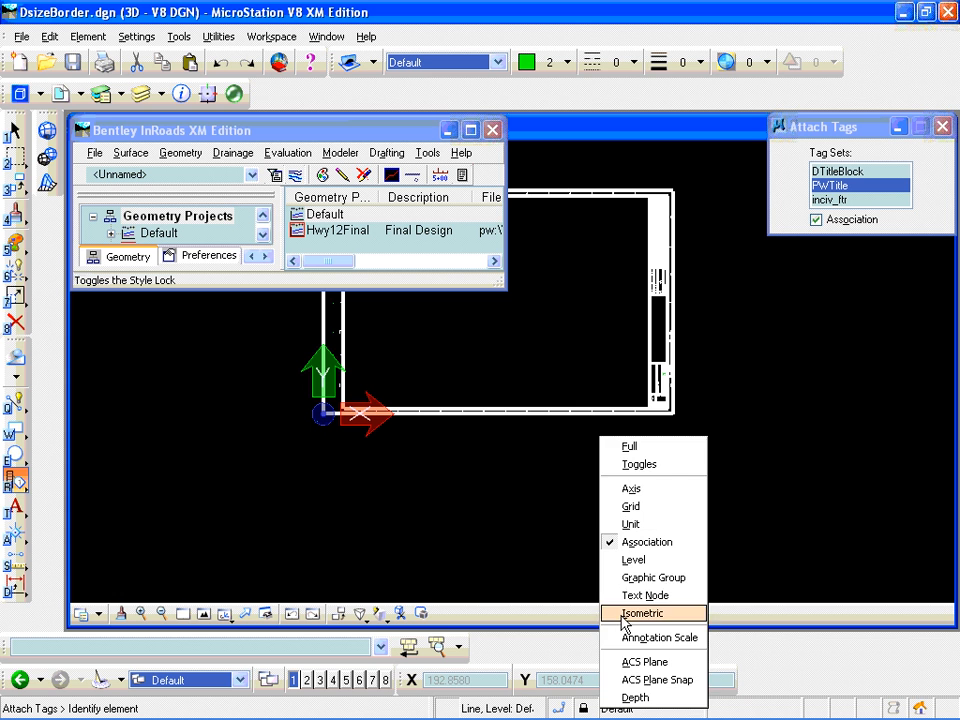
pyautogui.click(642, 574)
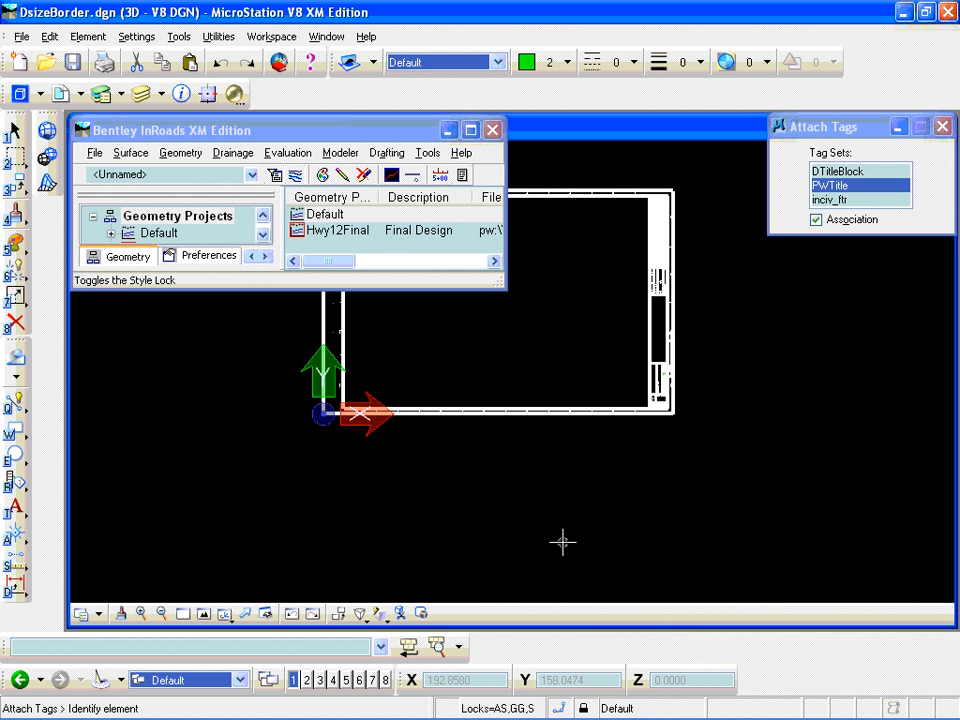
pyautogui.click(15, 321)
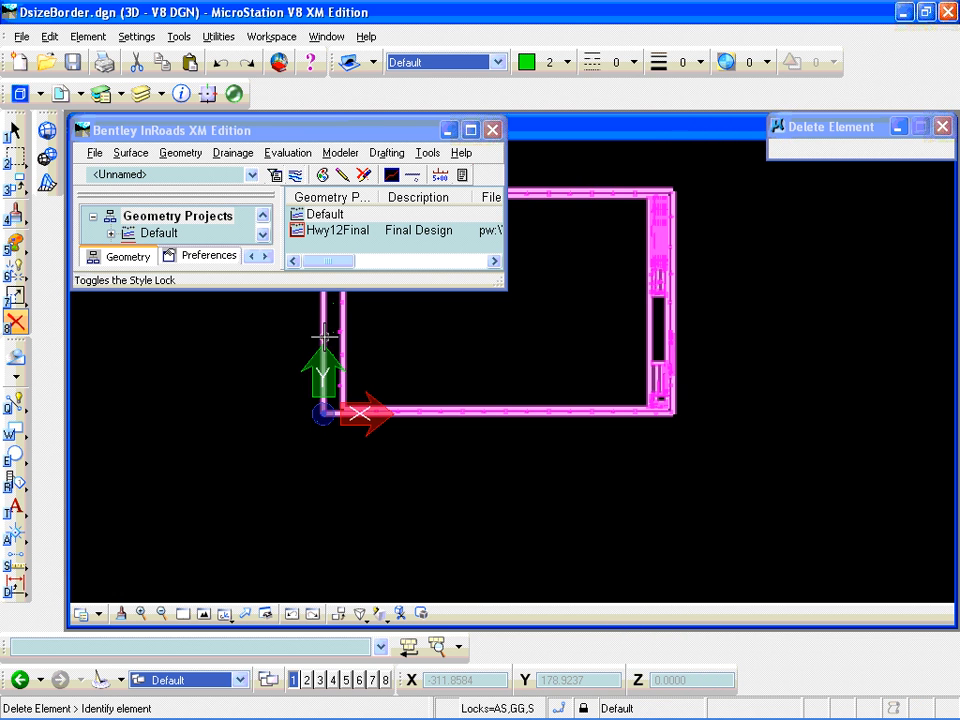
pyautogui.click(326, 337)
pyautogui.click(330, 334)
pyautogui.click(335, 331)
pyautogui.click(335, 331)
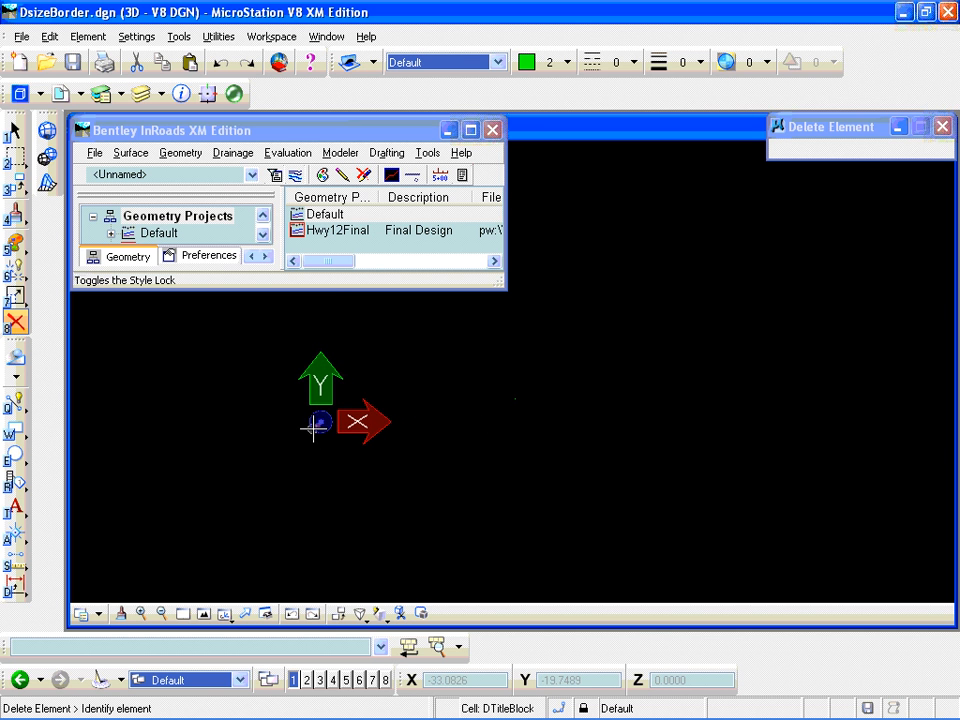
# Place a block fence with Inside mode around the active point and the Project tag
pyautogui.scroll(3, 313, 429)
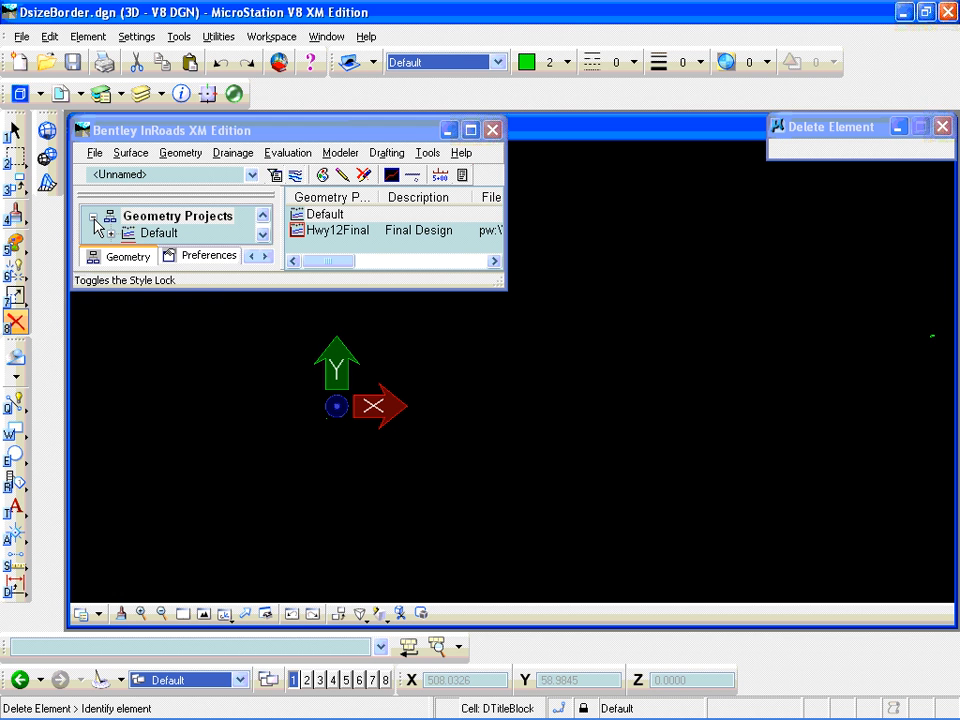
pyautogui.click(17, 162)
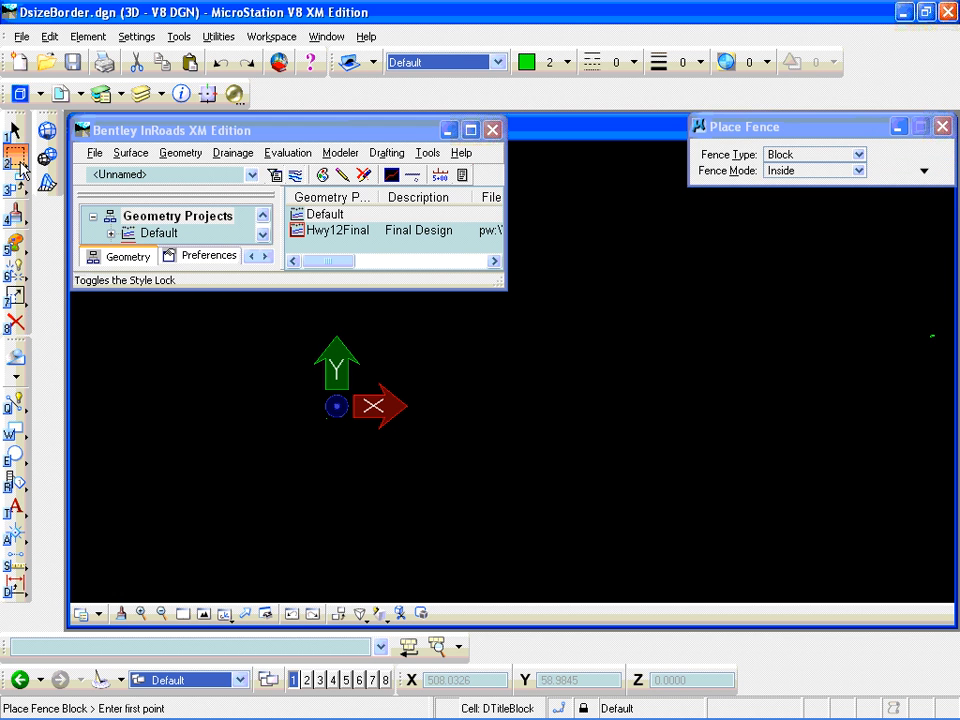
pyautogui.click(290, 307)
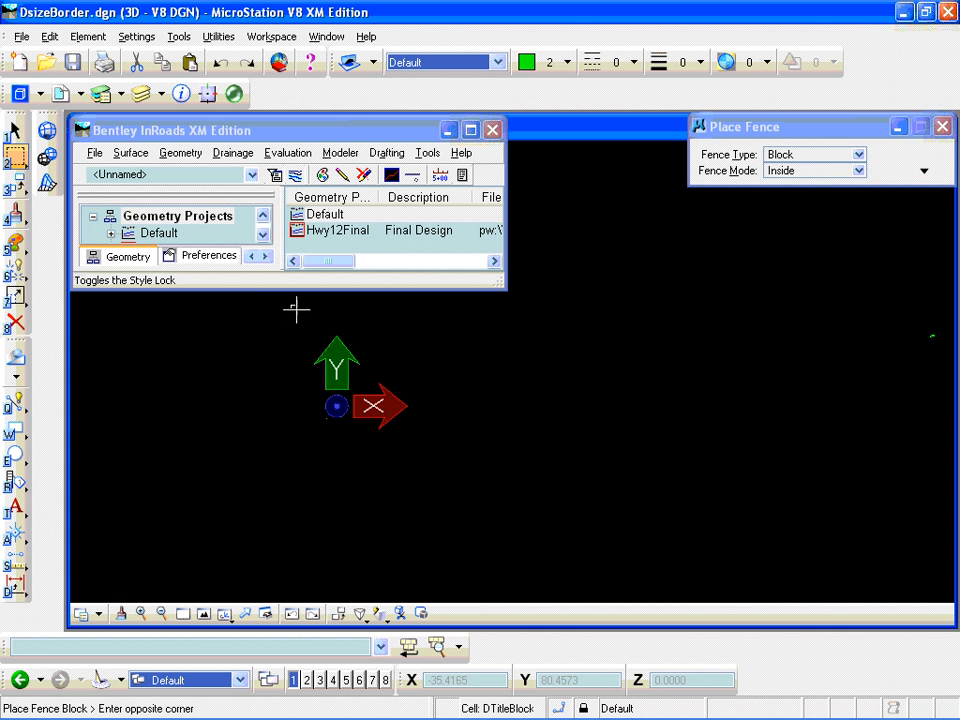
pyautogui.click(946, 460)
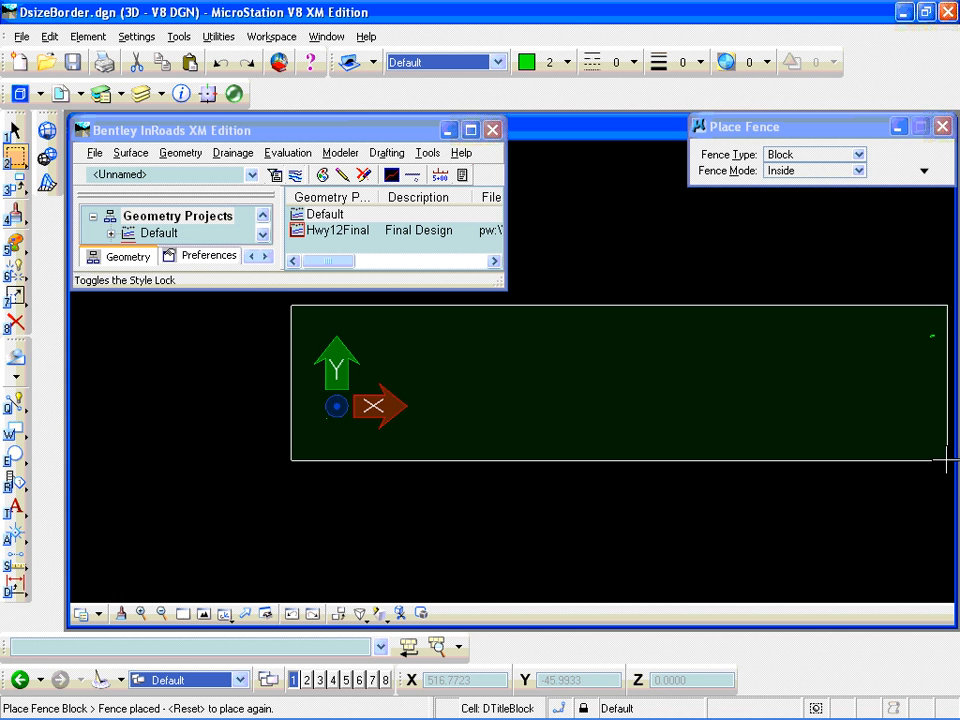
# Define the cell origin at the active point and create a cell named Project from the fenced elements with a key-in
pyautogui.click(22, 543)
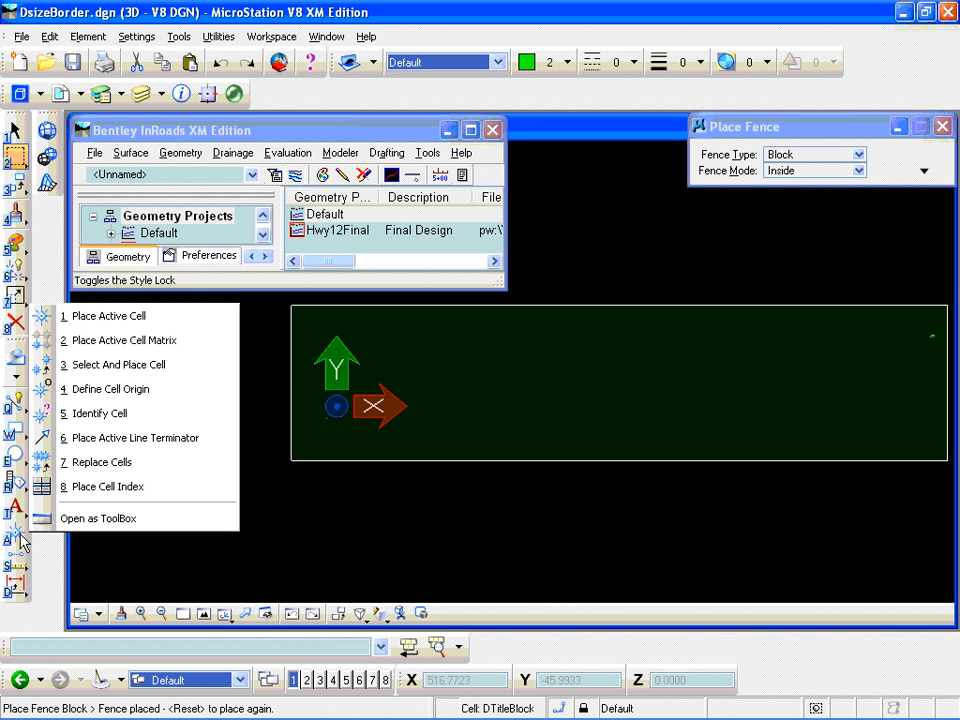
pyautogui.click(86, 389)
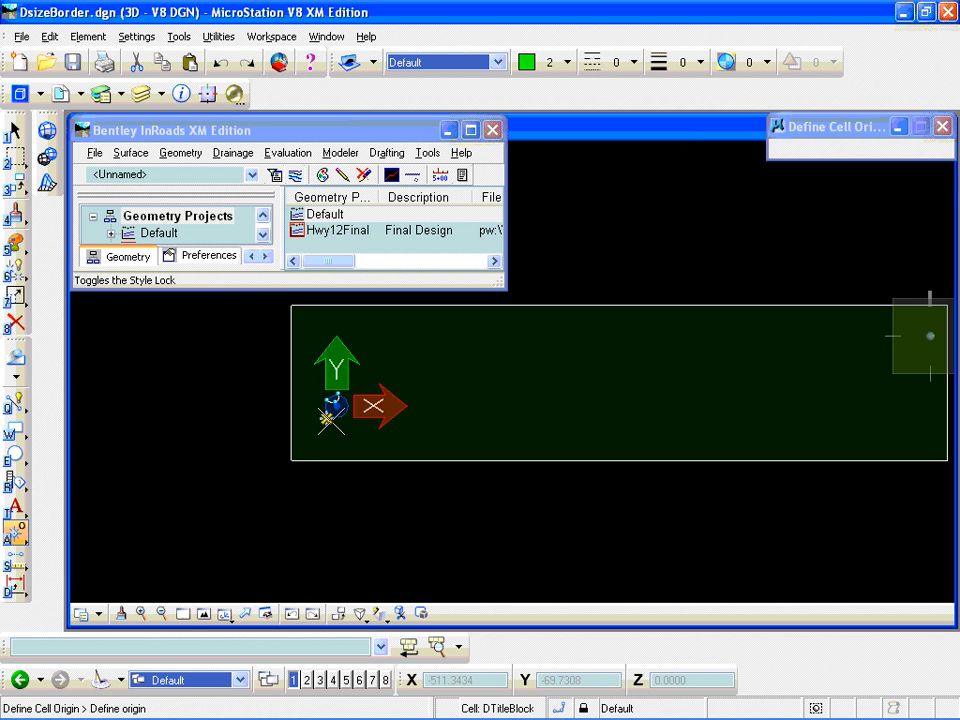
pyautogui.click(326, 418)
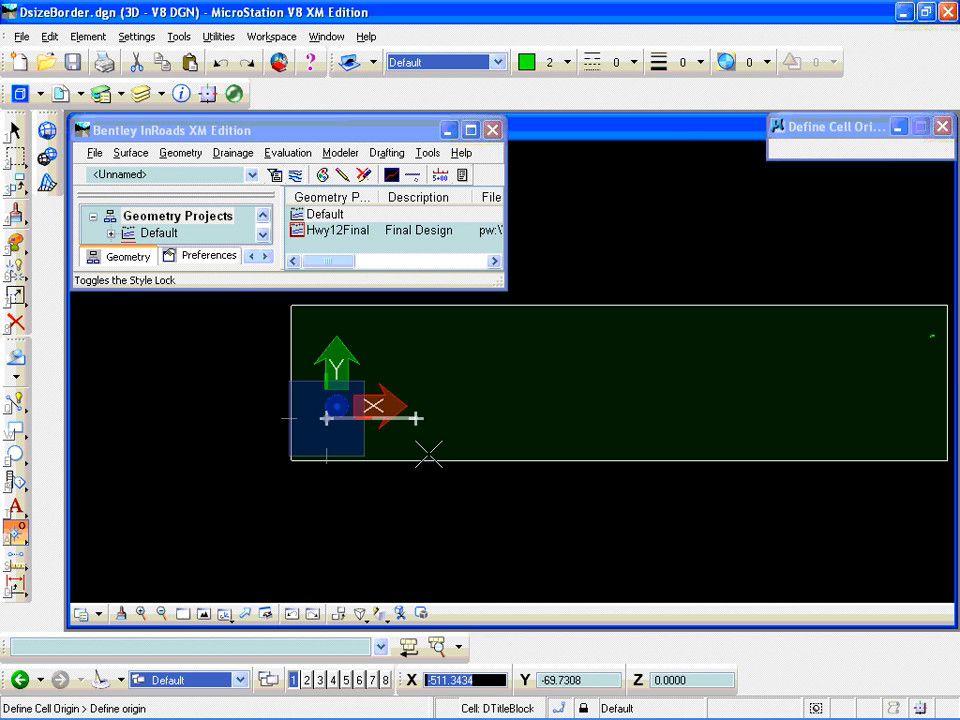
pyautogui.click(147, 652)
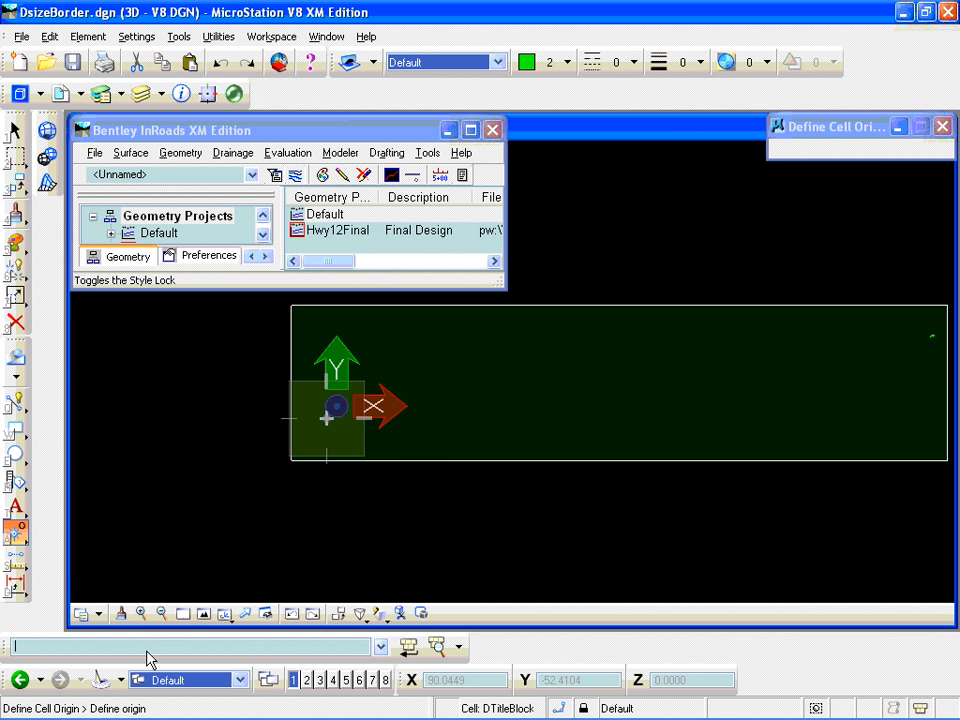
pyautogui.write('create cell Project')
pyautogui.press('Return')
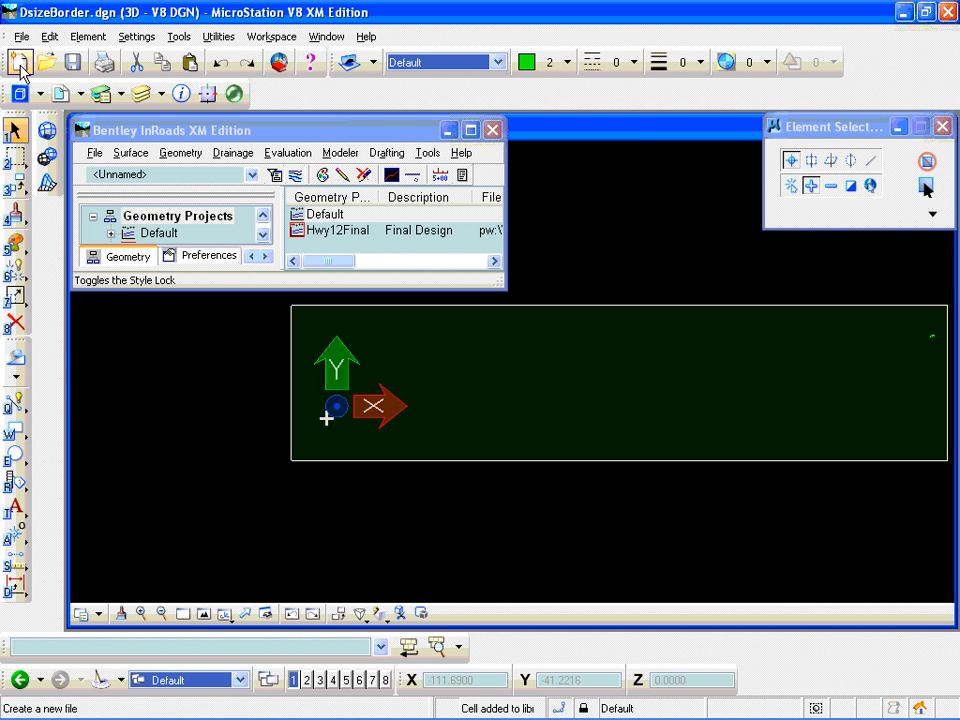
# Review the tag sets defined in the border file and close the tag set definitions
pyautogui.click(130, 40)
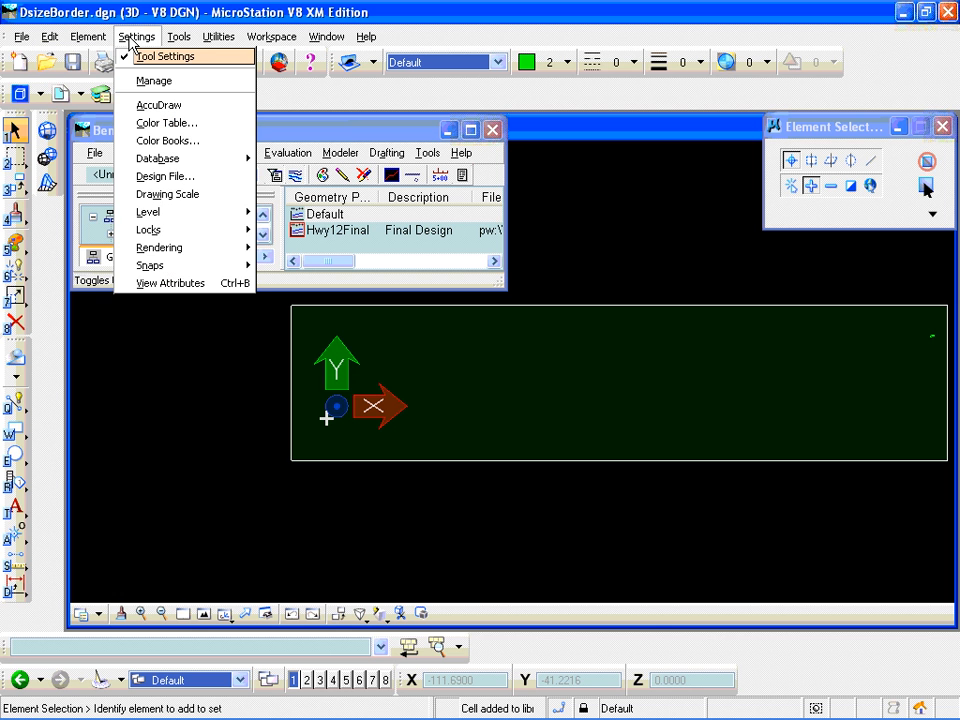
pyautogui.moveTo(88, 36)
pyautogui.moveTo(100, 170)
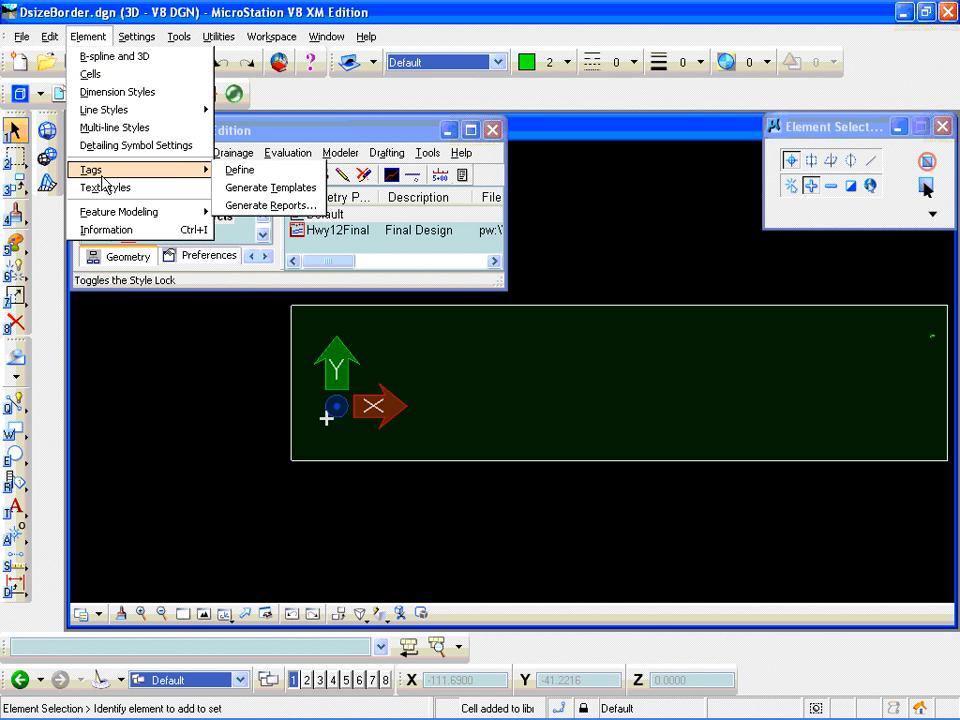
pyautogui.click(236, 172)
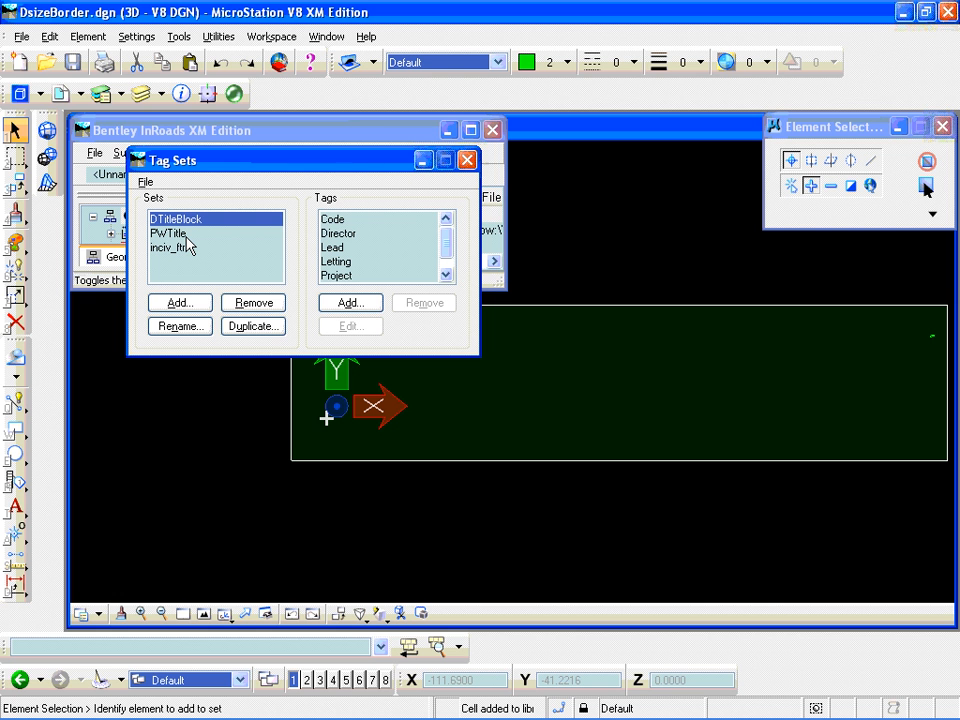
pyautogui.click(467, 160)
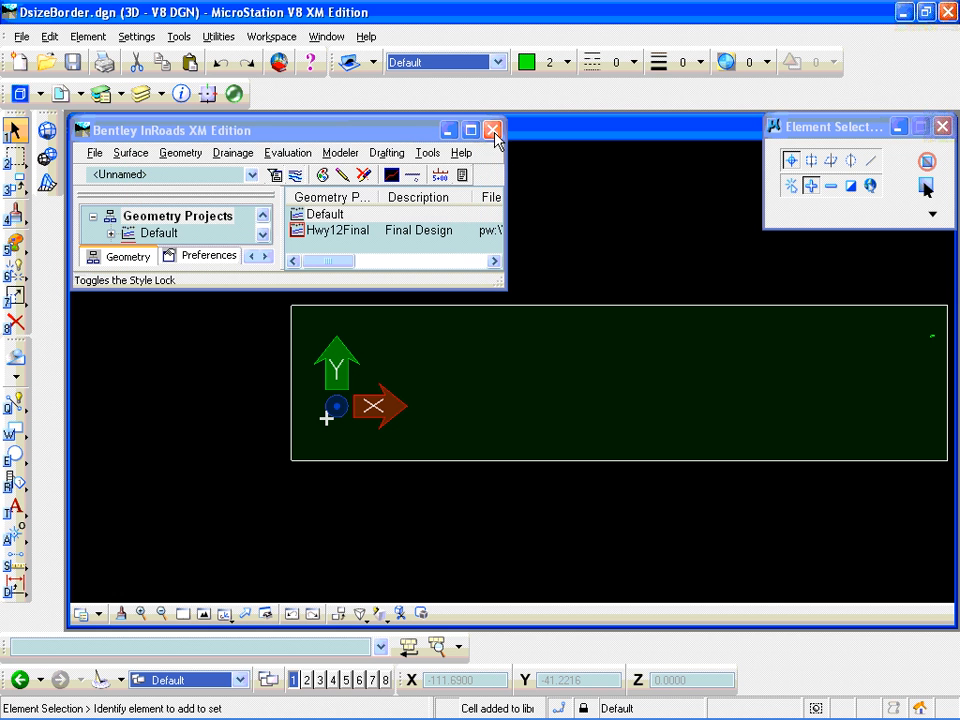
# Open survey.dgn from the Hwy12 folder, listing documents of all applications
pyautogui.click(20, 37)
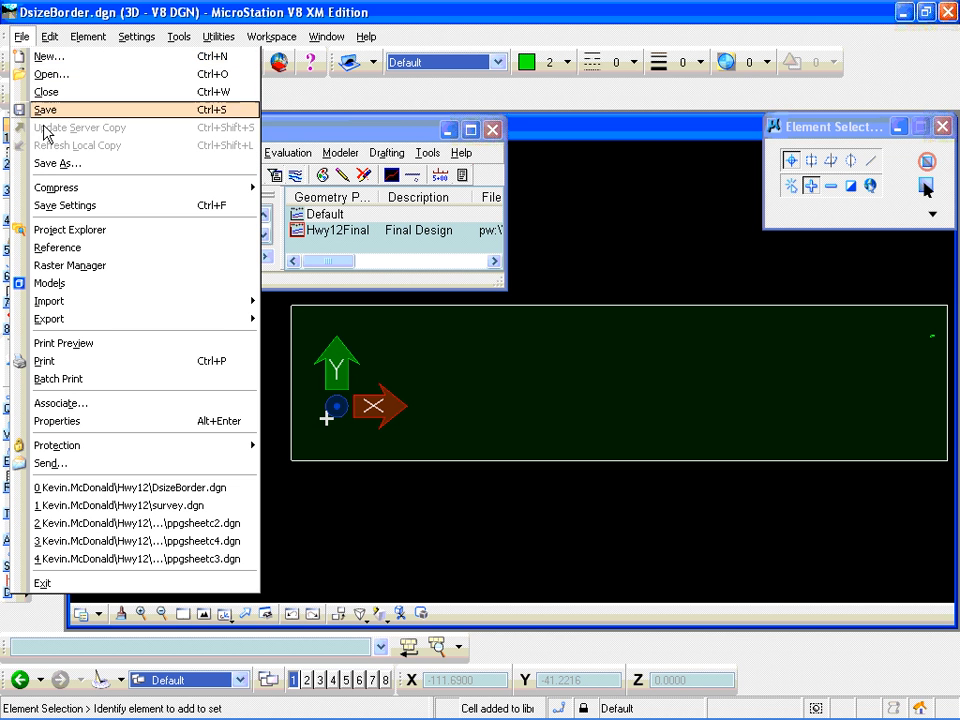
pyautogui.click(60, 74)
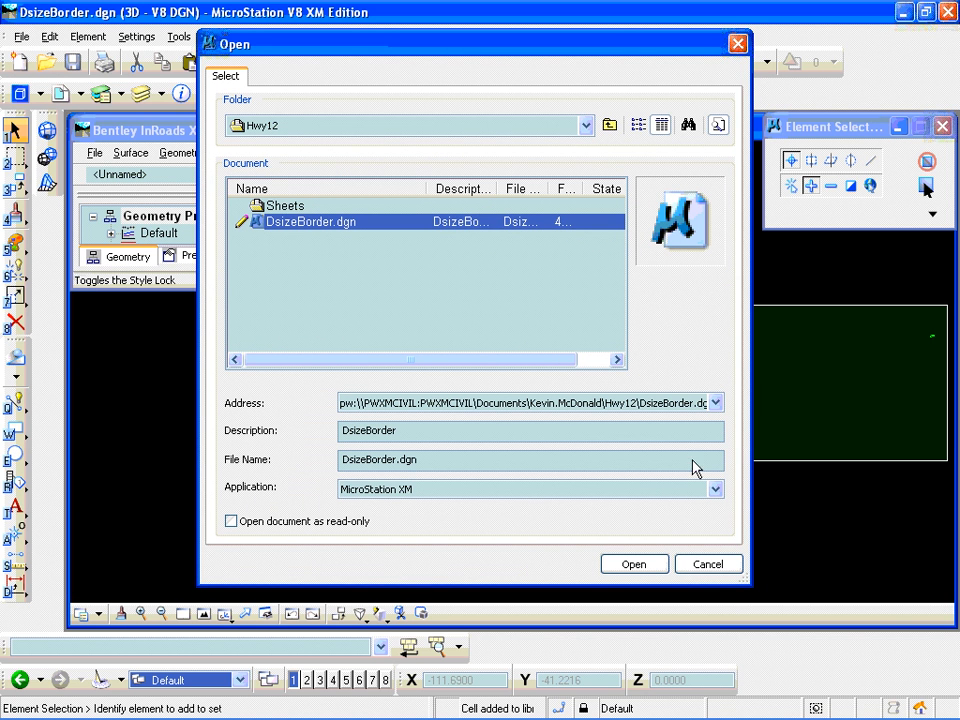
pyautogui.click(719, 497)
pyautogui.moveTo(718, 306); pyautogui.dragTo(696, 182)
pyautogui.click(453, 120)
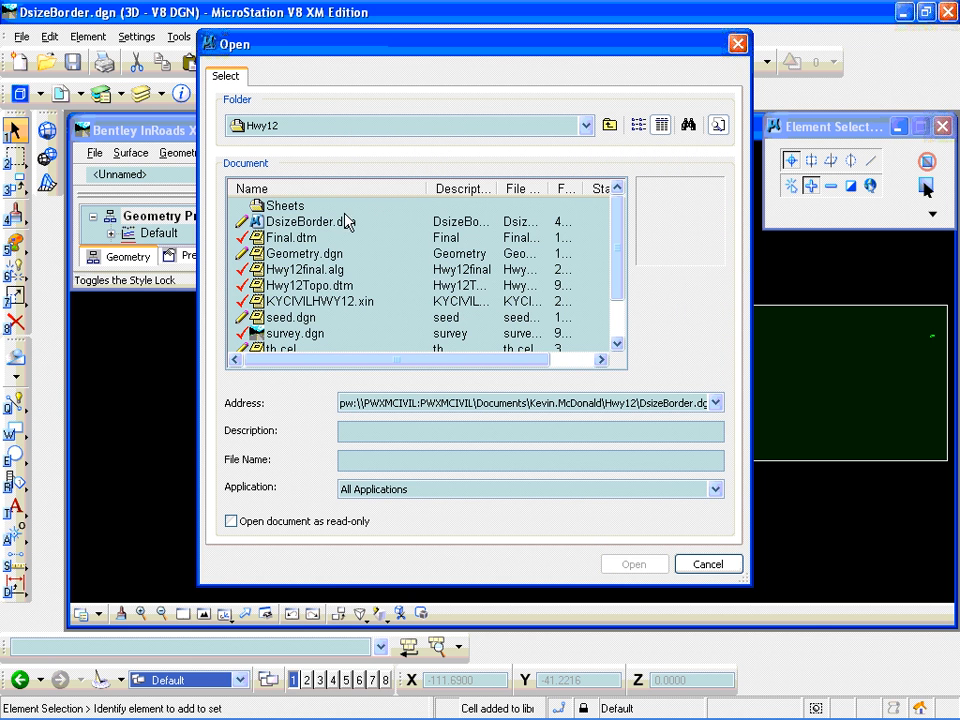
pyautogui.click(270, 334)
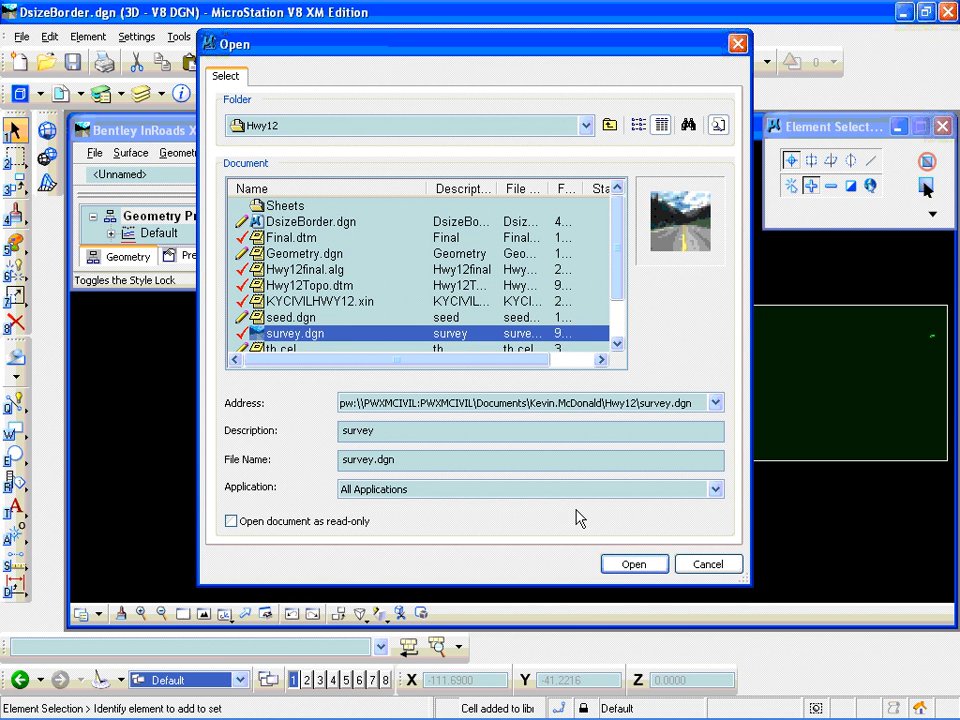
pyautogui.click(618, 565)
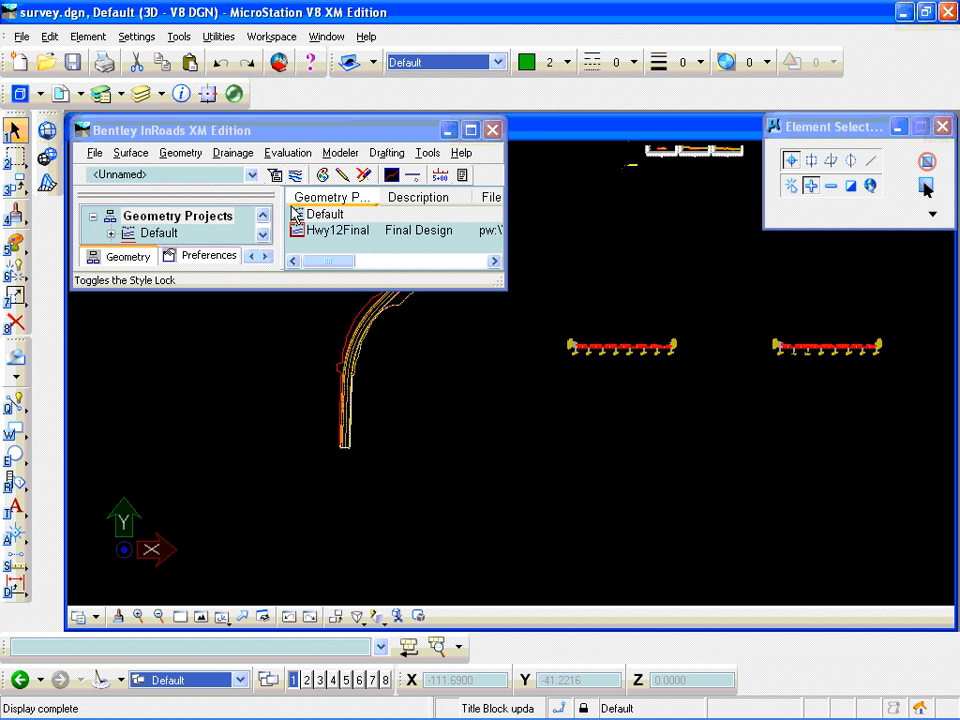
# Switch to ProjectWise Administrator and paste a copy of the Base environment into the PWXMCIVIL datasource's Environments
pyautogui.hotkey('alt', 'Tab')
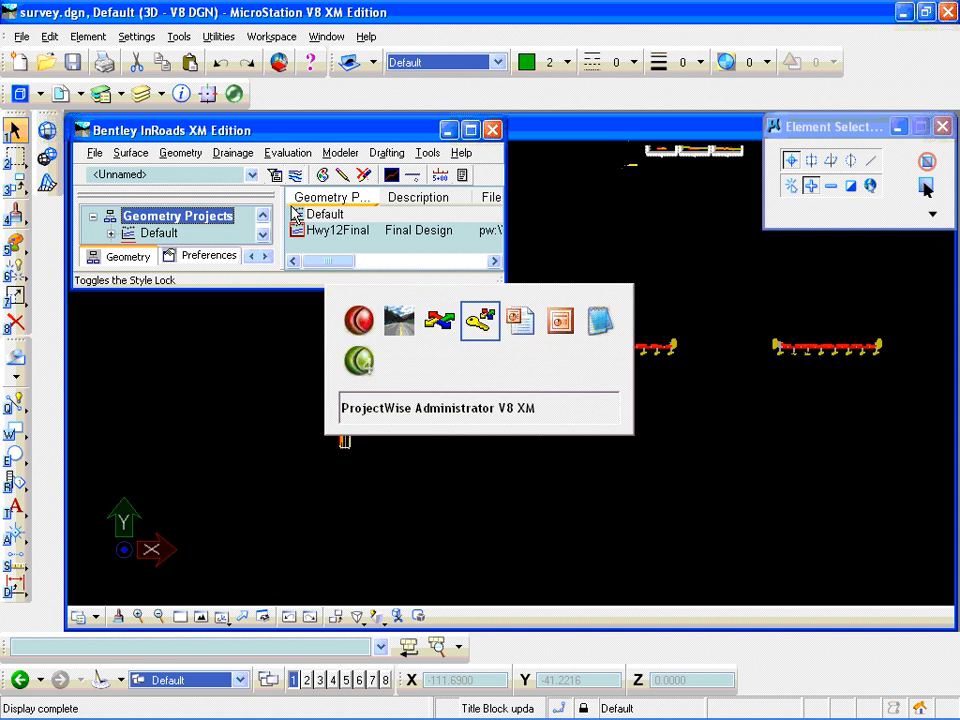
pyautogui.hotkey('alt', 'Tab')
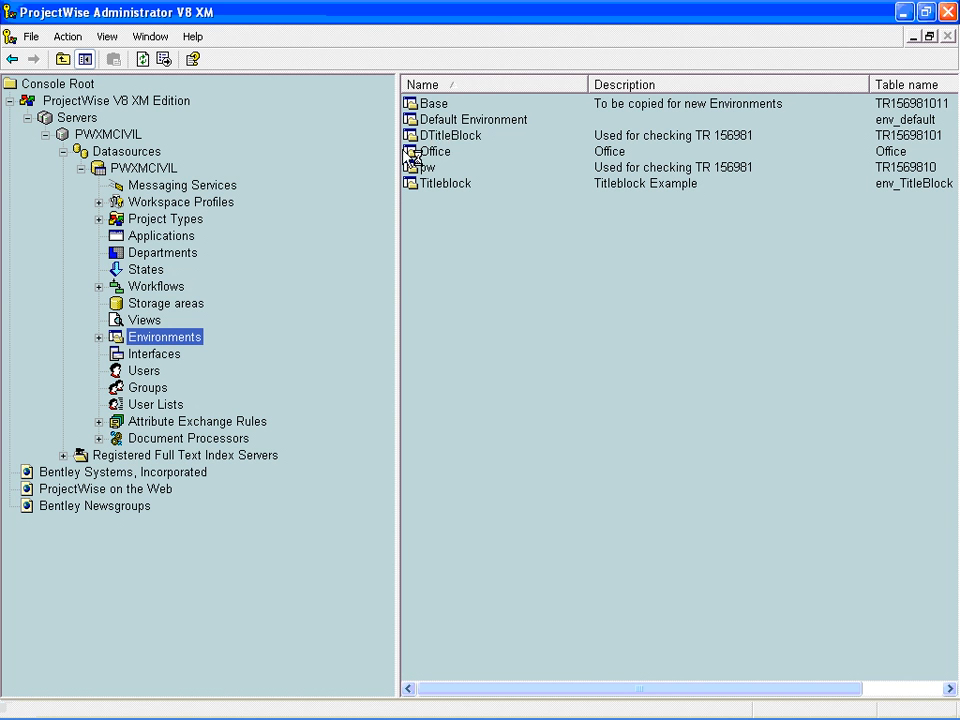
pyautogui.click(98, 337)
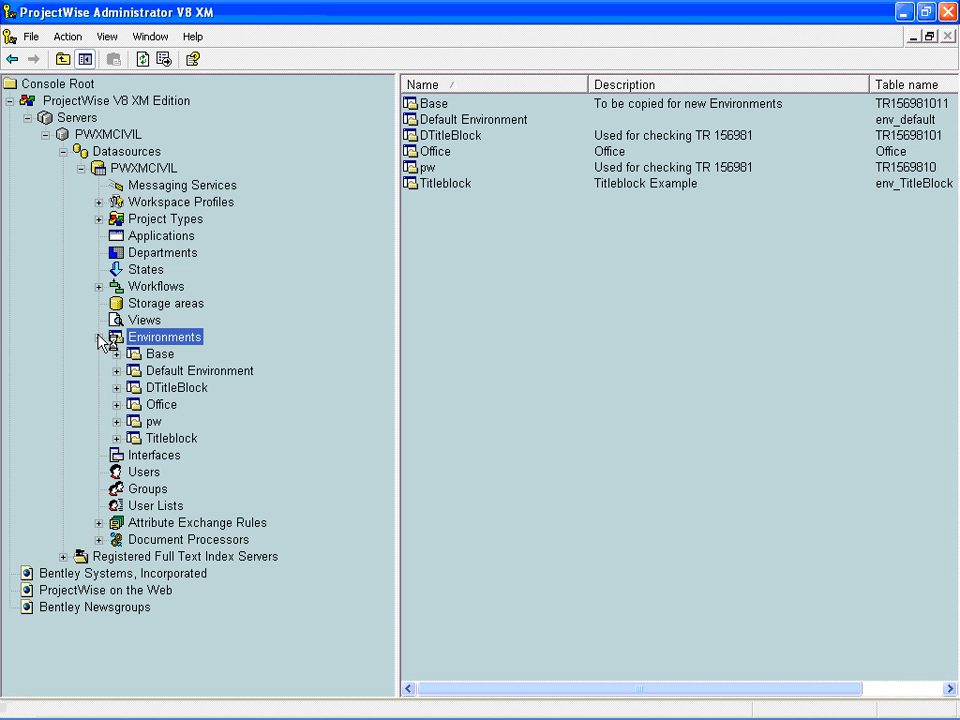
pyautogui.rightClick(436, 113)
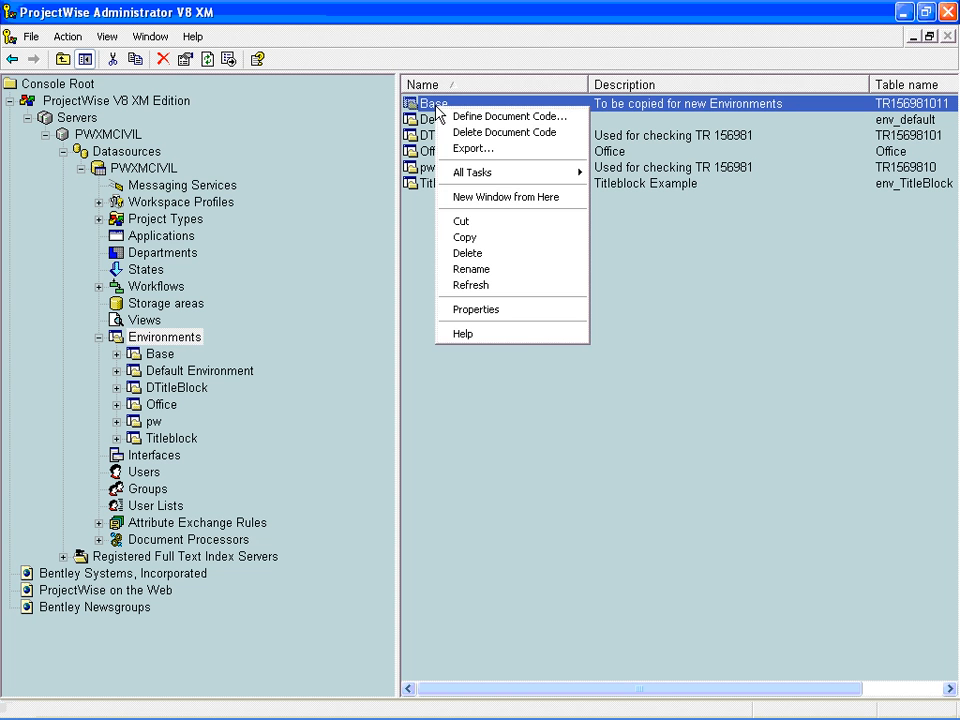
pyautogui.click(465, 237)
pyautogui.rightClick(459, 243)
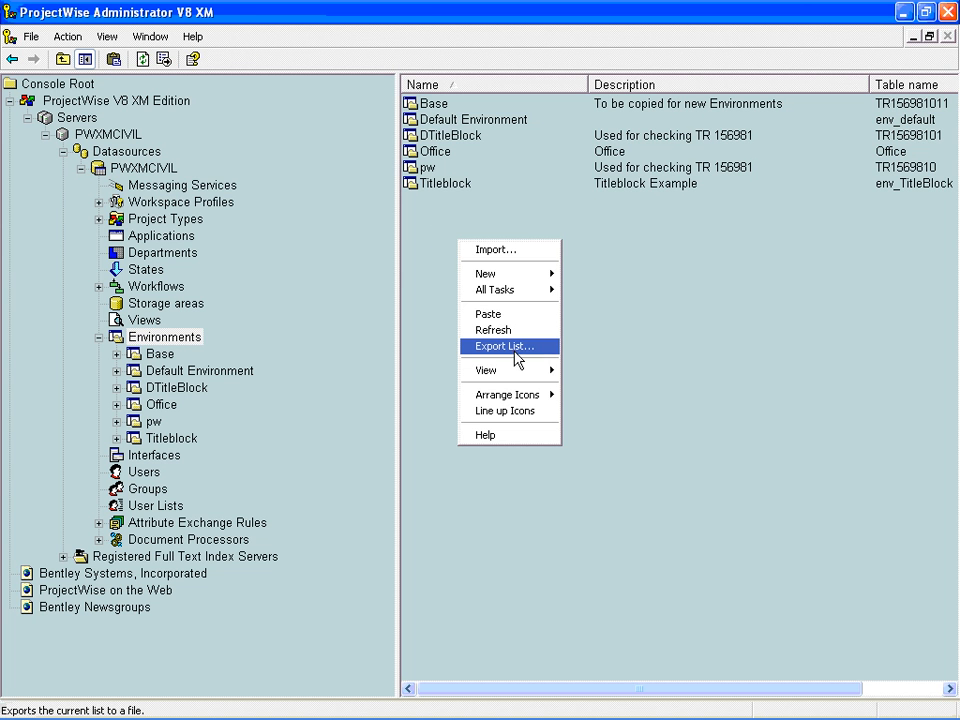
pyautogui.click(495, 314)
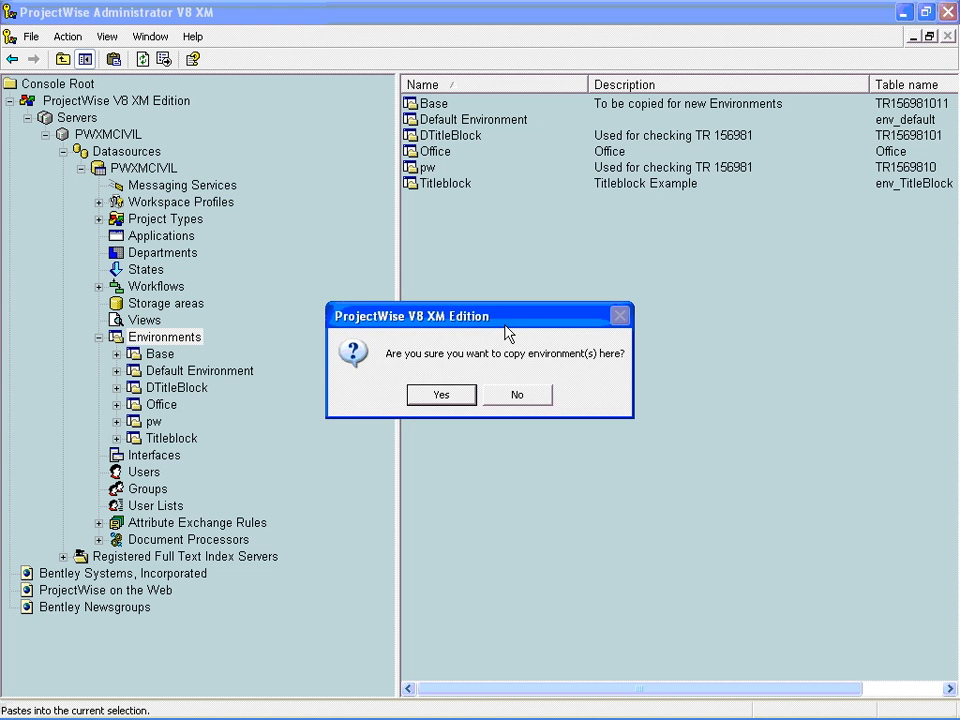
pyautogui.click(465, 396)
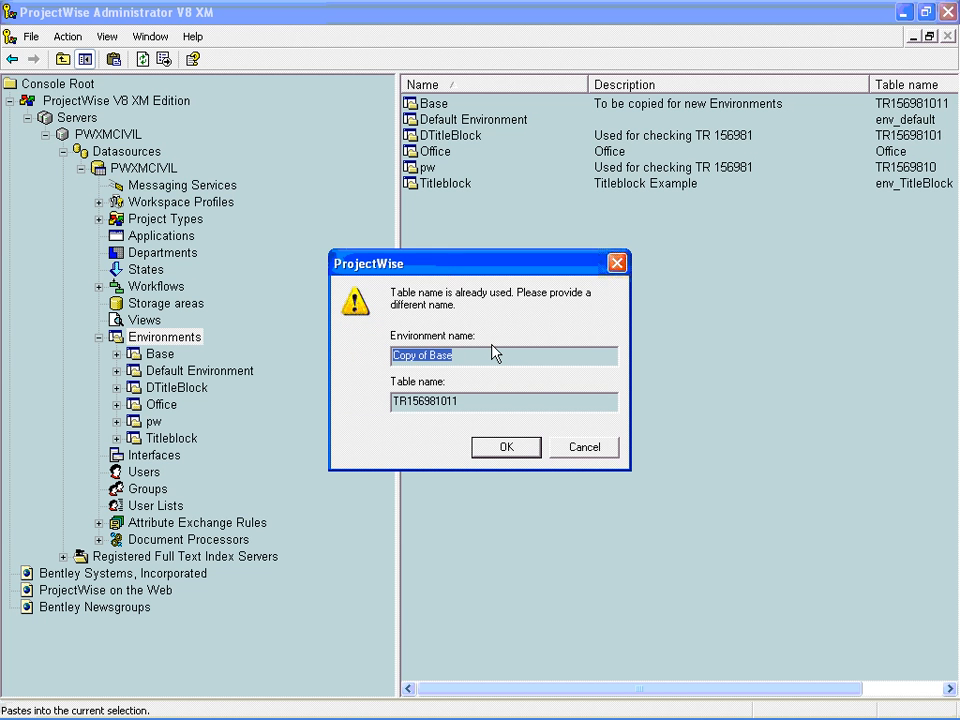
pyautogui.write('PW')
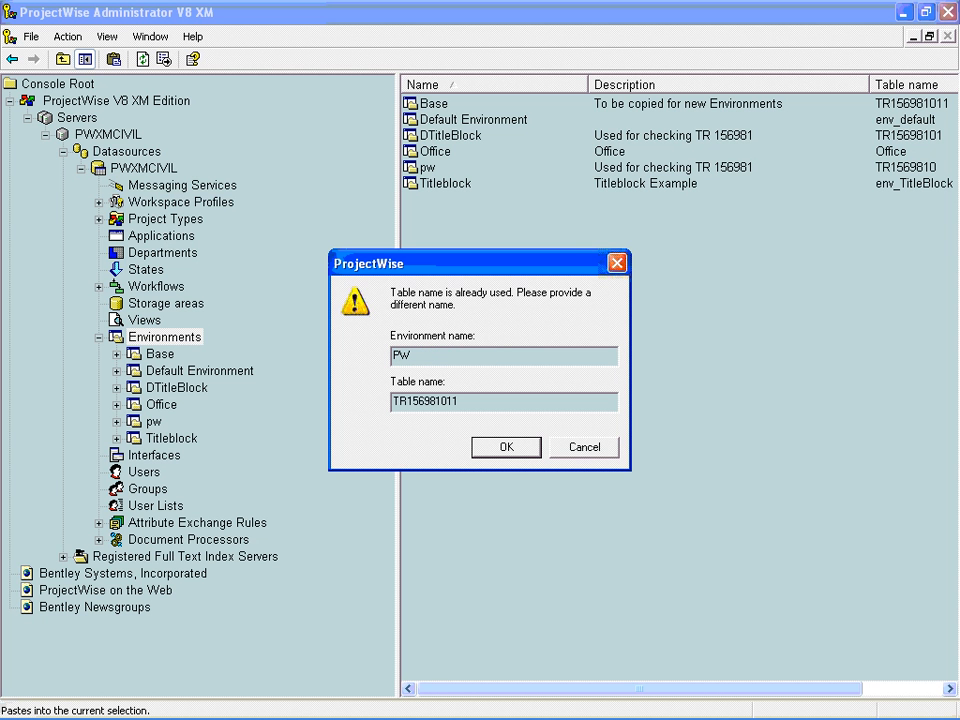
pyautogui.write('Title')
pyautogui.press('Tab')
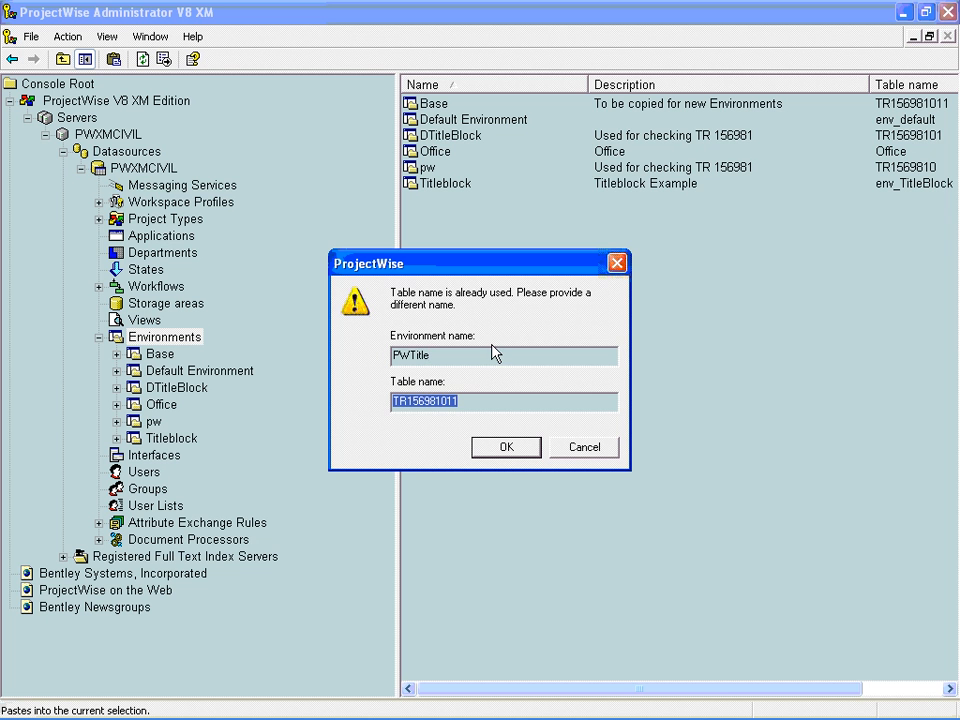
pyautogui.click(467, 400)
pyautogui.write('1')
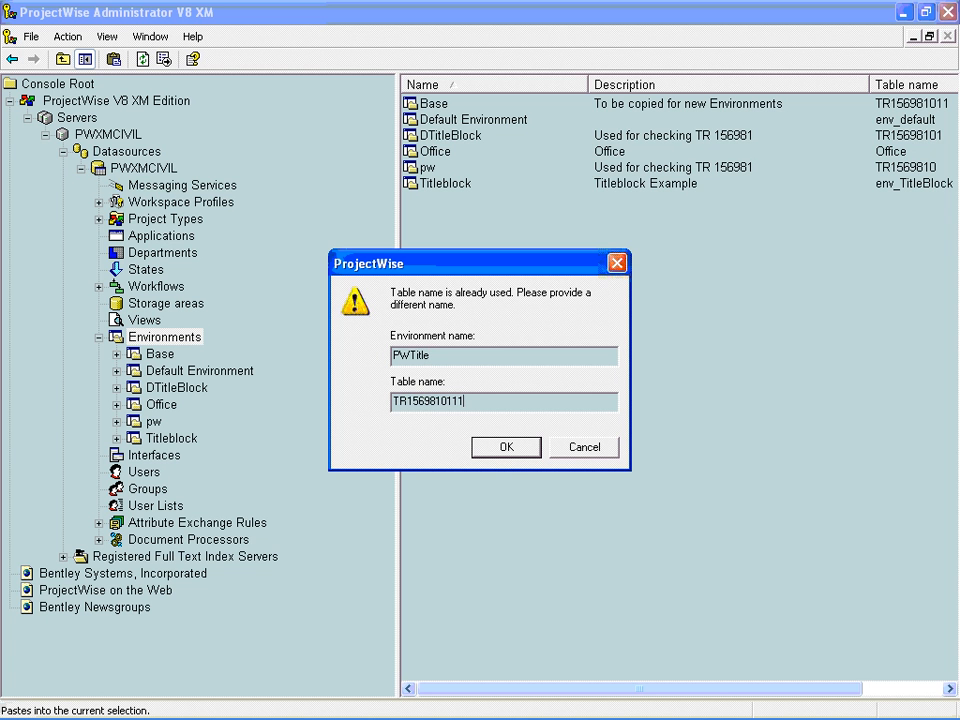
pyautogui.click(499, 447)
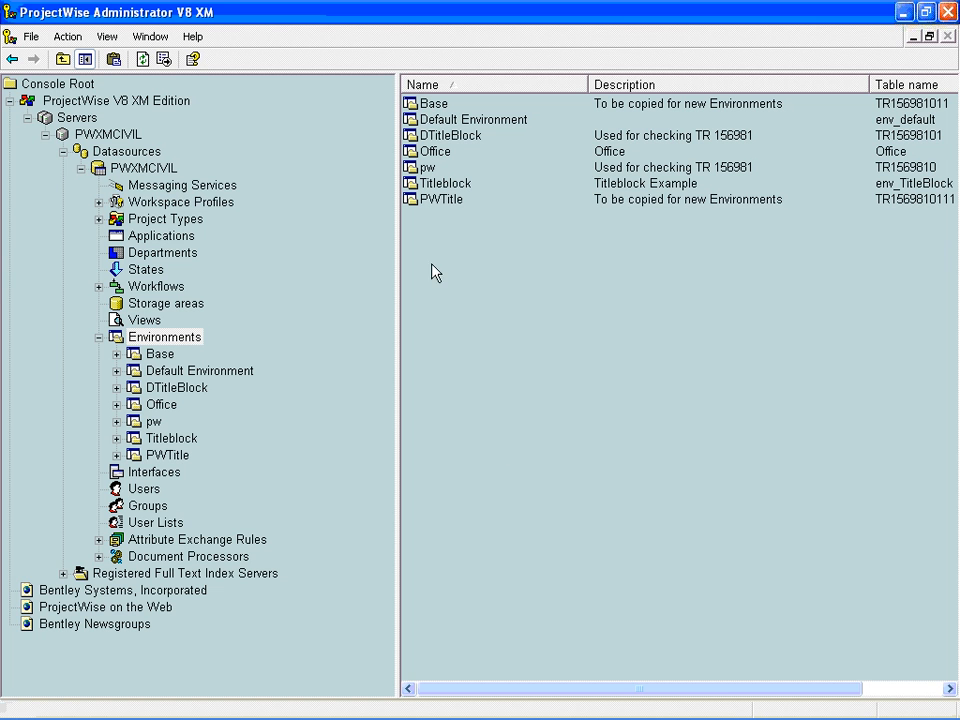
# Start a new attribute in the PWTitle environment and name it Project
pyautogui.click(439, 202)
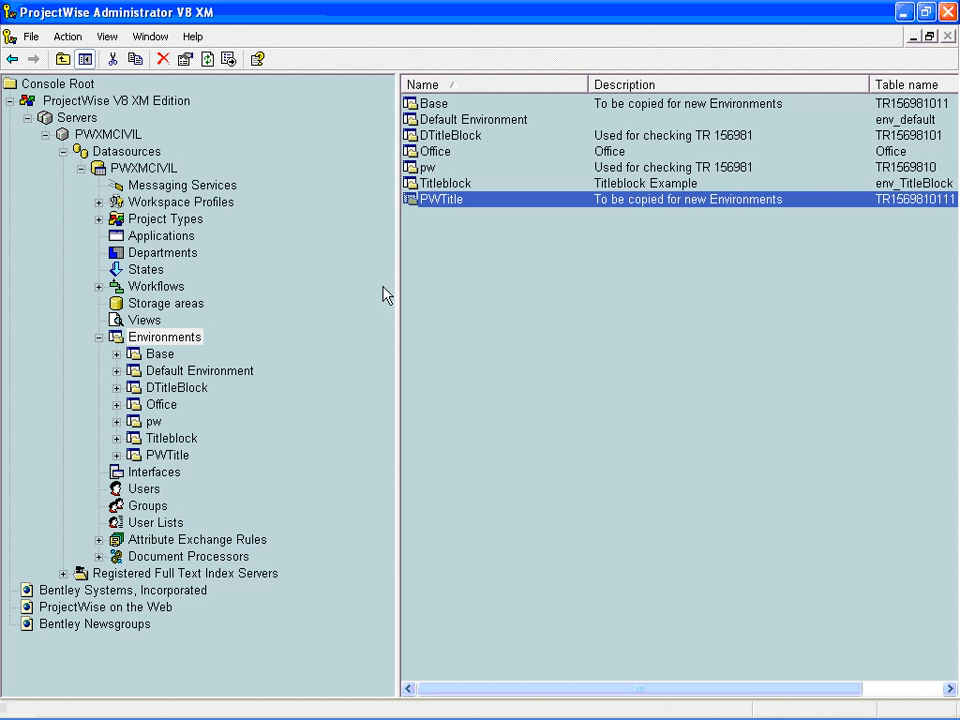
pyautogui.click(117, 455)
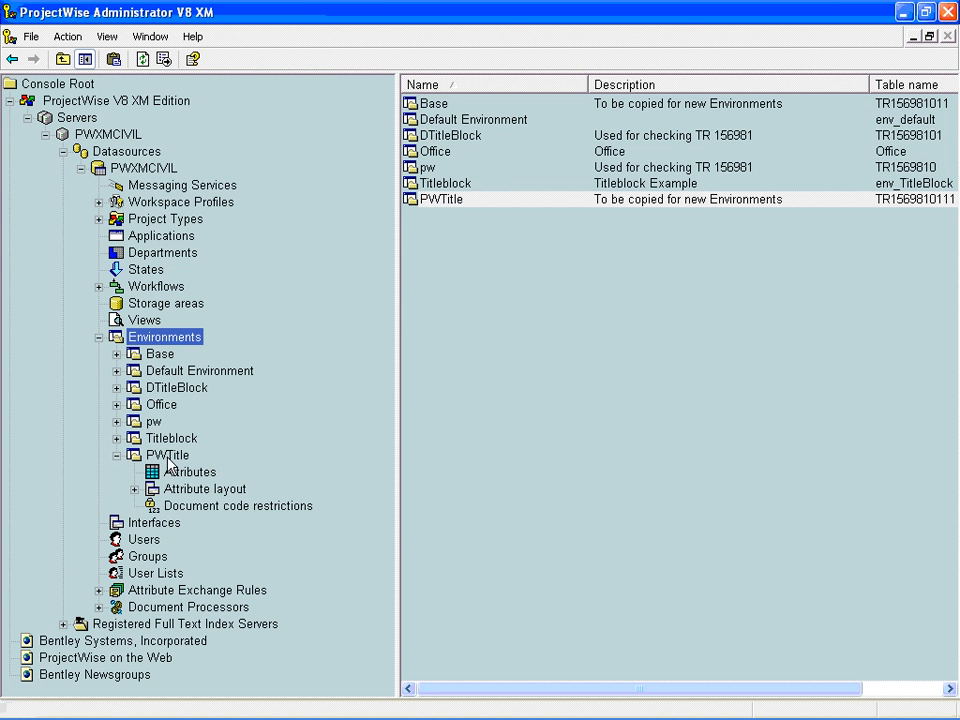
pyautogui.click(186, 472)
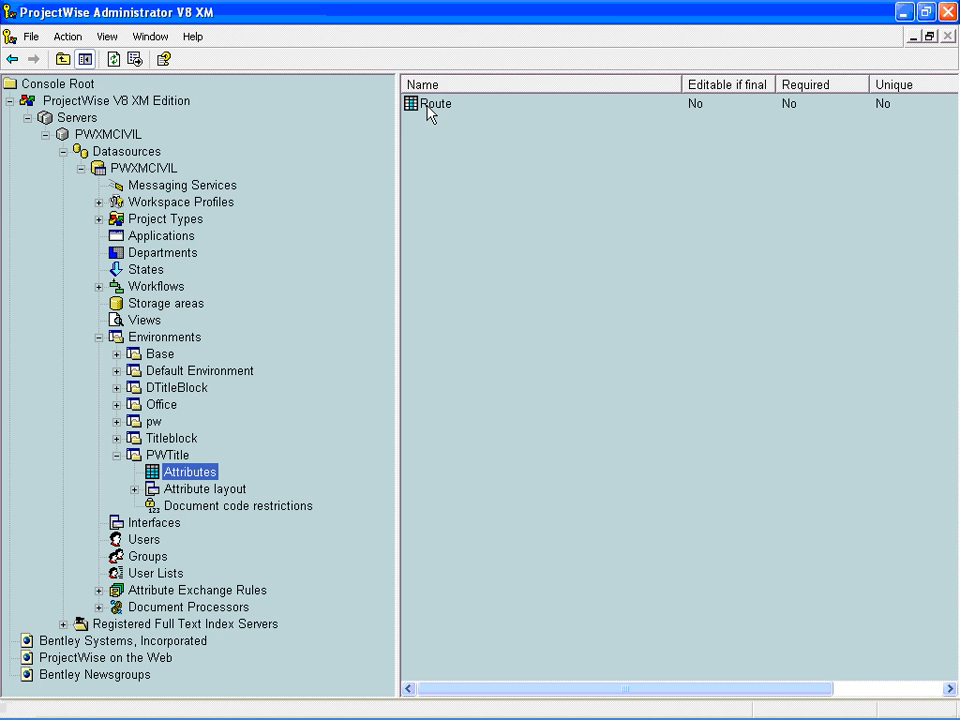
pyautogui.rightClick(427, 133)
pyautogui.moveTo(444, 143)
pyautogui.click(556, 139)
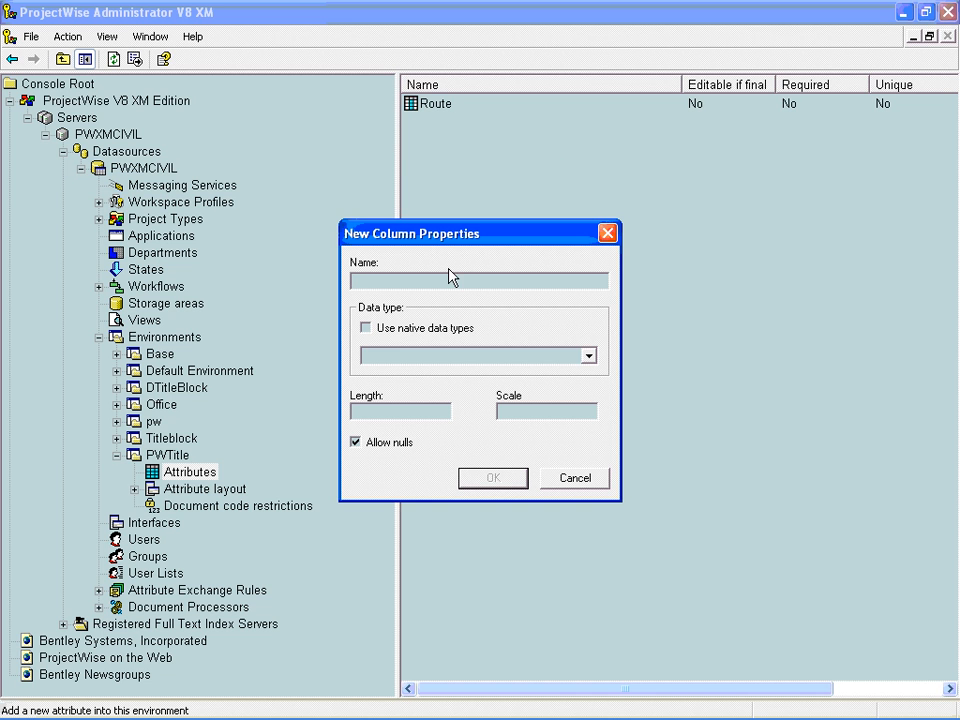
pyautogui.write('Project')
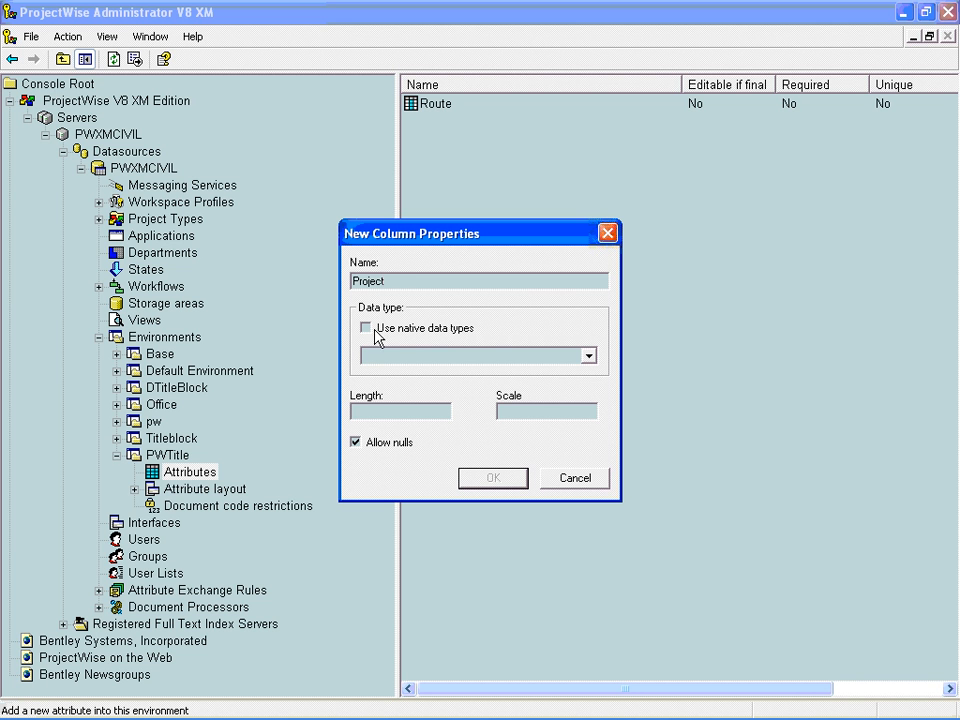
# Set the Project attribute's data type to CHAR with a length of 32 and create it
pyautogui.click(430, 356)
pyautogui.click(407, 387)
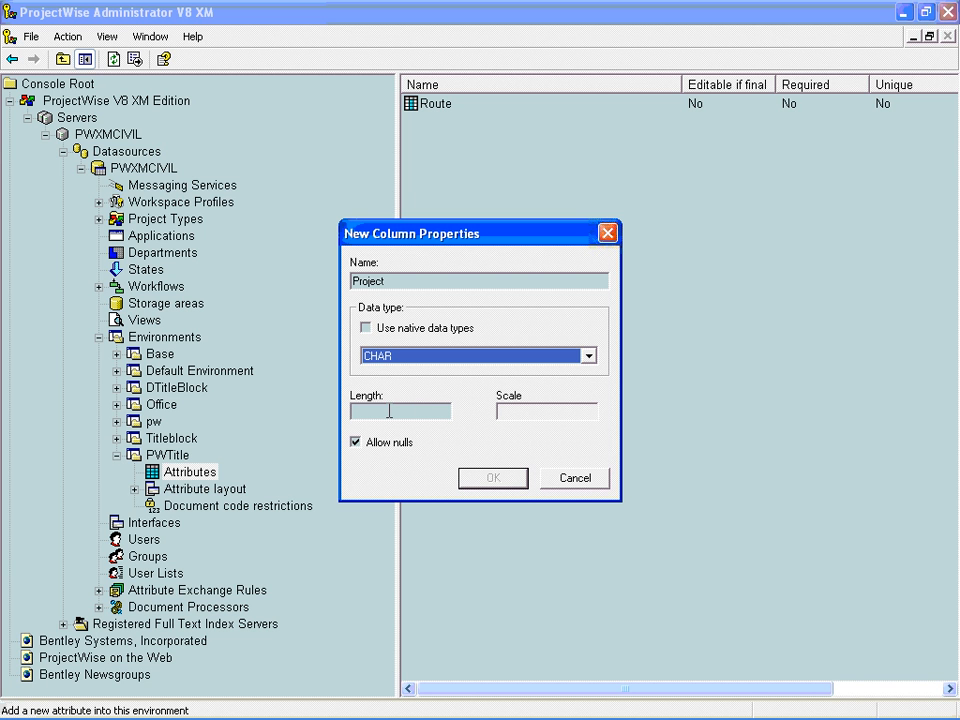
pyautogui.click(389, 411)
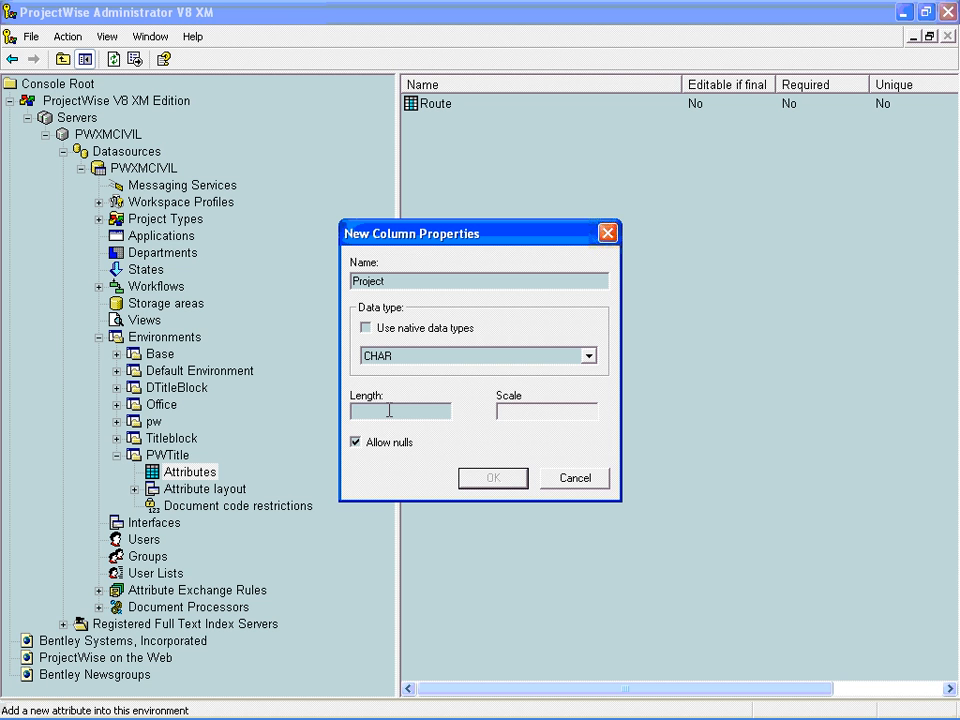
pyautogui.write('32')
pyautogui.press('Tab')
pyautogui.click(491, 484)
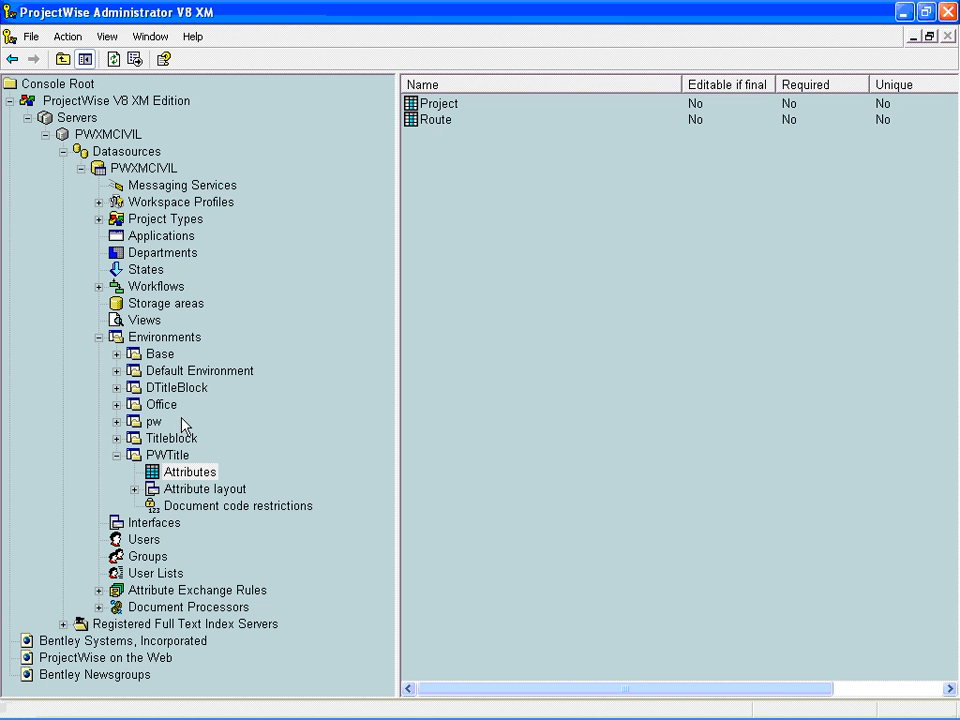
# Add the Project attribute to the 'Attributes' tab of PWTitle's Default attribute layout and widen its field to about 117 units
pyautogui.click(135, 489)
pyautogui.click(168, 490)
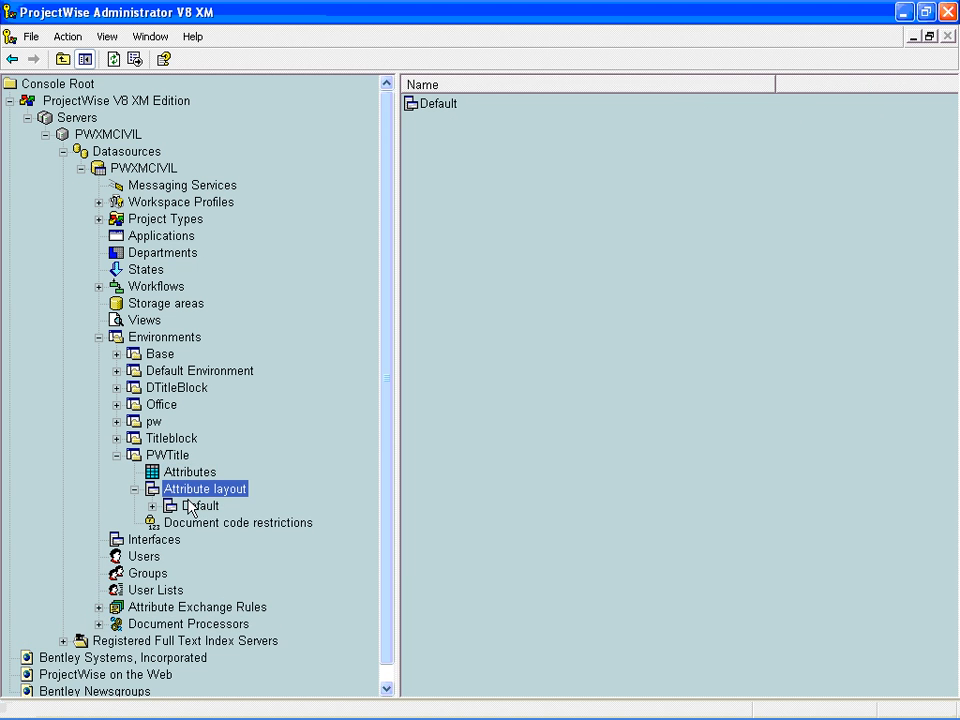
pyautogui.doubleClick(196, 506)
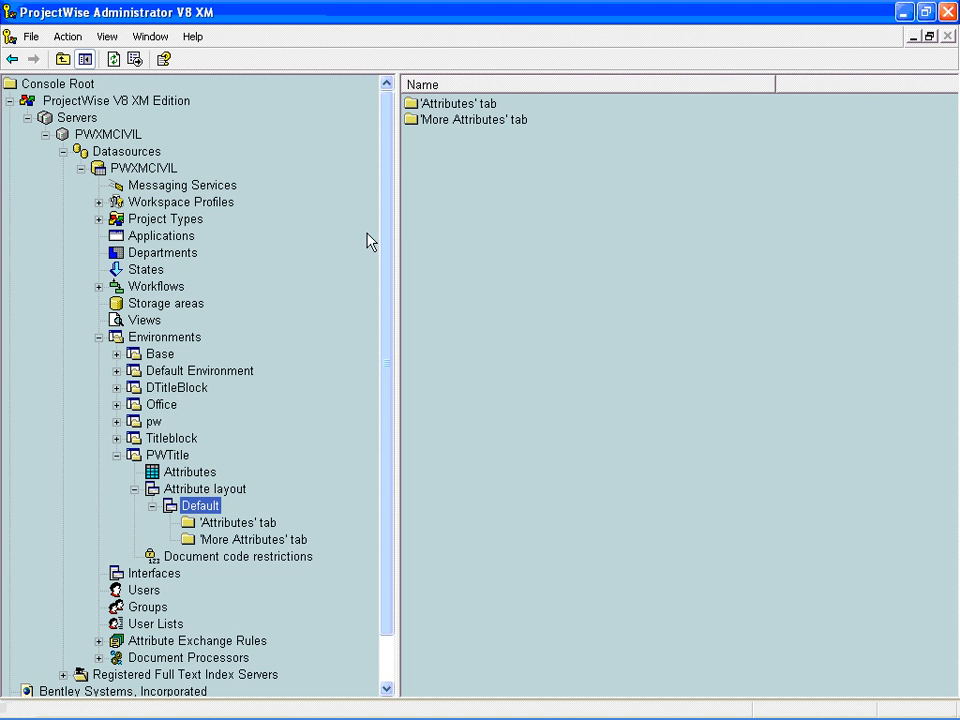
pyautogui.doubleClick(445, 112)
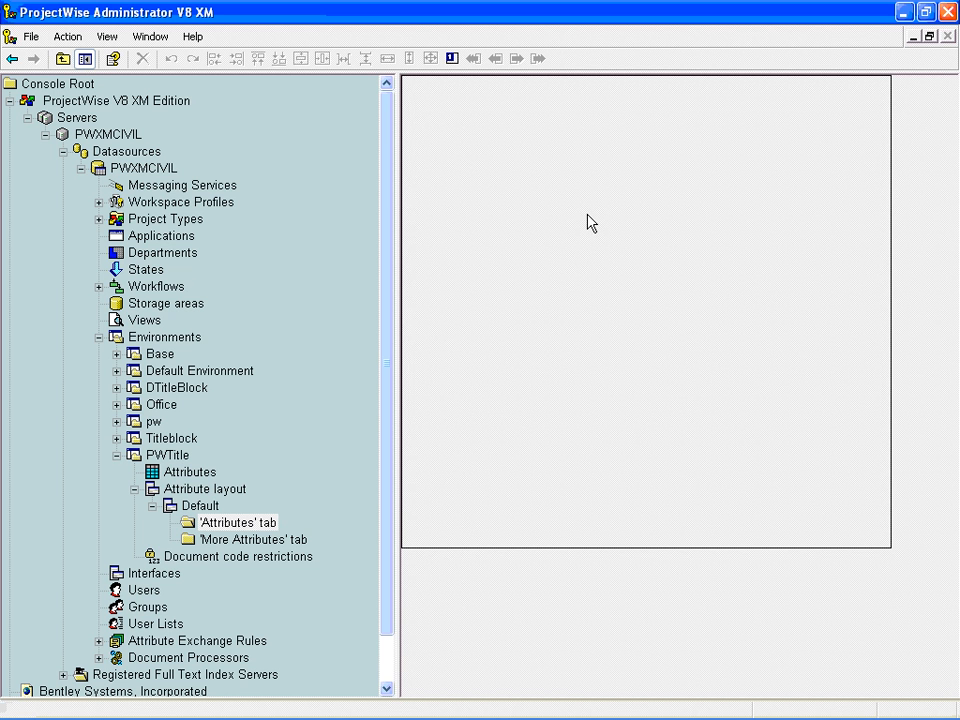
pyautogui.rightClick(489, 146)
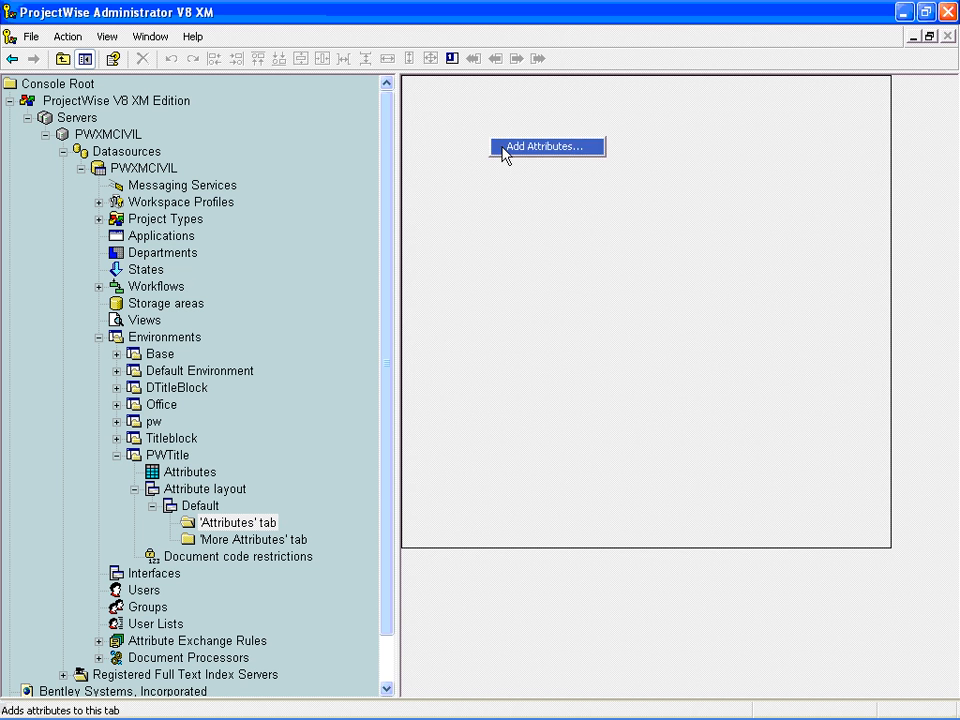
pyautogui.click(501, 151)
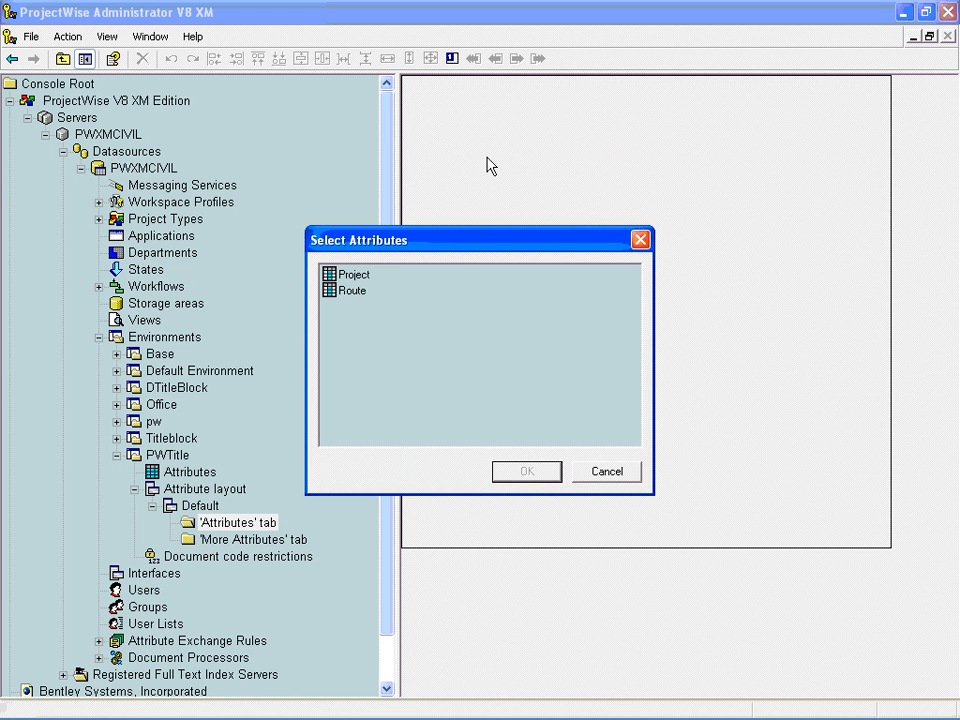
pyautogui.click(357, 277)
pyautogui.click(527, 471)
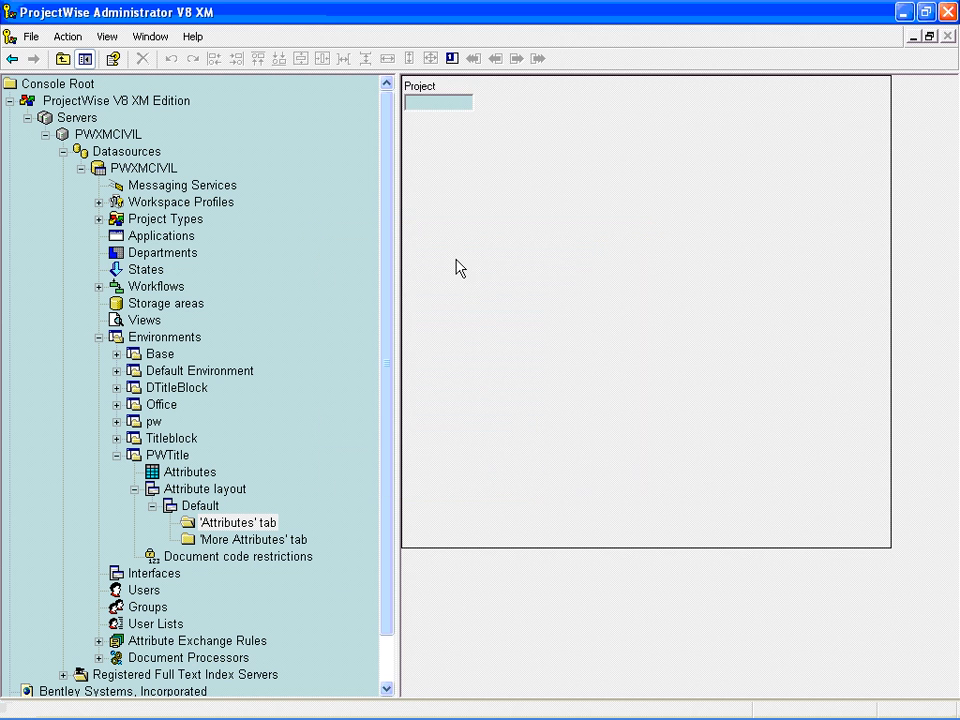
pyautogui.click(472, 105)
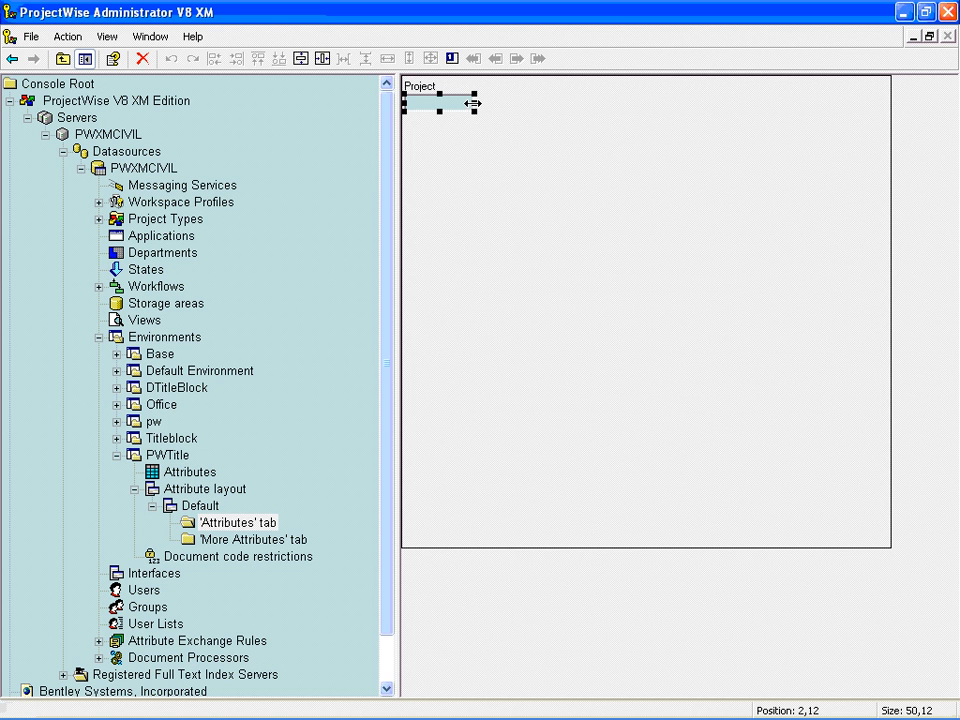
pyautogui.moveTo(472, 104); pyautogui.dragTo(569, 104)
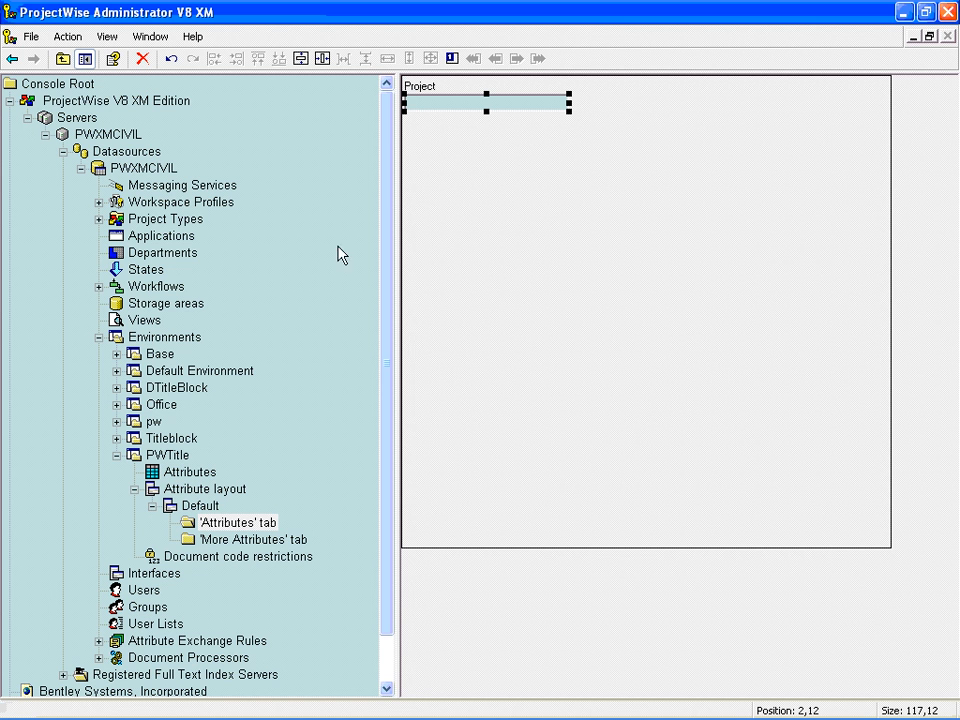
# Create an attribute class named PWTitle in the MicroStation Title Blocks attribute exchange rules
pyautogui.click(163, 645)
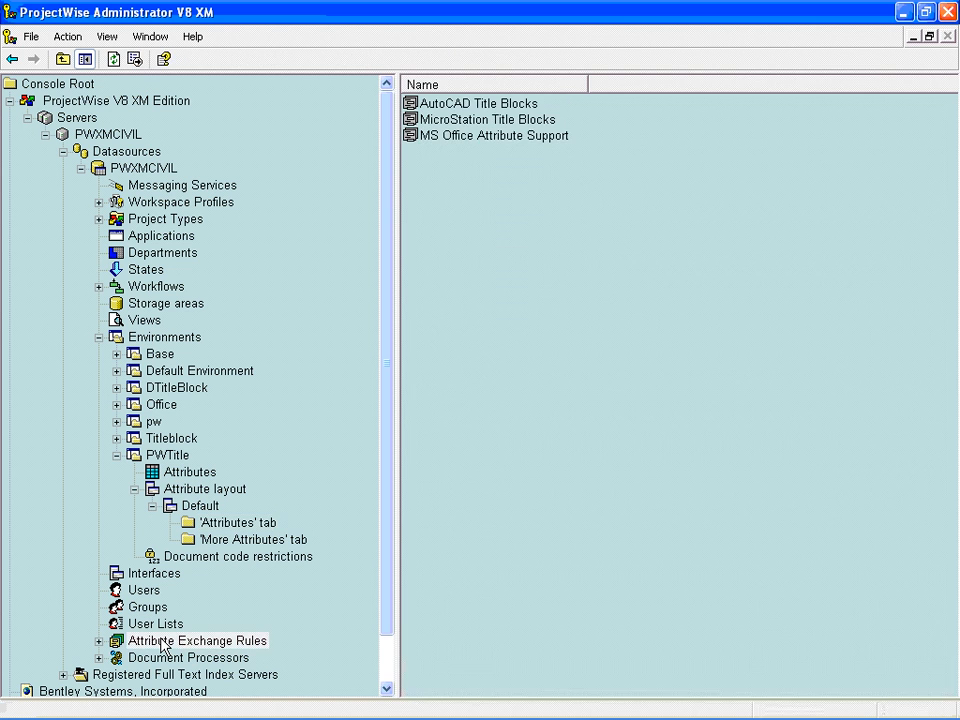
pyautogui.click(98, 641)
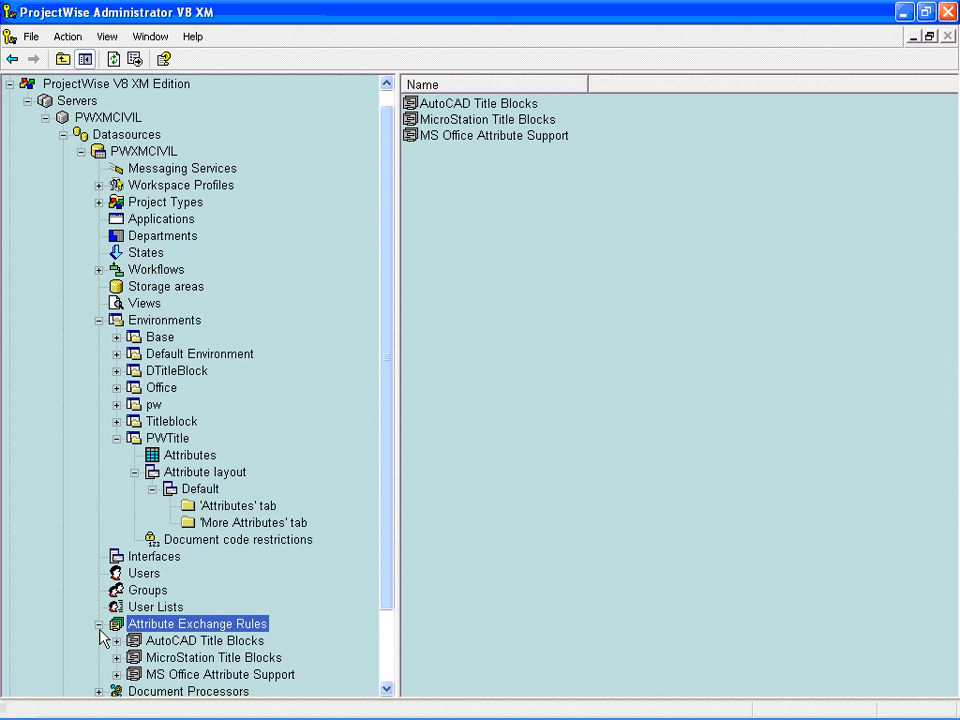
pyautogui.doubleClick(160, 660)
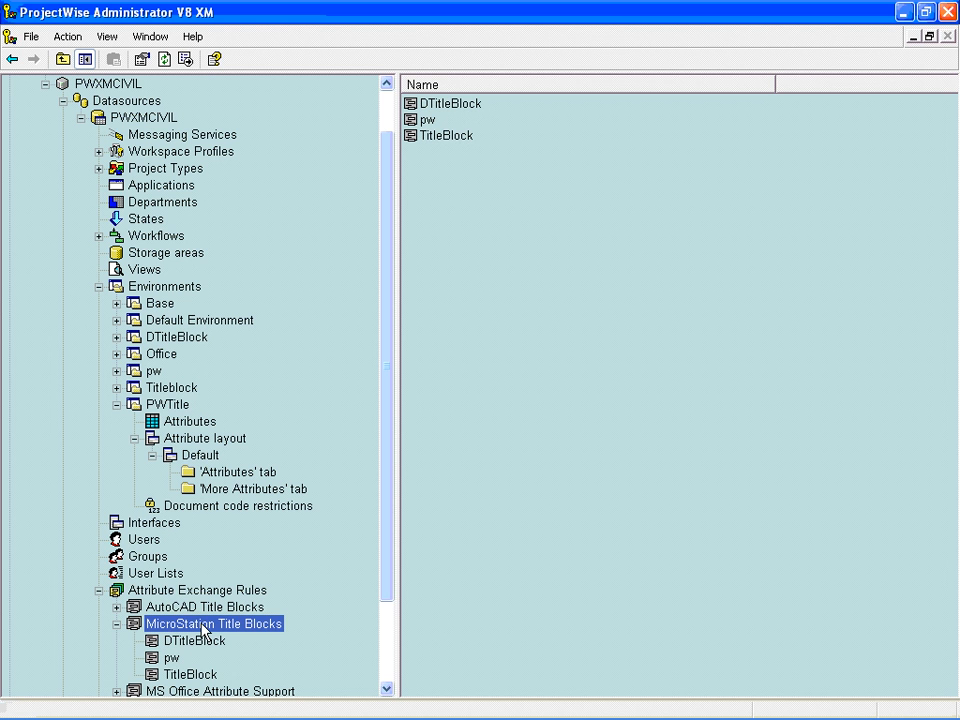
pyautogui.rightClick(452, 294)
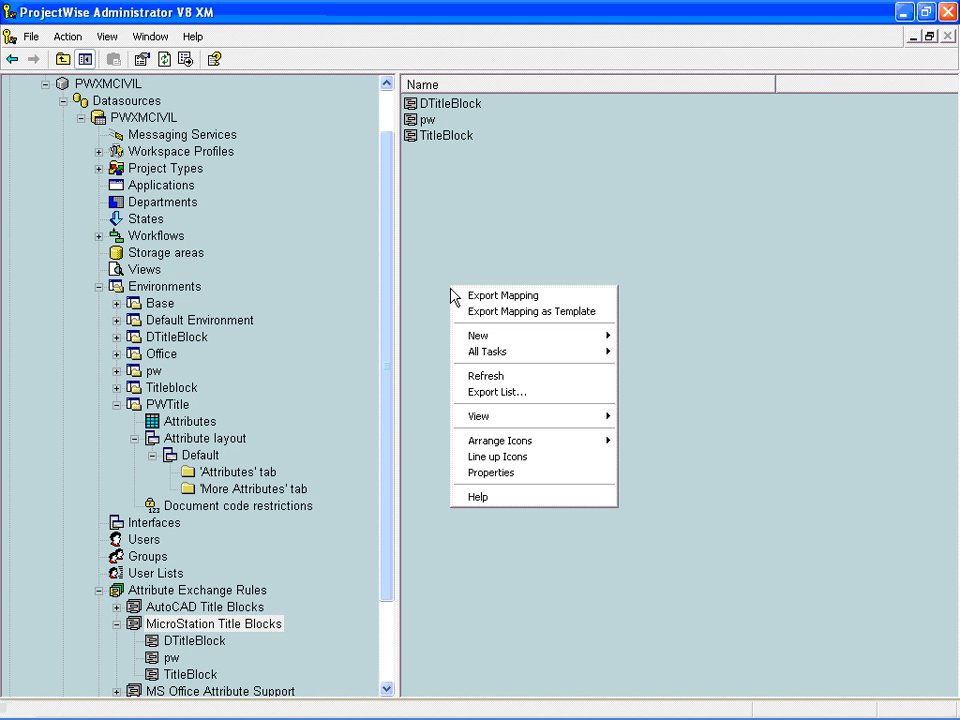
pyautogui.moveTo(598, 337)
pyautogui.click(652, 337)
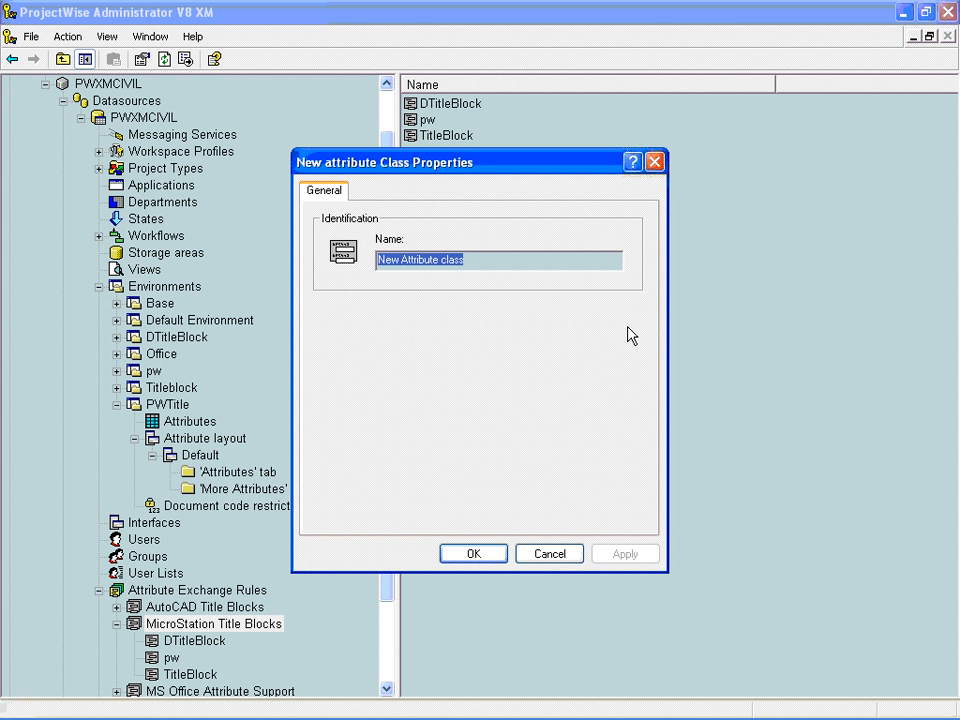
pyautogui.write('PWTitle')
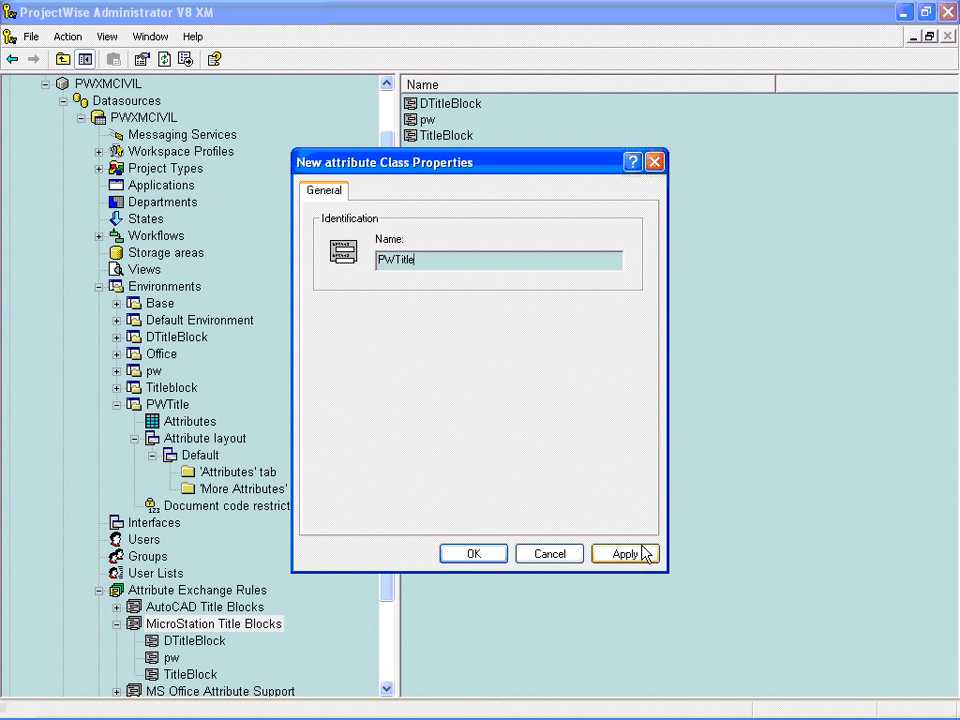
pyautogui.click(638, 554)
pyautogui.click(482, 555)
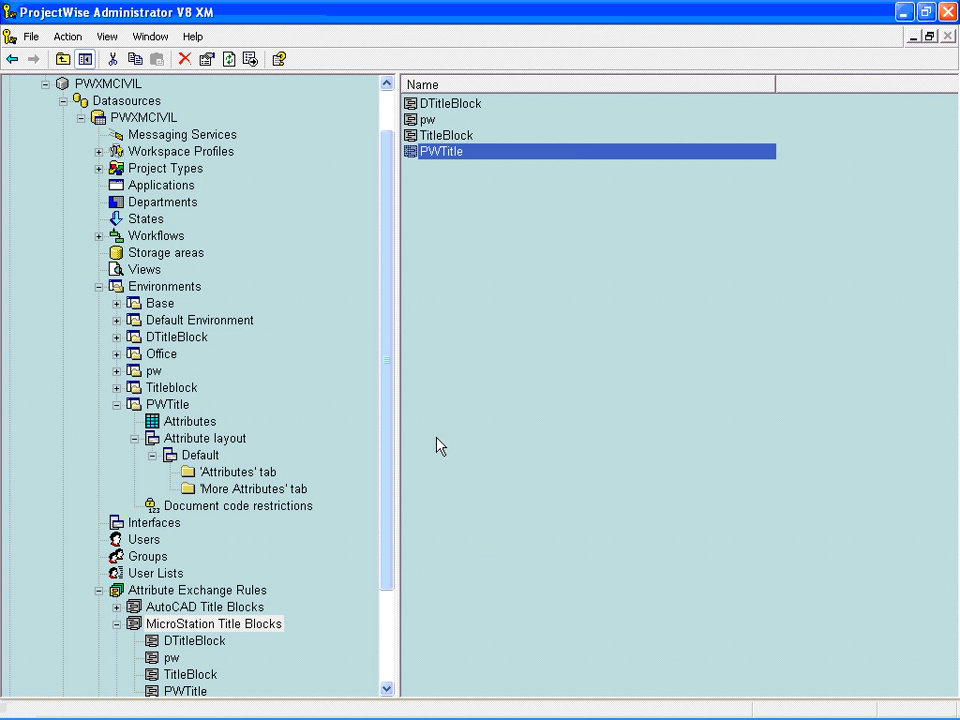
pyautogui.rightClick(439, 158)
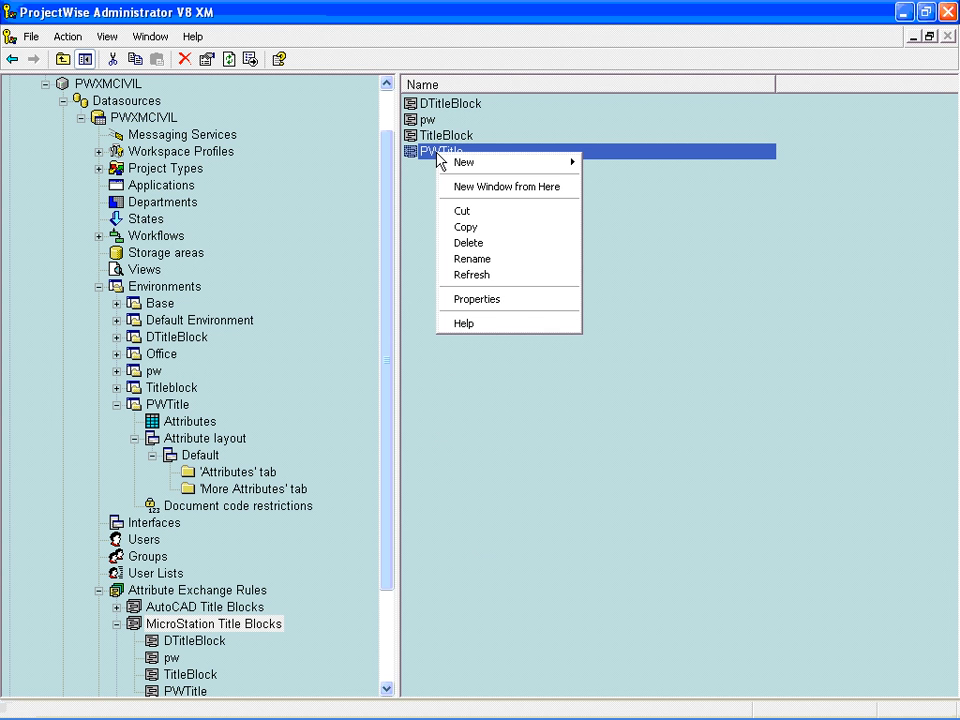
pyautogui.click(476, 300)
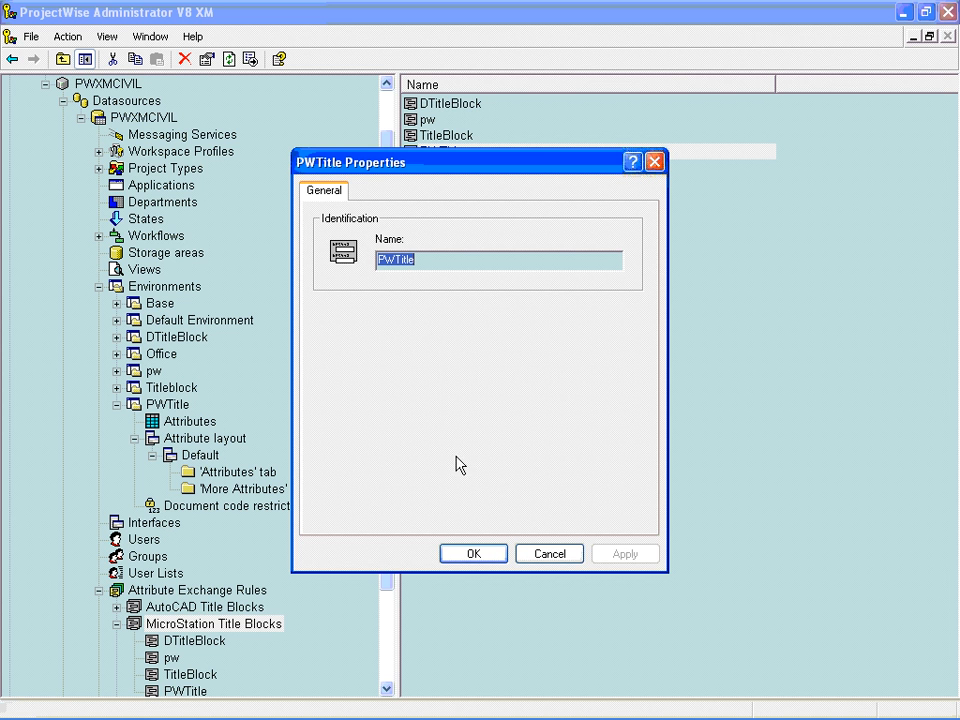
pyautogui.click(481, 559)
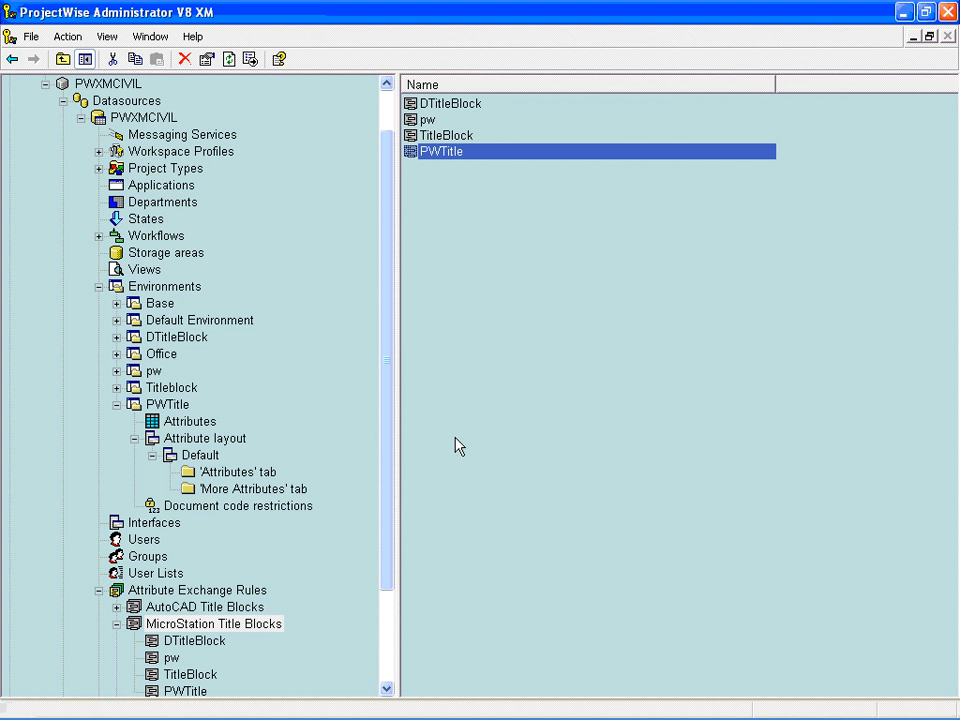
# Start a new attribute in the PWTitle attribute class of the MicroStation Title Blocks and name it Project
pyautogui.doubleClick(441, 155)
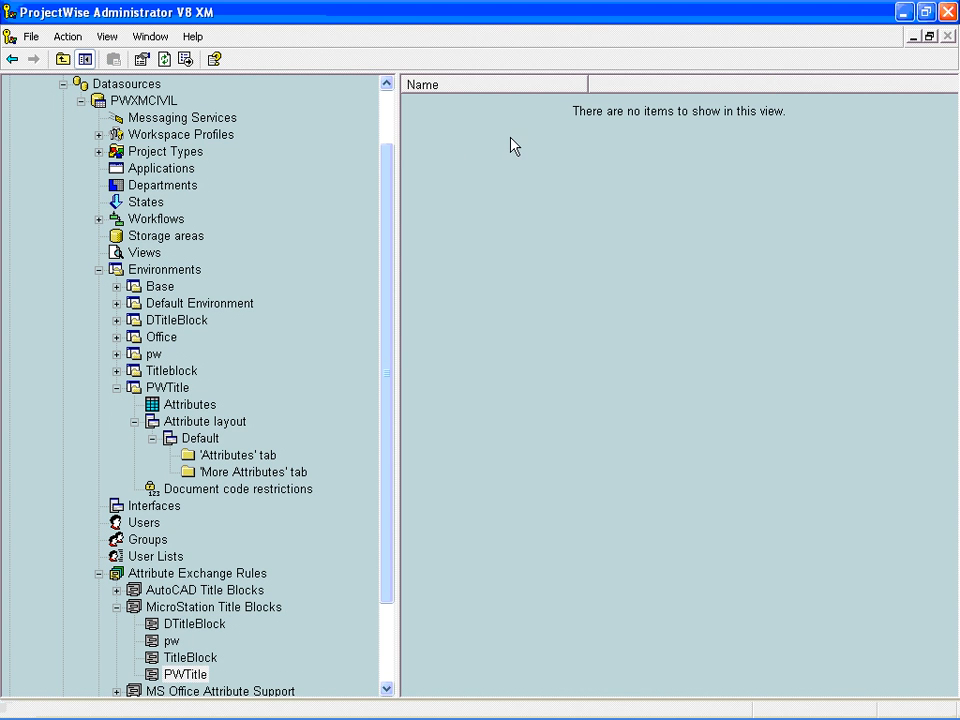
pyautogui.rightClick(476, 232)
pyautogui.moveTo(491, 249)
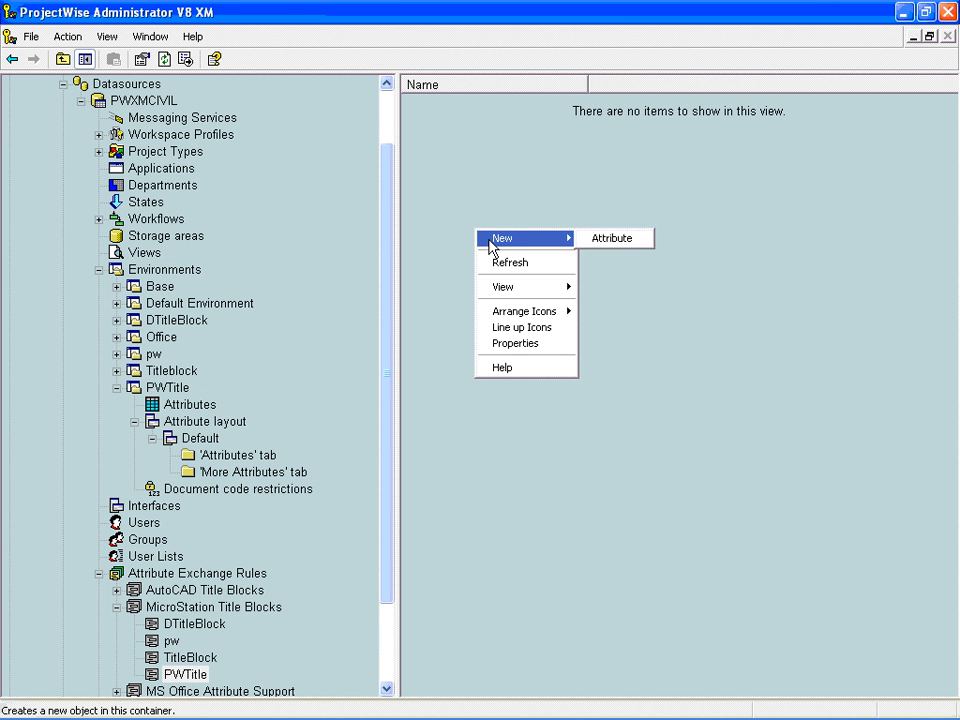
pyautogui.click(599, 241)
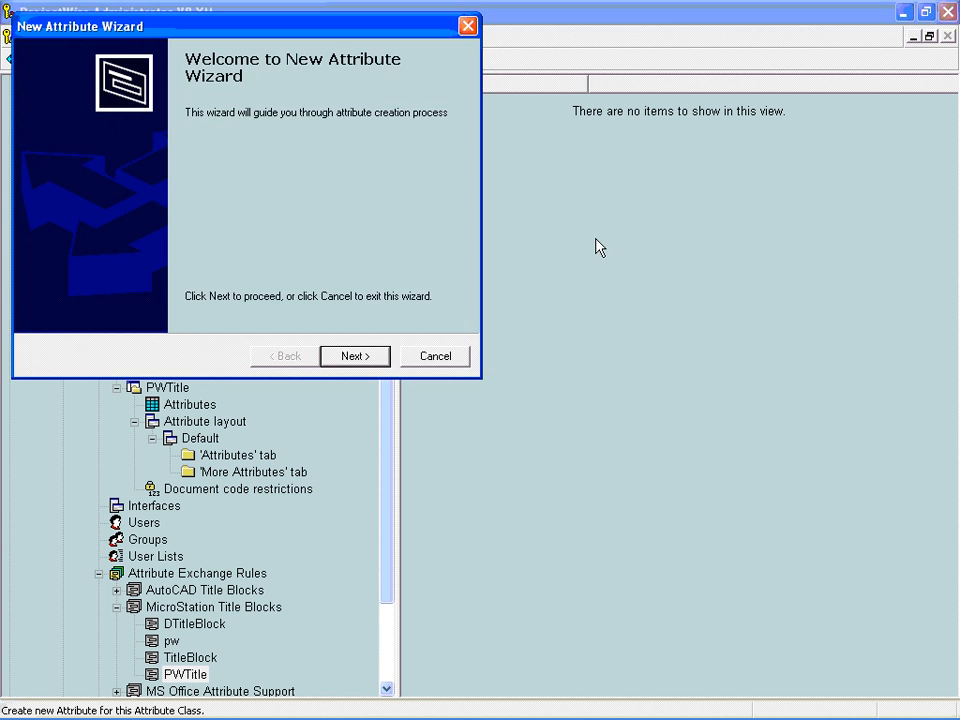
pyautogui.click(355, 357)
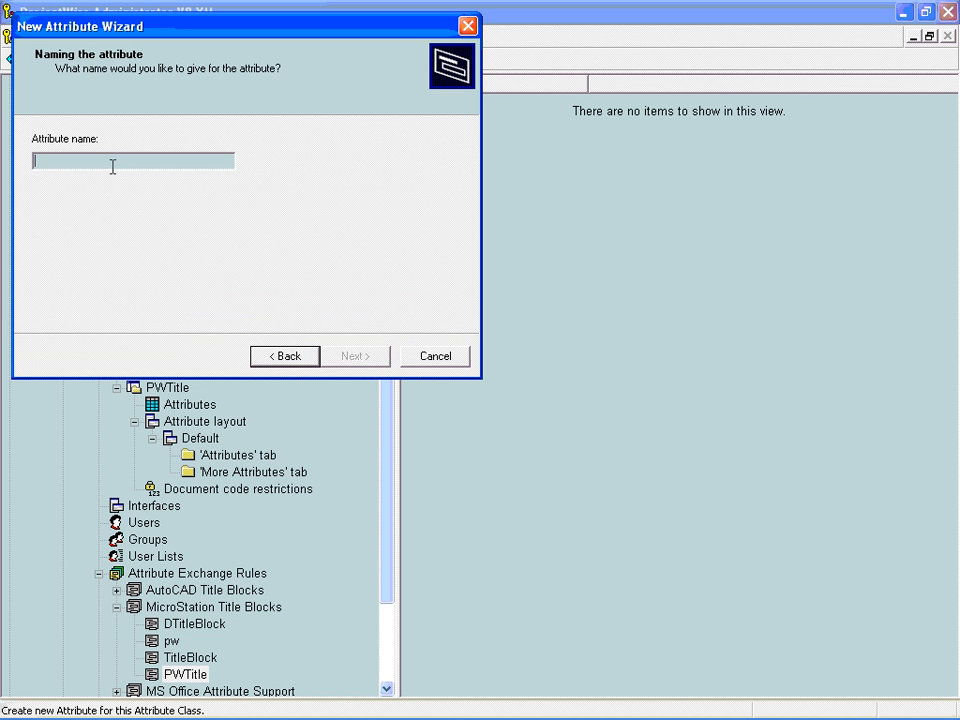
pyautogui.write('Pr')
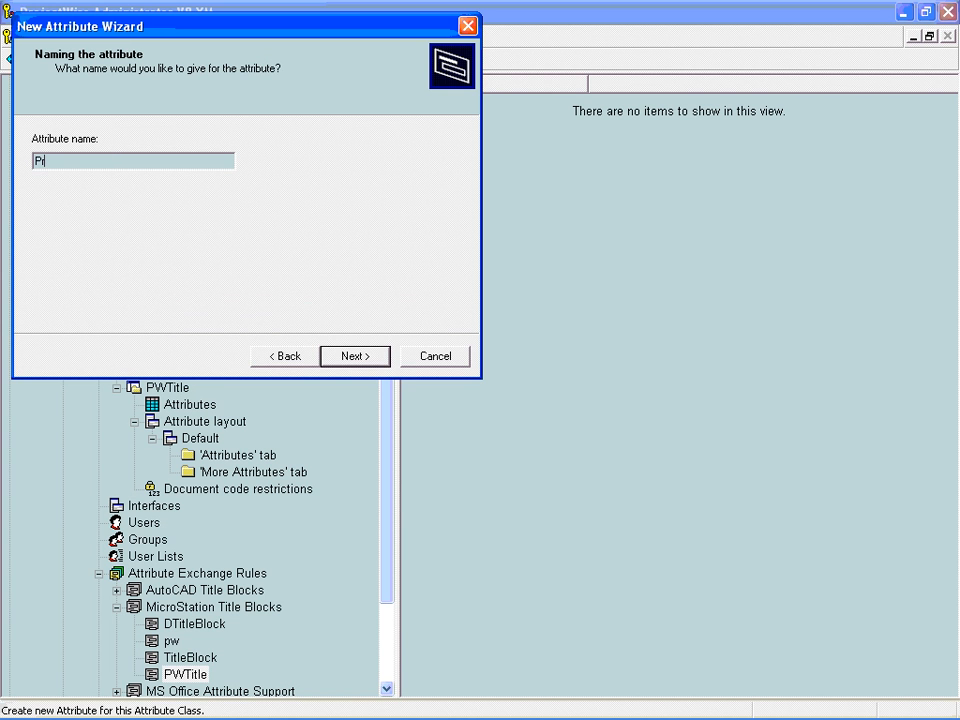
pyautogui.write('oject')
pyautogui.click(339, 362)
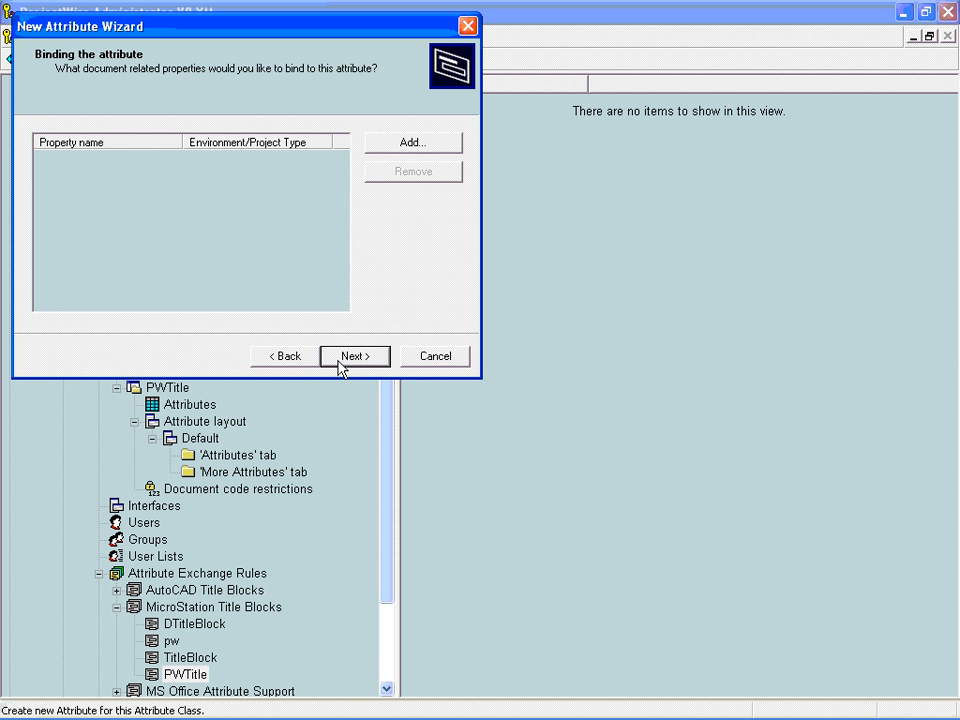
# Bind the new attribute to the Project environment property of PWTitle and create it with the default binding format
pyautogui.click(381, 150)
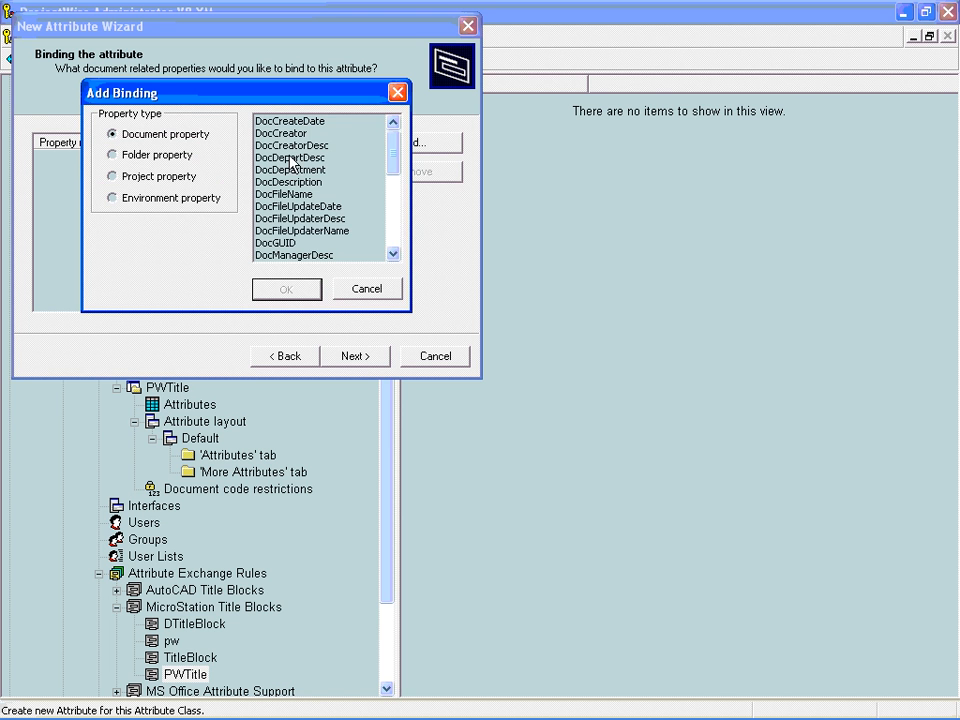
pyautogui.click(122, 200)
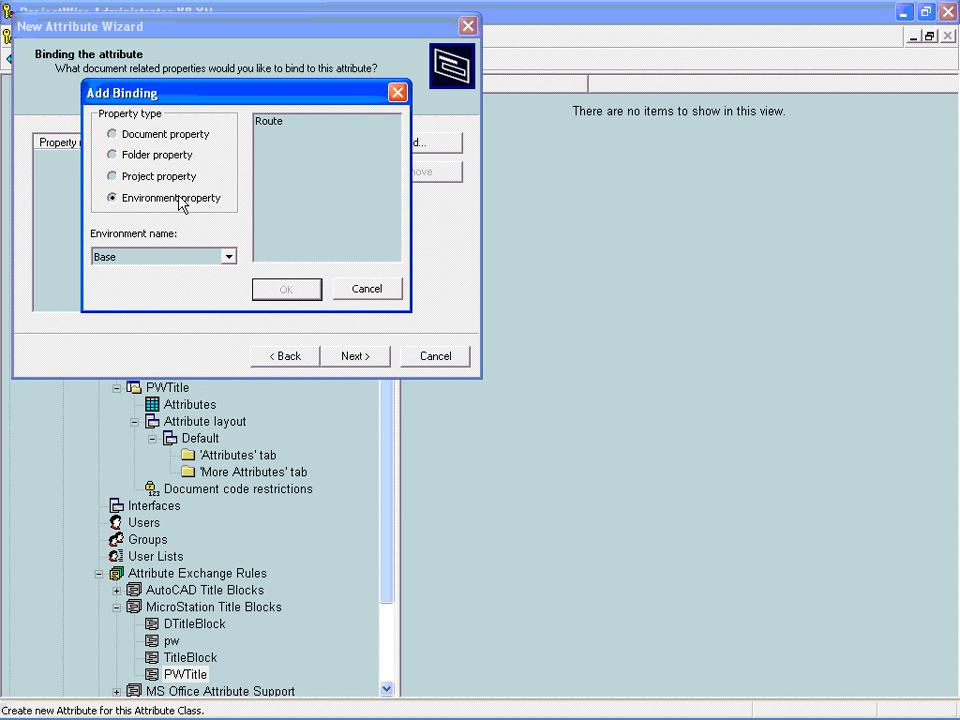
pyautogui.click(229, 257)
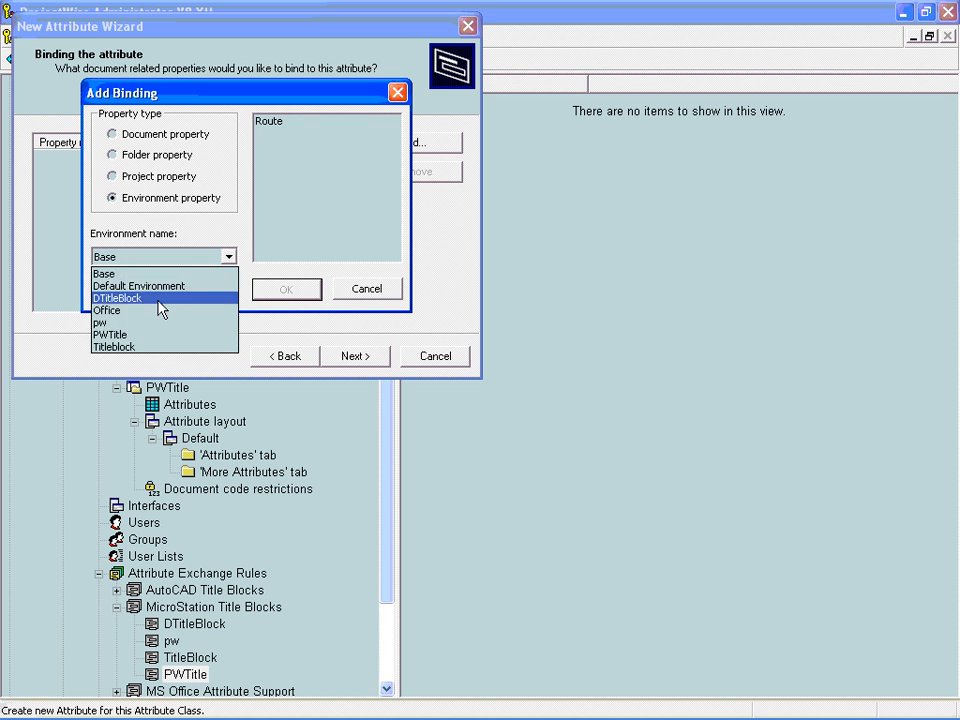
pyautogui.click(135, 334)
pyautogui.click(268, 122)
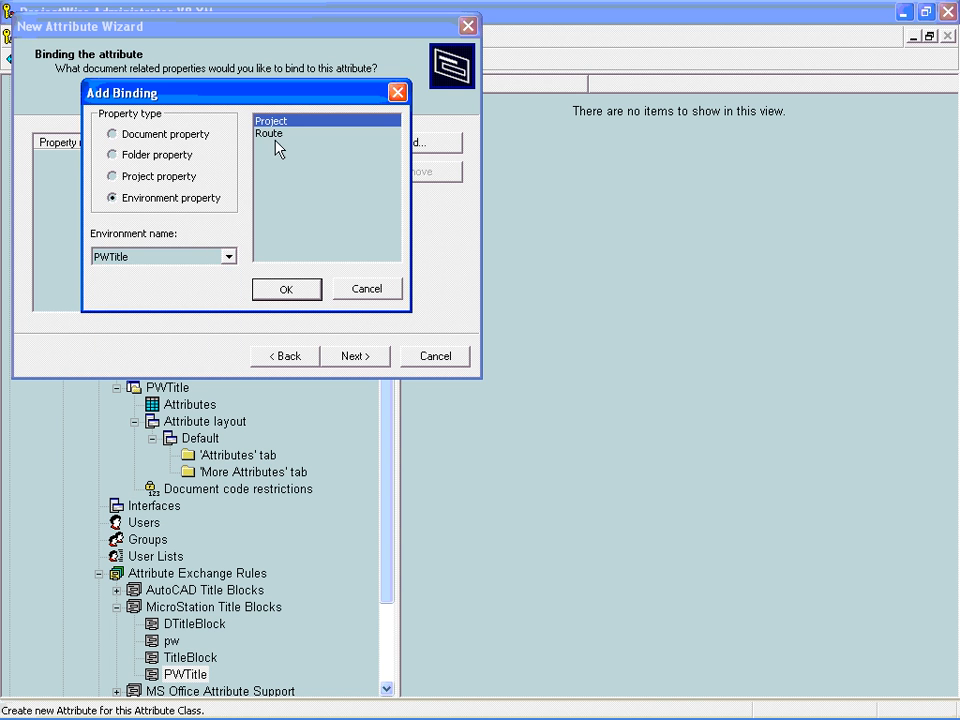
pyautogui.click(292, 292)
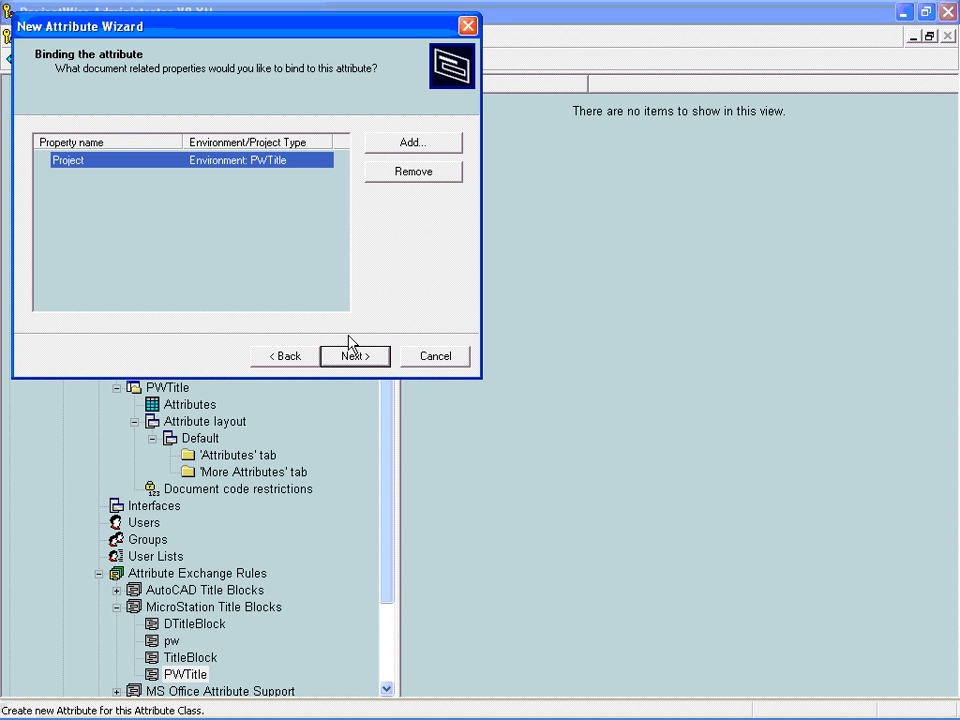
pyautogui.click(356, 357)
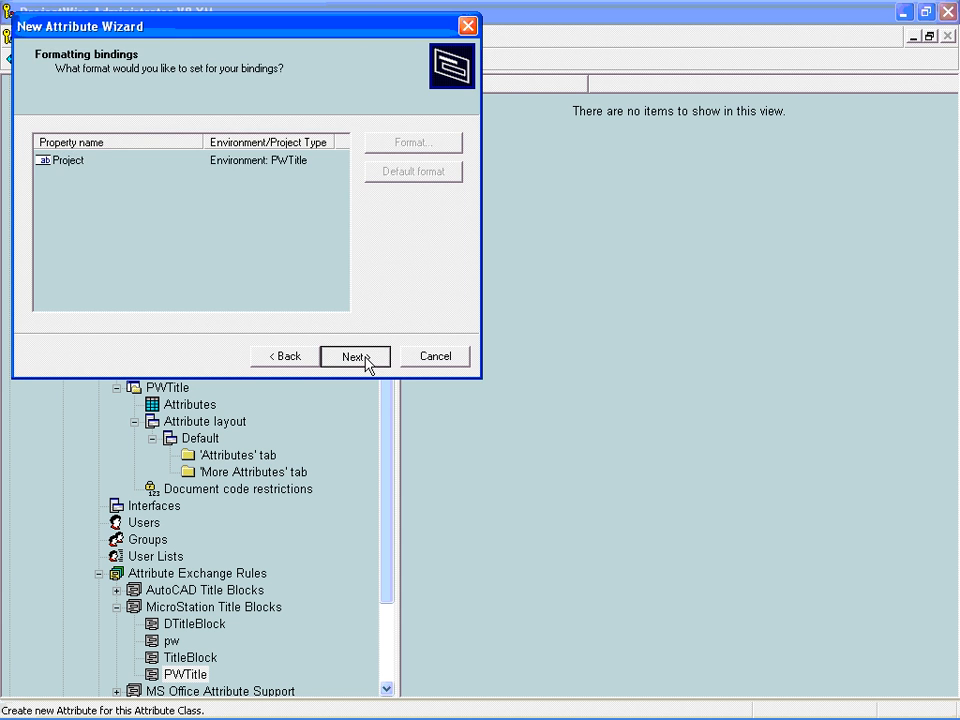
pyautogui.click(364, 362)
pyautogui.click(356, 357)
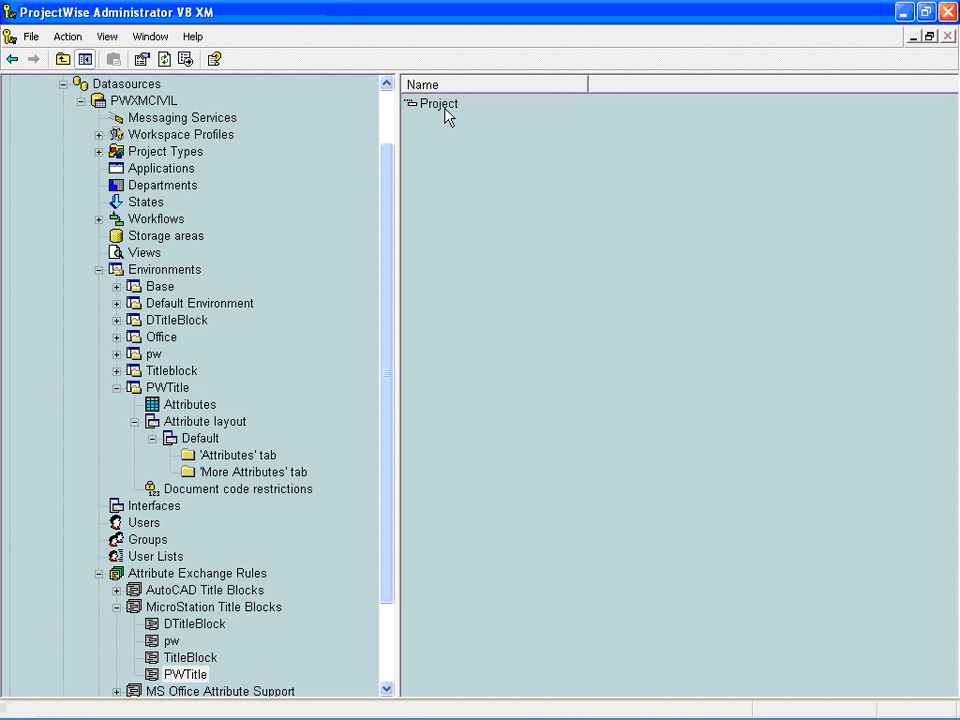
# Switch to ProjectWise Explorer and start a new folder named PWTitle in the personal folder that contains Hwy12
pyautogui.hotkey('alt', 'Tab')
pyautogui.press('Tab')
pyautogui.press('Tab')
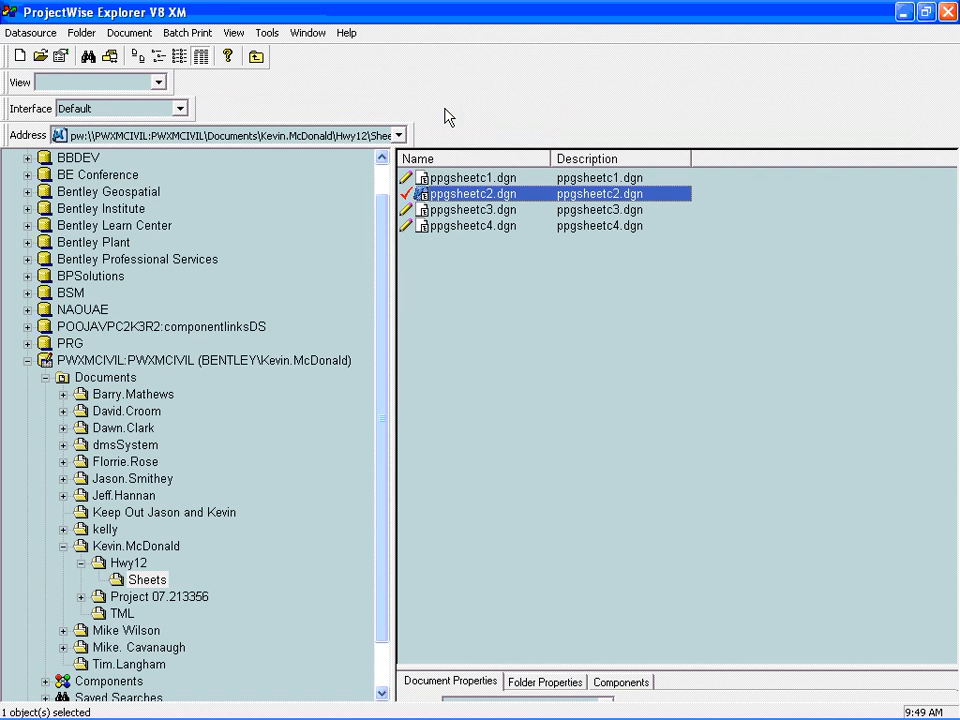
pyautogui.rightClick(127, 546)
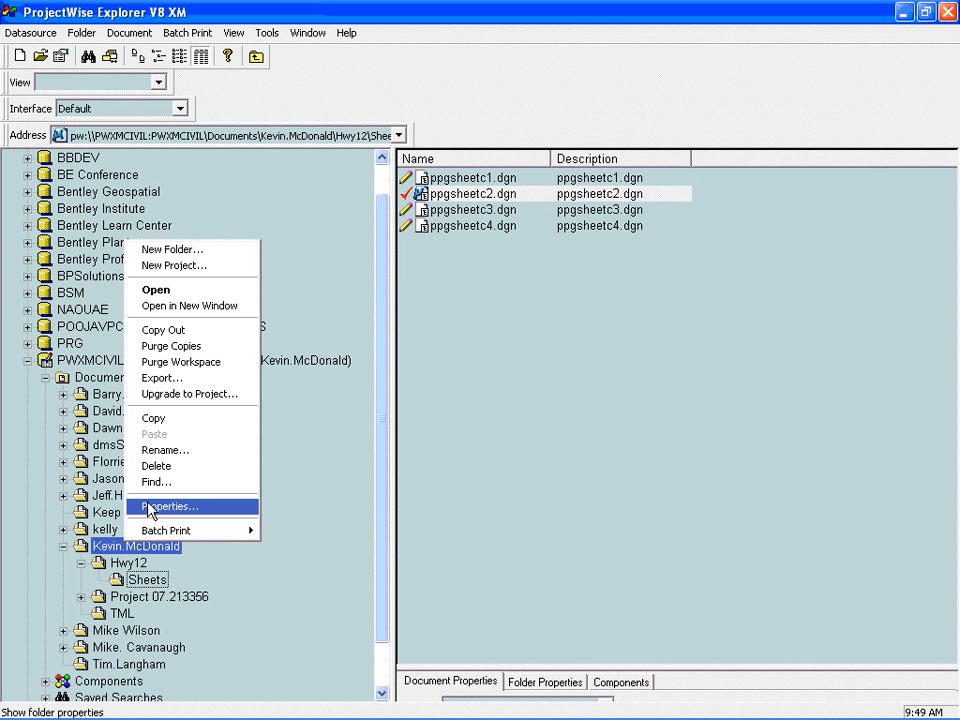
pyautogui.click(171, 250)
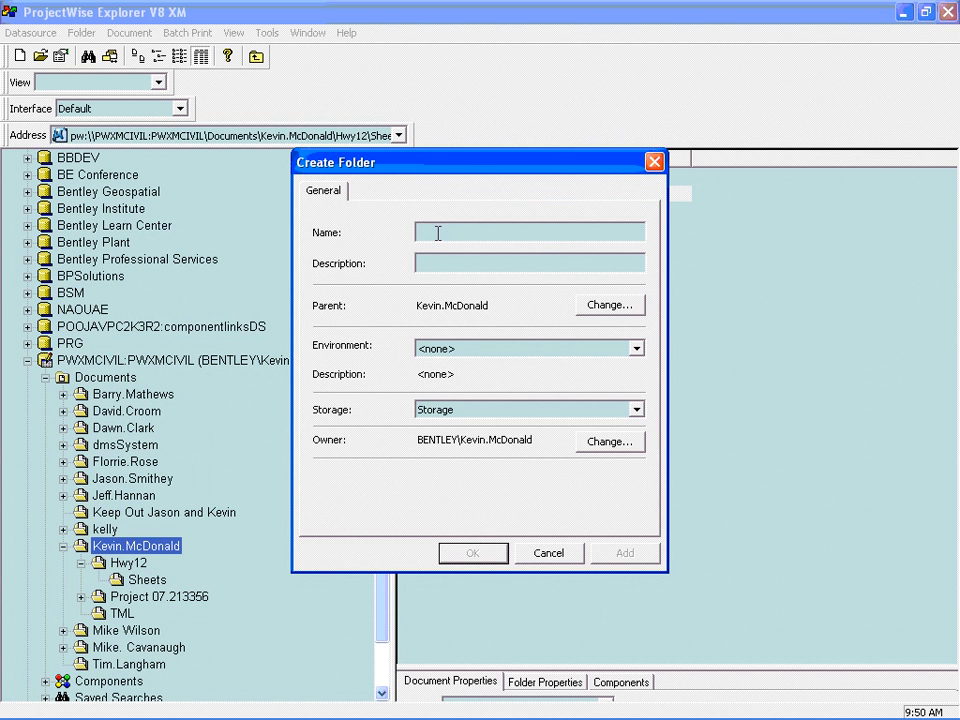
pyautogui.write('PWTITLE')
pyautogui.press('BackSpace')
pyautogui.press('BackSpace')
pyautogui.press('BackSpace')
pyautogui.press('BackSpace')
pyautogui.write('itle')
pyautogui.click(628, 556)
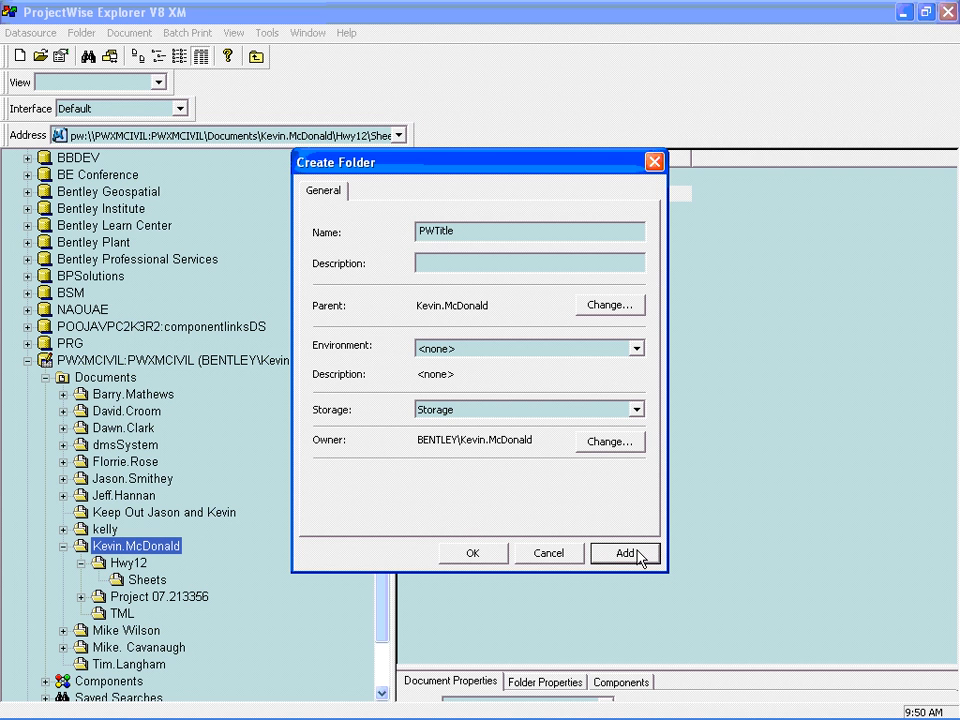
# Assign the PWTitle environment to the new folder and create it
pyautogui.click(466, 349)
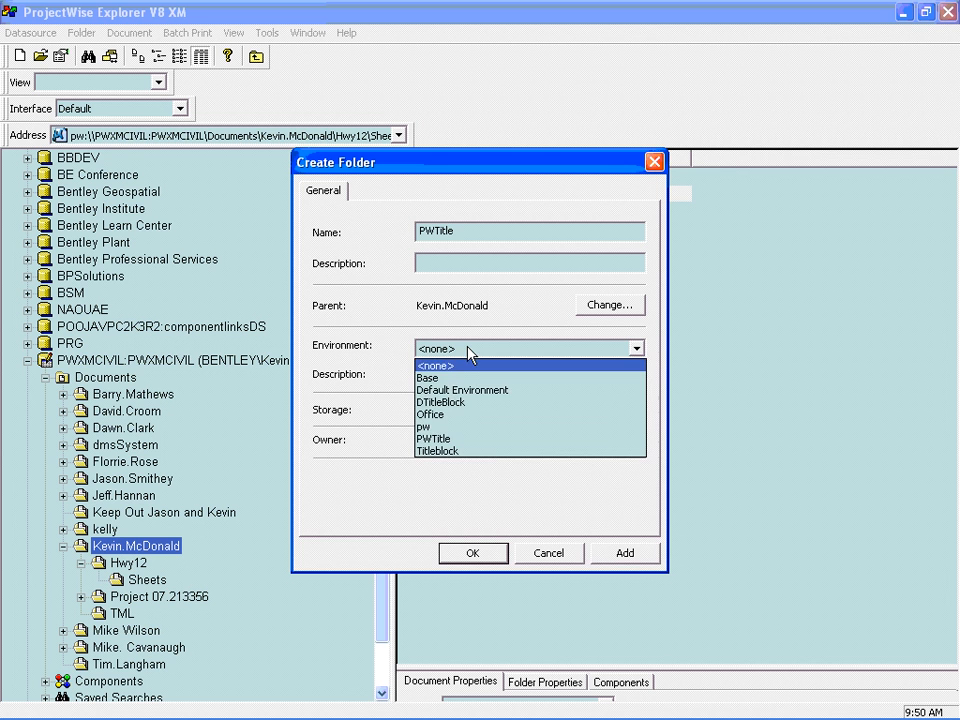
pyautogui.click(437, 437)
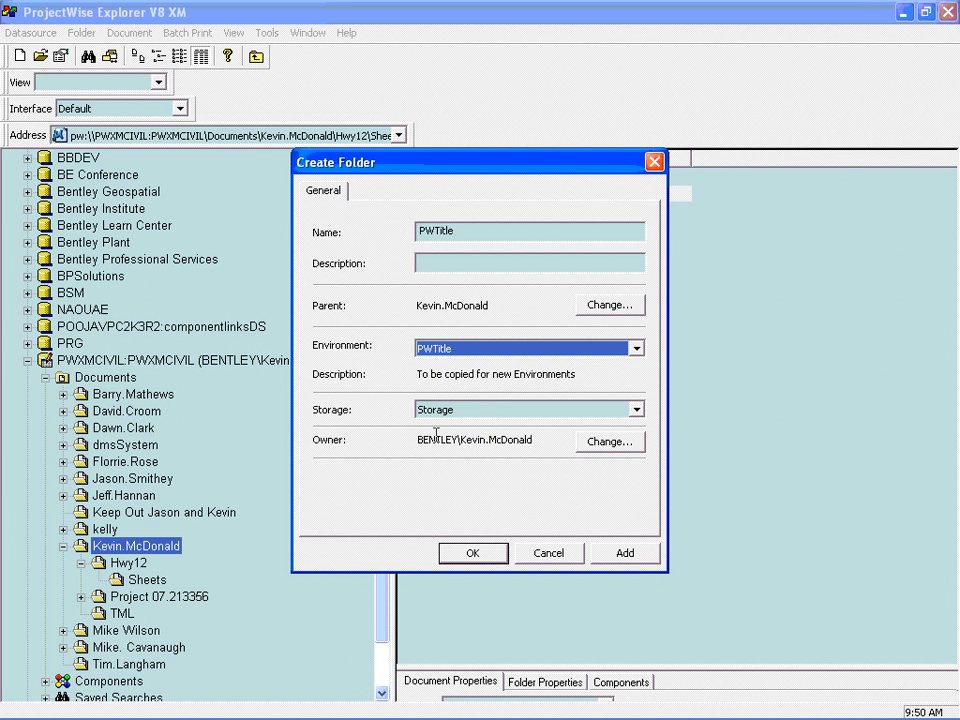
pyautogui.click(472, 555)
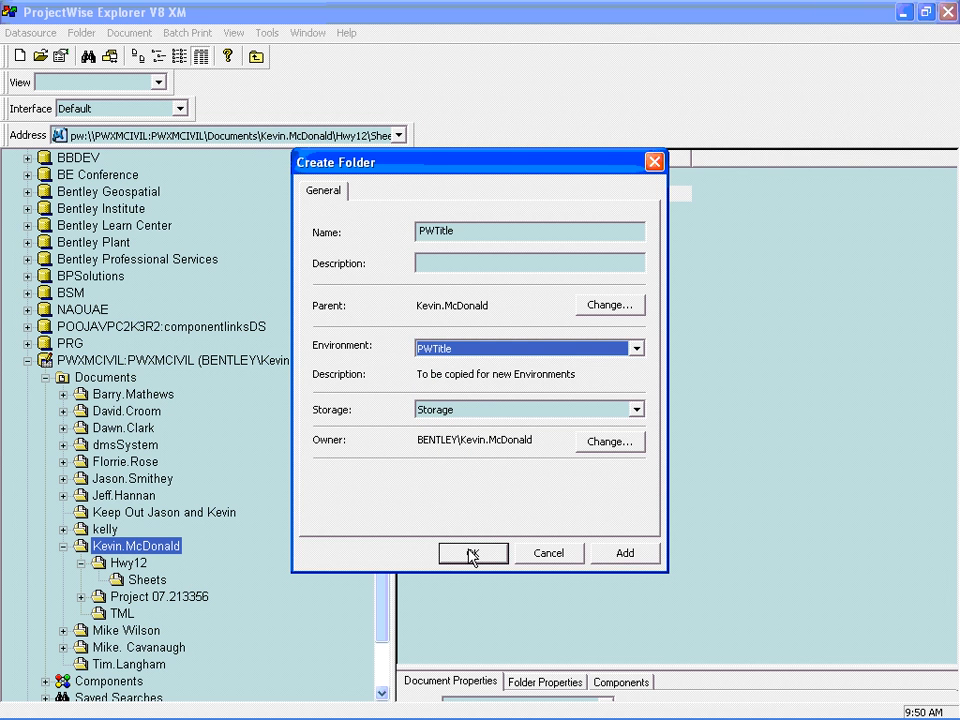
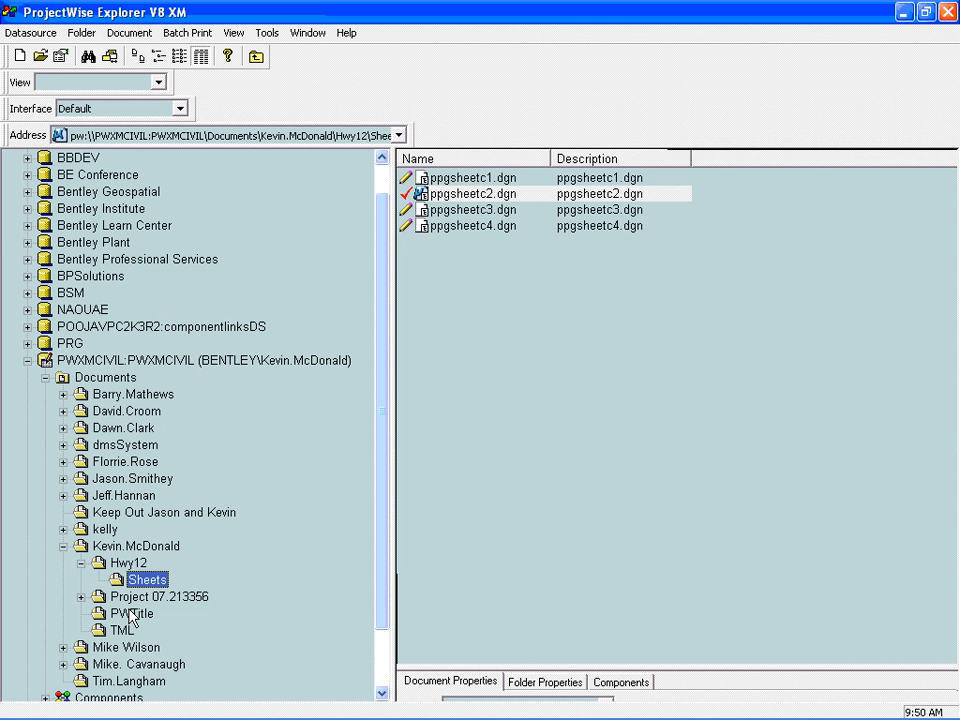
# Copy Final.dtm, Hwy12final.alg, Hwy12Topo.dtm, KYCIVILHWY12.xin, seed.dgn, survey.dgn and titledata.dat from the Hwy12 folder into the PWTitle folder
pyautogui.click(128, 563)
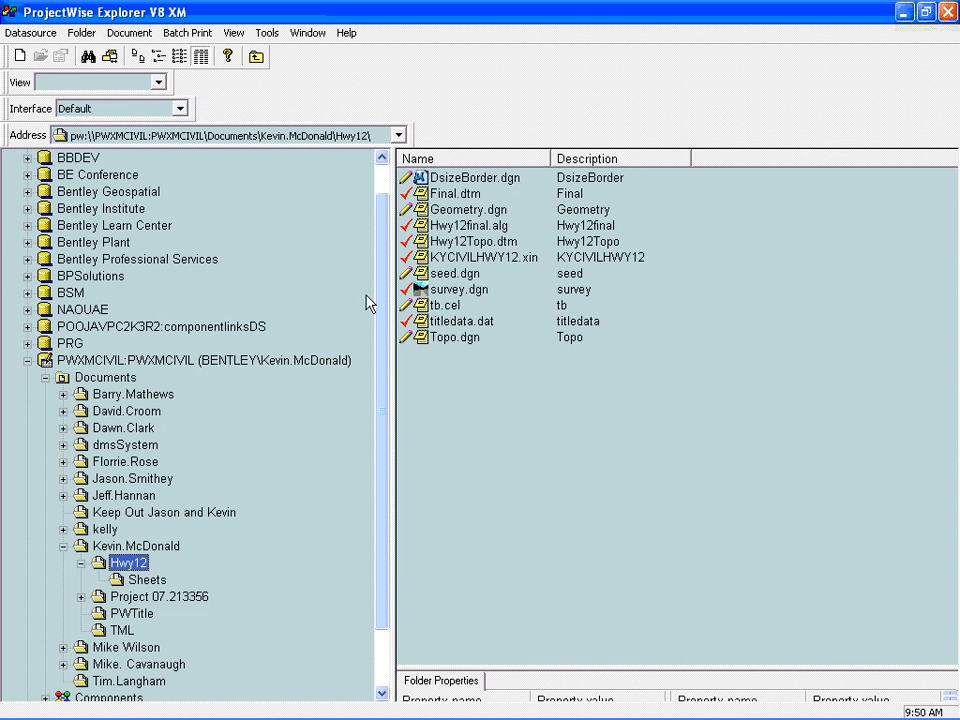
pyautogui.click(452, 182)
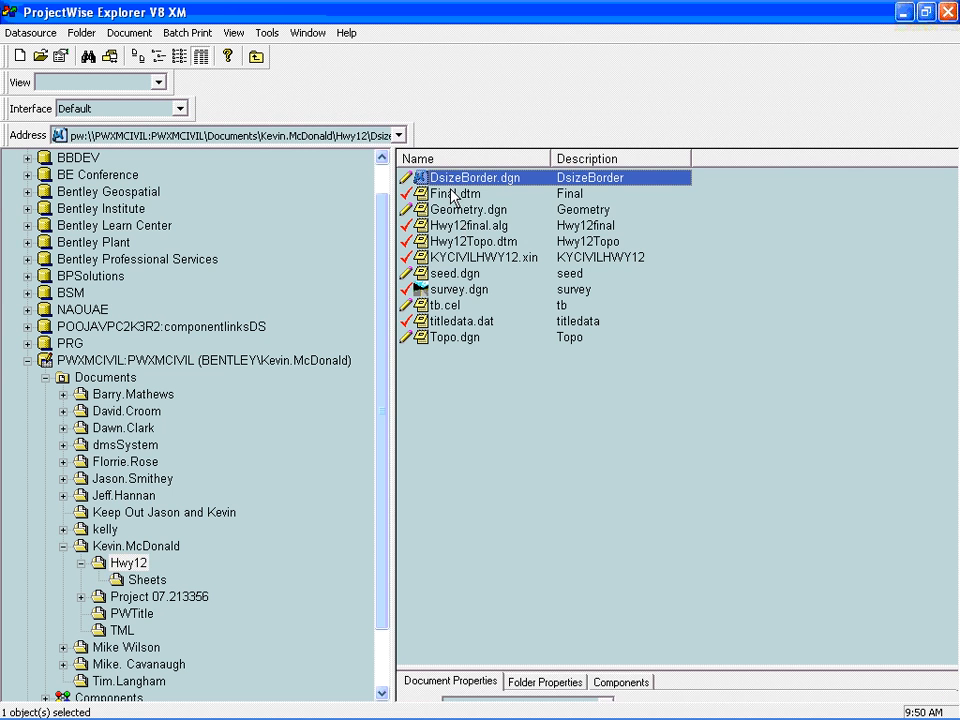
pyautogui.keyDown('ctrl'); pyautogui.click(451, 196); pyautogui.keyUp('ctrl')
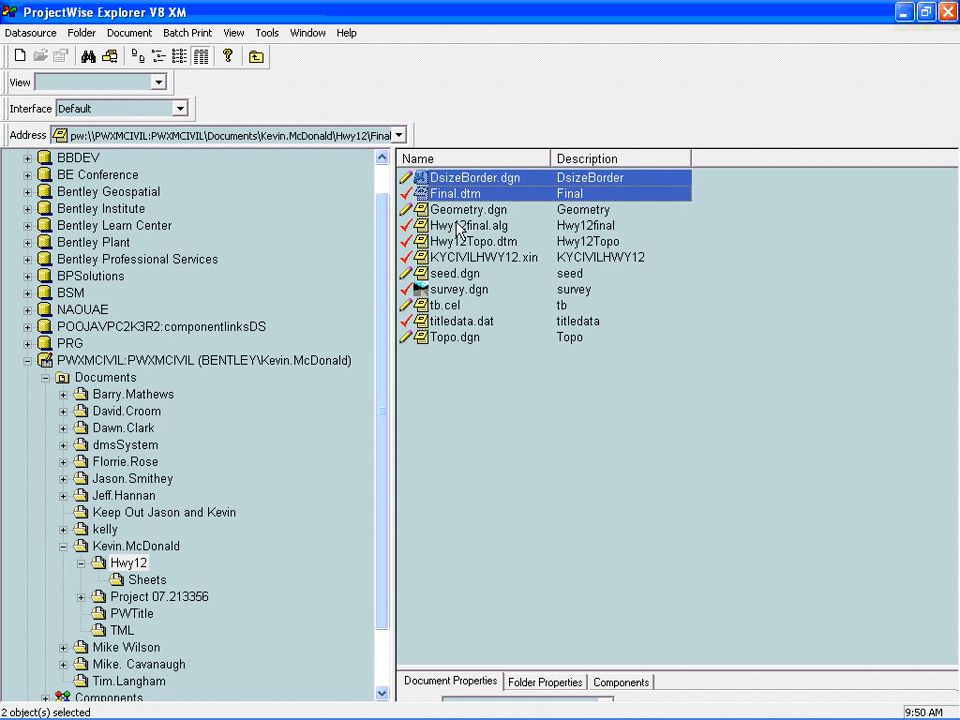
pyautogui.keyDown('ctrl'); pyautogui.click(458, 227); pyautogui.keyUp('ctrl')
pyautogui.keyDown('ctrl'); pyautogui.click(457, 243); pyautogui.keyUp('ctrl')
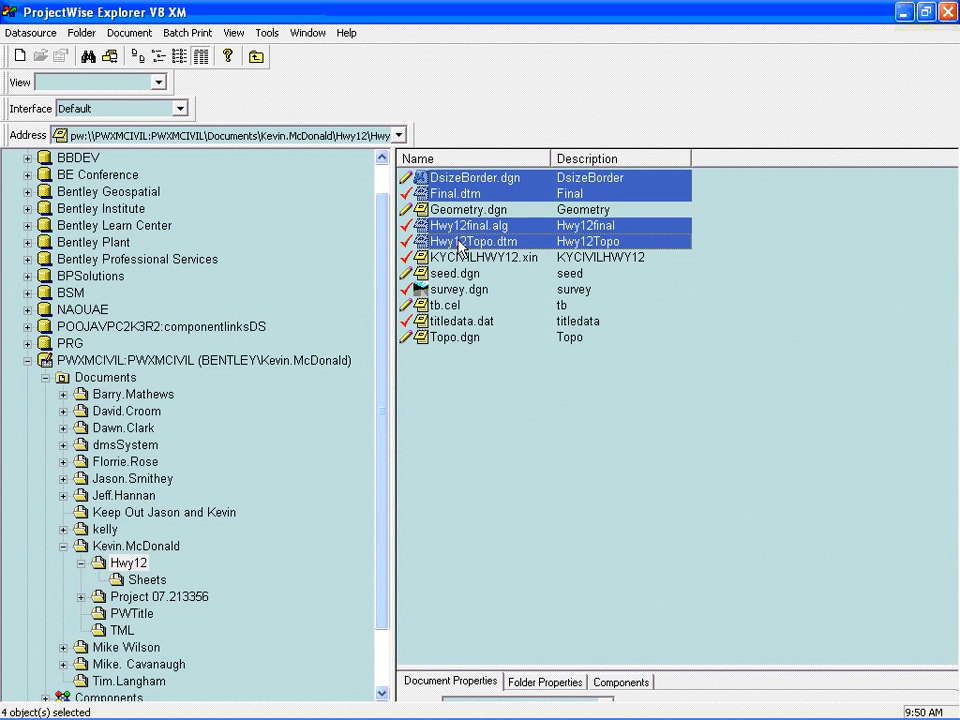
pyautogui.keyDown('ctrl'); pyautogui.click(460, 258); pyautogui.keyUp('ctrl')
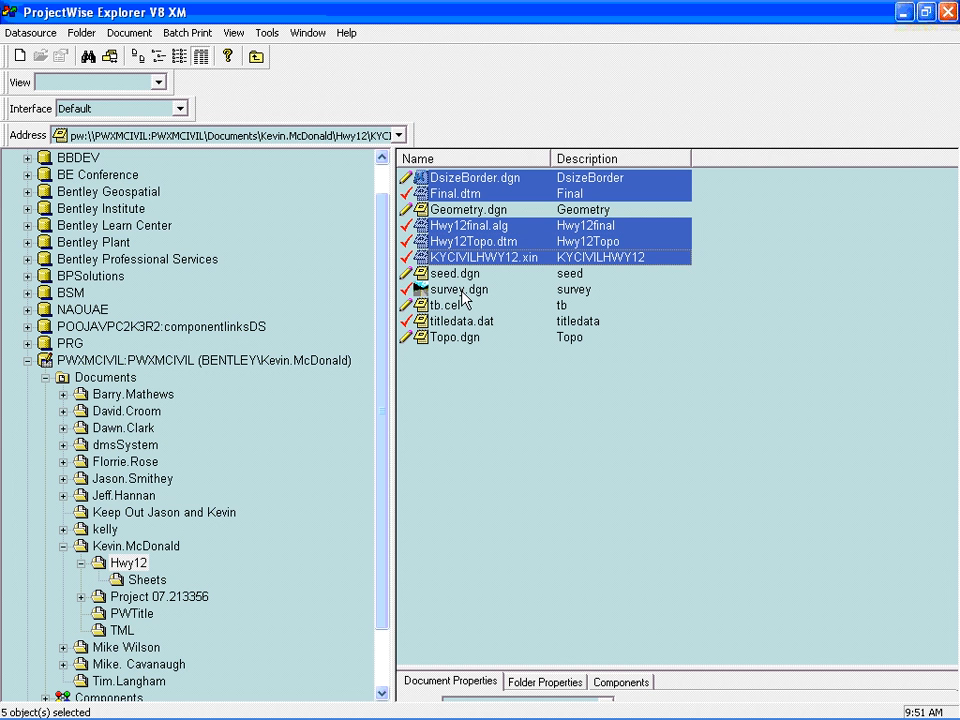
pyautogui.keyDown('ctrl'); pyautogui.click(463, 292); pyautogui.keyUp('ctrl')
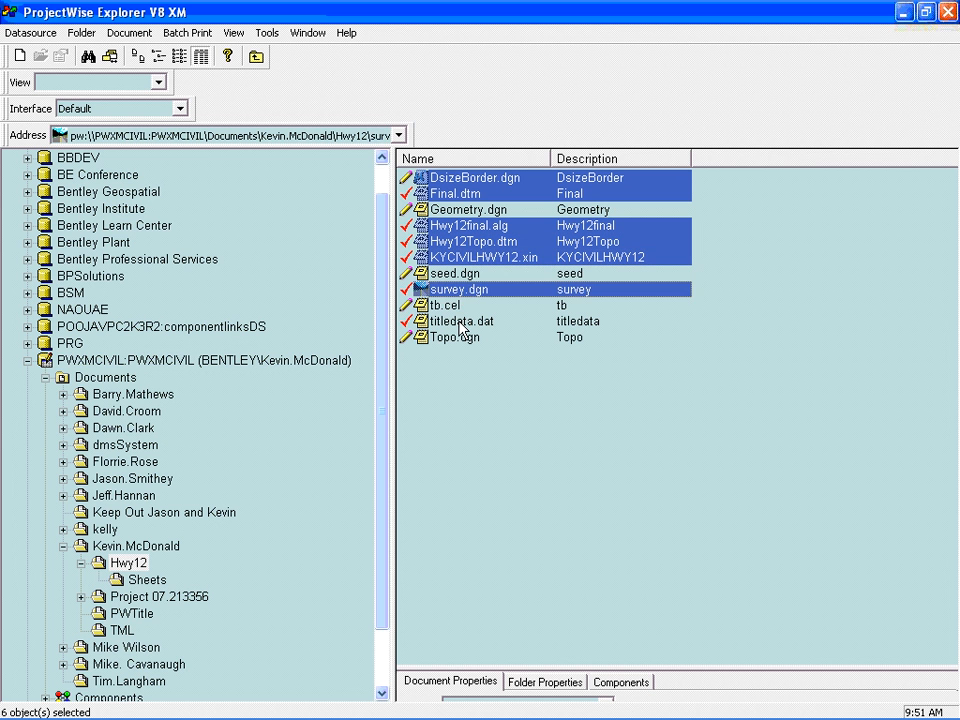
pyautogui.keyDown('ctrl'); pyautogui.click(459, 322); pyautogui.keyUp('ctrl')
pyautogui.keyDown('ctrl'); pyautogui.click(450, 272); pyautogui.keyUp('ctrl')
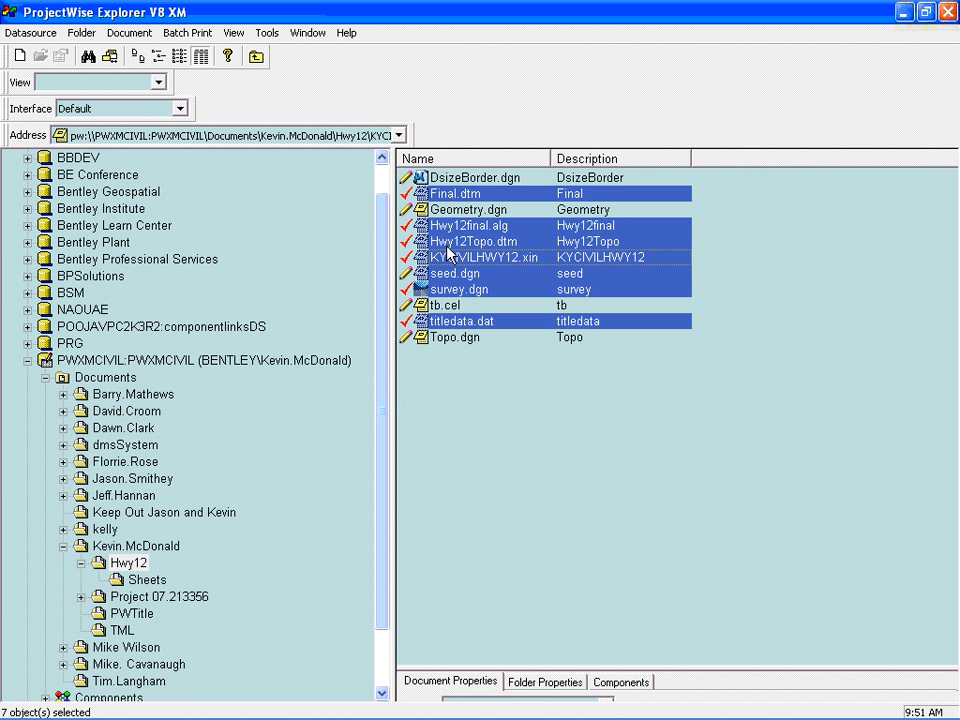
pyautogui.moveTo(447, 253); pyautogui.dragTo(146, 612)
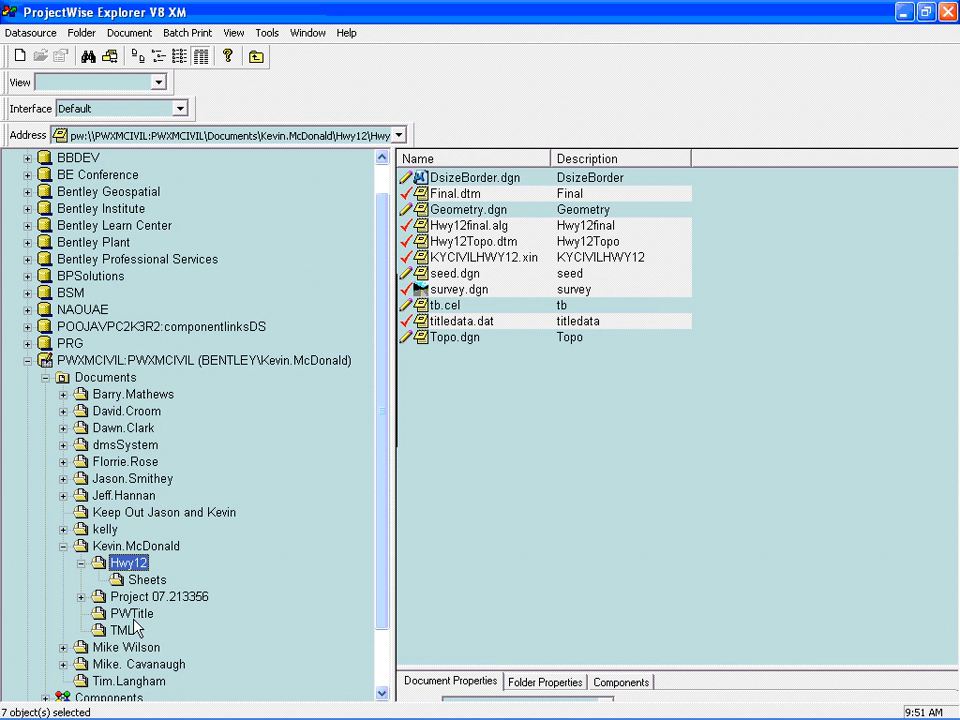
# Clear the Project attribute of survey.dgn in the PWTitle folder and save the document properties
pyautogui.click(116, 614)
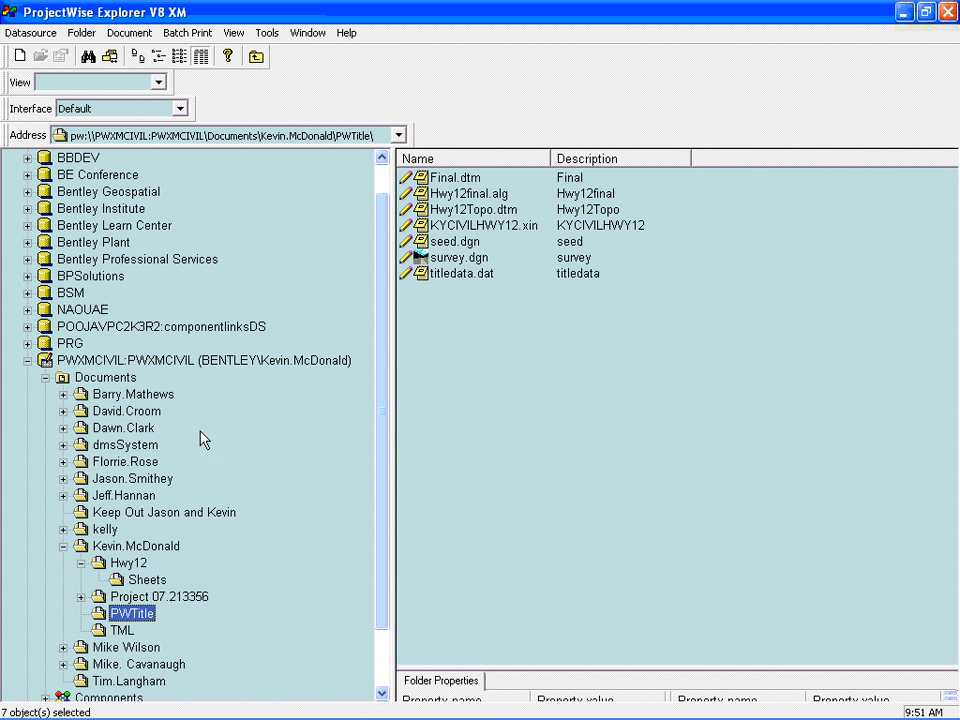
pyautogui.rightClick(437, 262)
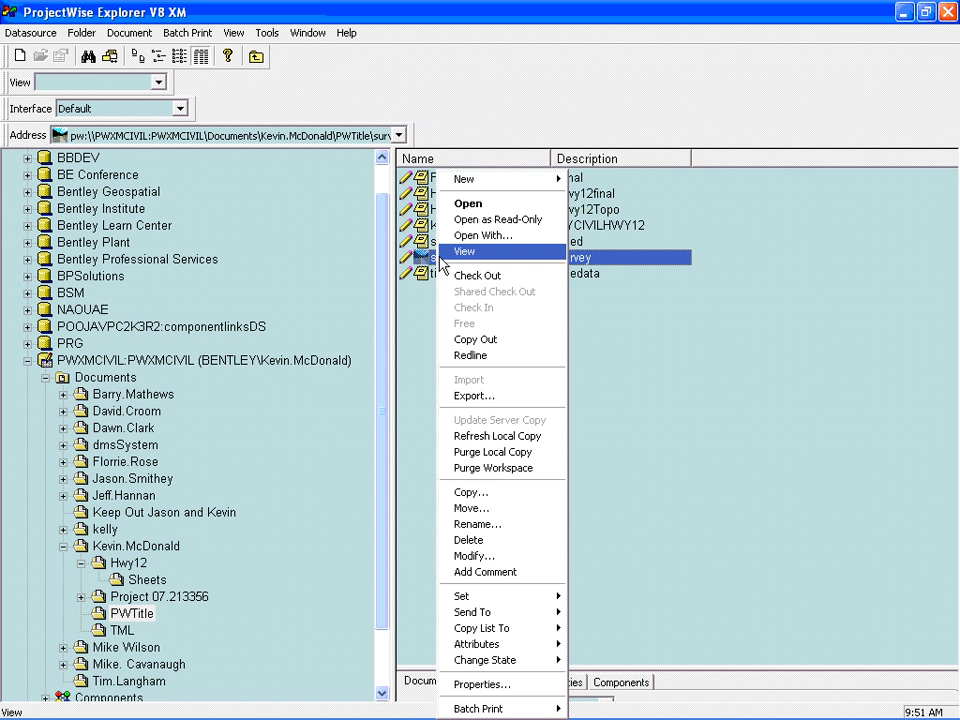
pyautogui.click(505, 685)
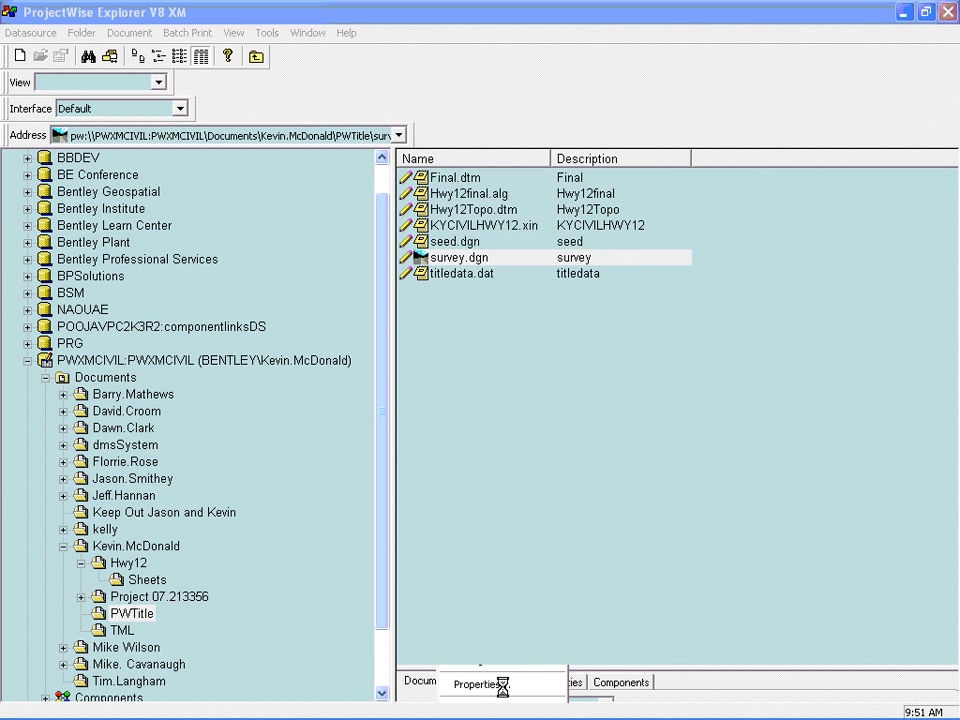
pyautogui.click(507, 45)
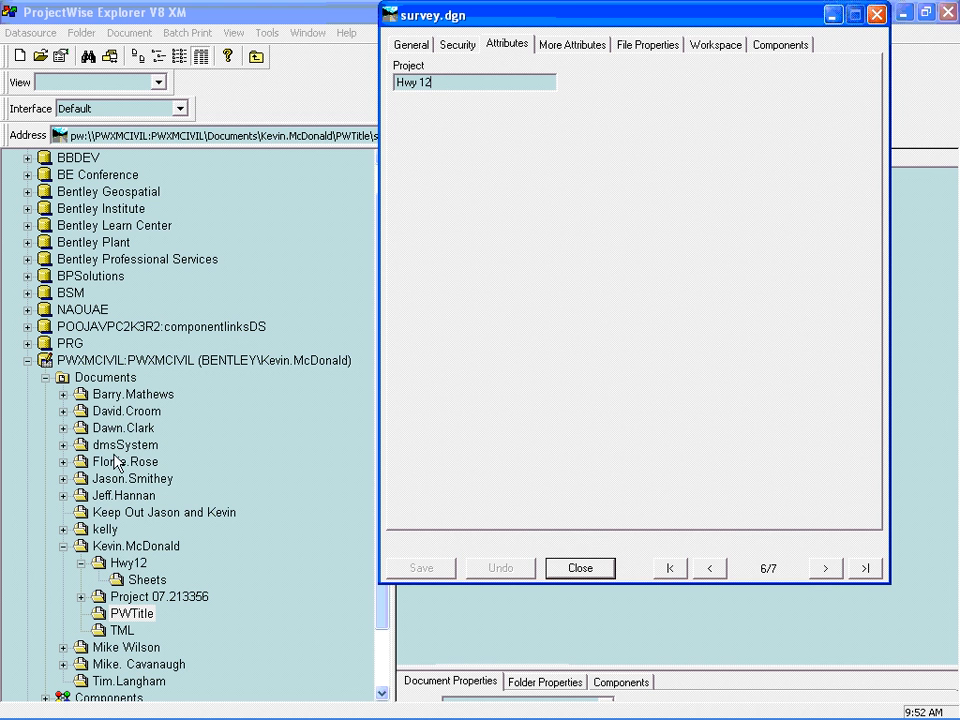
pyautogui.doubleClick(430, 82)
pyautogui.press('Delete')
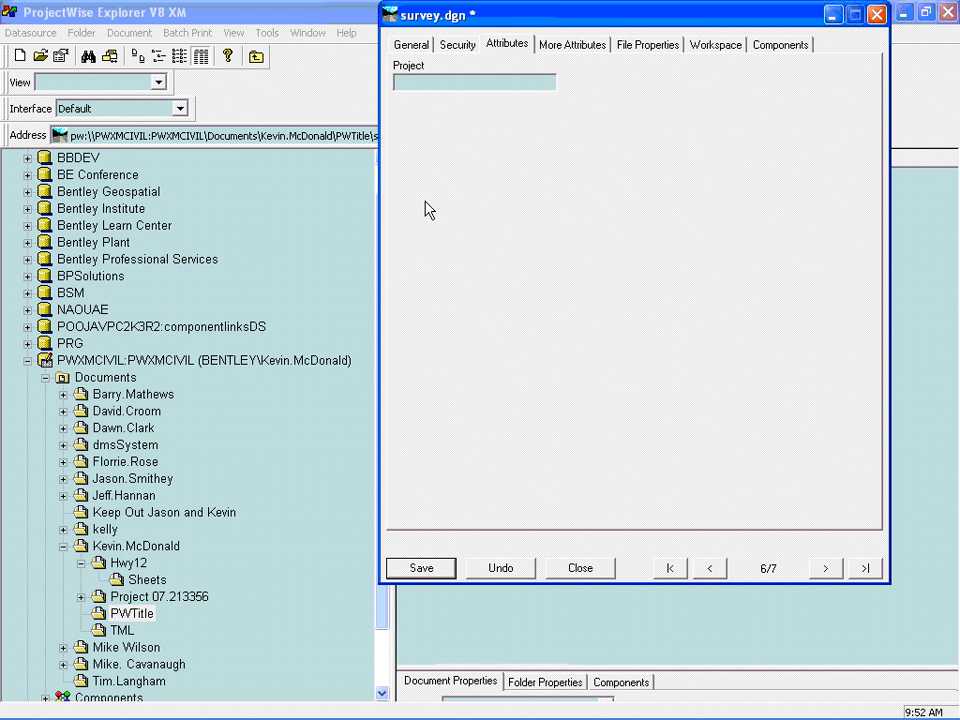
pyautogui.click(422, 568)
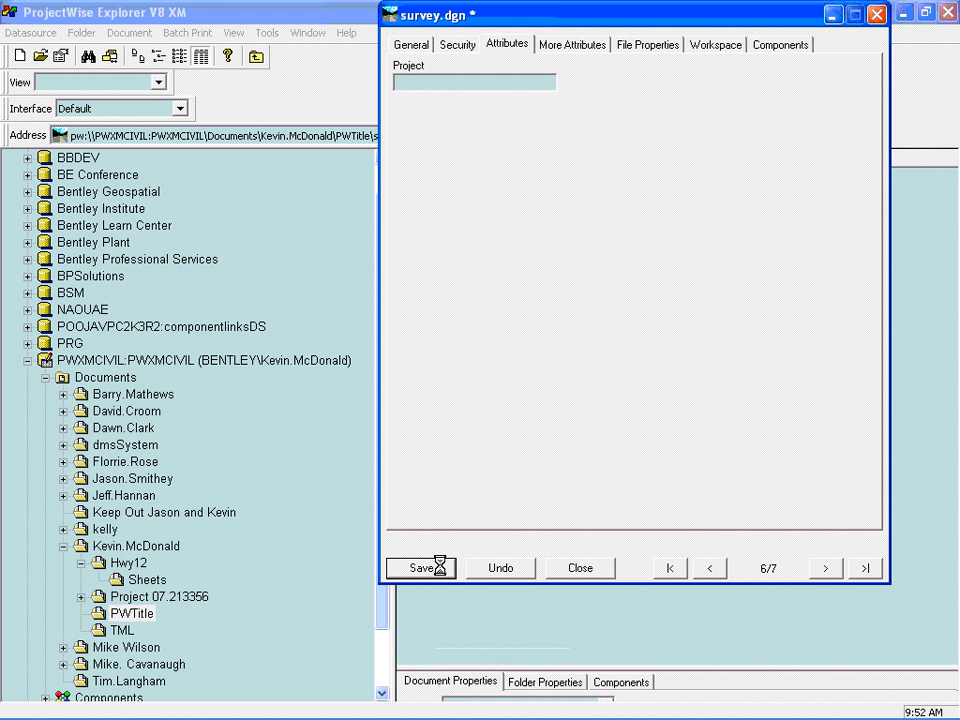
pyautogui.click(579, 568)
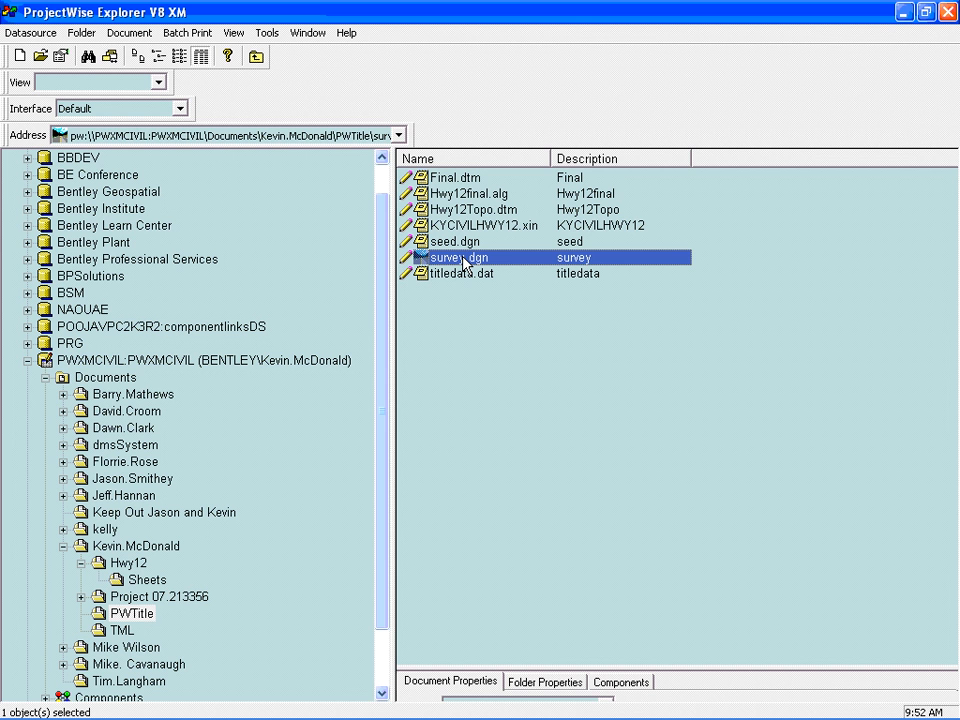
# Switch to MicroStation and browse to the PWTitle folder for opening a file
pyautogui.moveTo(362, 712)
pyautogui.hotkey('alt', 'Tab')
pyautogui.hotkey('alt', 'Tab')
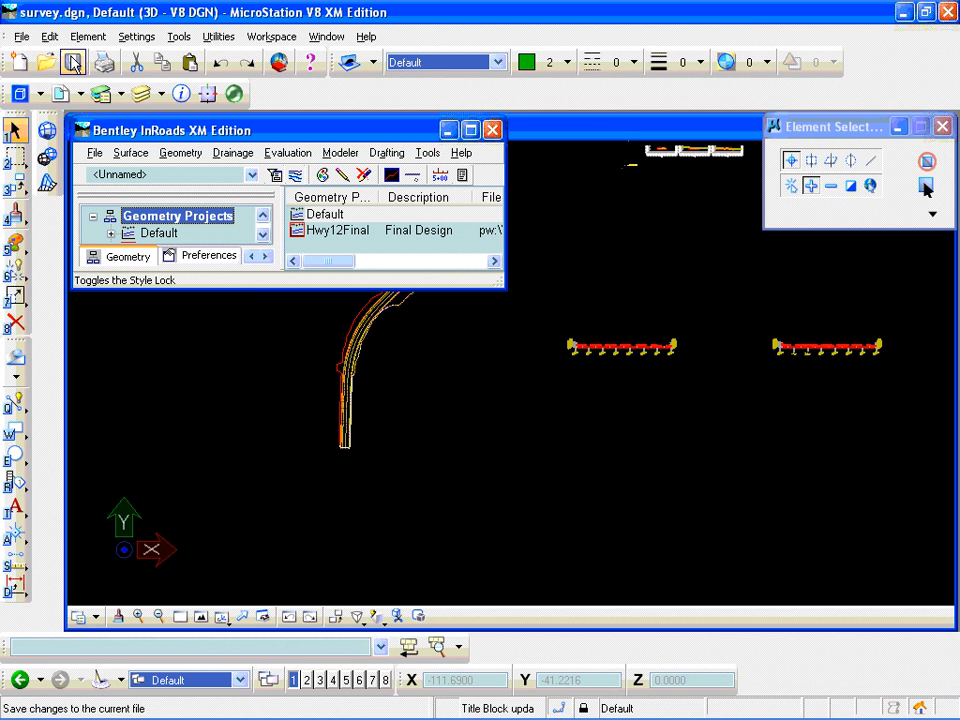
pyautogui.click(21, 36)
pyautogui.click(45, 75)
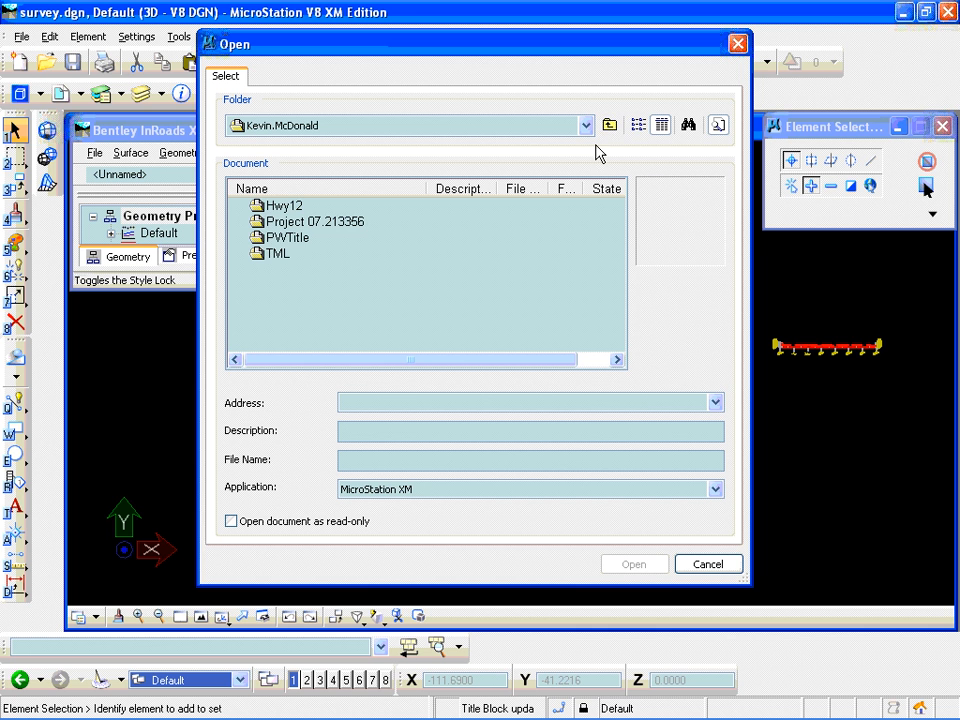
pyautogui.doubleClick(325, 240)
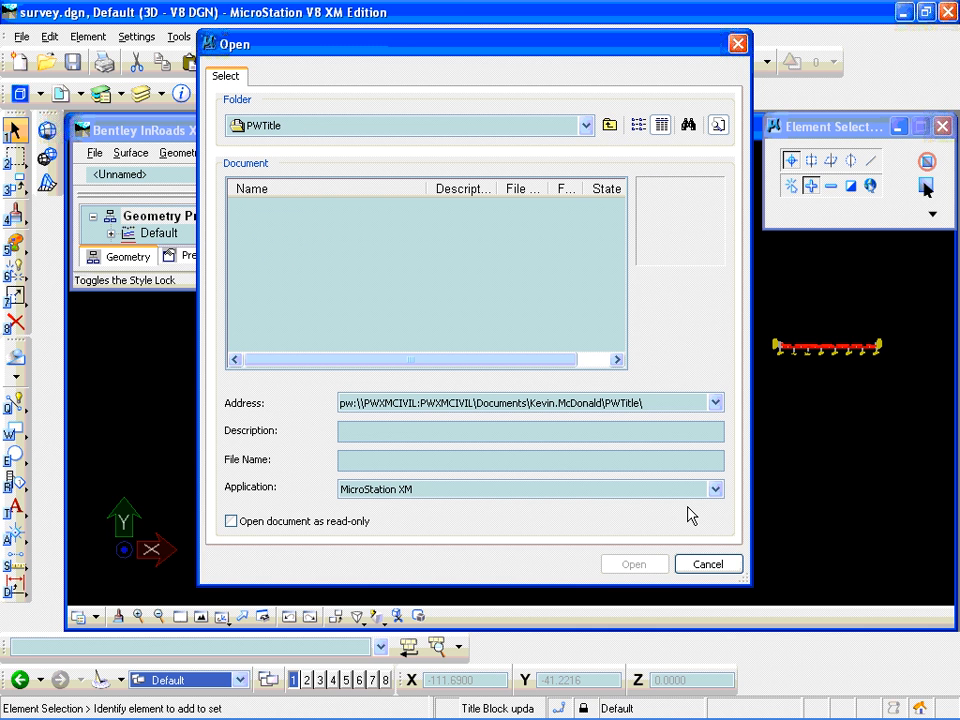
# List documents of all applications and open survey.dgn from the PWTitle folder
pyautogui.click(715, 489)
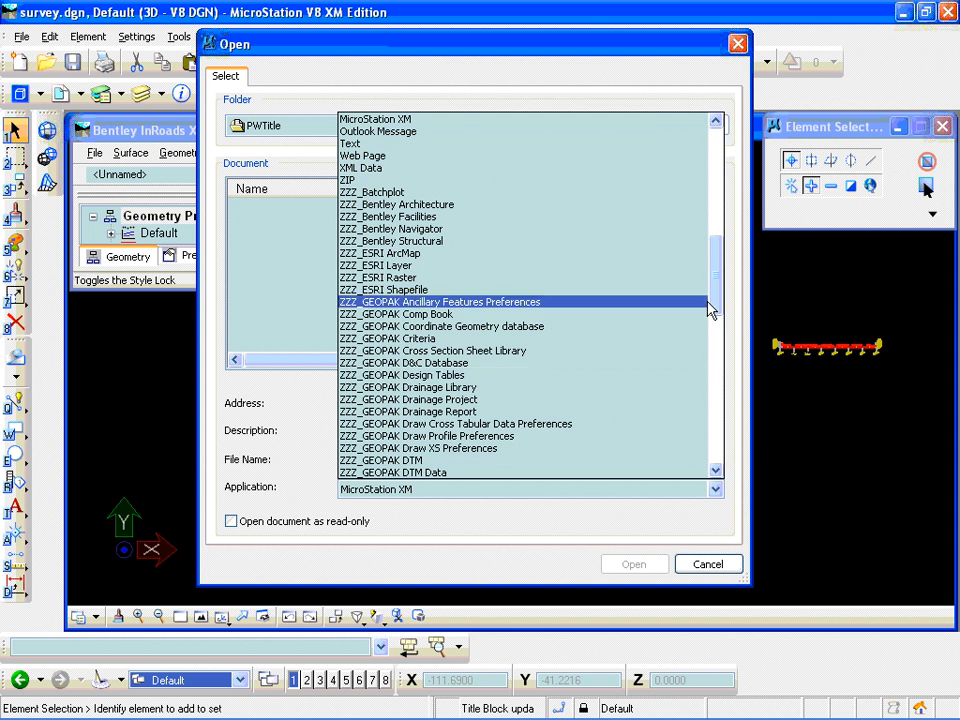
pyautogui.click(714, 243)
pyautogui.click(720, 489)
pyautogui.moveTo(716, 399); pyautogui.dragTo(692, 146)
pyautogui.click(456, 121)
pyautogui.click(297, 290)
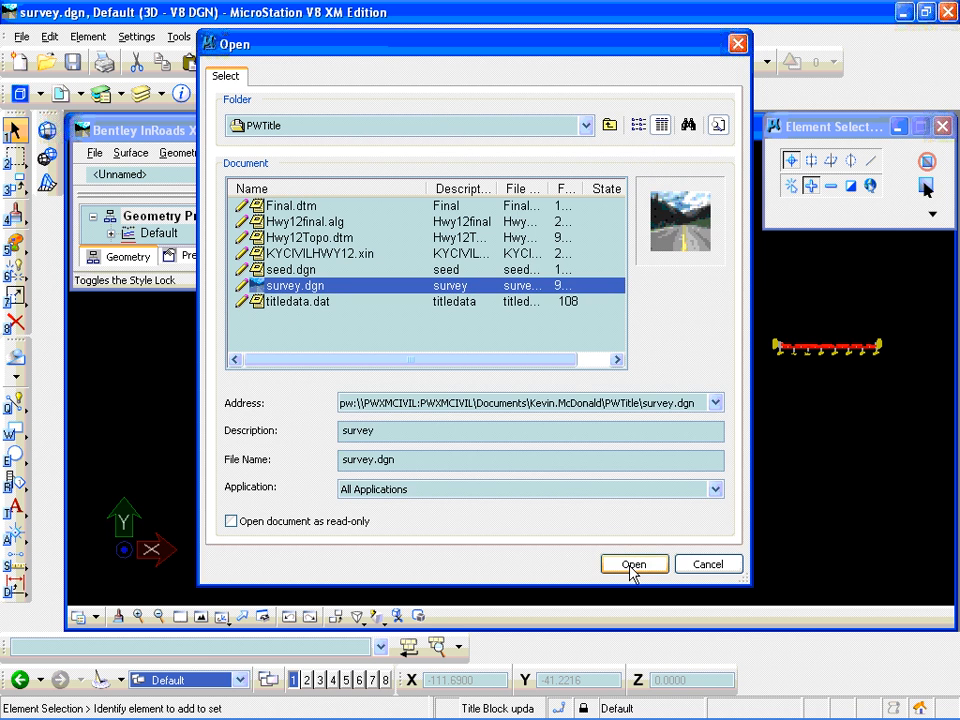
pyautogui.click(632, 566)
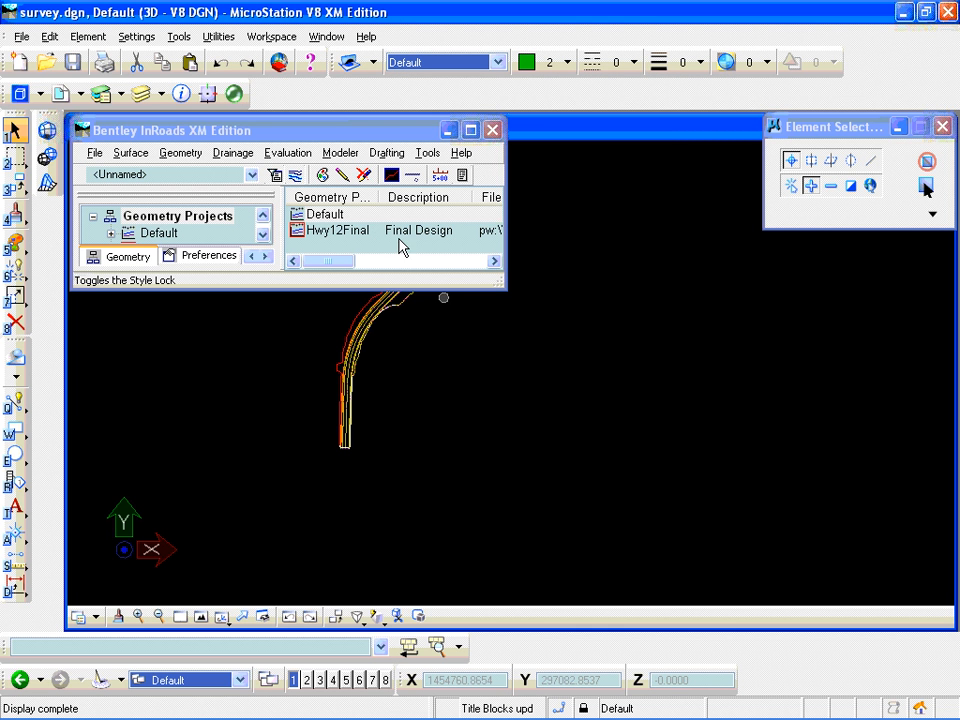
# Load the ReferenceBorder preference for creating cross sections in InRoads and use Project as the ProjectWise title block cell
pyautogui.click(288, 153)
pyautogui.moveTo(297, 195)
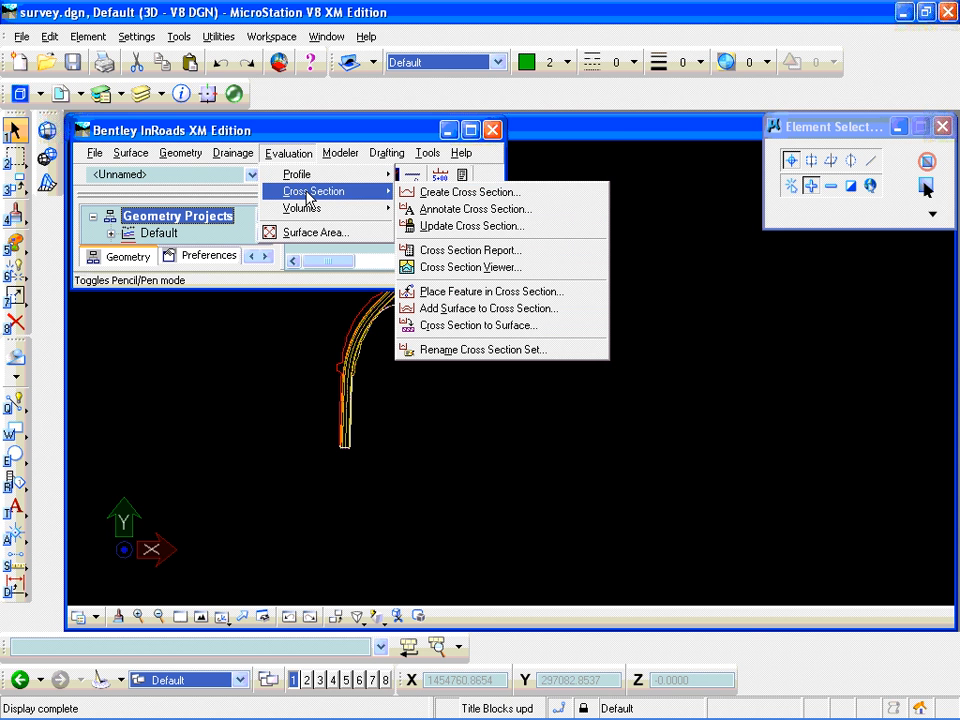
pyautogui.click(441, 193)
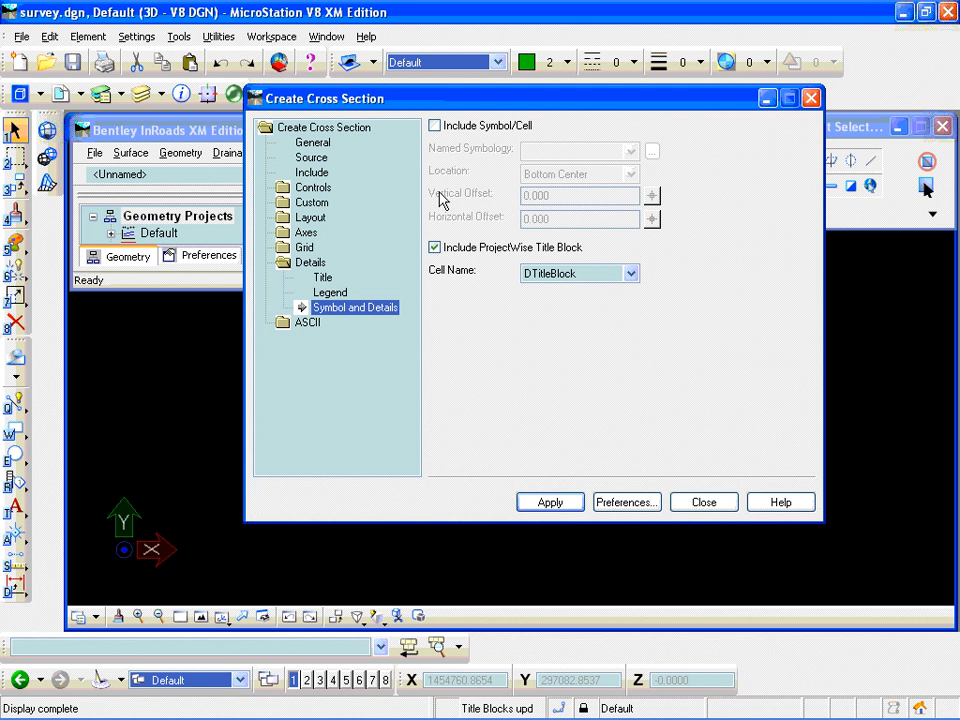
pyautogui.click(625, 502)
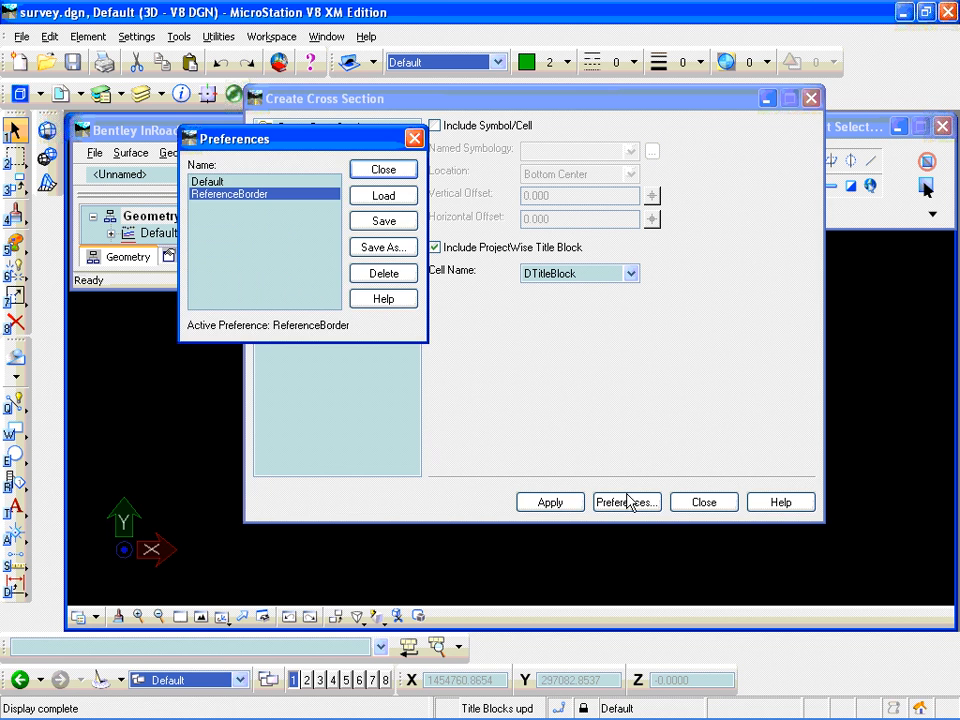
pyautogui.click(383, 196)
pyautogui.click(384, 170)
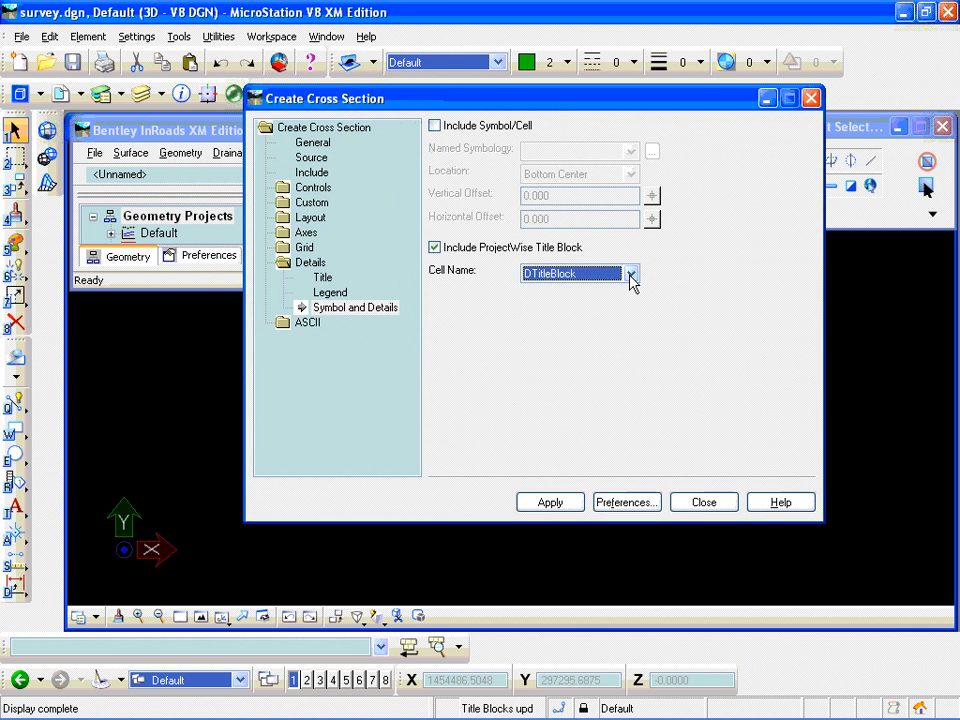
pyautogui.click(630, 275)
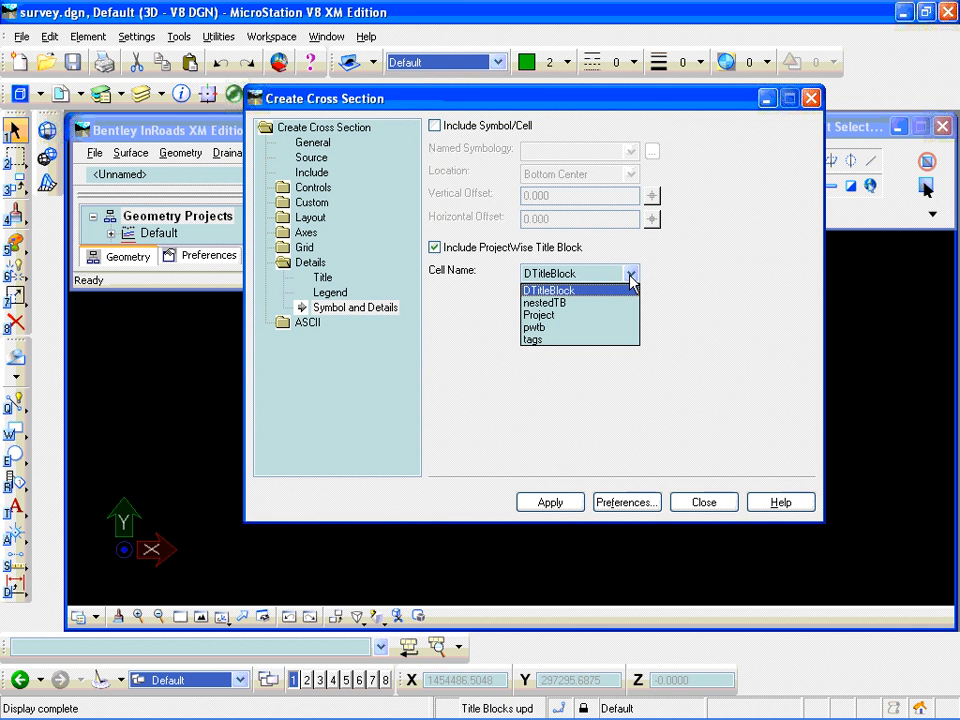
pyautogui.click(548, 316)
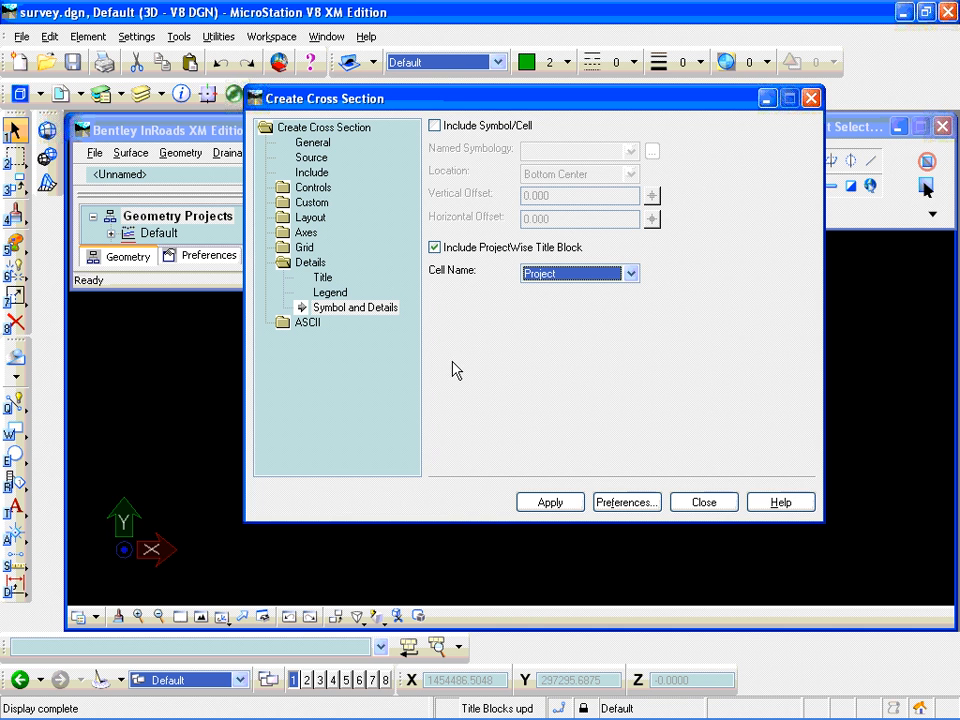
# Generate the cross section sheets beside the highway alignment and finish the Create Cross Section command
pyautogui.click(556, 503)
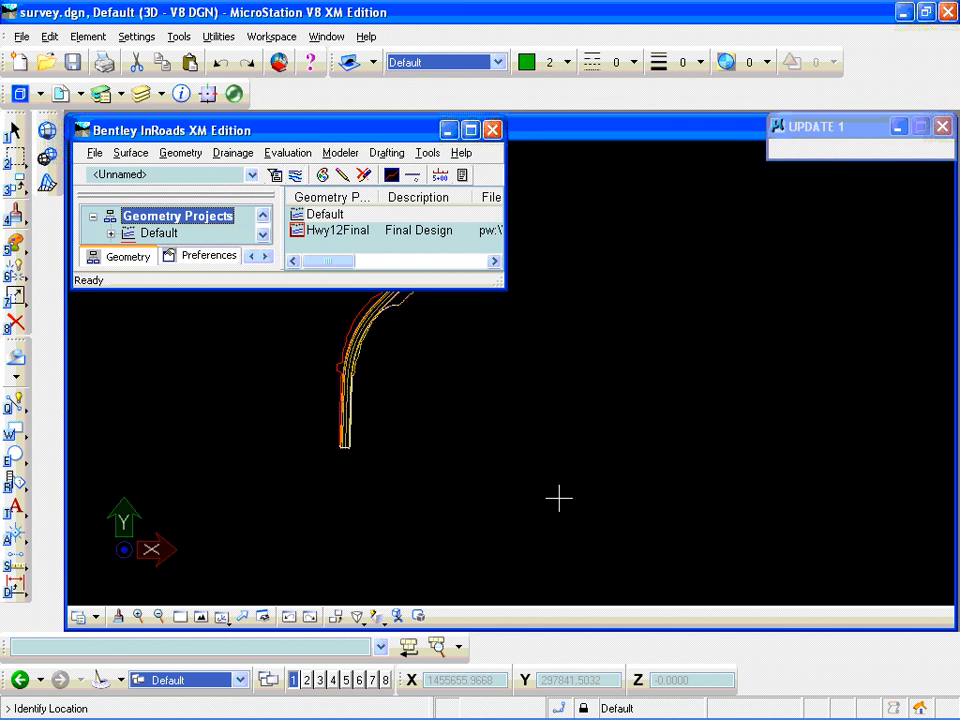
pyautogui.click(569, 402)
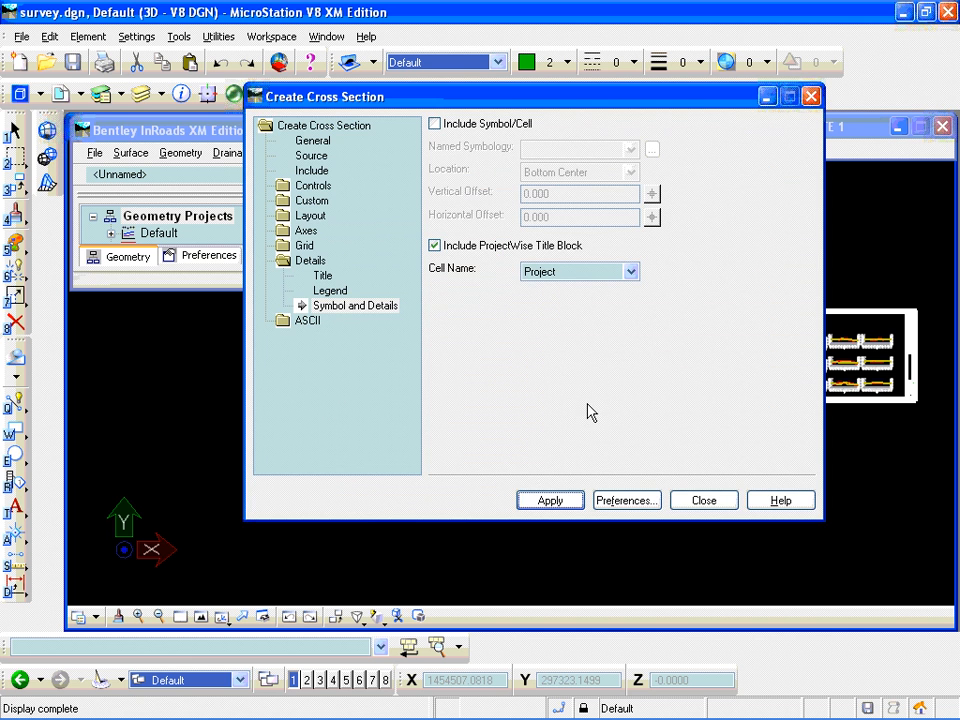
pyautogui.click(705, 502)
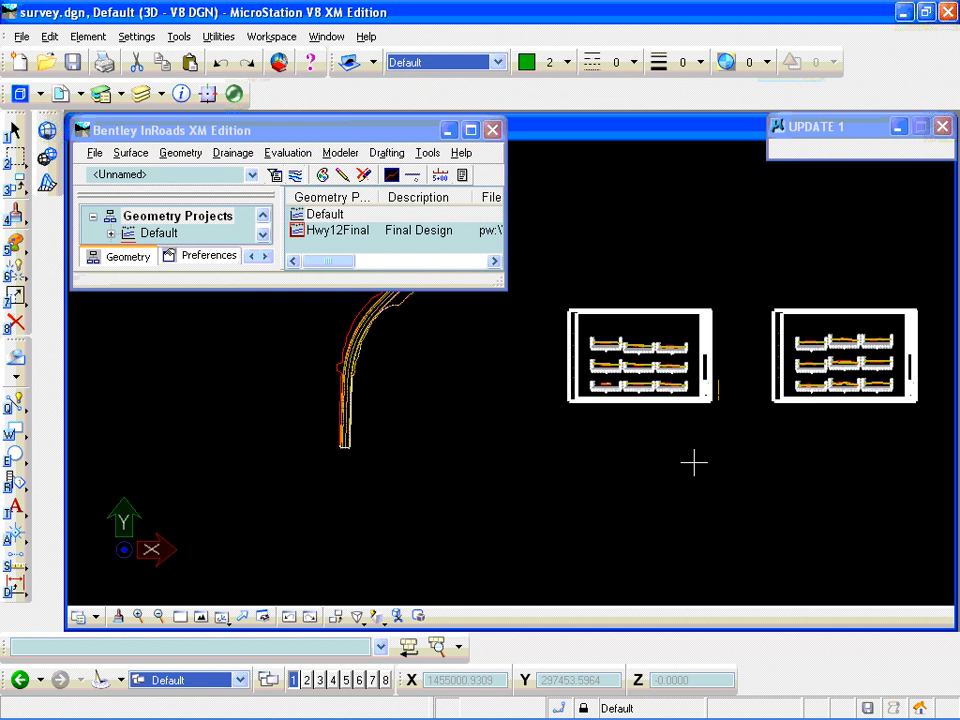
# Inspect the Project text at the sheet's title block and run the titleblock modify key-in
pyautogui.scroll(4, 703, 399)
pyautogui.scroll(3, 730, 330)
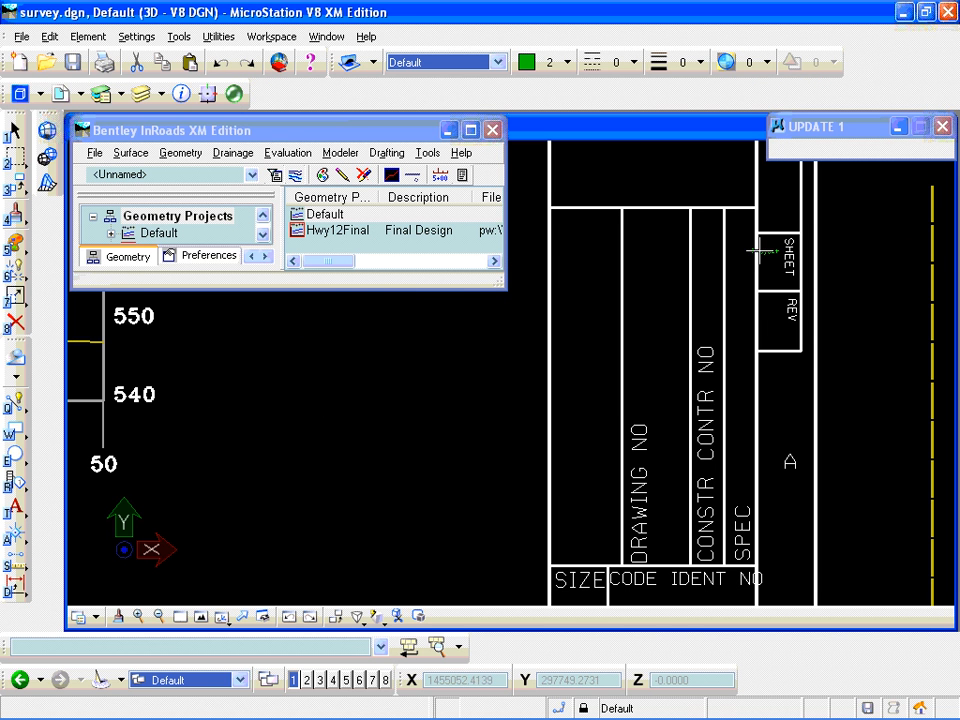
pyautogui.scroll(-2, 761, 251)
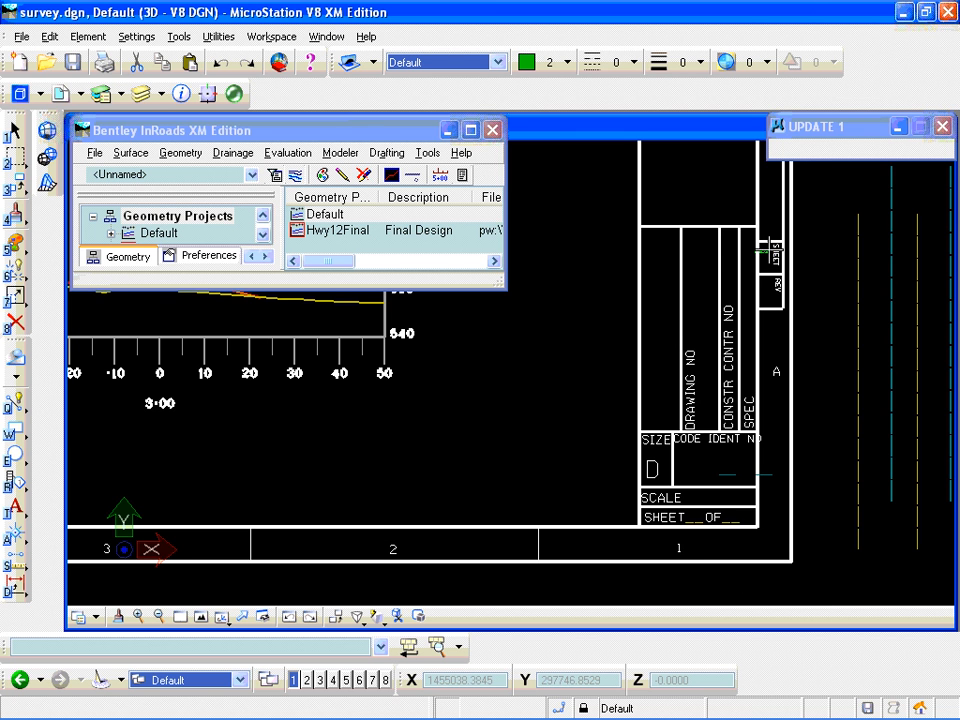
pyautogui.scroll(1, 779, 245)
pyautogui.scroll(1, 779, 245)
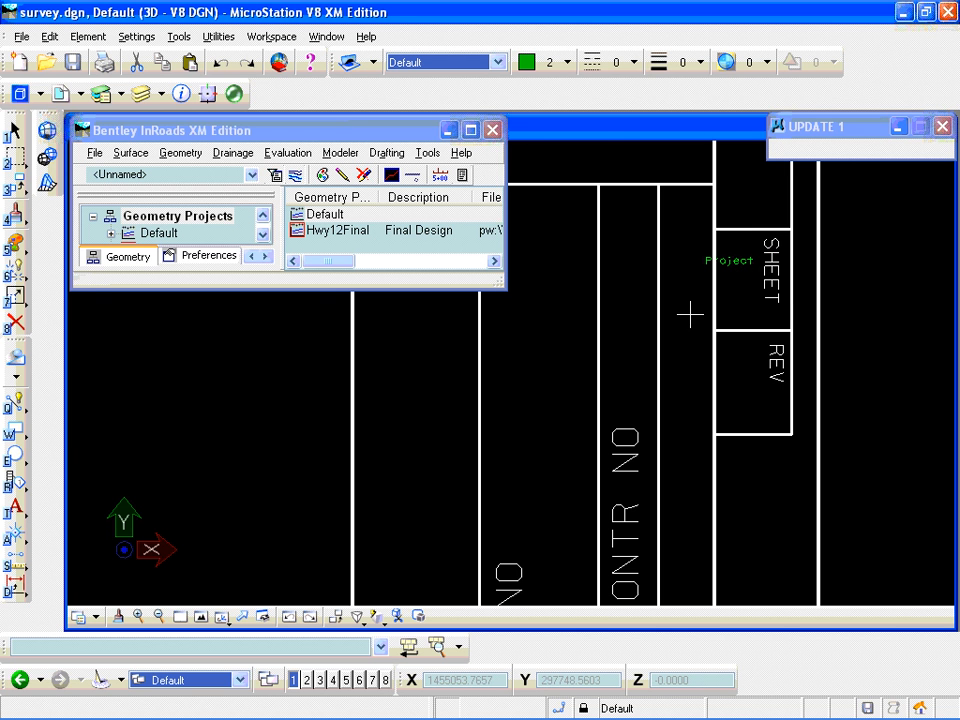
pyautogui.click(294, 651)
pyautogui.write('create cell Project')
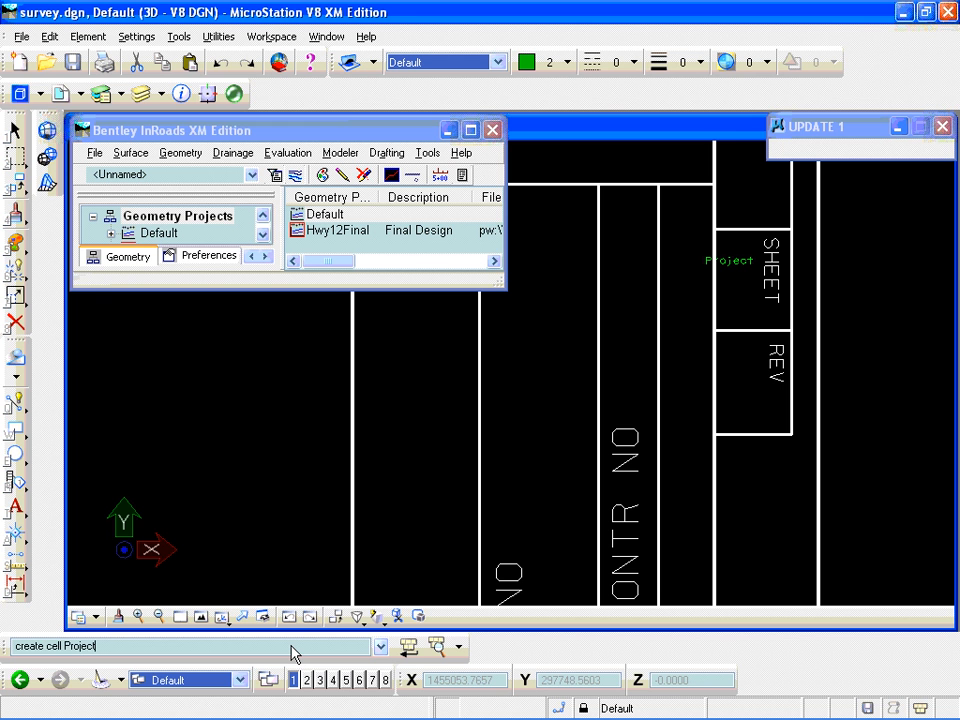
pyautogui.press('Up')
pyautogui.press('Up')
pyautogui.press('Up')
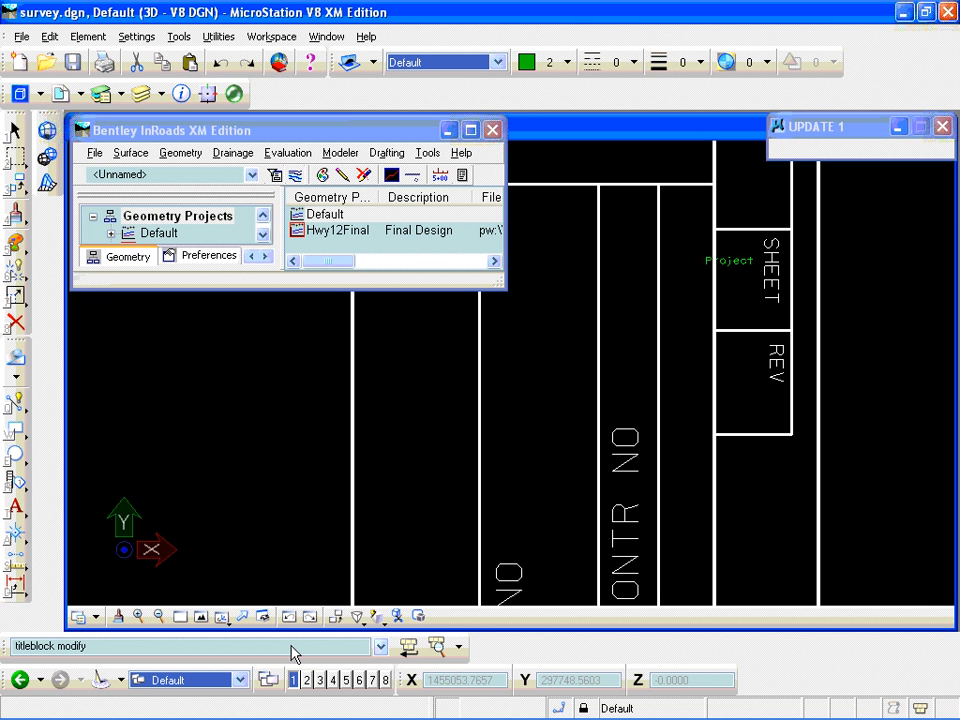
pyautogui.press('Return')
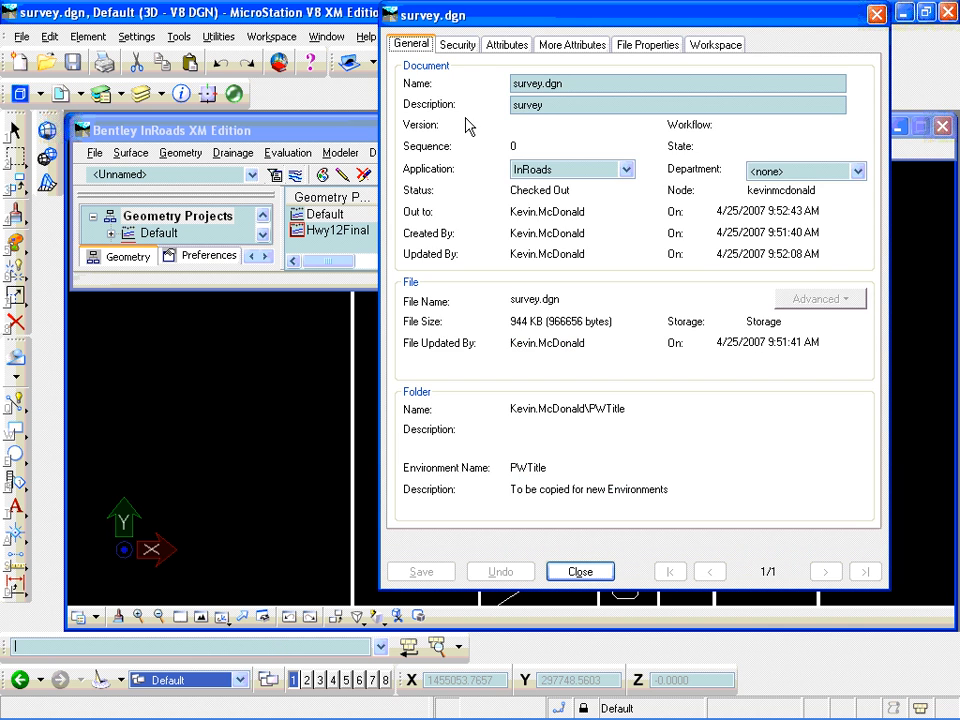
# Set the Project attribute of survey.dgn to John Rd., save it and update the title blocks
pyautogui.click(501, 45)
pyautogui.click(469, 80)
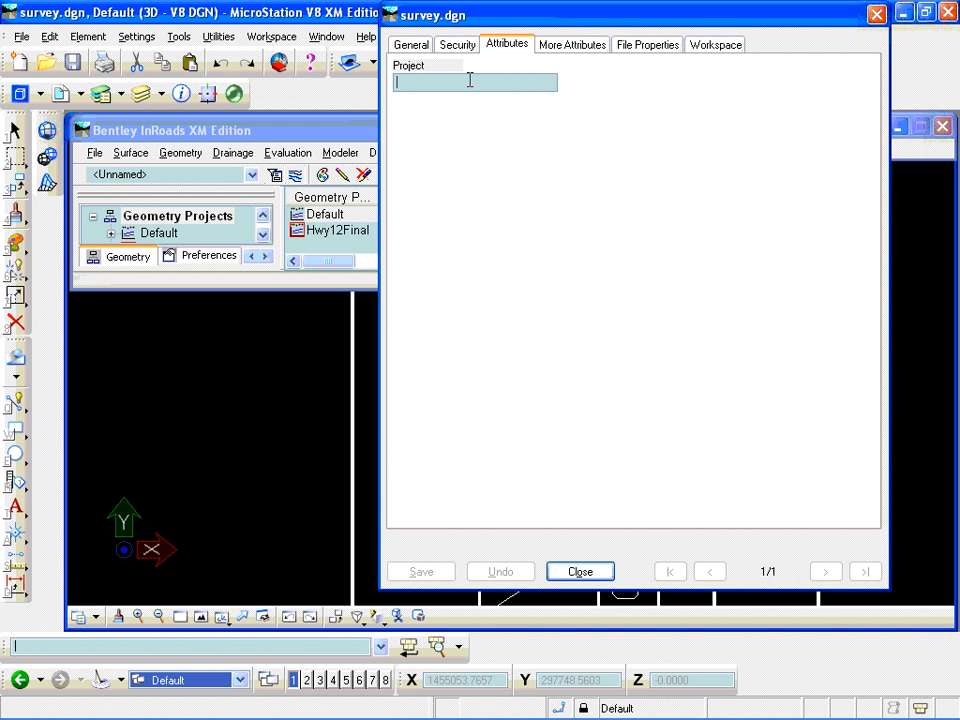
pyautogui.write('John Rd.')
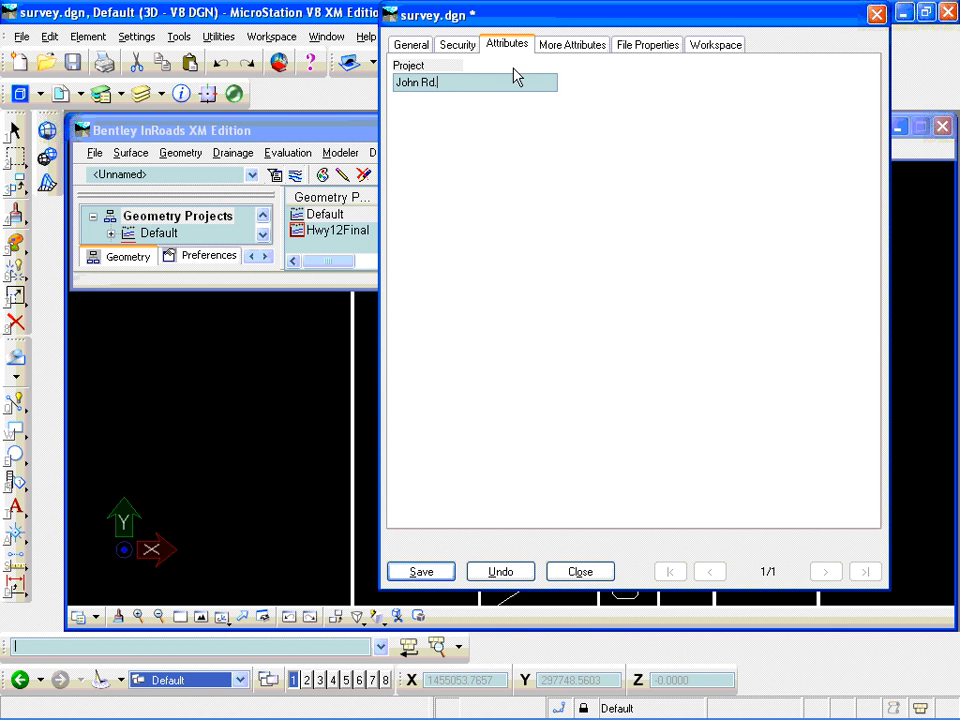
pyautogui.click(437, 572)
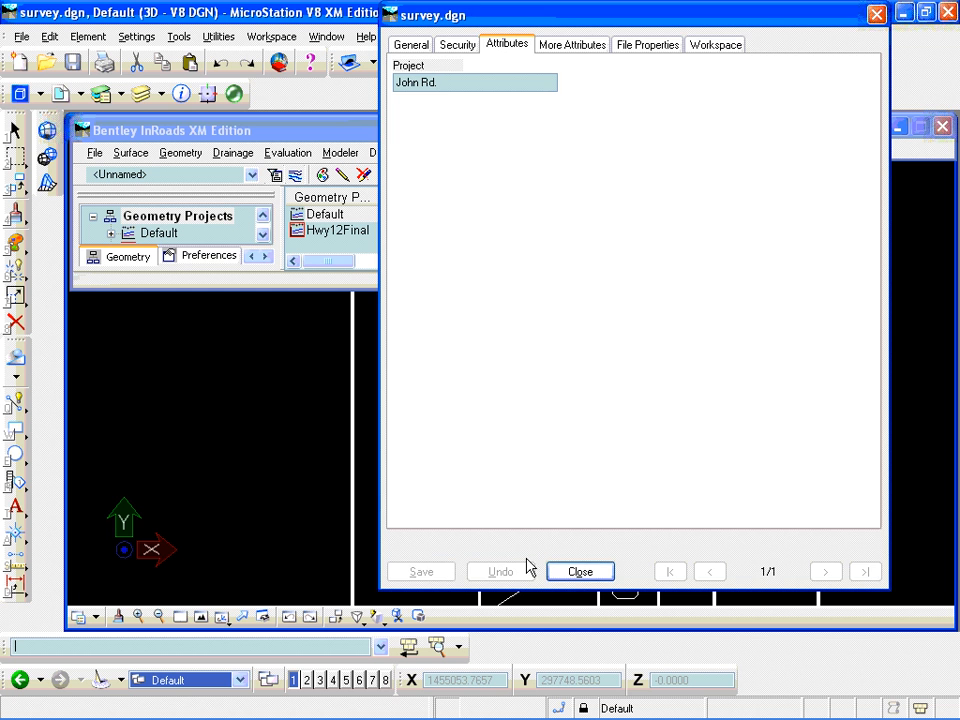
pyautogui.click(580, 571)
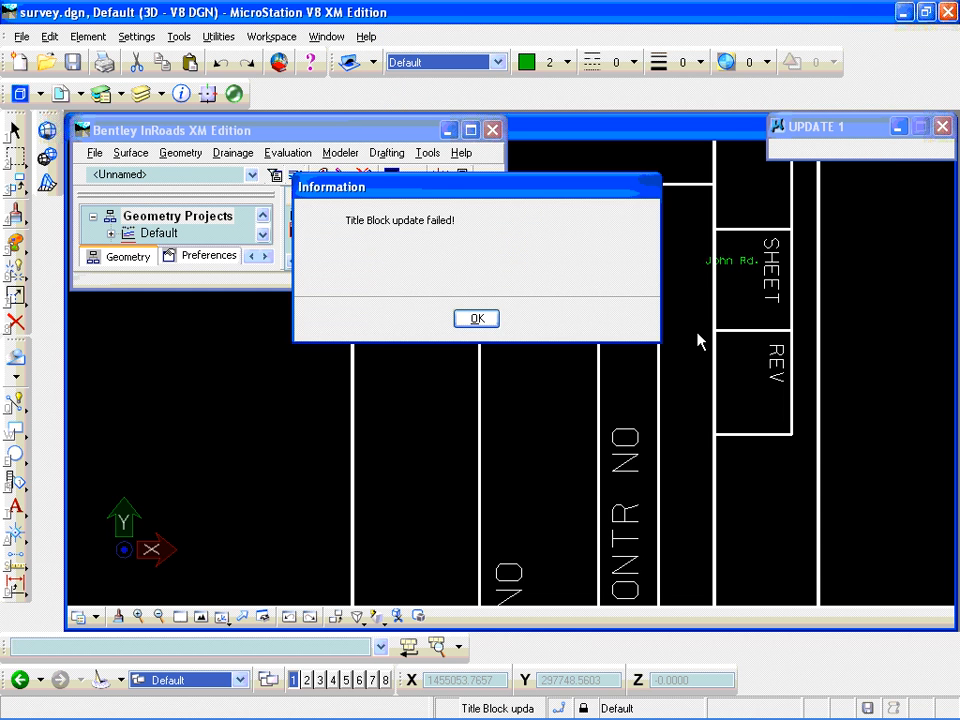
pyautogui.click(477, 318)
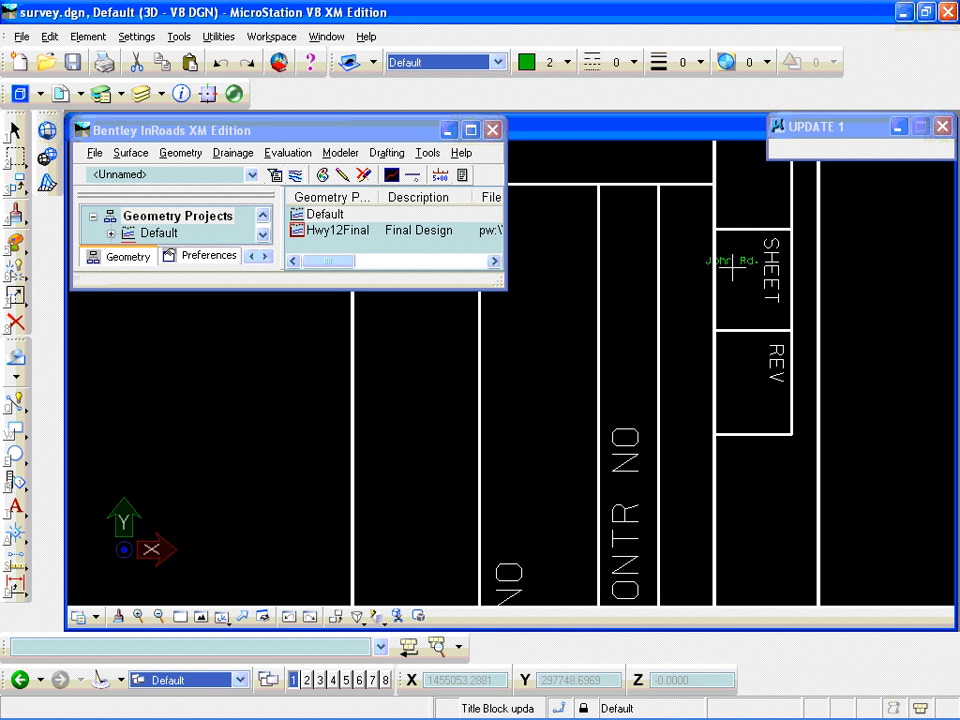
pyautogui.hotkey('alt', 'Tab')
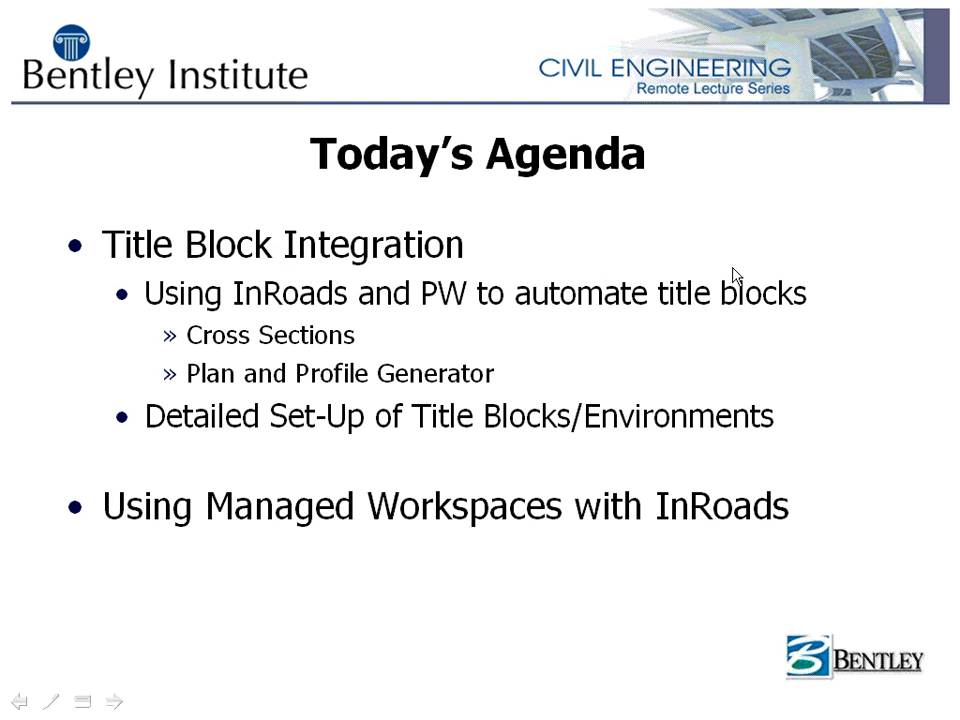
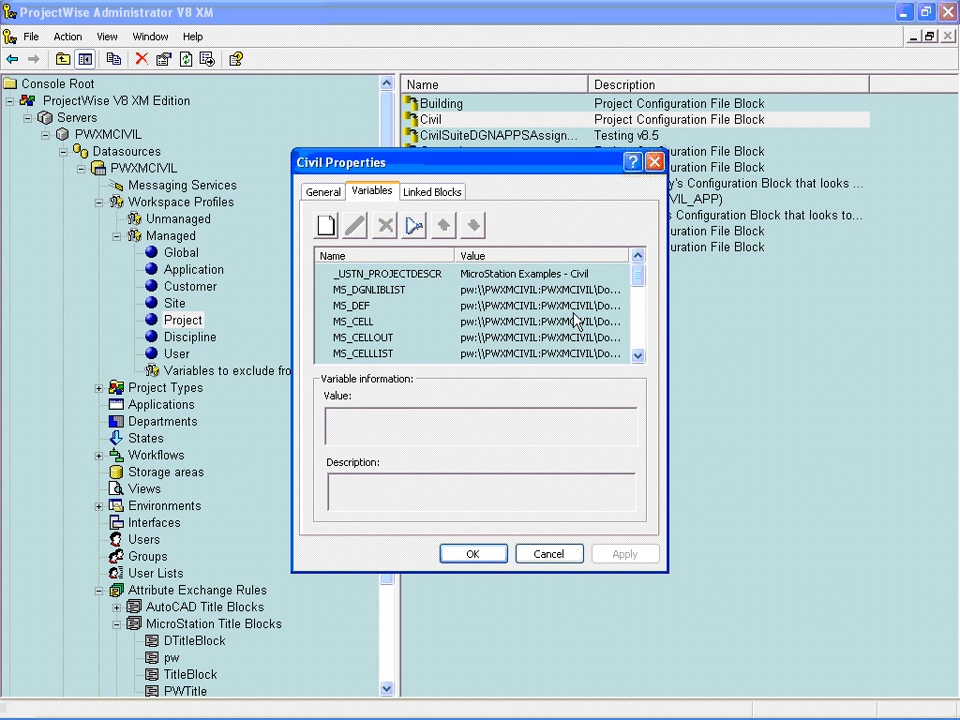
# Examine the MS_DGNAPPS variable in the Civil configuration block and the disable-integration settings in PW.CFG, and close the file
pyautogui.moveTo(636, 279); pyautogui.dragTo(636, 338)
pyautogui.click(440, 353)
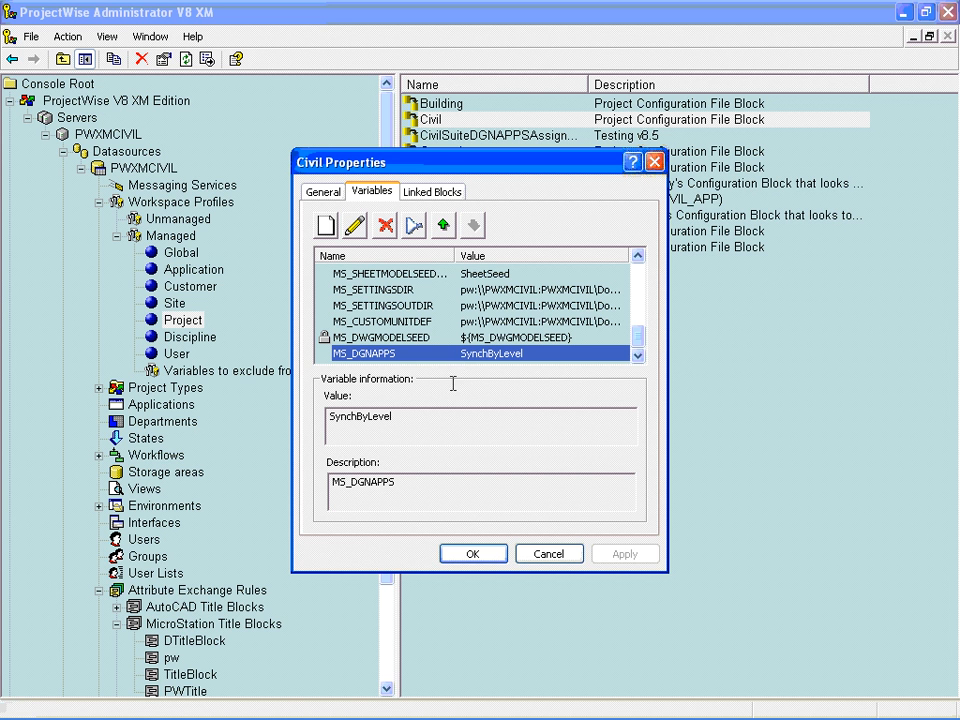
pyautogui.moveTo(452, 717)
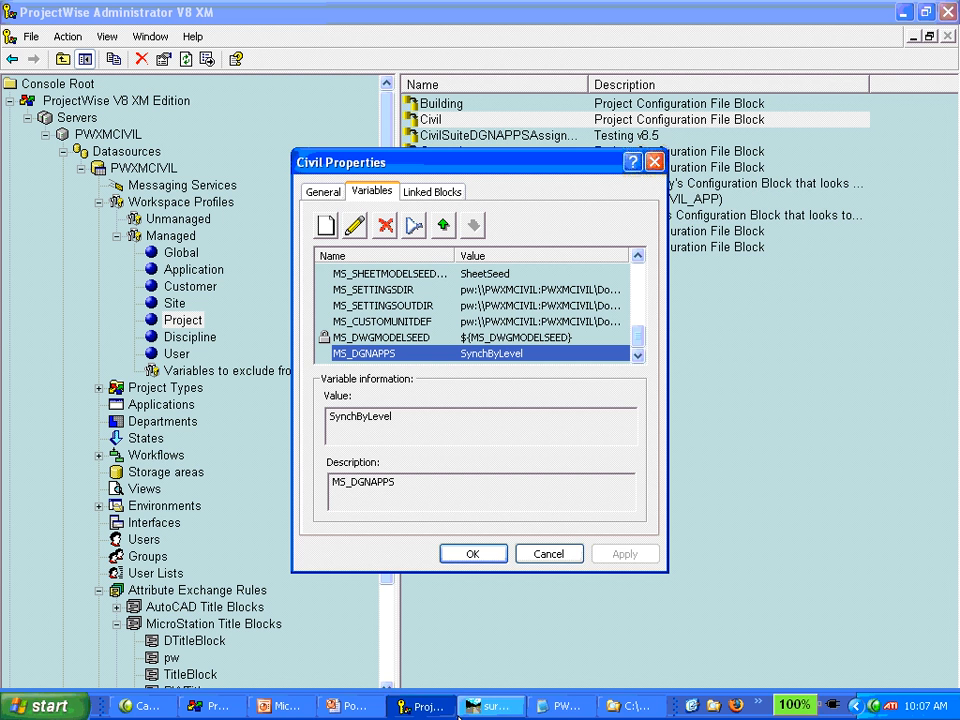
pyautogui.click(553, 706)
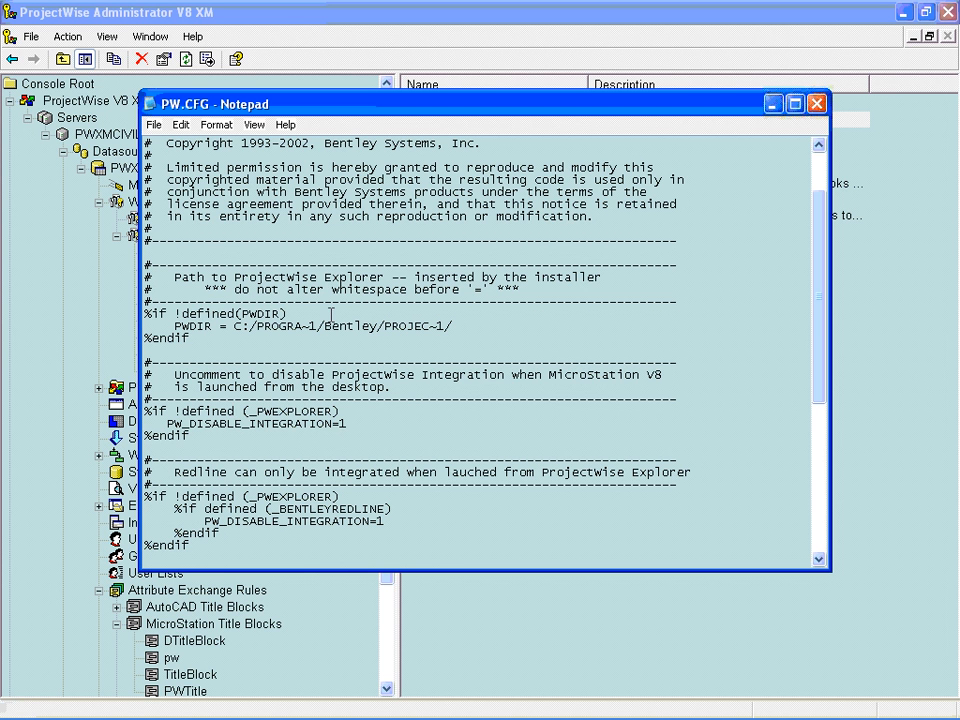
pyautogui.click(817, 104)
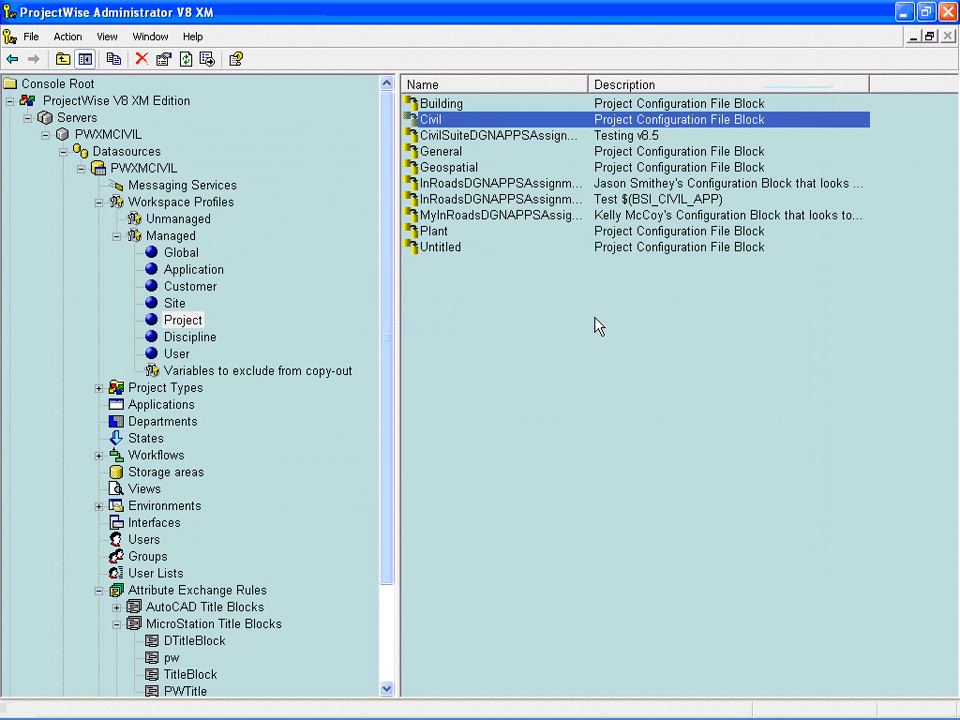
# Create a new Project-level configuration block named LaunchInRoads in the managed workspace profiles
pyautogui.click(455, 296)
pyautogui.rightClick(455, 296)
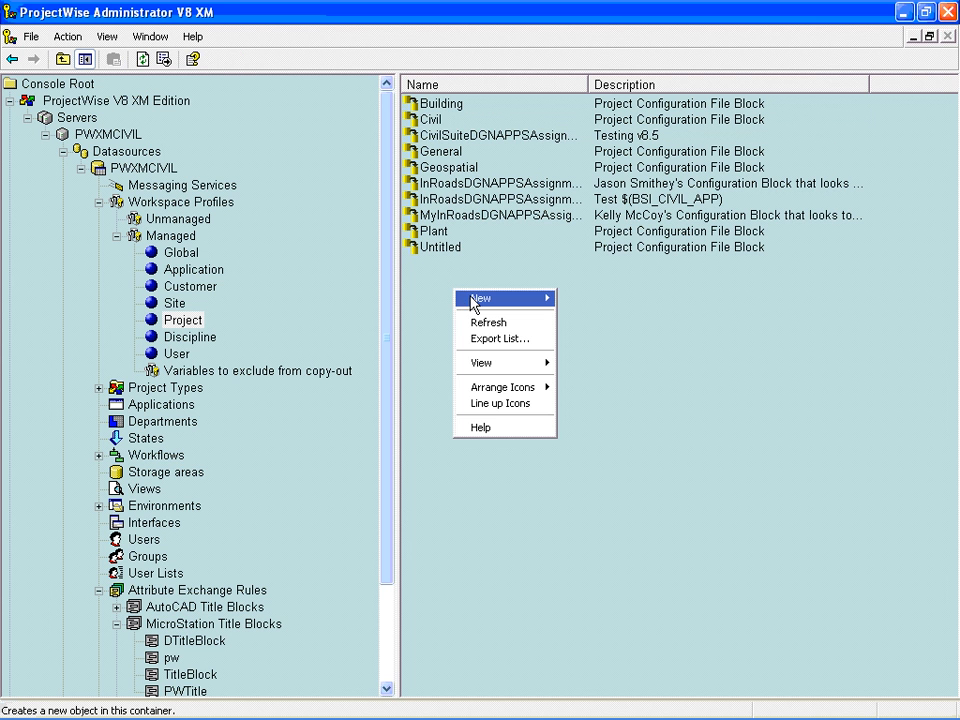
pyautogui.moveTo(546, 306)
pyautogui.click(580, 298)
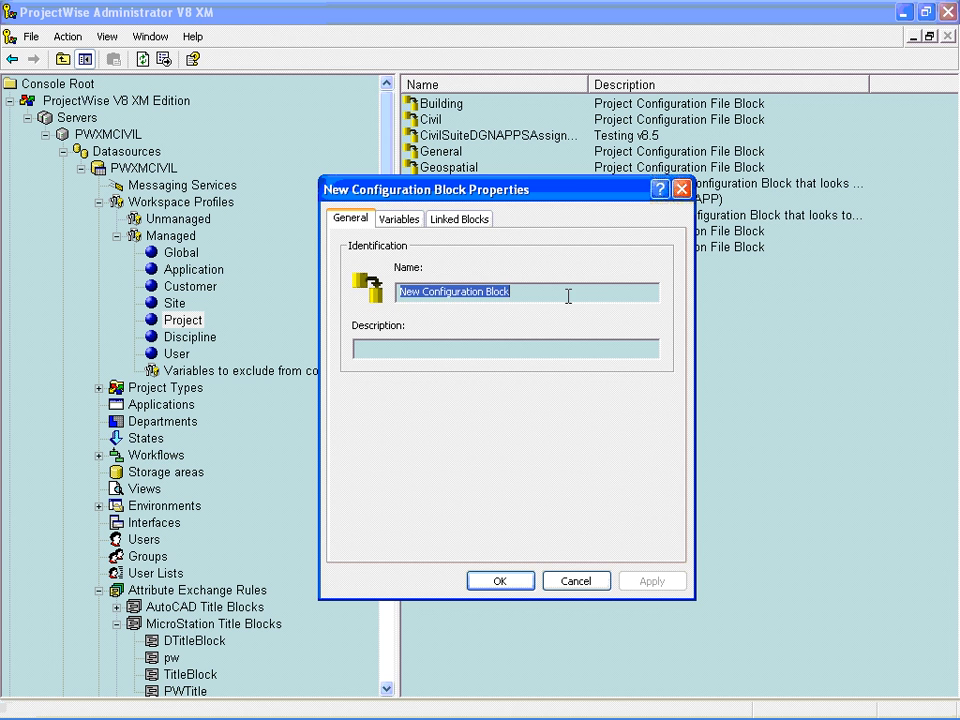
pyautogui.write('Launch')
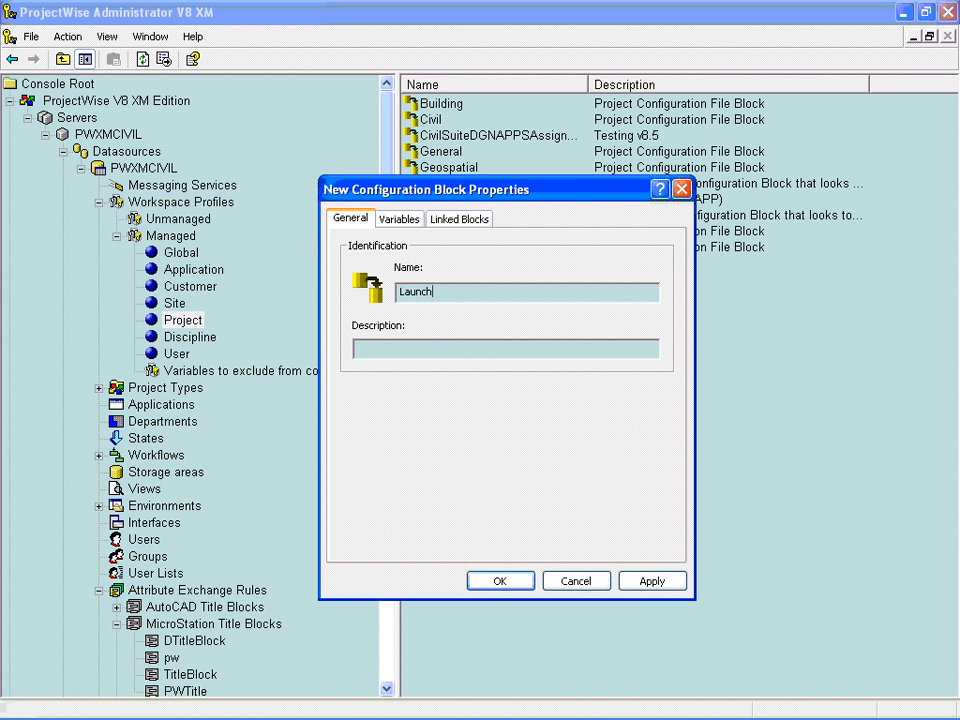
pyautogui.write('InRoads')
pyautogui.click(650, 581)
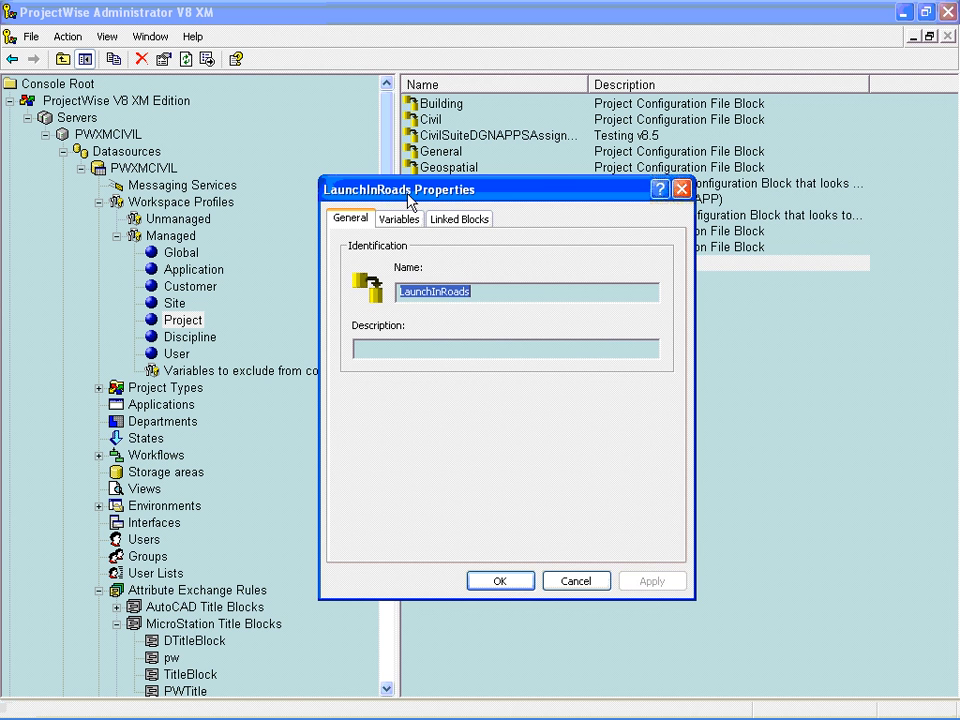
# Add the variable MS_DGNAPPS to the LaunchInRoads block with the assigned string value $(BSI_CIVIL_APP) and save the block
pyautogui.moveTo(409, 200); pyautogui.dragTo(426, 244)
pyautogui.click(422, 268)
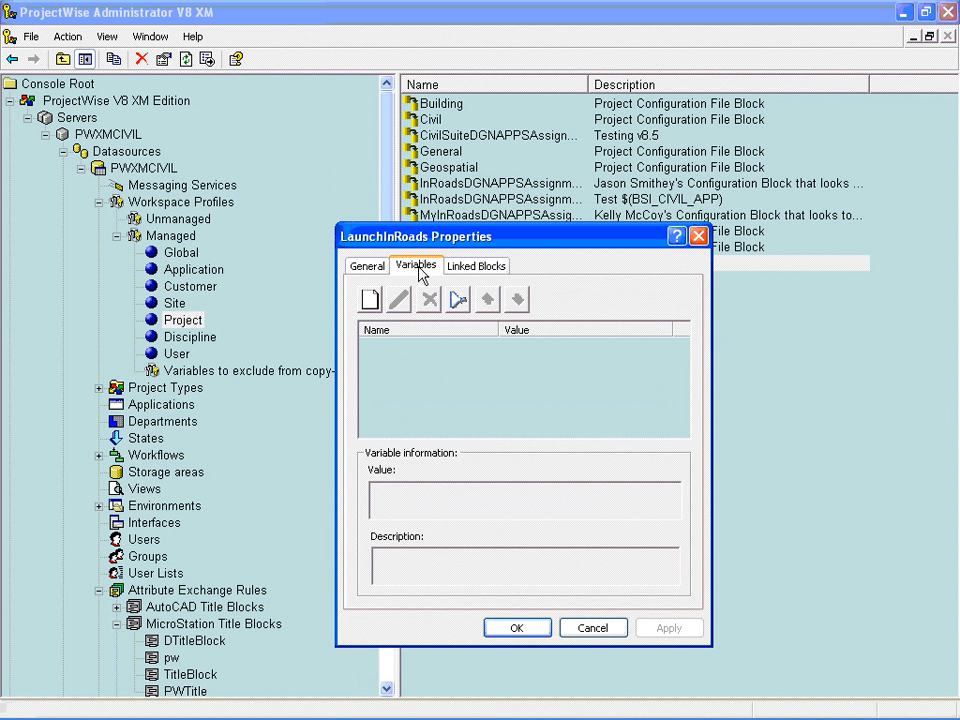
pyautogui.click(371, 302)
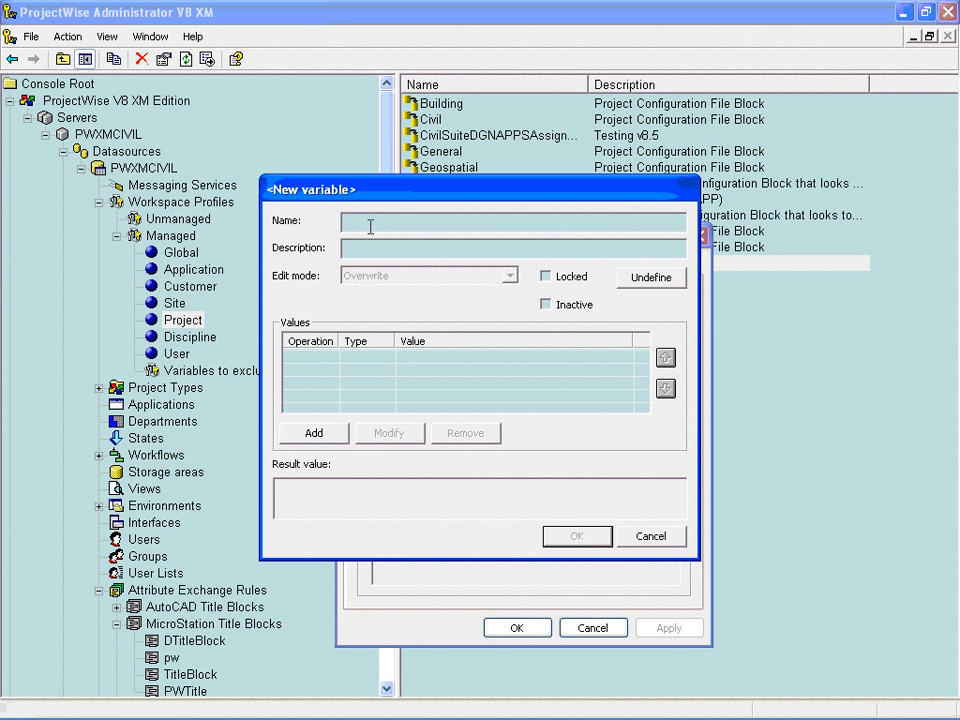
pyautogui.write('MS_DGNAPPS')
pyautogui.click(313, 434)
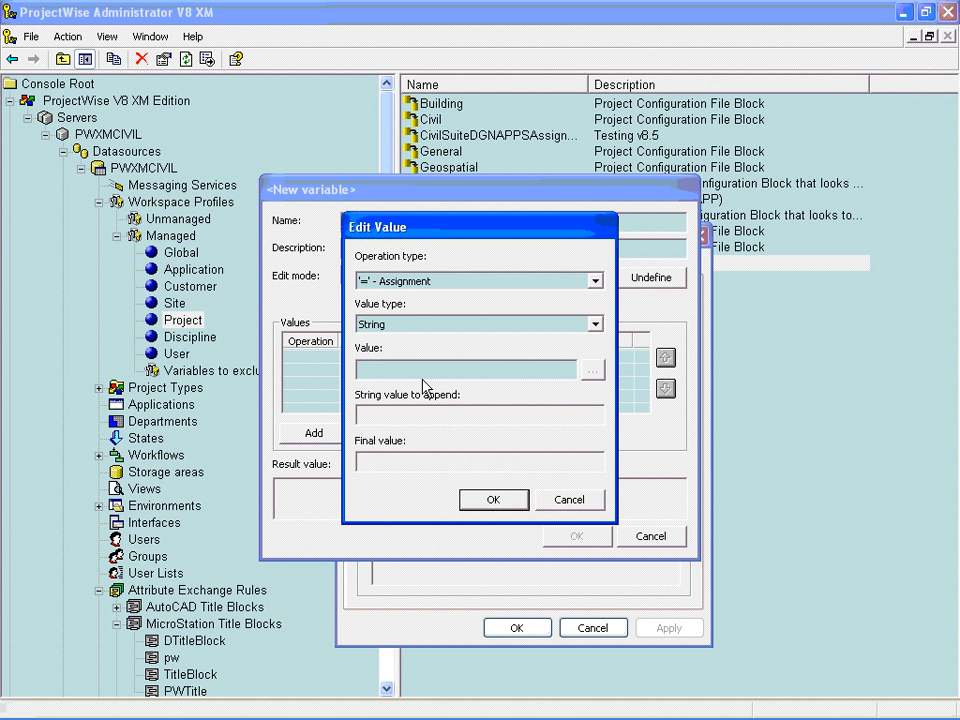
pyautogui.write('$(BSI_CIVIL_')
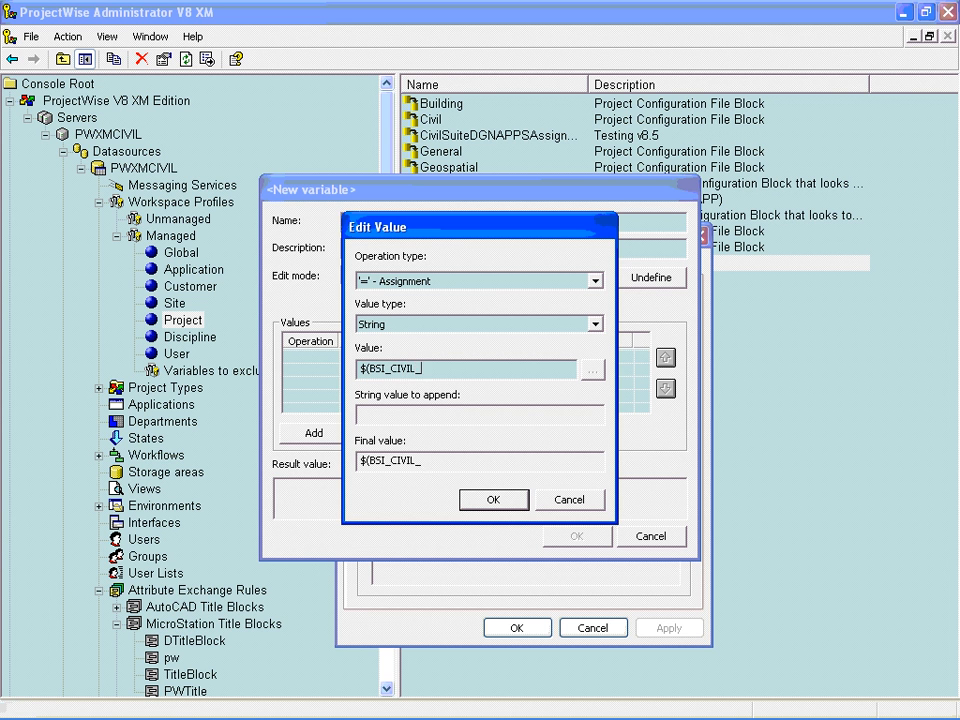
pyautogui.write('APP)')
pyautogui.click(488, 499)
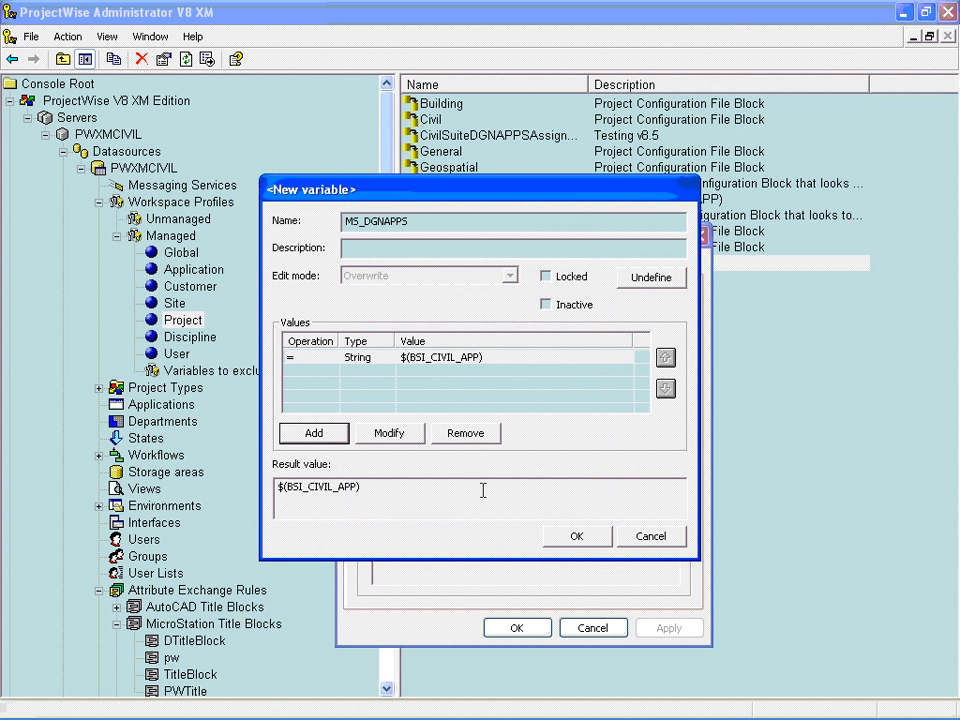
pyautogui.click(578, 540)
pyautogui.click(660, 630)
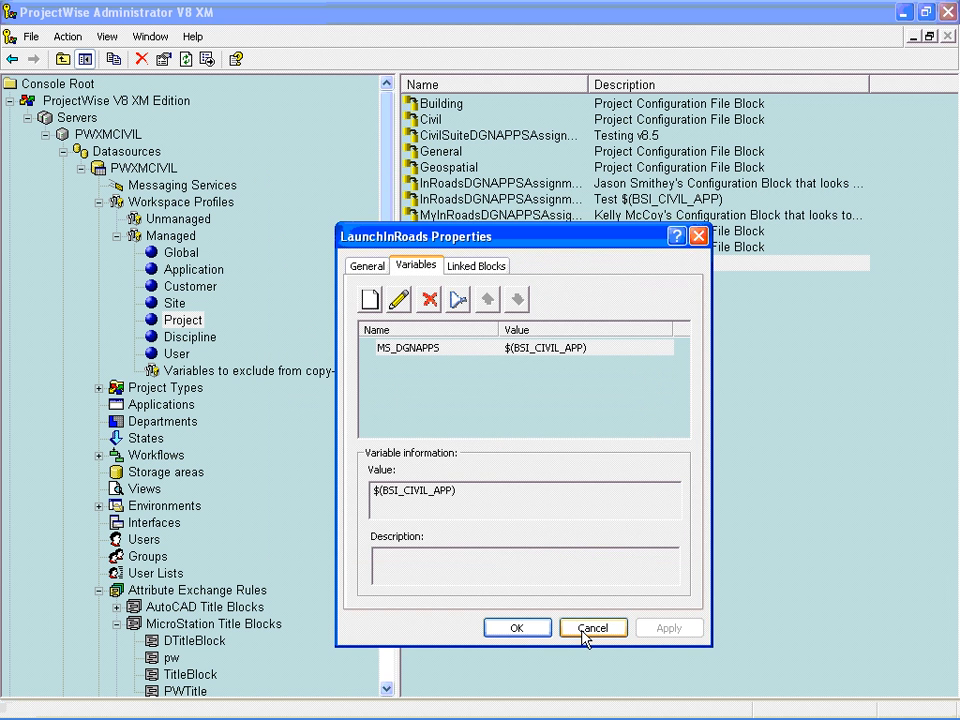
pyautogui.click(536, 628)
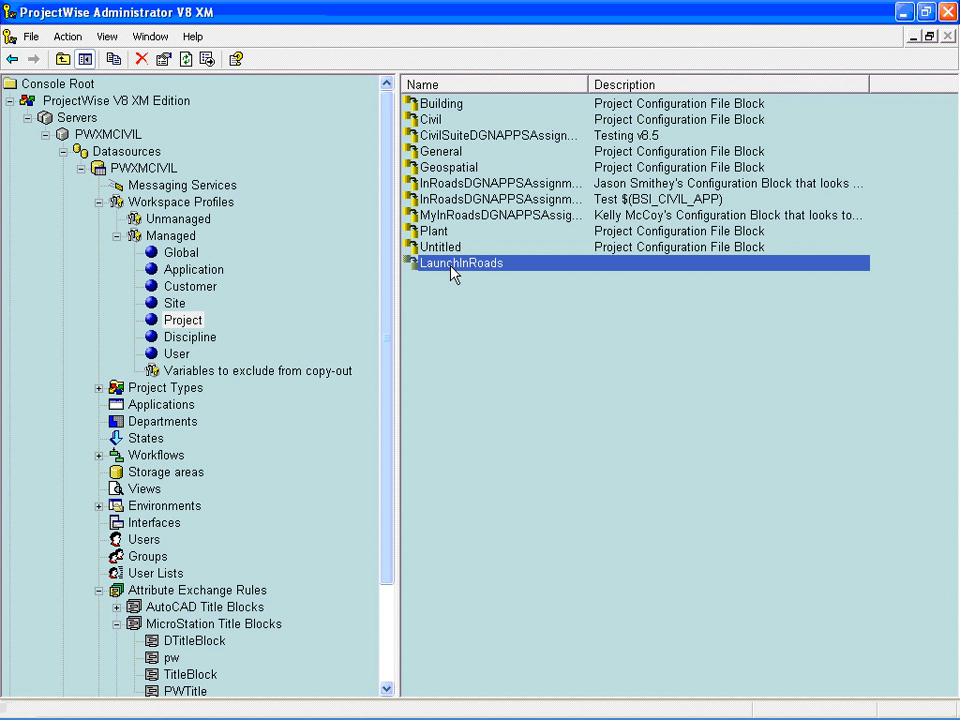
# Assign the LaunchInRoads configuration block to the Project level of the InRoads application's managed workspace and apply it
pyautogui.click(182, 406)
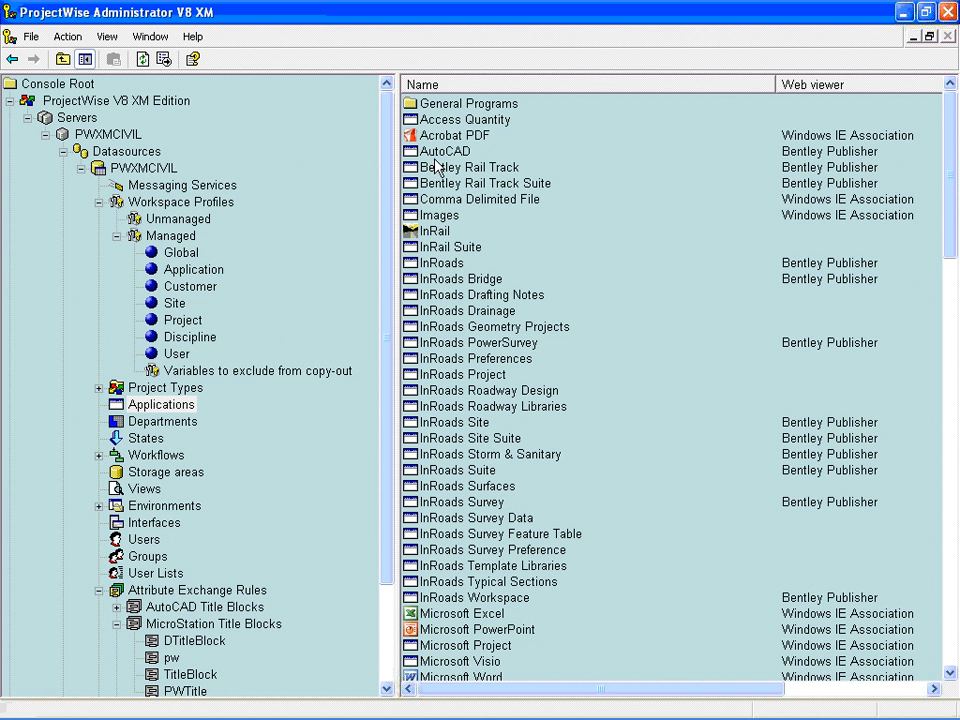
pyautogui.click(446, 265)
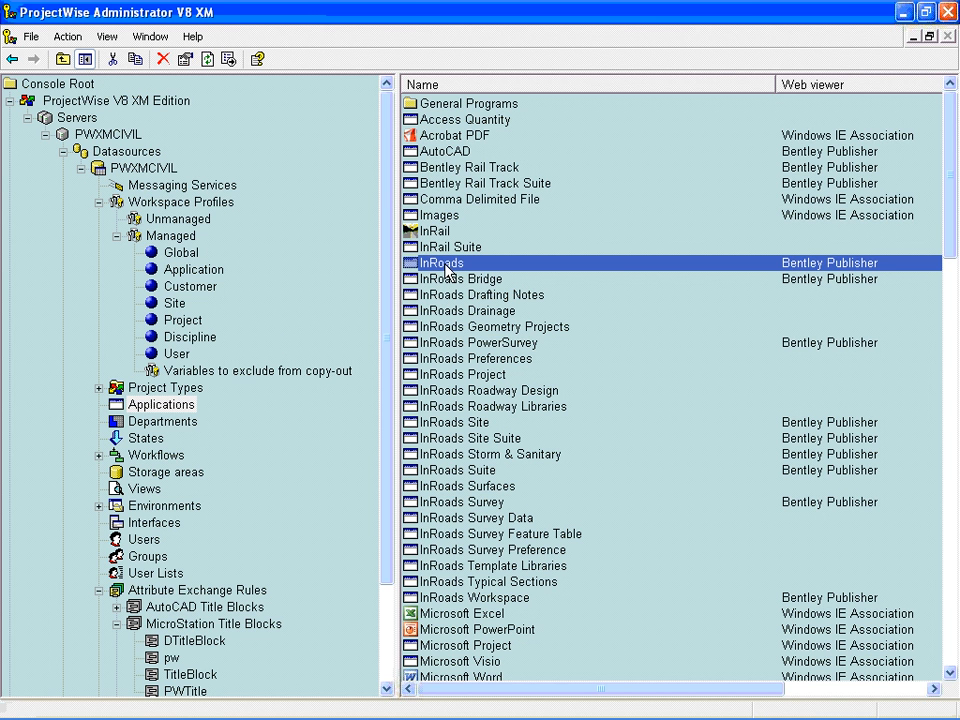
pyautogui.rightClick(446, 268)
pyautogui.click(433, 362)
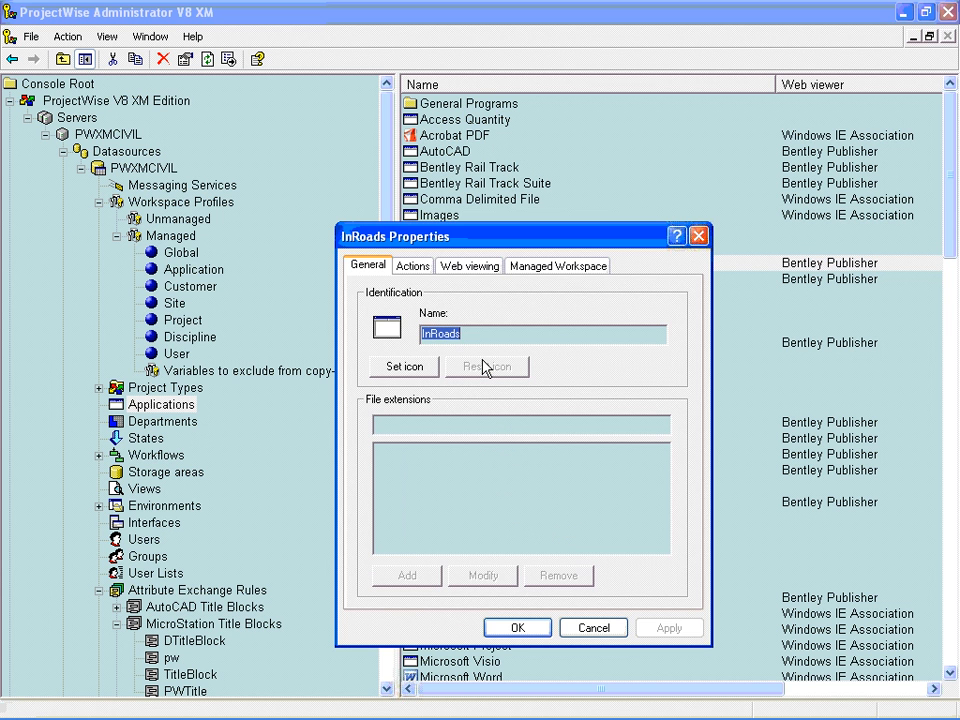
pyautogui.click(548, 270)
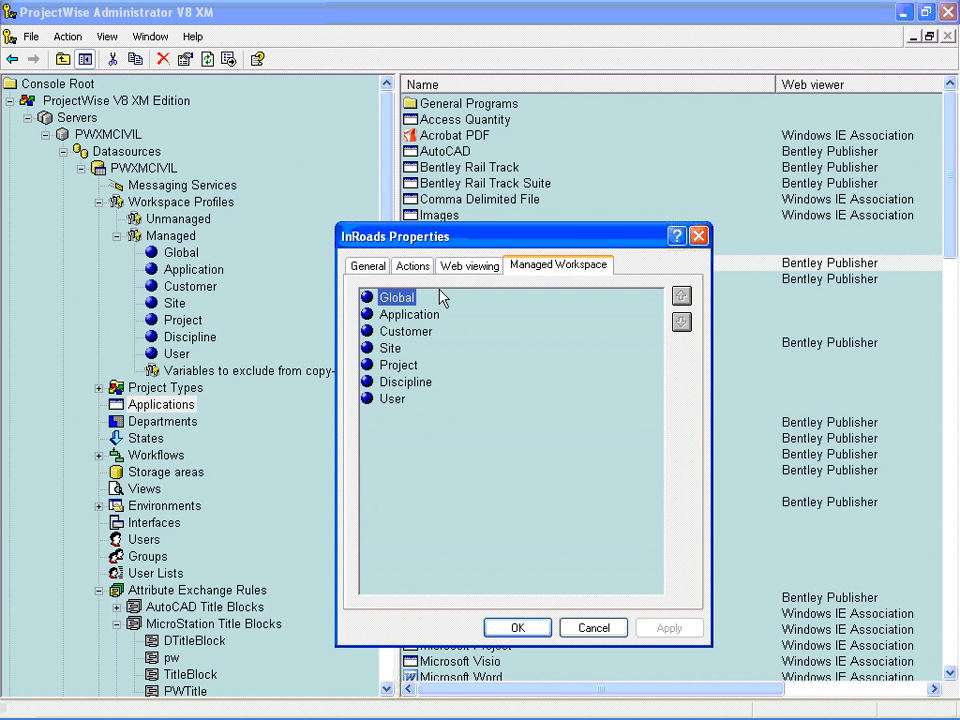
pyautogui.click(407, 365)
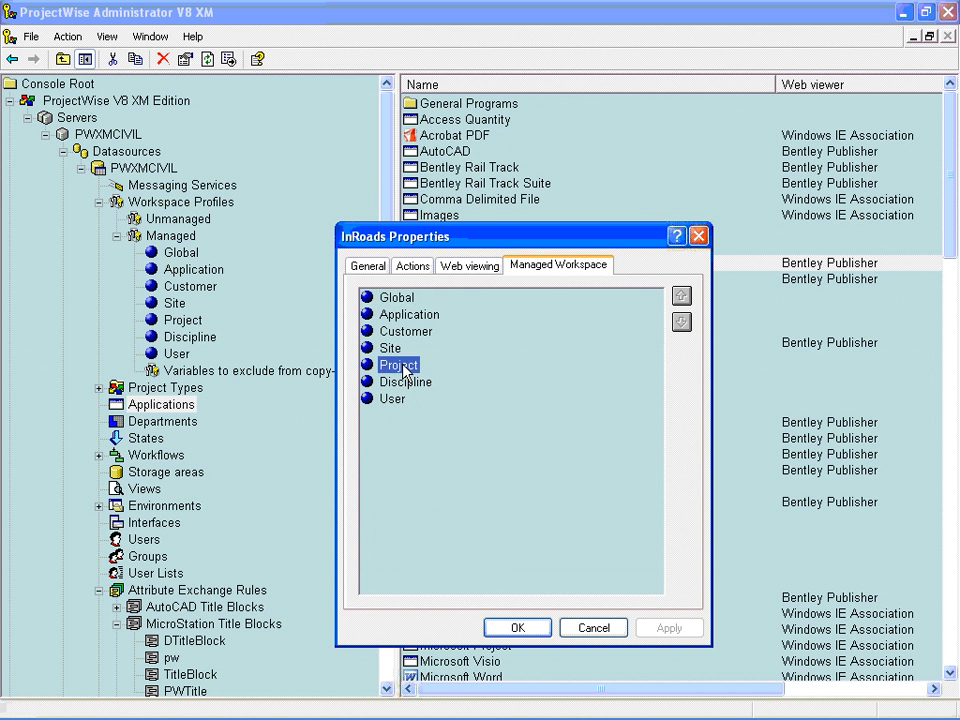
pyautogui.rightClick(416, 367)
pyautogui.click(420, 374)
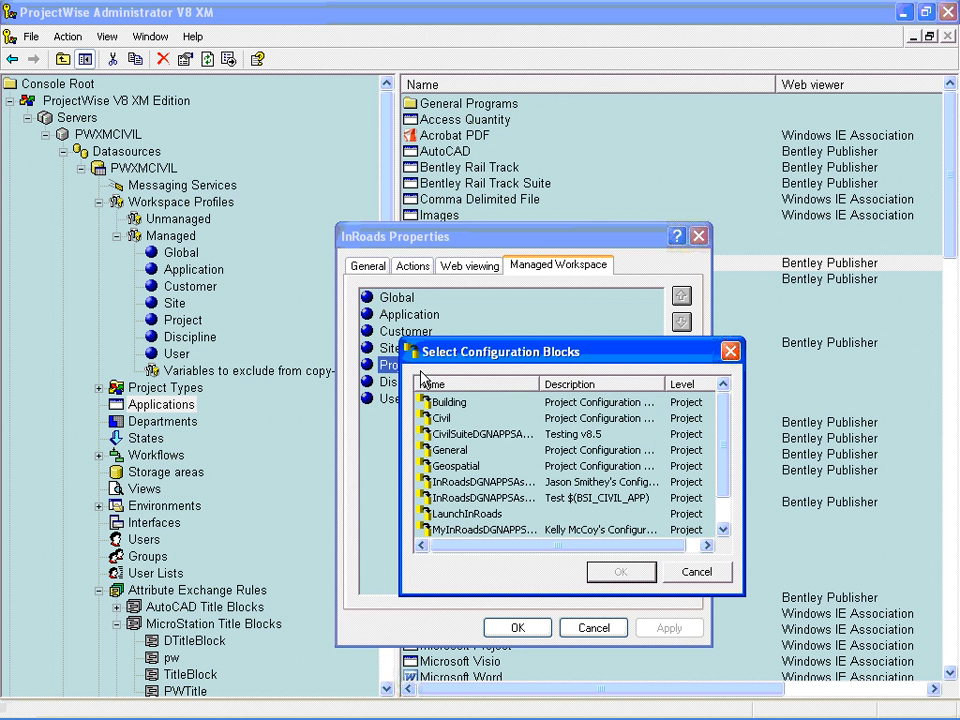
pyautogui.click(462, 515)
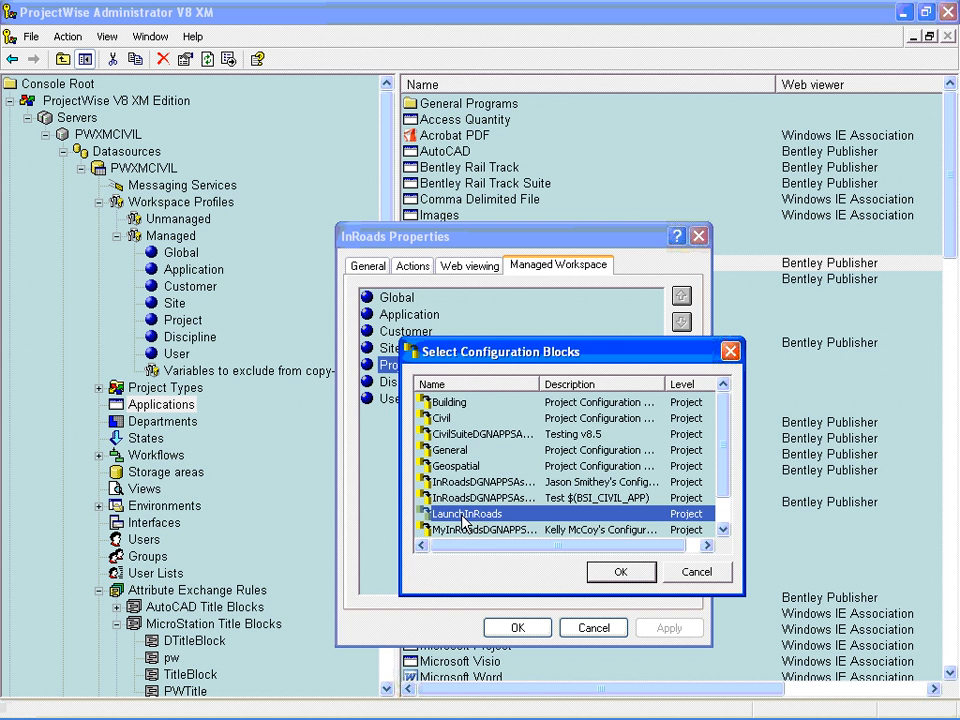
pyautogui.click(619, 572)
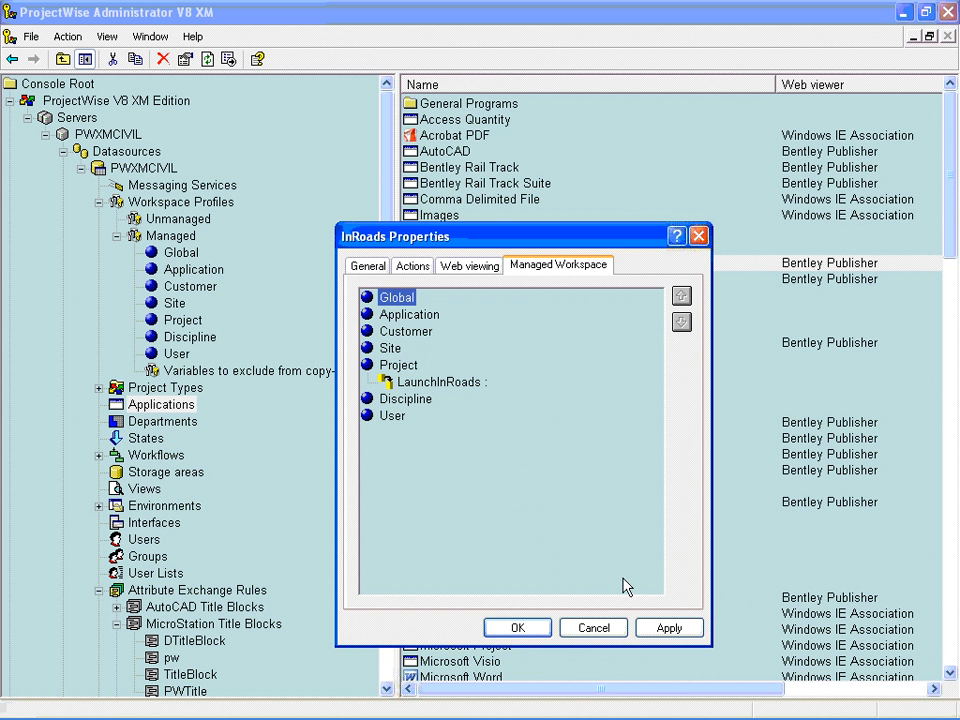
pyautogui.click(669, 630)
pyautogui.click(540, 630)
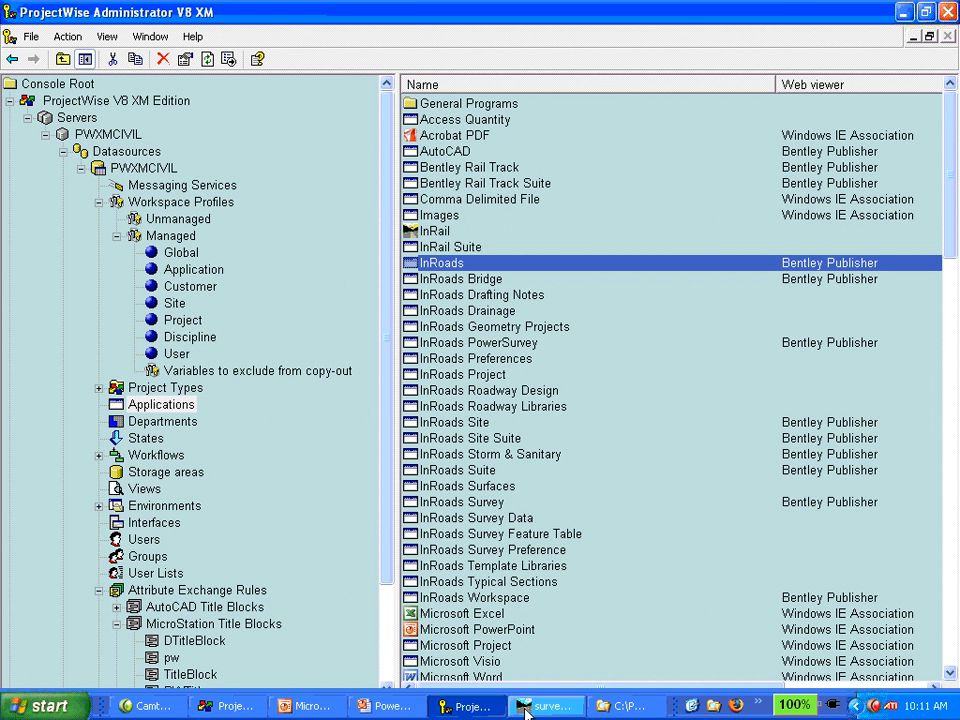
# Dismiss the Civil block's properties, switch to ProjectWise Explorer and free survey.dgn in the Hwy12 folder
pyautogui.click(488, 712)
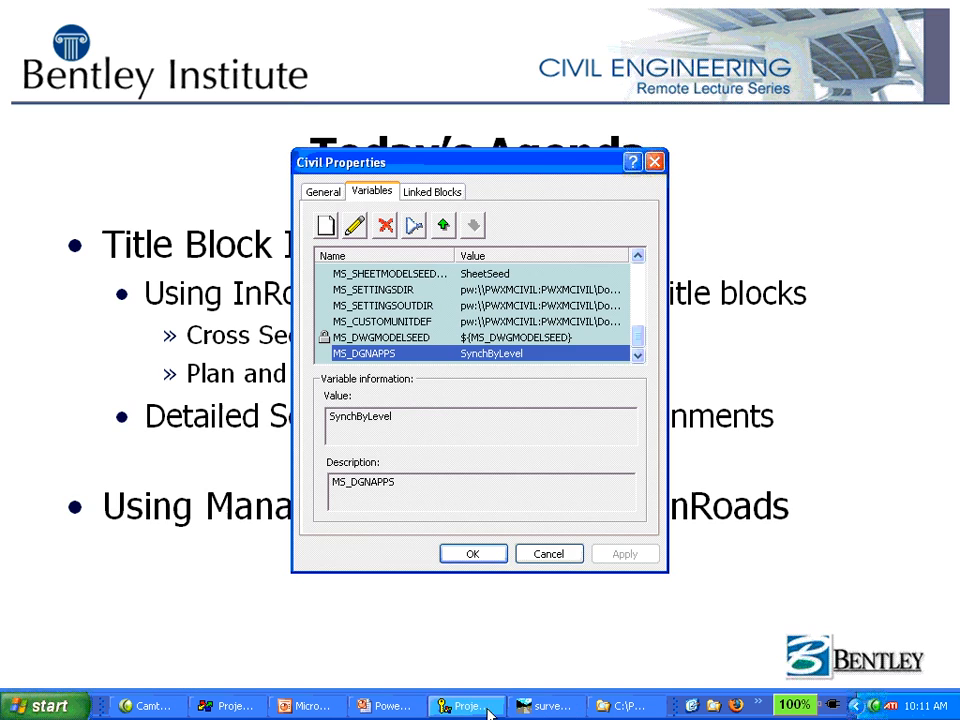
pyautogui.click(548, 556)
pyautogui.hotkey('alt', 'Tab')
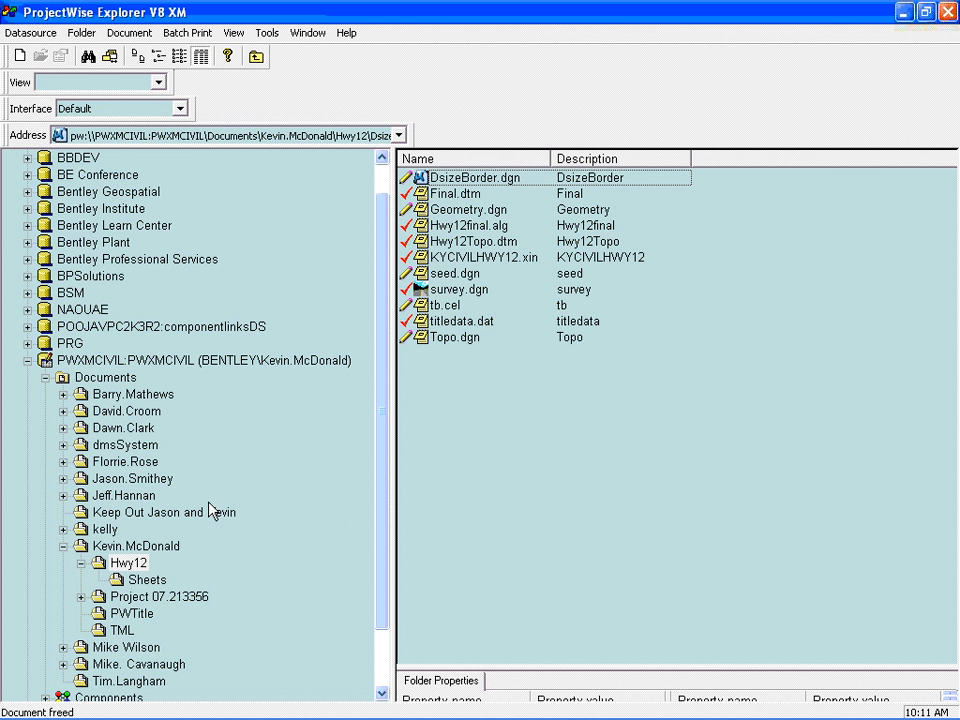
pyautogui.click(438, 292)
pyautogui.rightClick(438, 292)
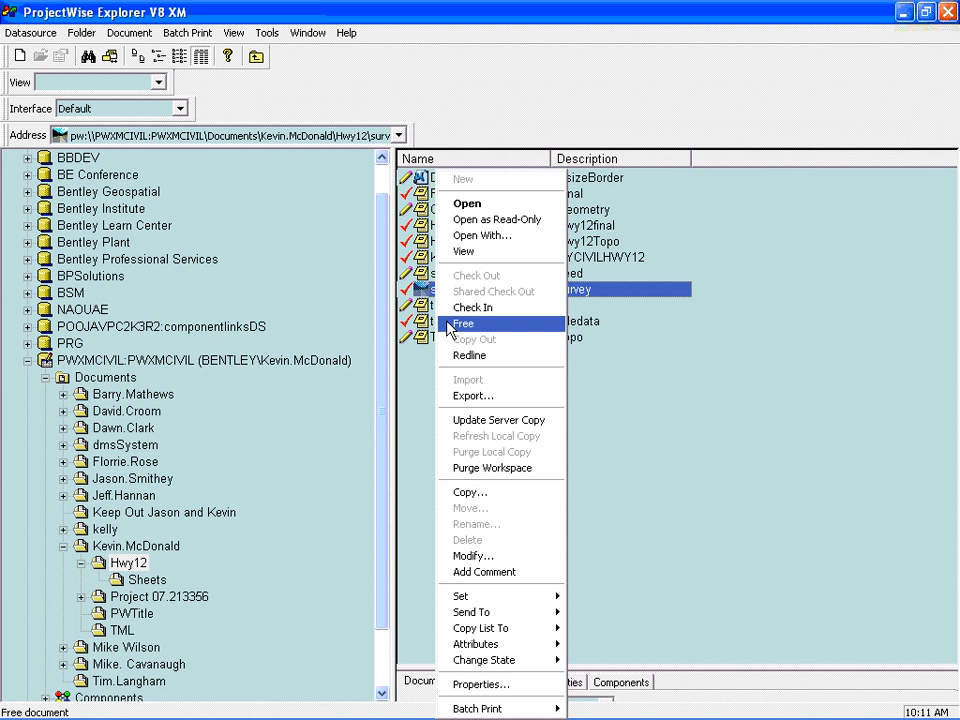
pyautogui.click(452, 324)
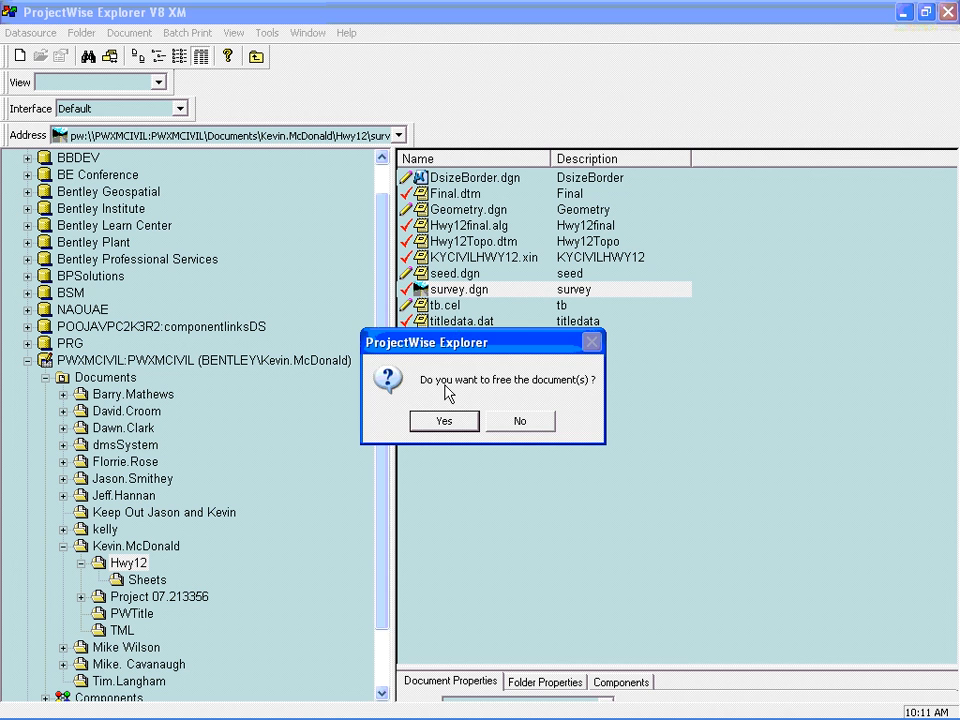
pyautogui.click(445, 422)
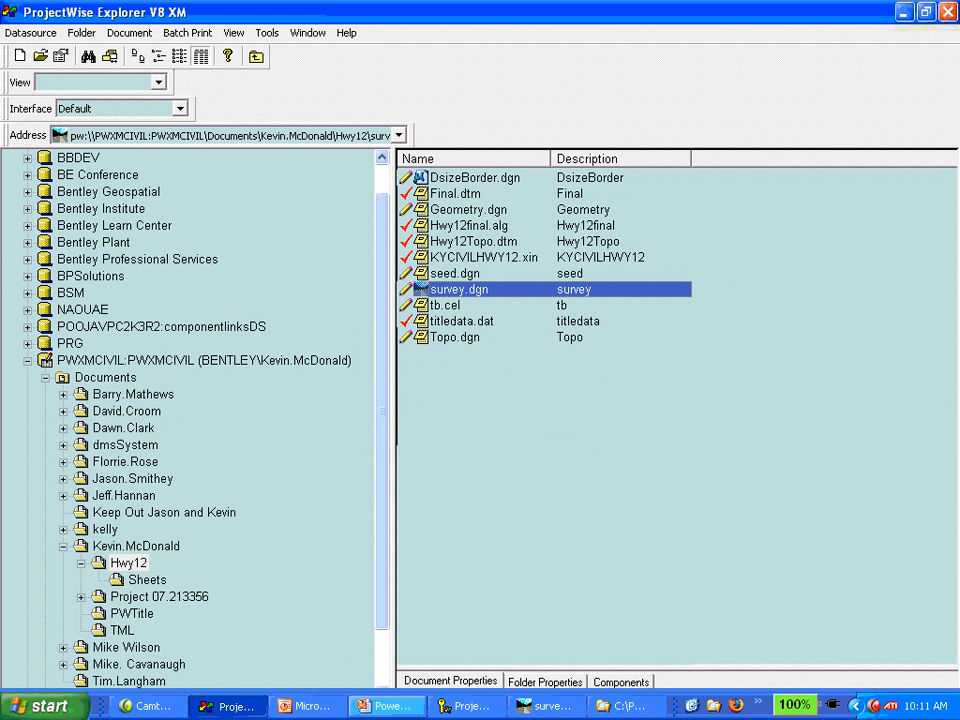
# Exit the MicroStation session with survey.dgn, freeing all its checked-out documents in the Local Document Organizer
pyautogui.click(543, 705)
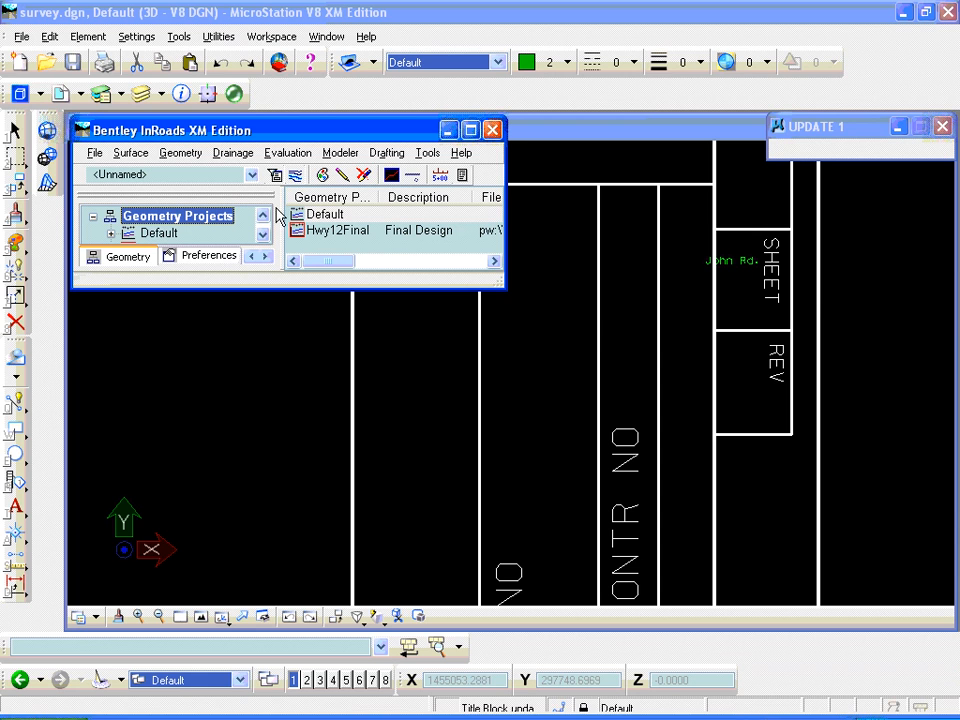
pyautogui.click(20, 38)
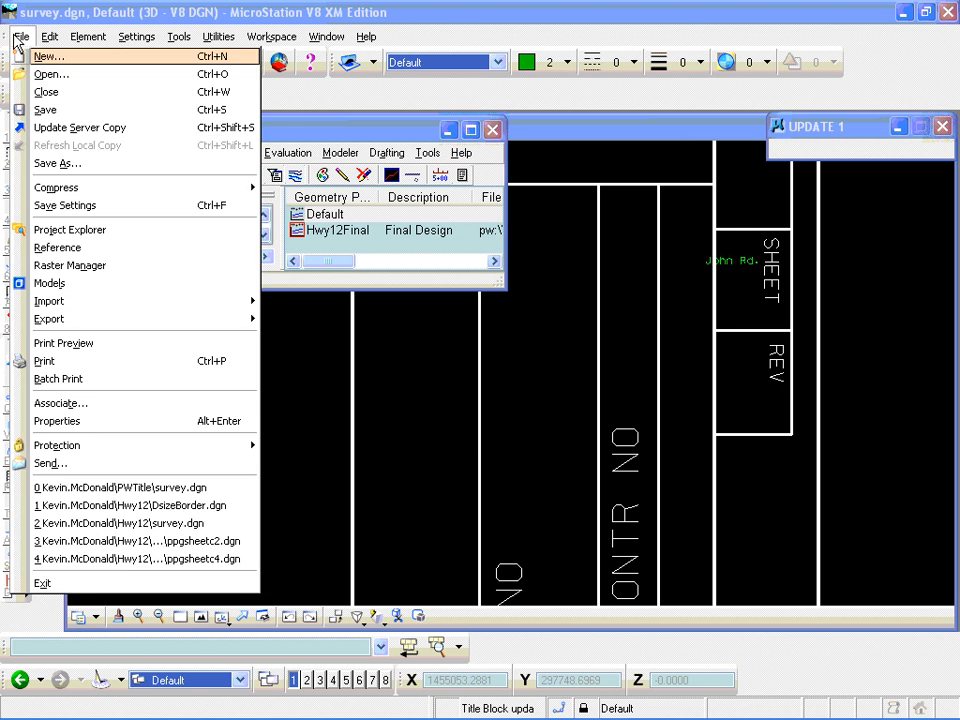
pyautogui.click(122, 583)
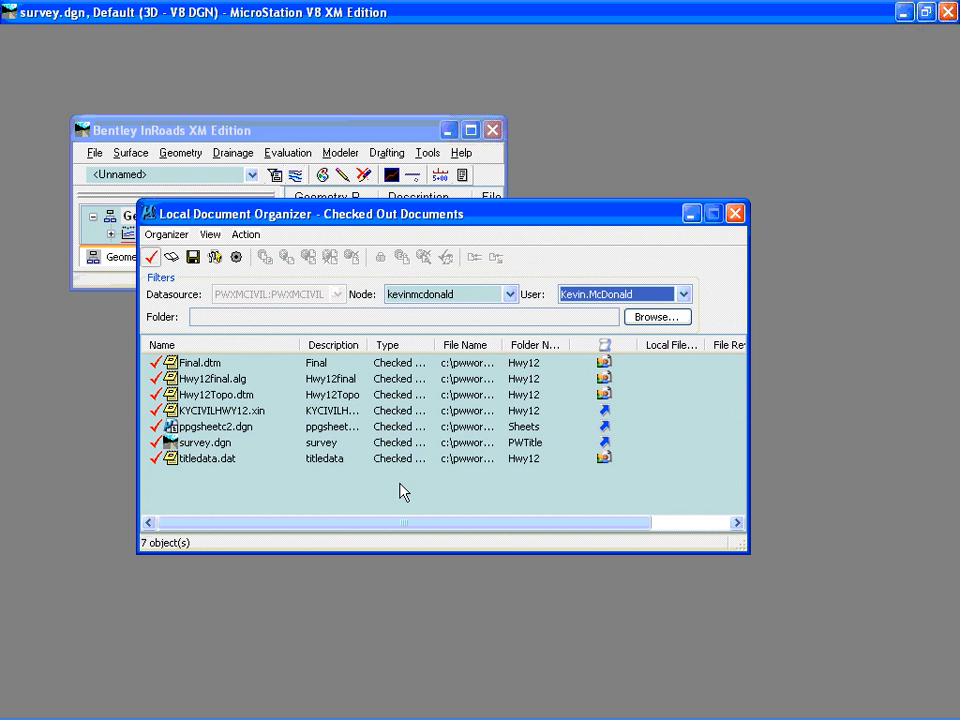
pyautogui.click(203, 366)
pyautogui.keyDown('shift'); pyautogui.click(193, 460); pyautogui.keyUp('shift')
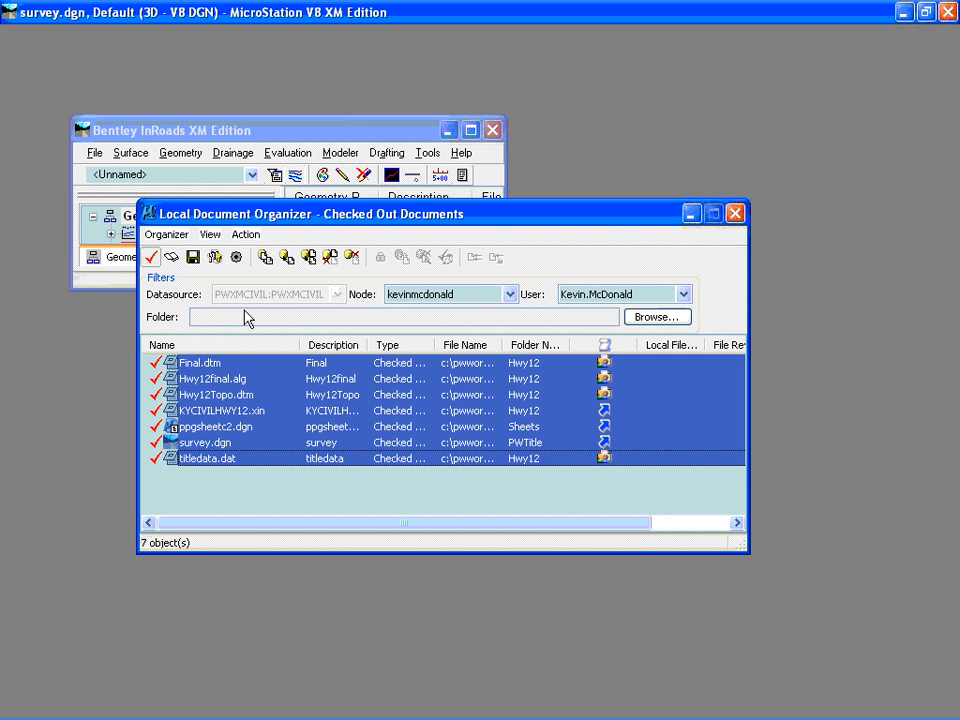
pyautogui.click(352, 258)
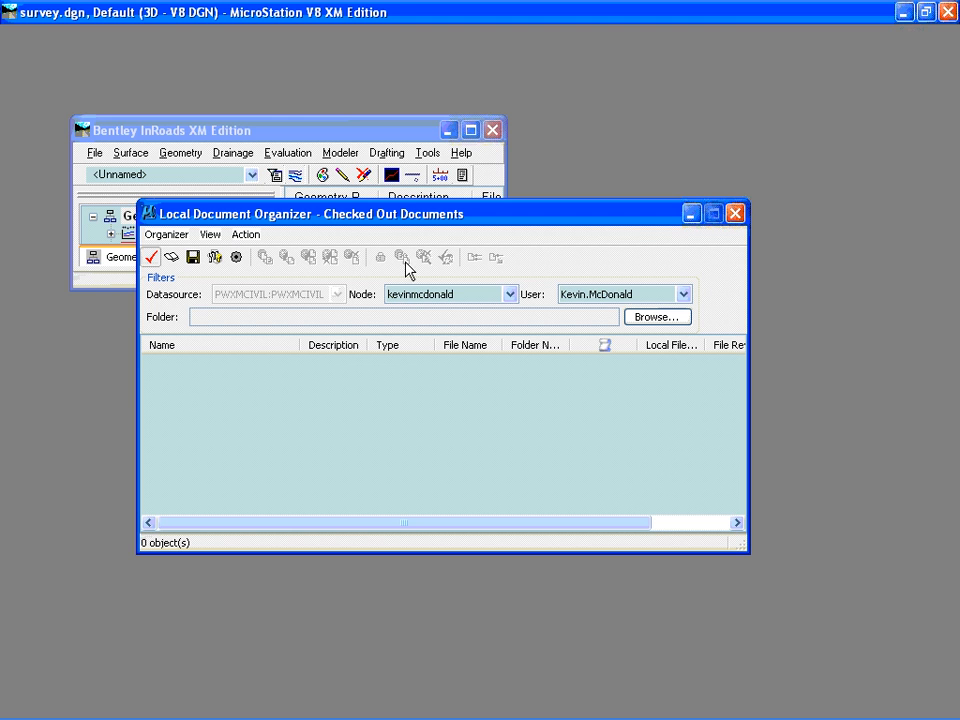
pyautogui.click(735, 213)
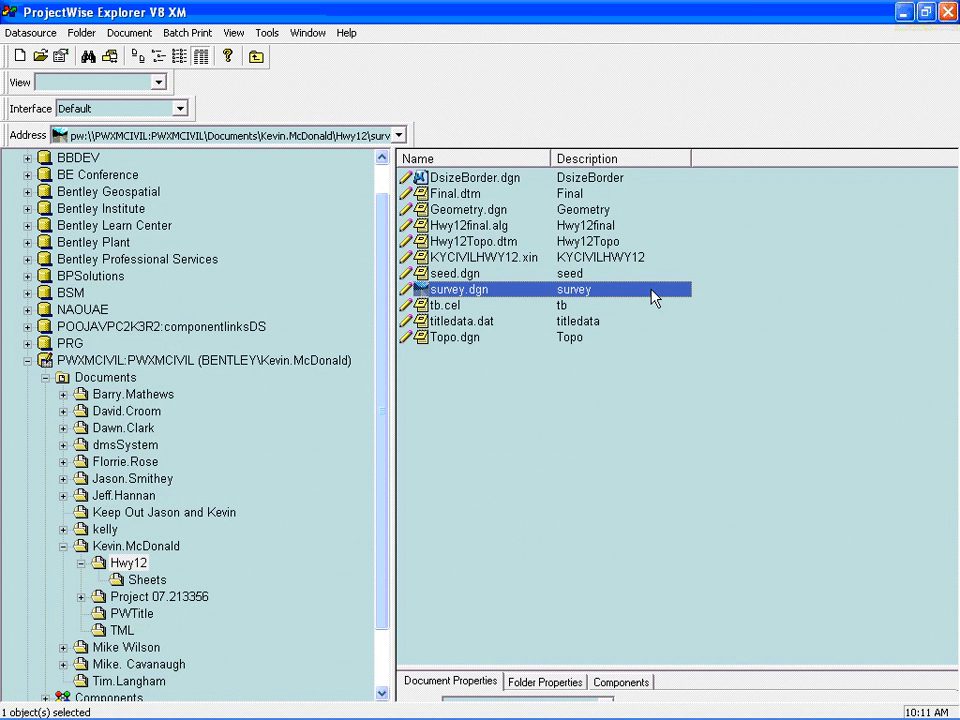
# Check the application assigned to survey.dgn in its document properties, leaving the properties unchanged
pyautogui.rightClick(490, 296)
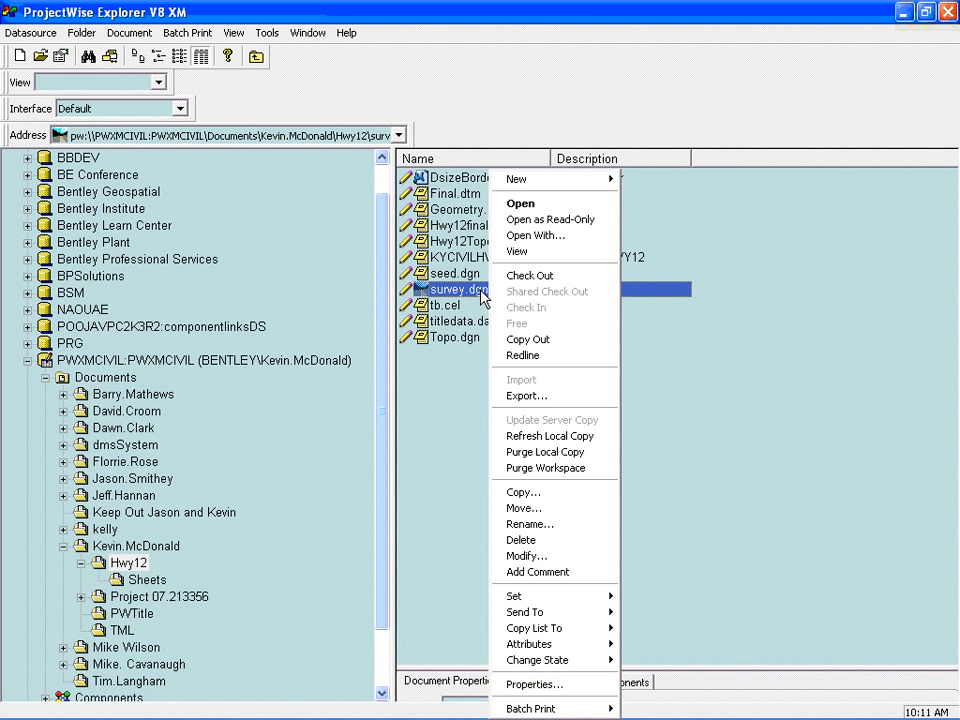
pyautogui.click(578, 690)
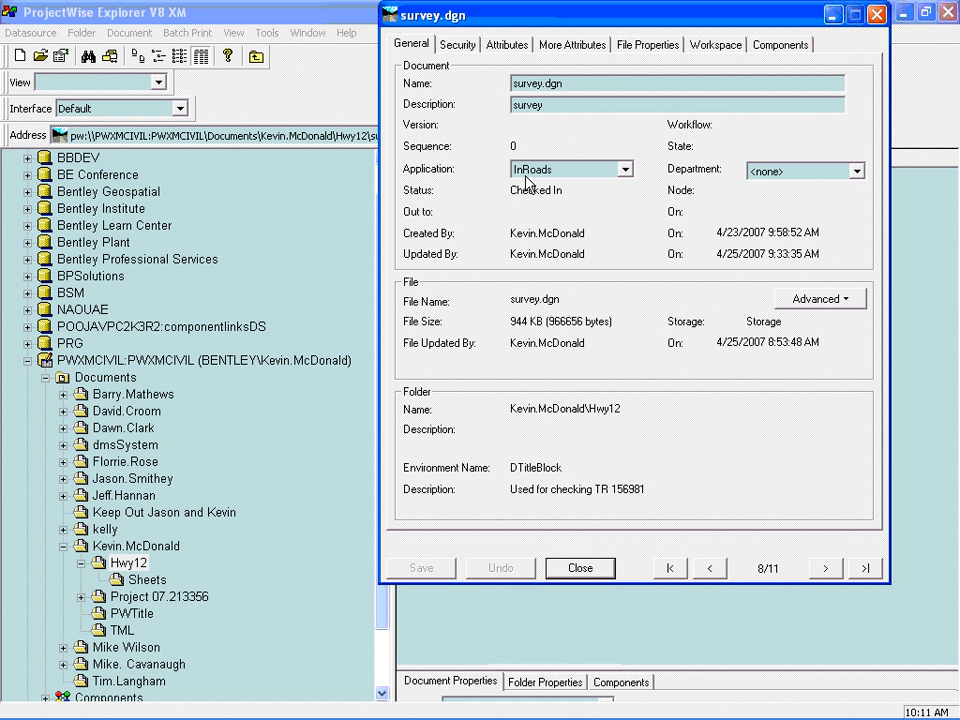
pyautogui.click(581, 567)
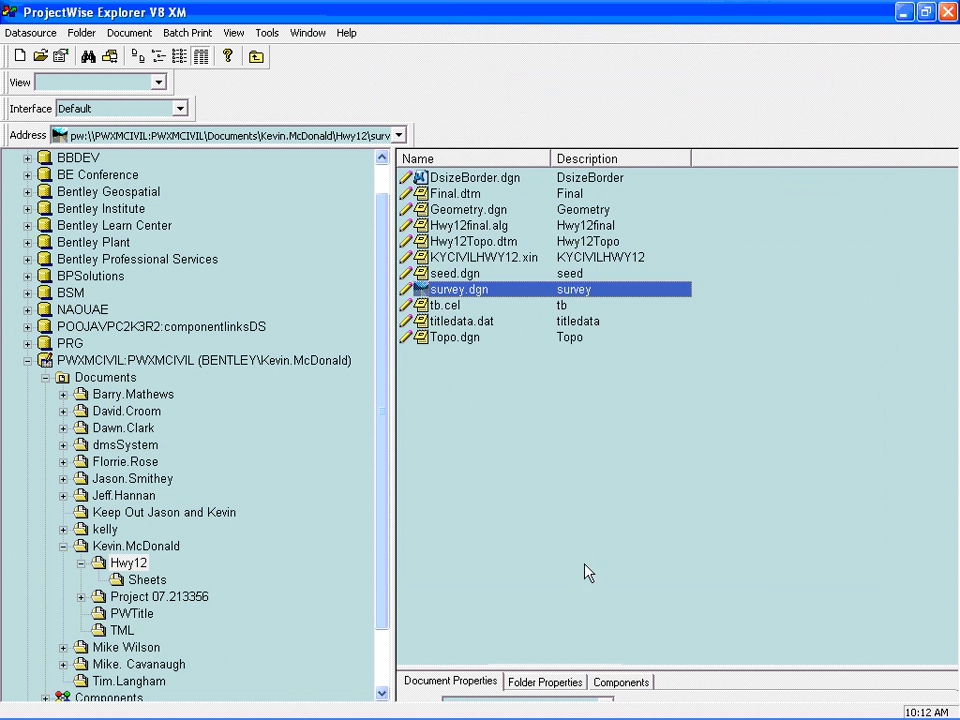
# Open survey.dgn from the Hwy12 folder and review the managed configuration blocks in its workspace information
pyautogui.doubleClick(460, 288)
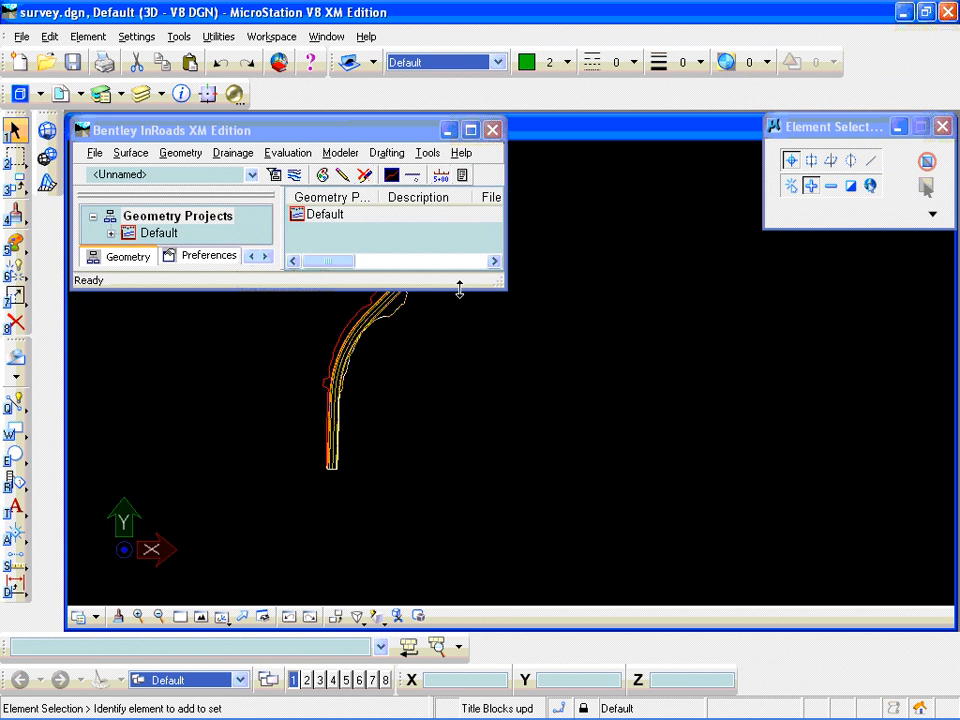
pyautogui.click(286, 43)
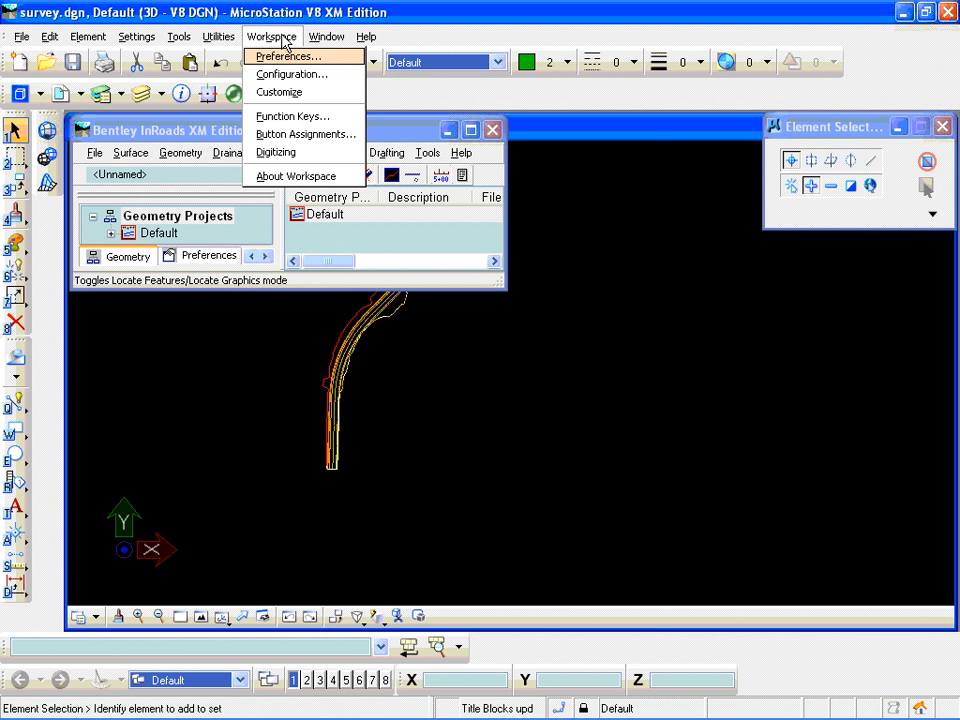
pyautogui.click(294, 179)
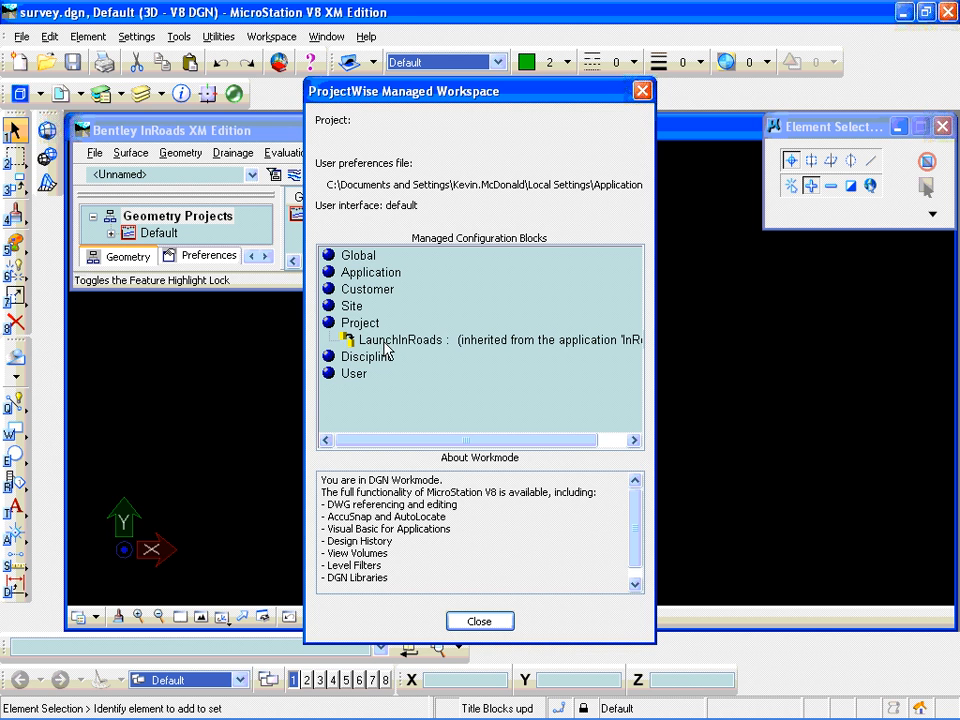
pyautogui.click(478, 621)
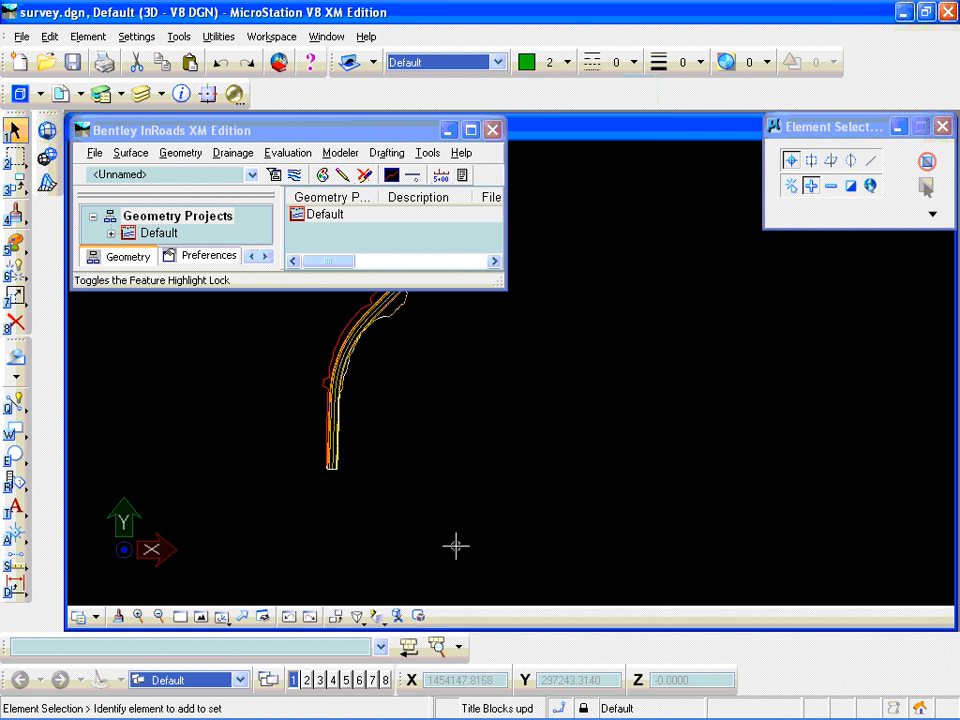